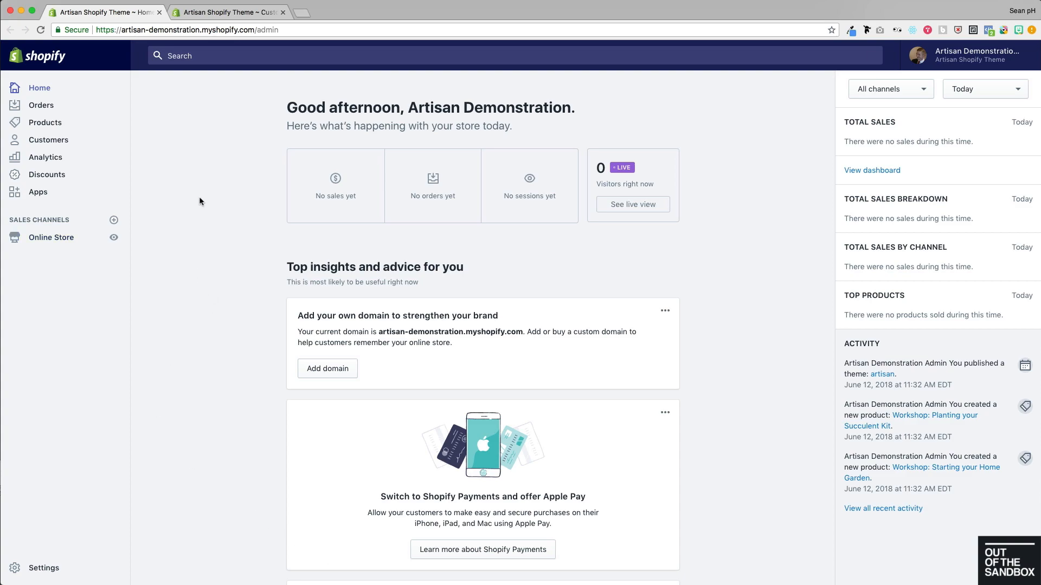
Step: Review the 15L Apothecary Terrarium product's details and the Succulent Wall Planters collection's conditions
left_click(45, 125)
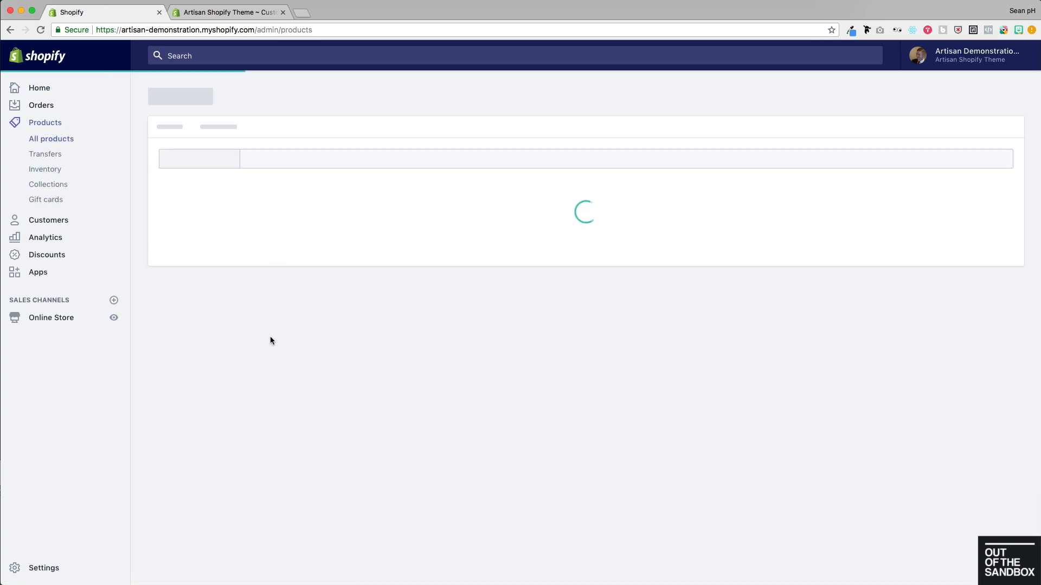
scroll(270, 340, "down", 10)
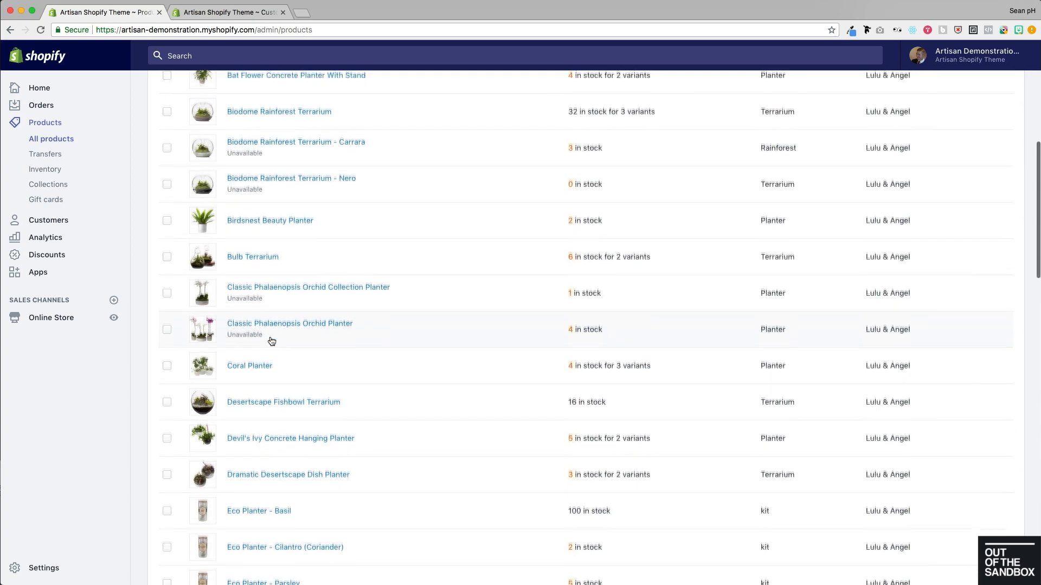
scroll(269, 340, "up", 10)
left_click(242, 256)
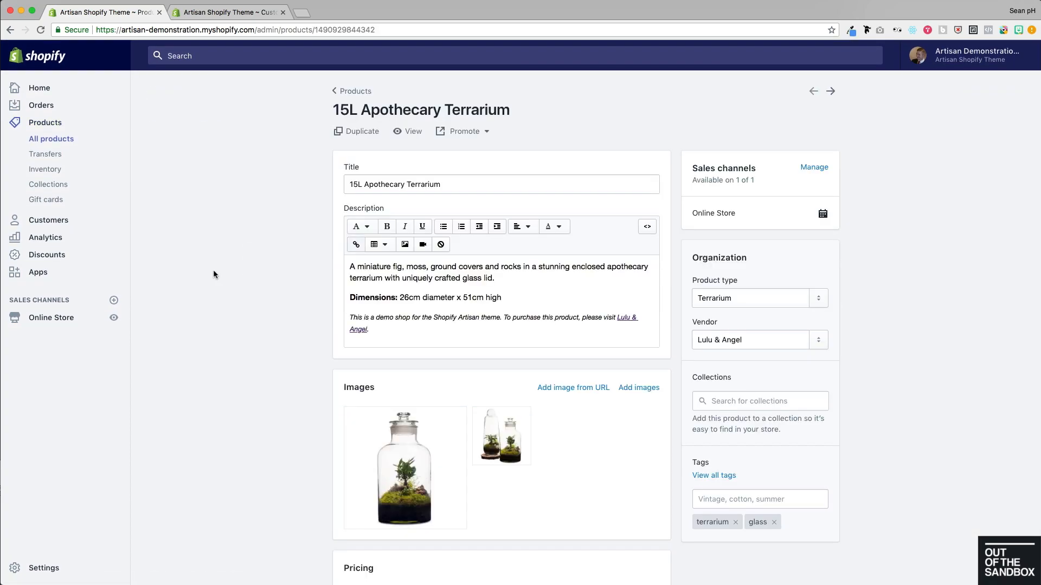
scroll(213, 273, "down", 4)
scroll(213, 274, "down", 2)
scroll(213, 274, "up", 6)
left_click(52, 186)
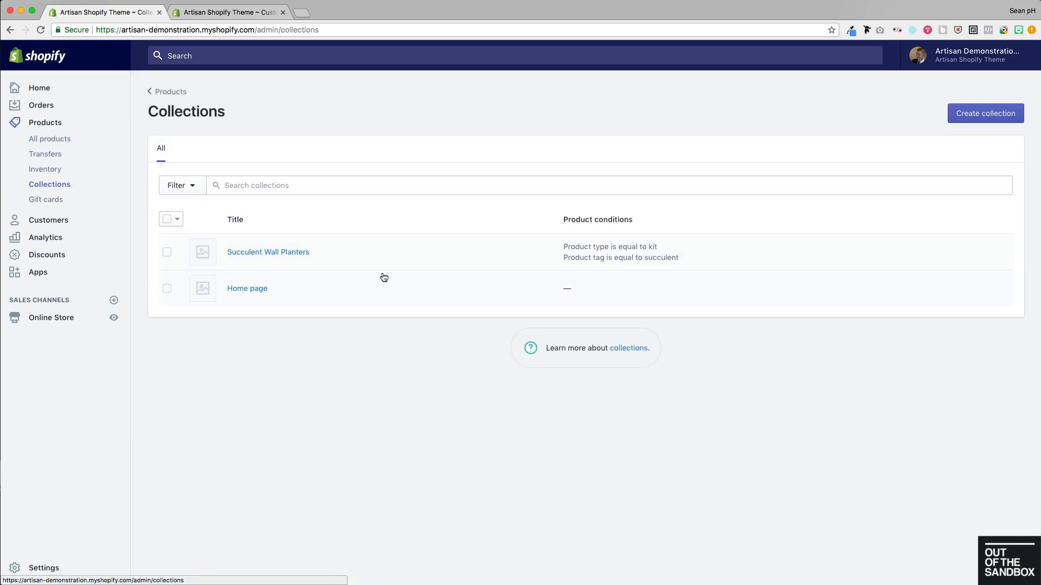
left_click(278, 253)
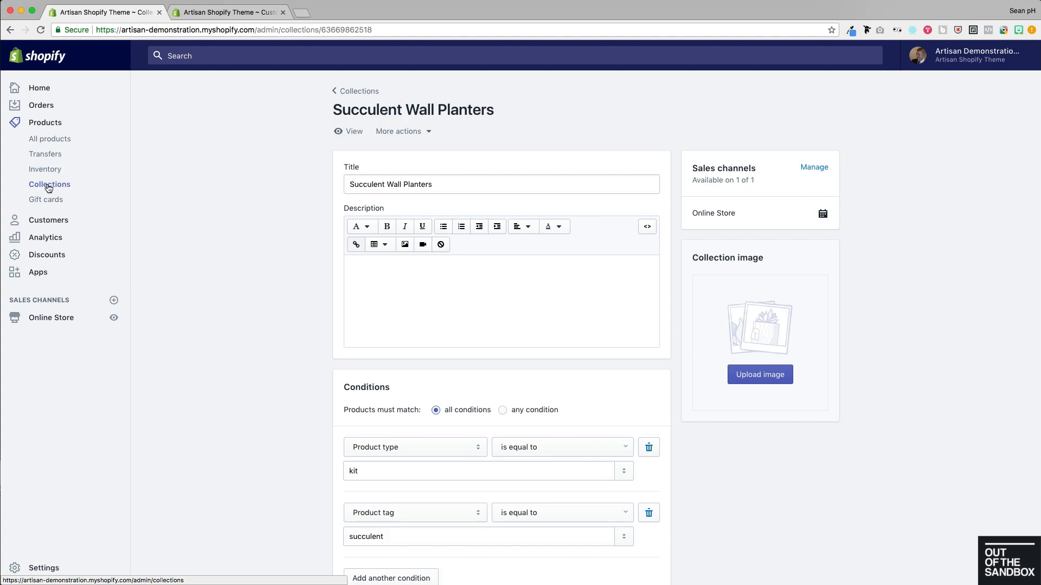
Step: Look at the Our Vision blog post and the online store's navigation menus
left_click(51, 320)
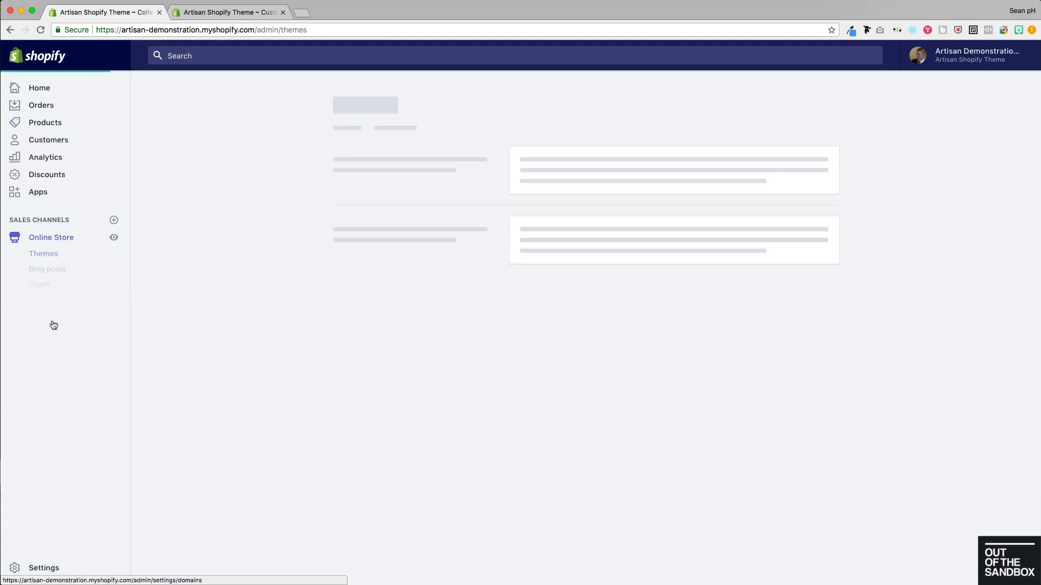
left_click(39, 272)
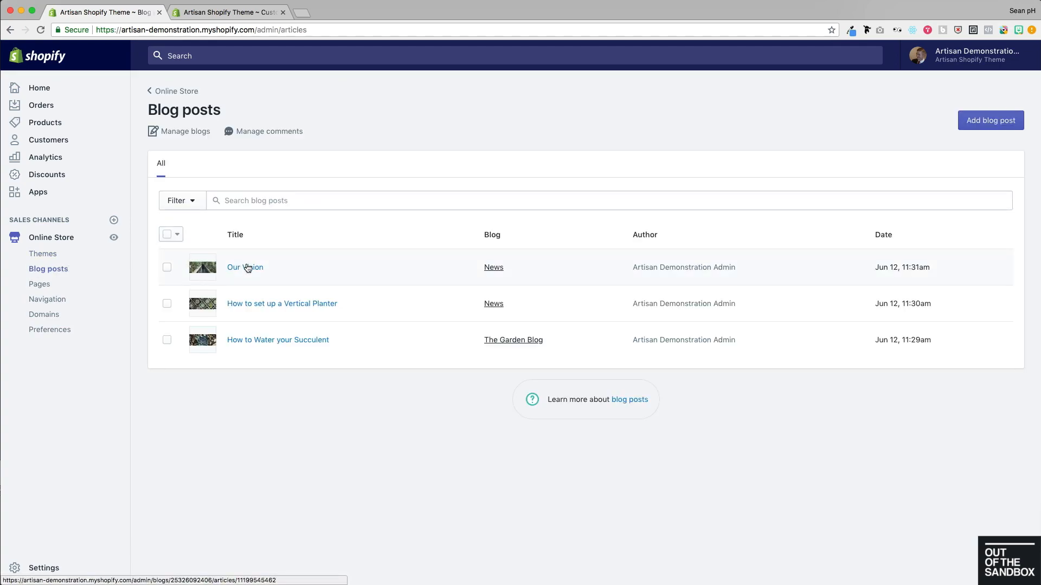
left_click(248, 267)
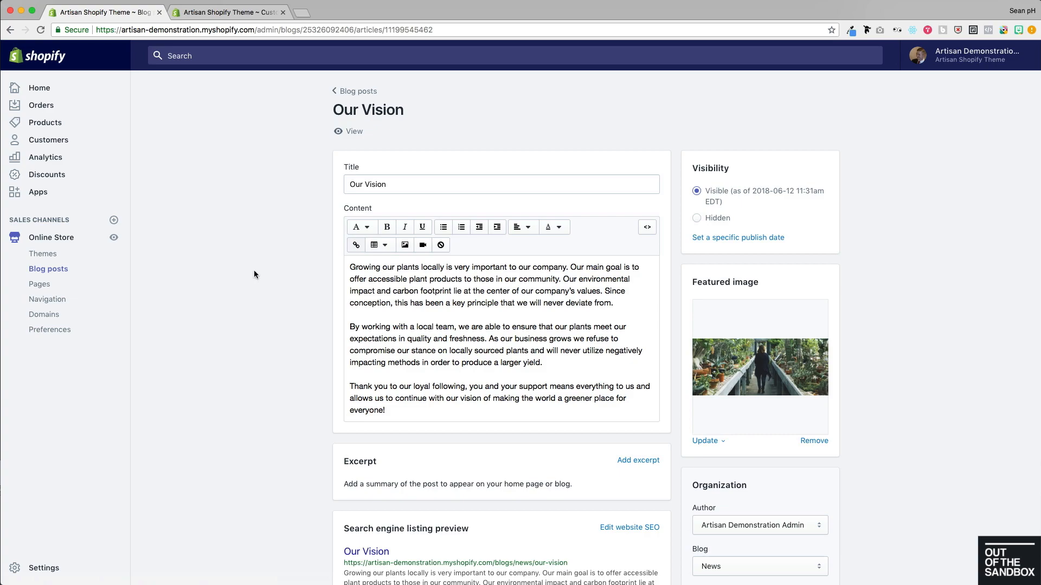
left_click(39, 301)
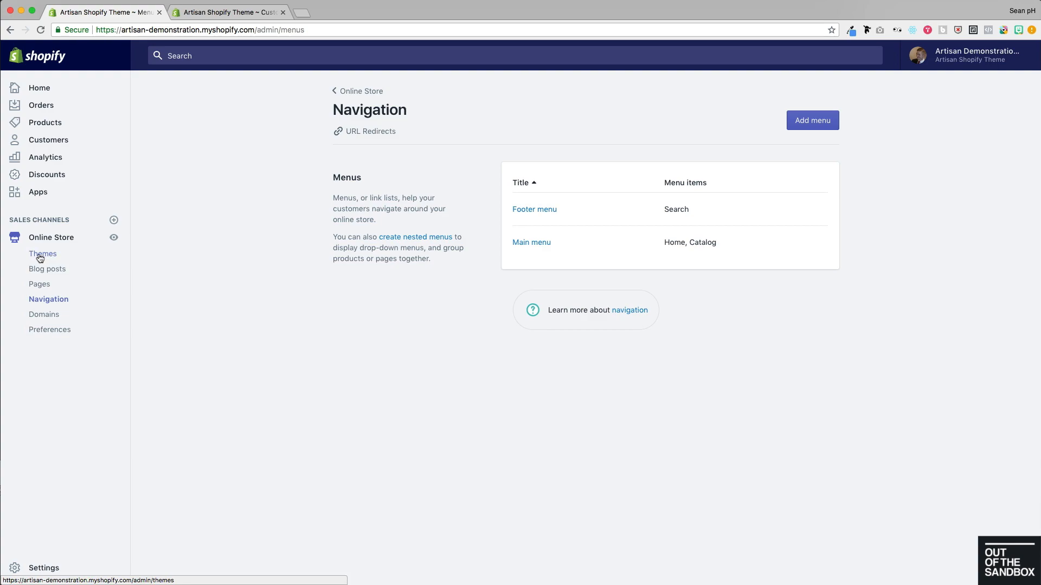
Step: Upload the theme file Artisan Theme.zip to the store's theme library
left_click(40, 255)
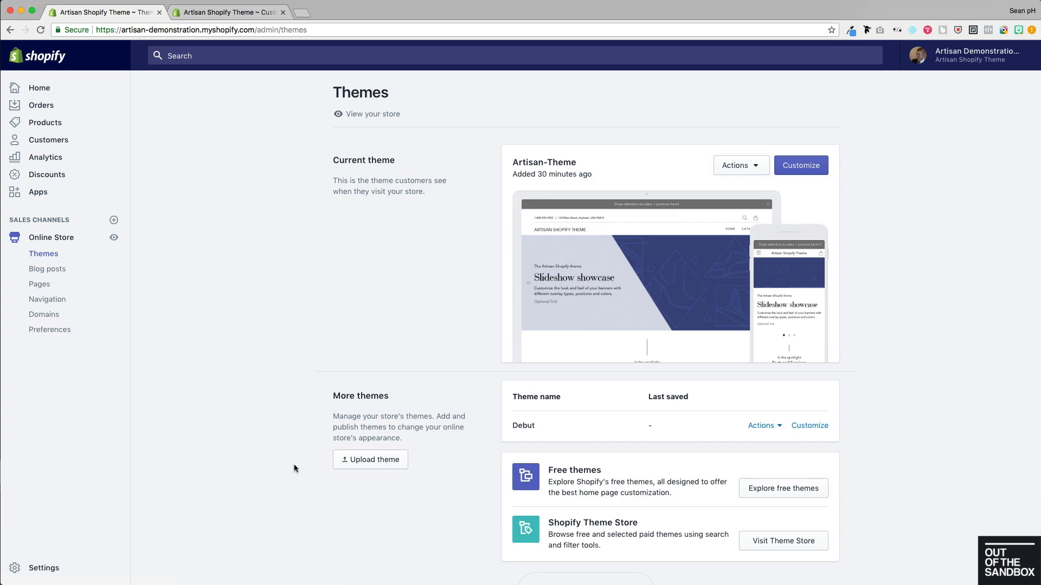
left_click(361, 460)
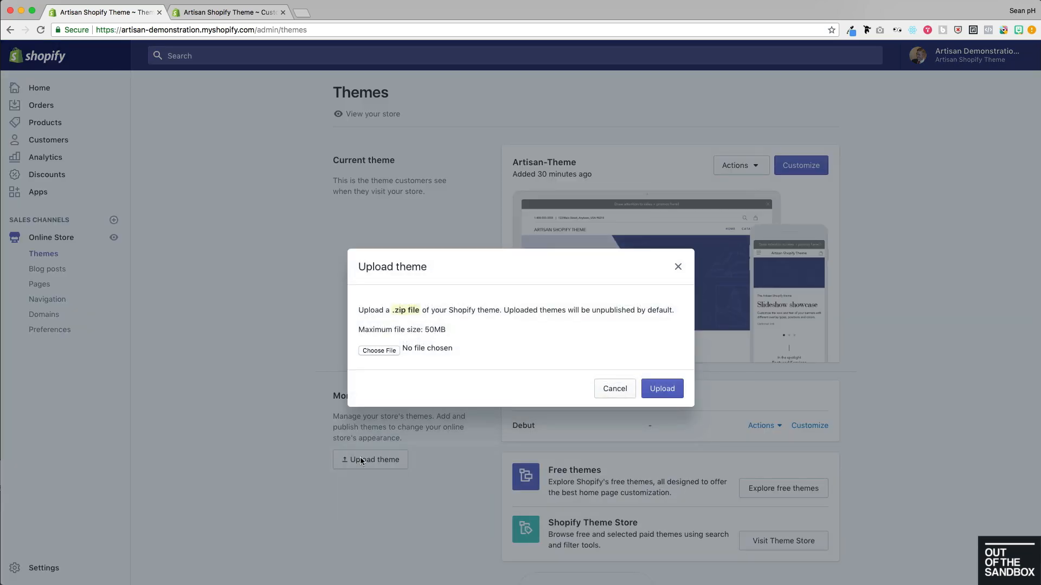
left_click(388, 350)
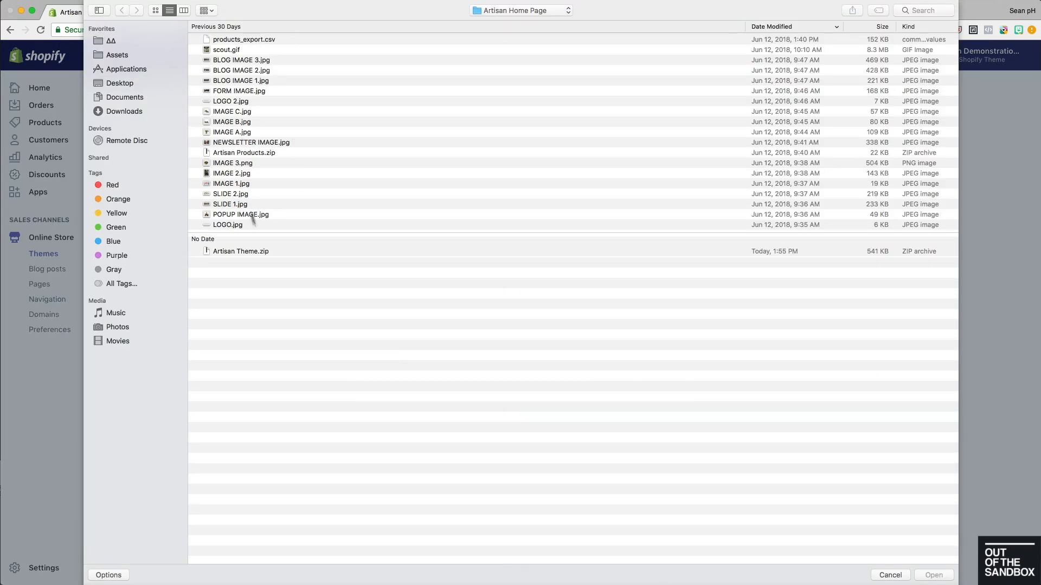
left_click(256, 251)
left_click(928, 576)
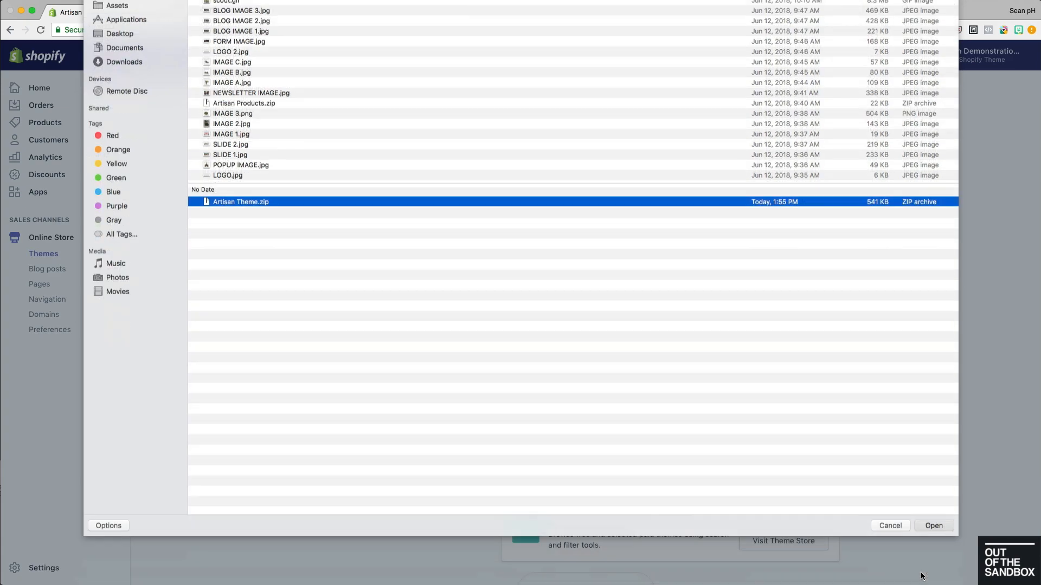
left_click(649, 383)
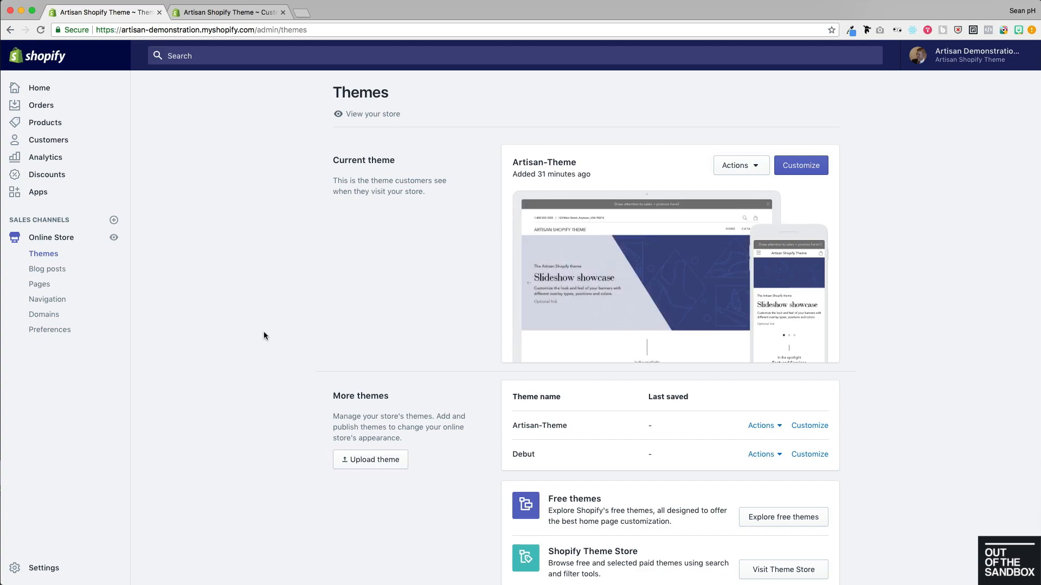
Step: Publish the uploaded Artisan-Theme from the additional themes as the store's live theme
left_click(757, 428)
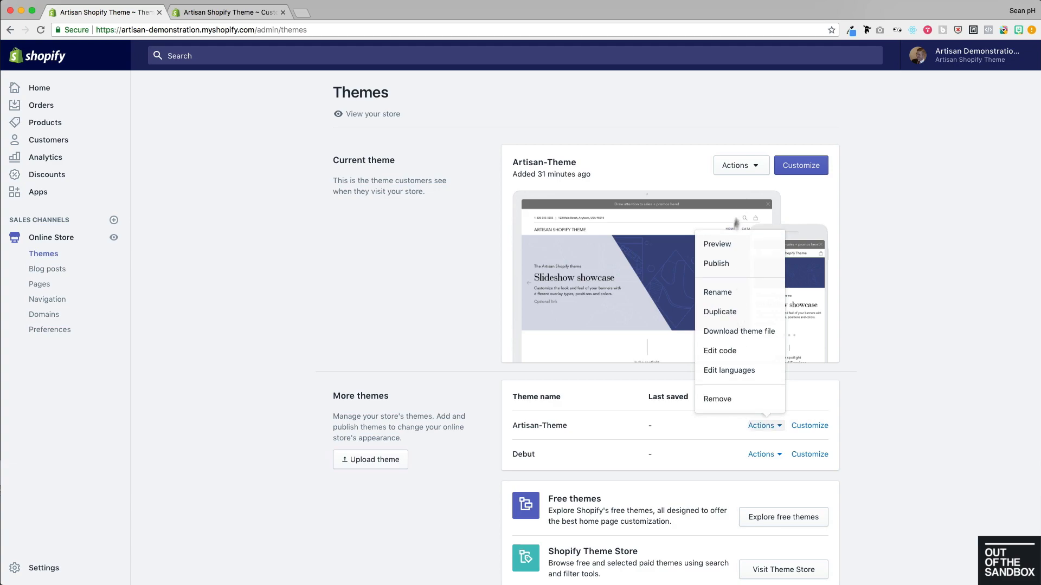
left_click(723, 265)
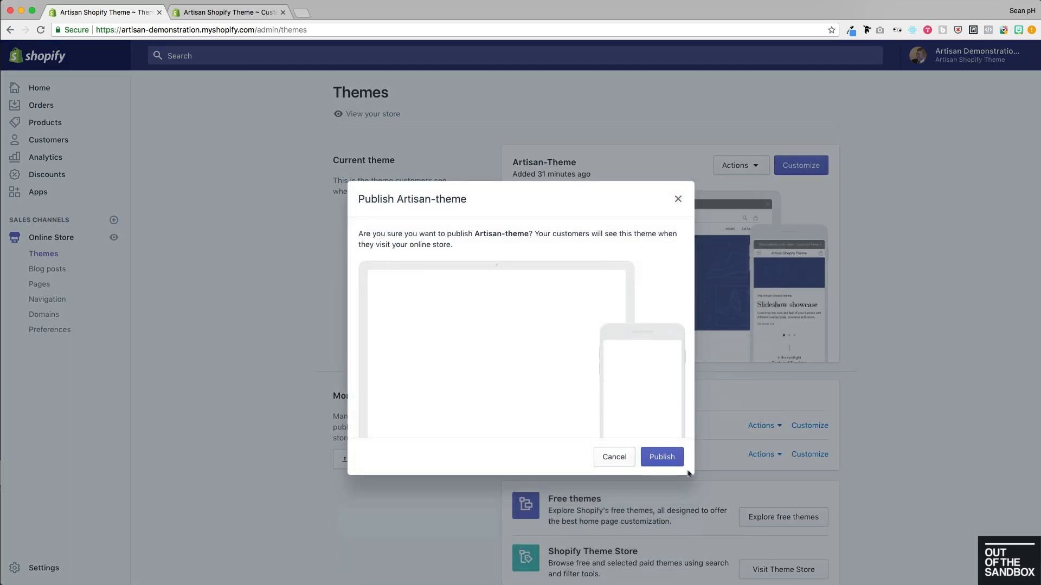
left_click(662, 457)
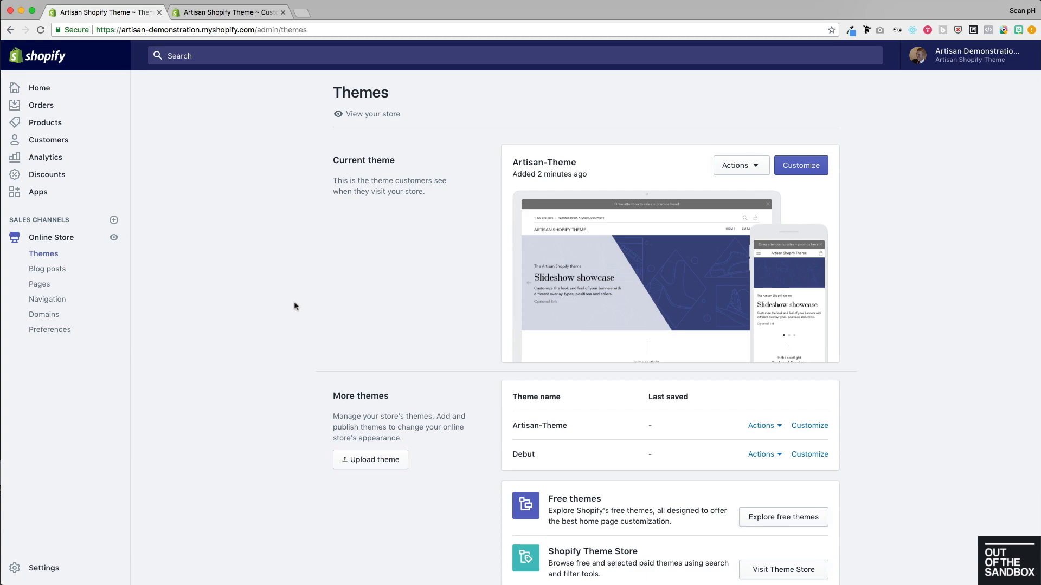
Step: Open the current Artisan-Theme for customization and change its theme style to Phoenix
left_click(805, 165)
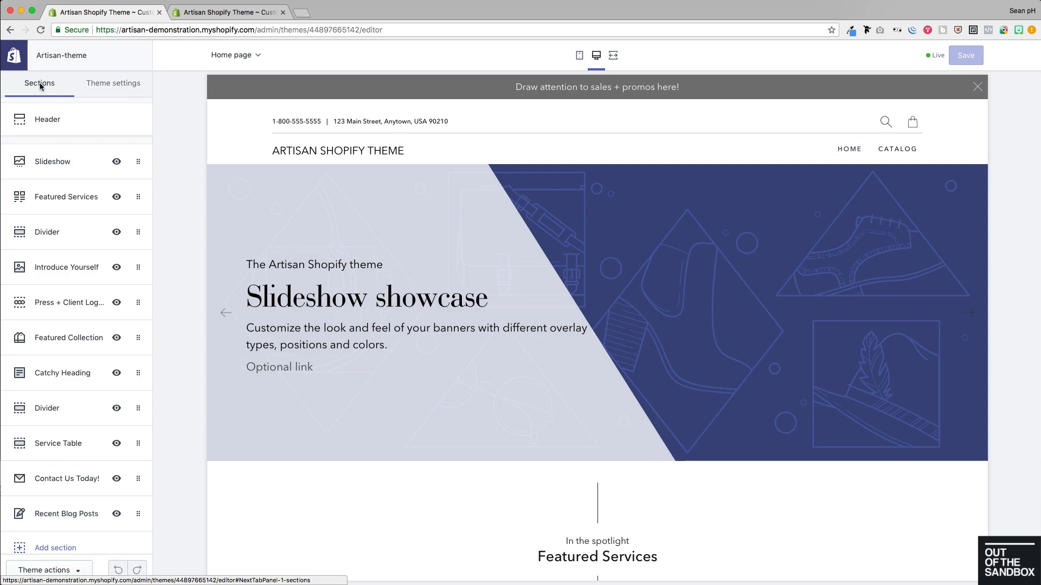
left_click(110, 84)
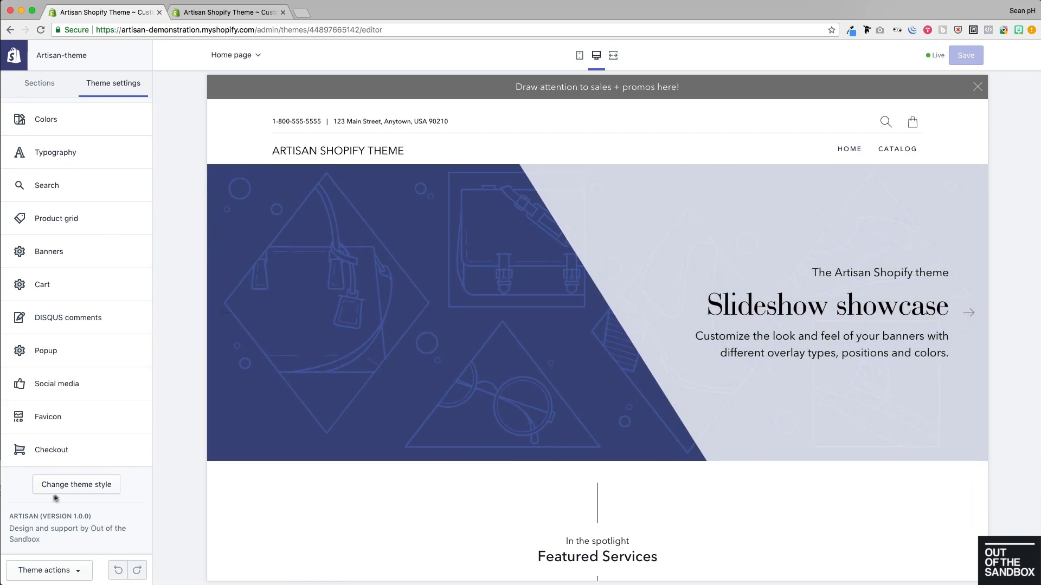
left_click(71, 485)
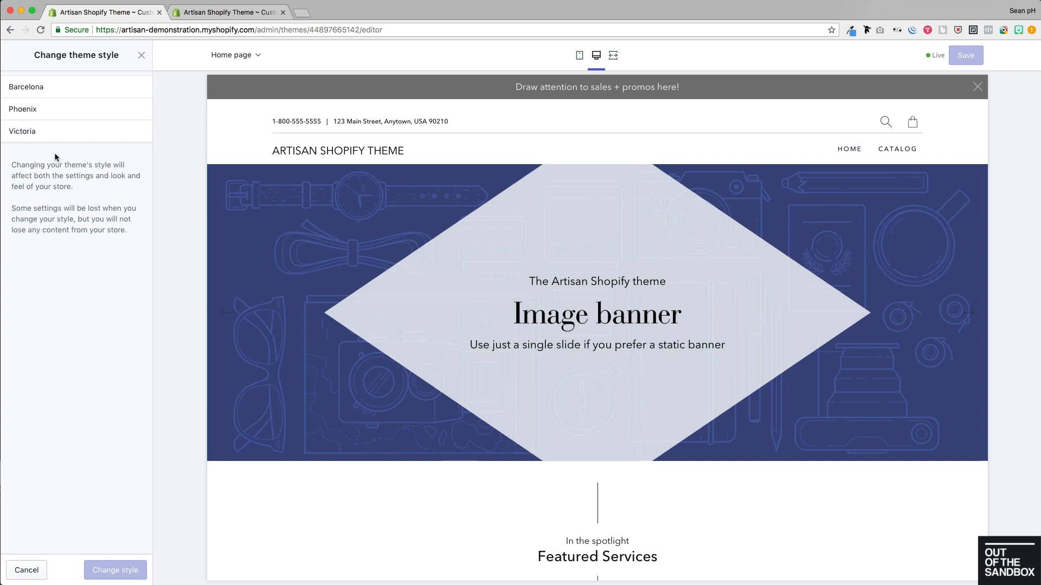
left_click(33, 113)
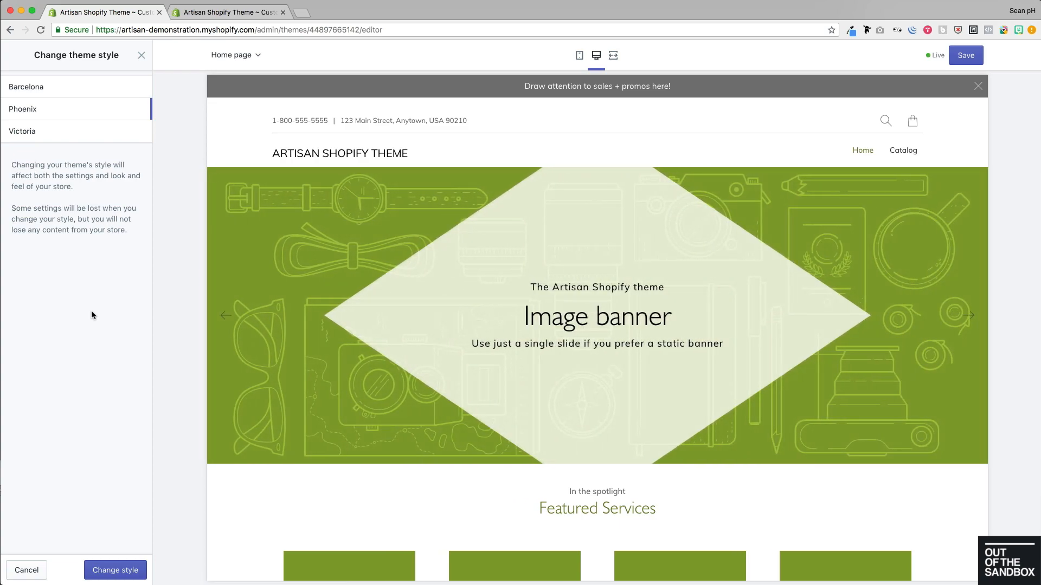
left_click(131, 577)
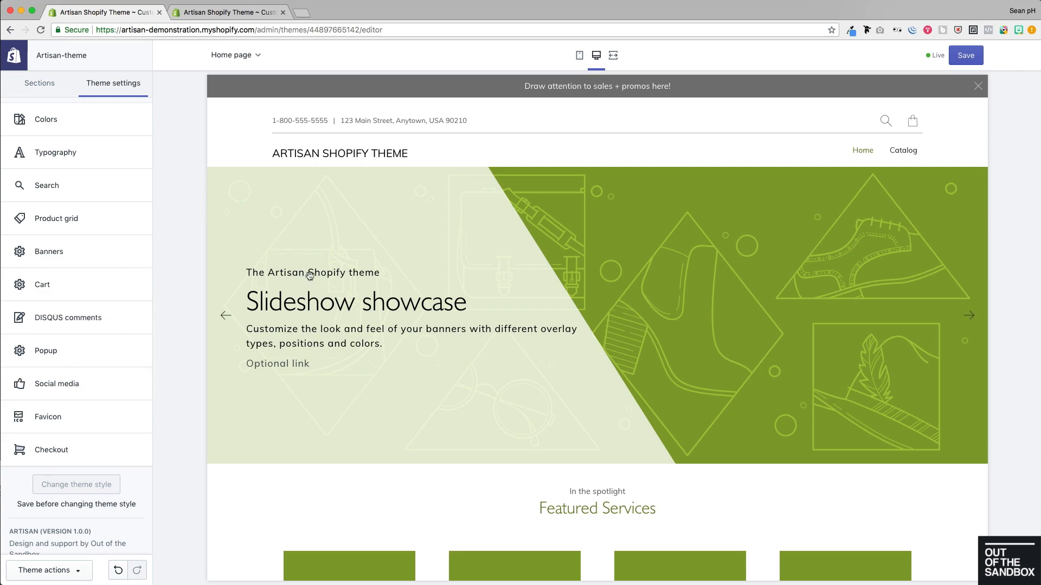
Step: Review the theme's color settings for text, buttons, layout and product grid
left_click(52, 132)
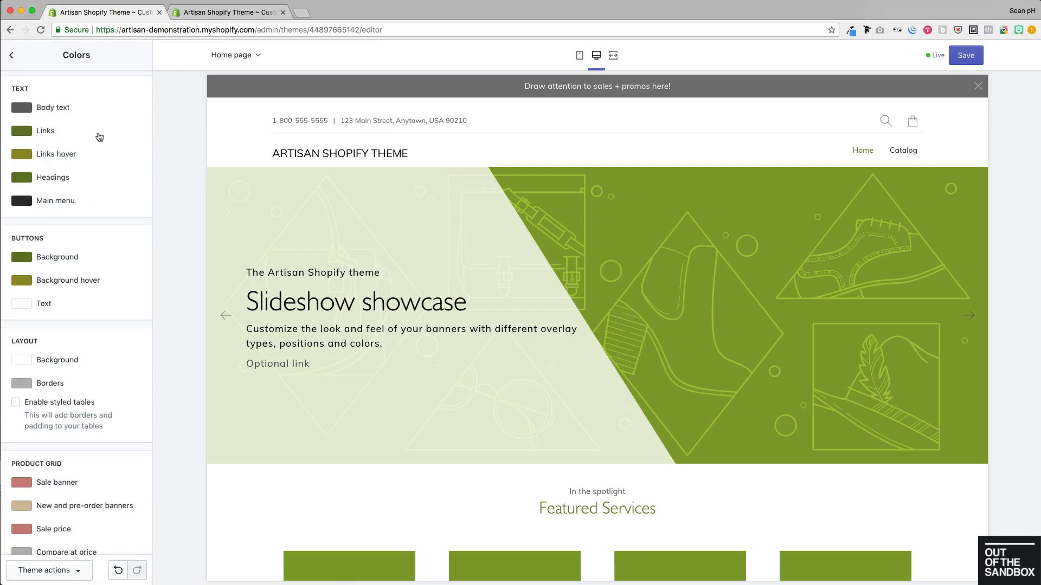
scroll(99, 137, "down", 4)
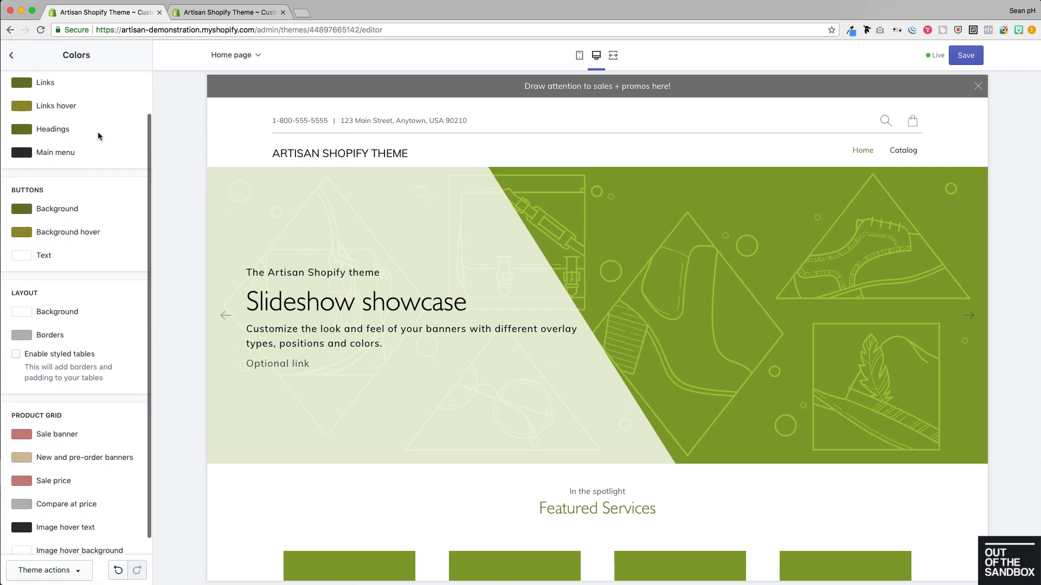
scroll(100, 137, "up", 4)
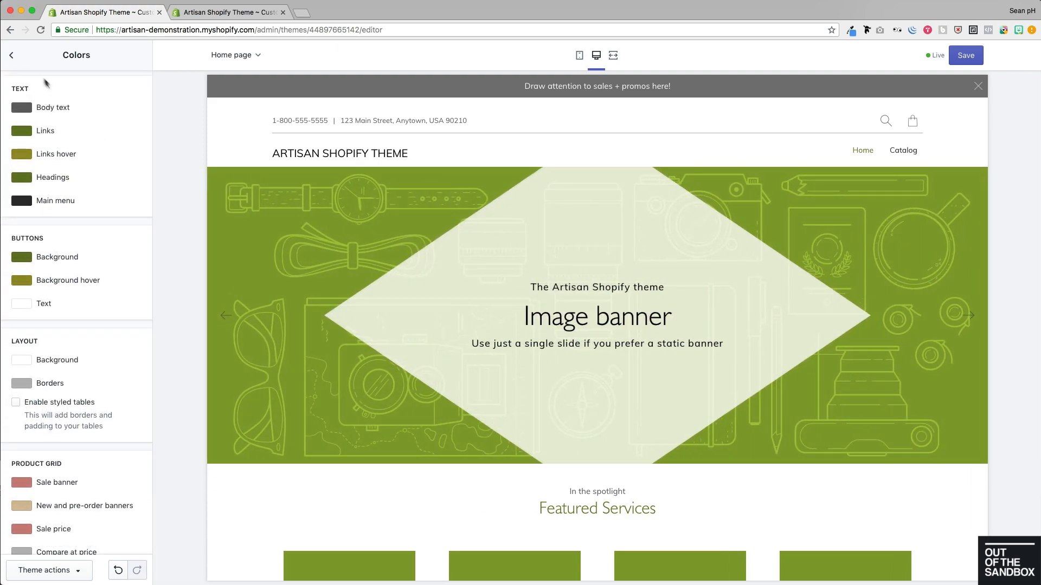
left_click(12, 56)
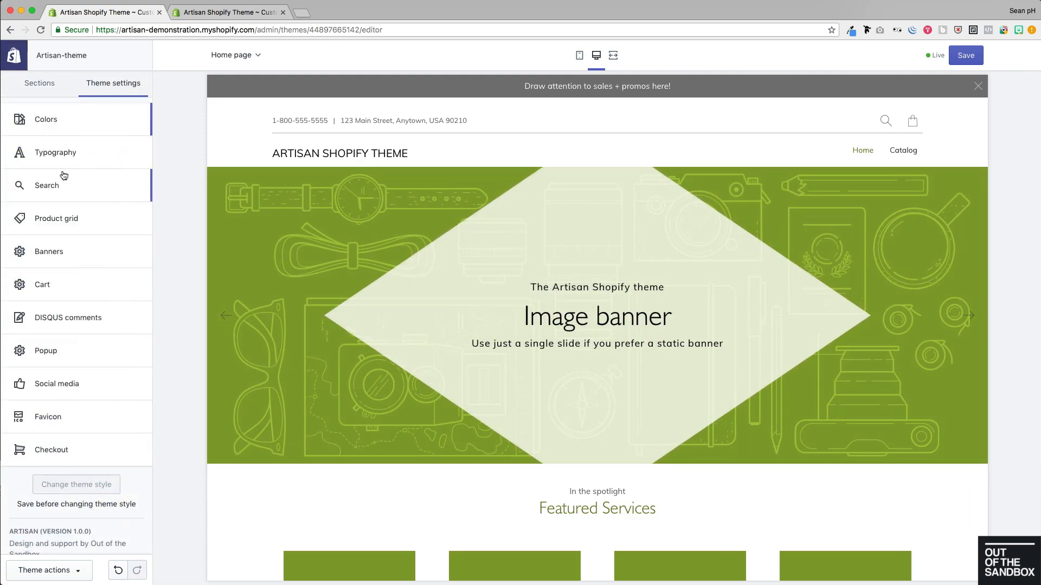
Step: Examine the theme's typography settings, from the top bar and logo through to the banner text, and return to the theme settings overview
left_click(43, 158)
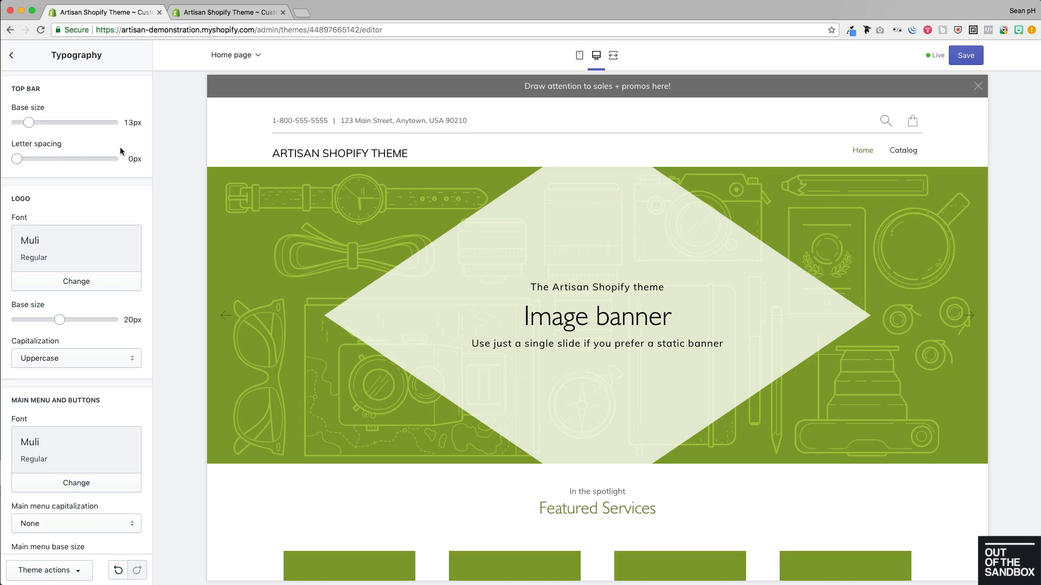
scroll(121, 151, "down", 2)
scroll(120, 152, "down", 10)
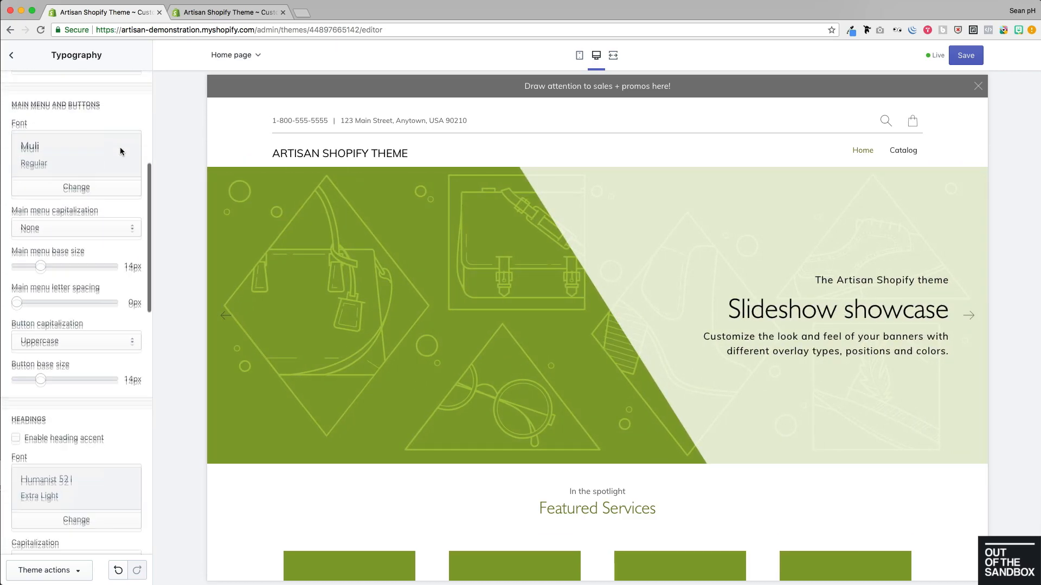
scroll(121, 153, "down", 7)
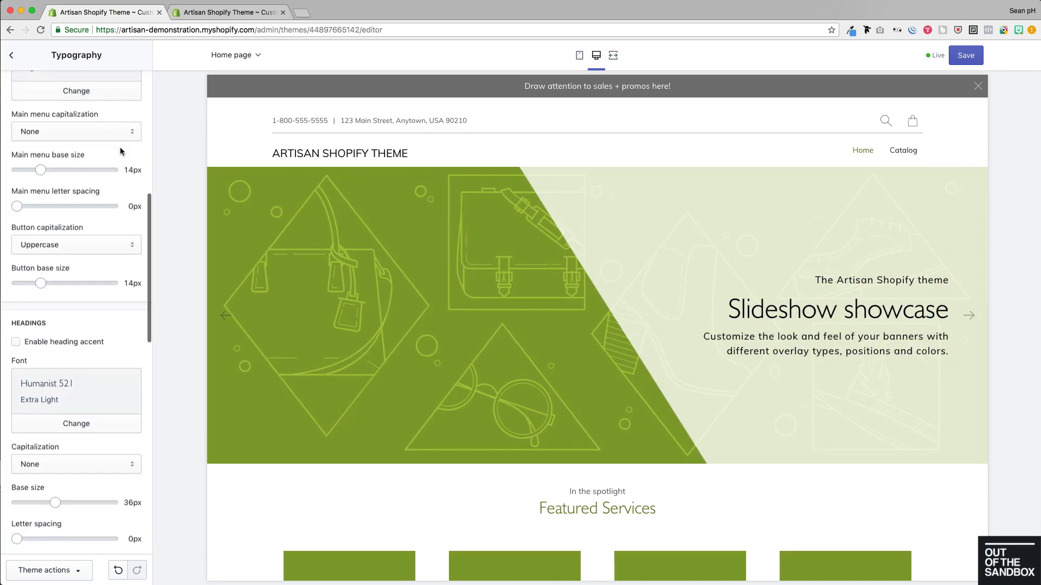
scroll(121, 152, "down", 8)
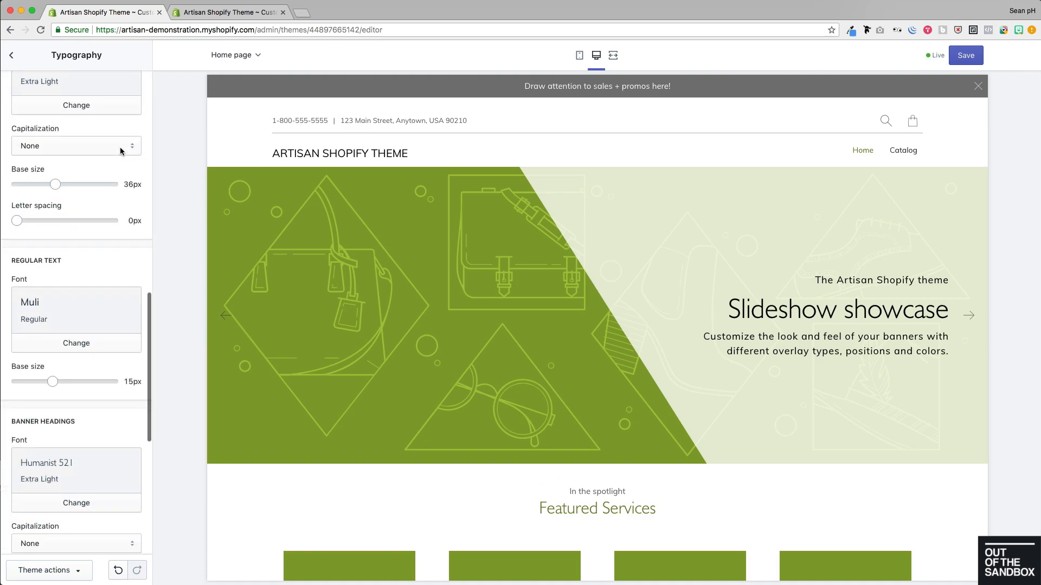
scroll(120, 152, "down", 7)
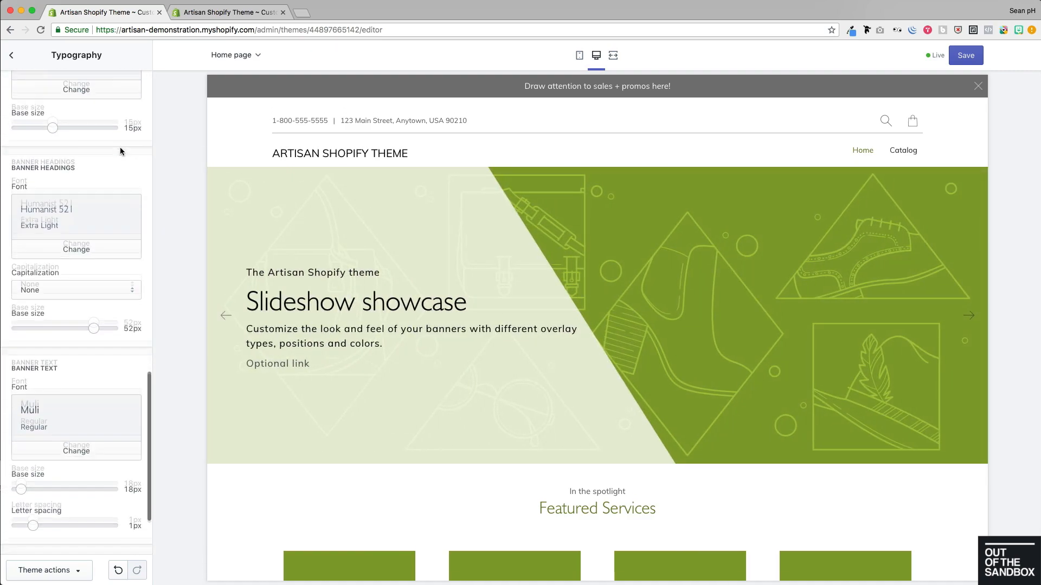
scroll(121, 153, "up", 20)
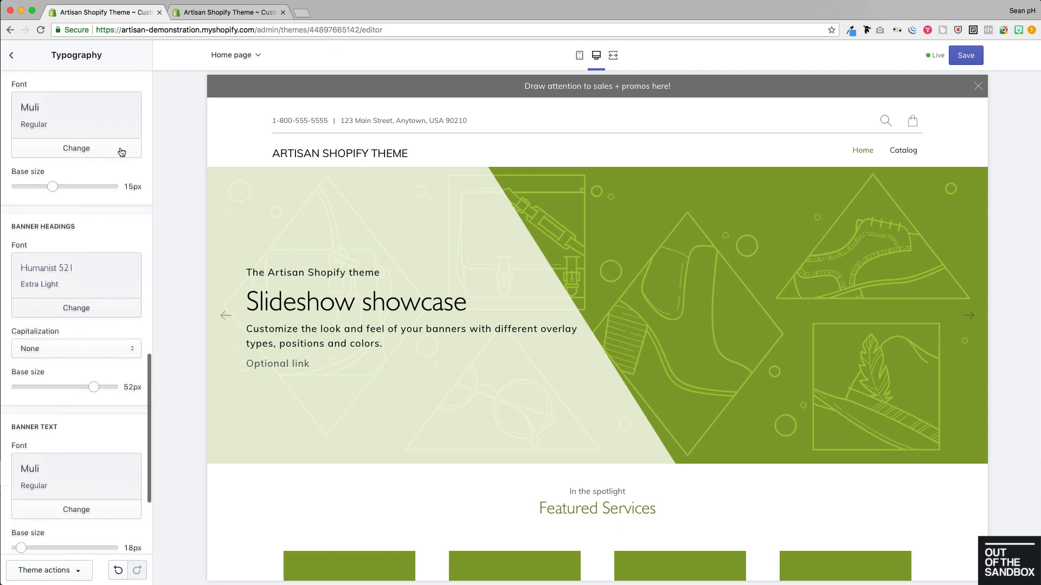
scroll(121, 151, "up", 12)
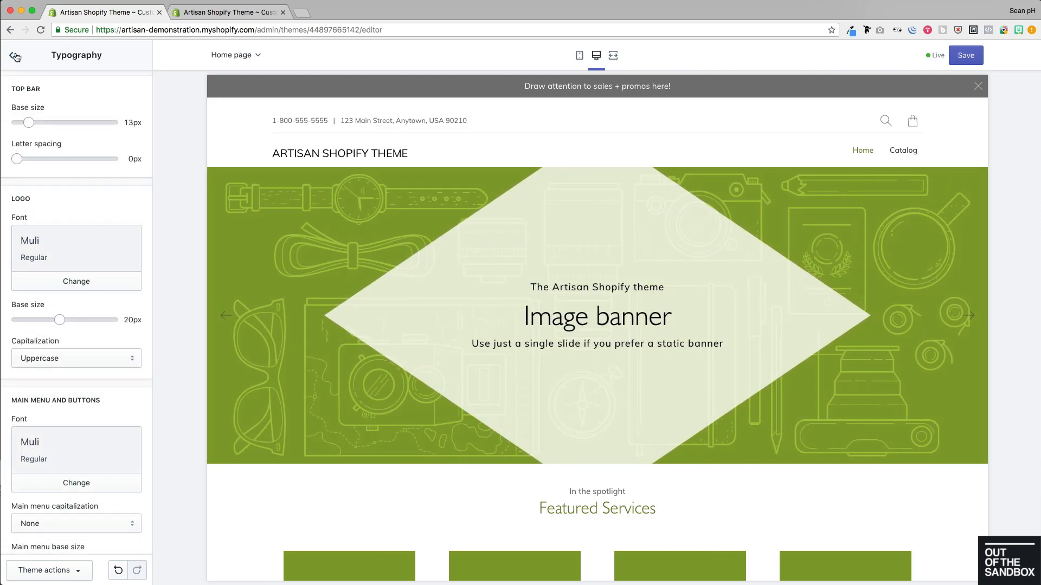
left_click(15, 55)
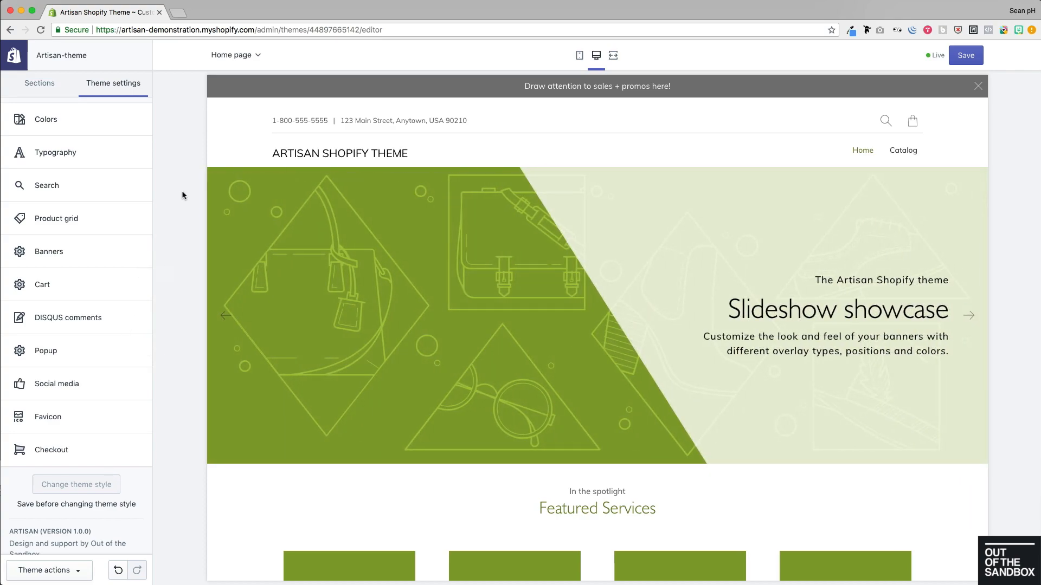
Step: Open the Header section, review the announcement bar's text, alignment and link options, and turn the announcement off
left_click(45, 89)
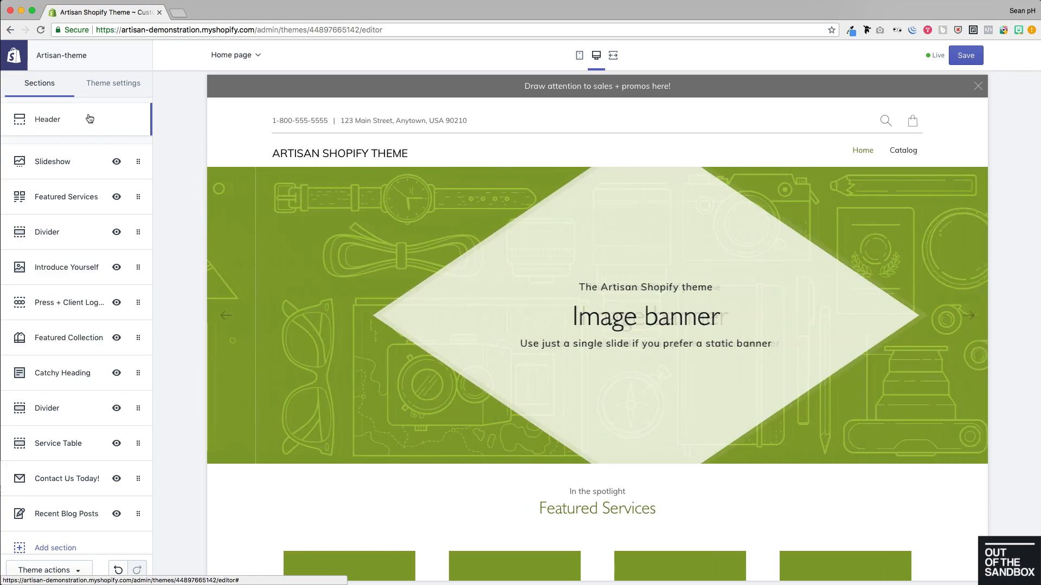
left_click(90, 118)
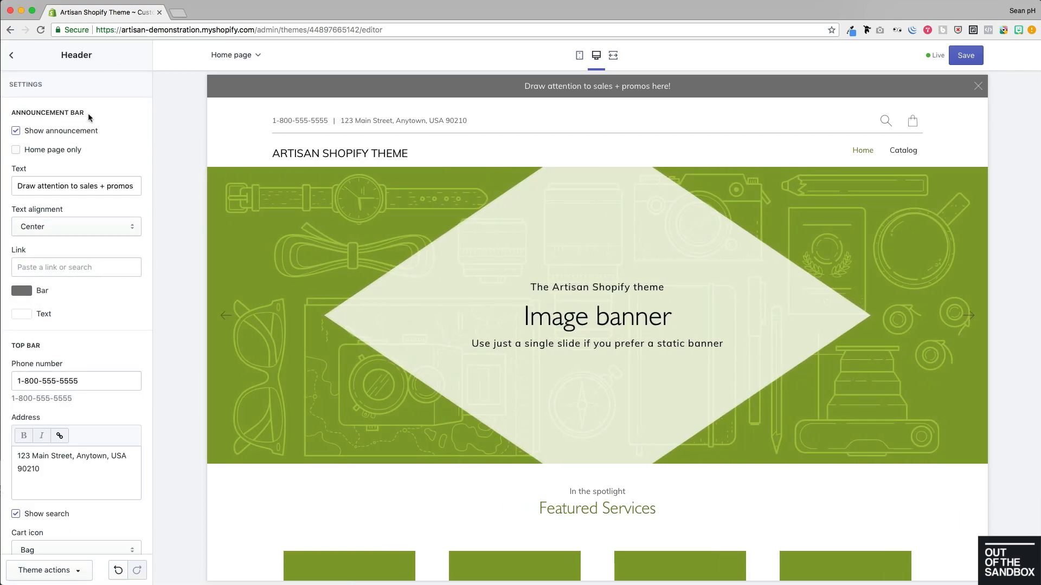
scroll(88, 113, "down", 1)
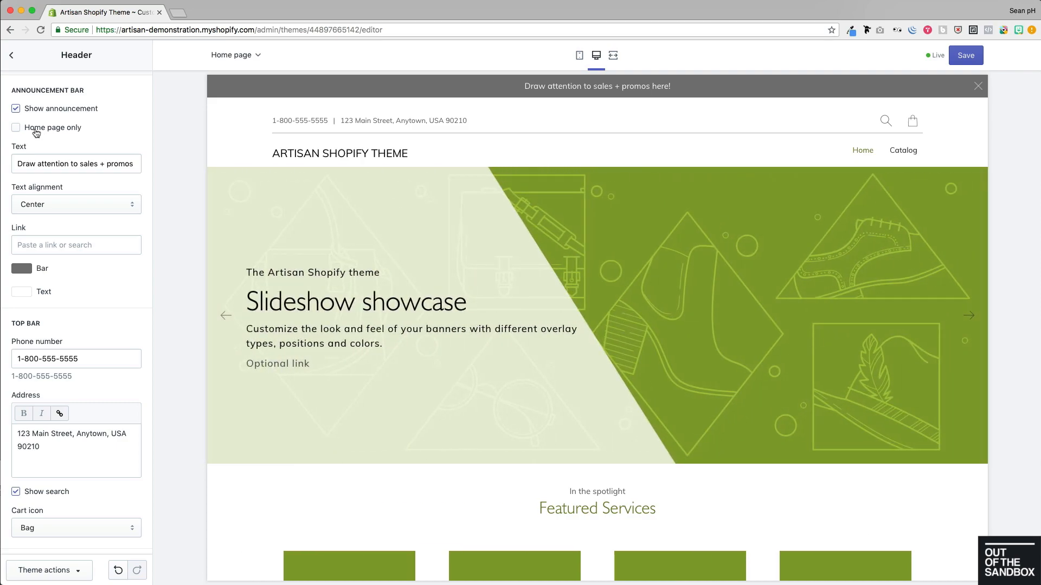
left_click(52, 157)
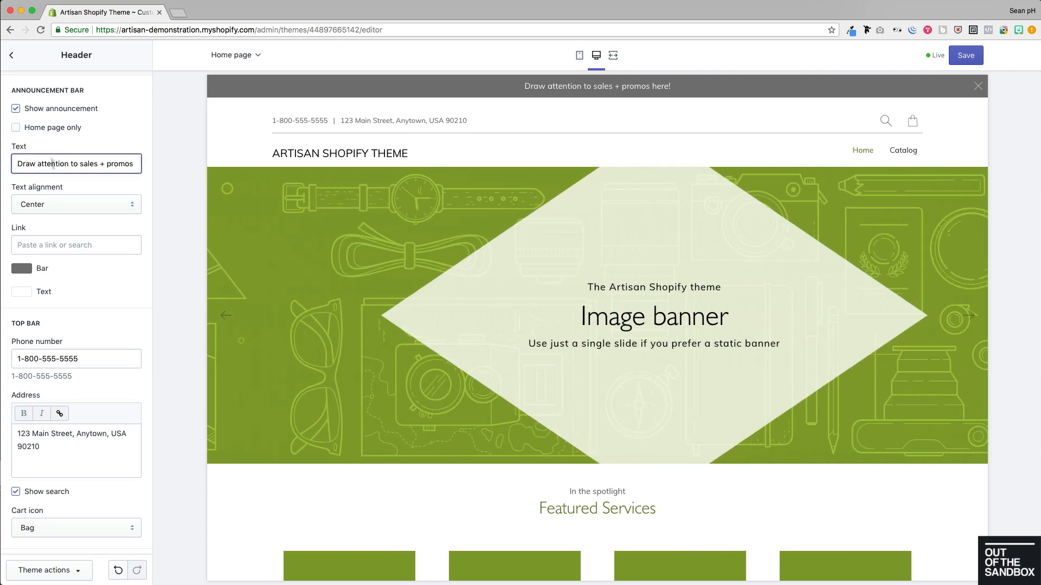
left_click(103, 211)
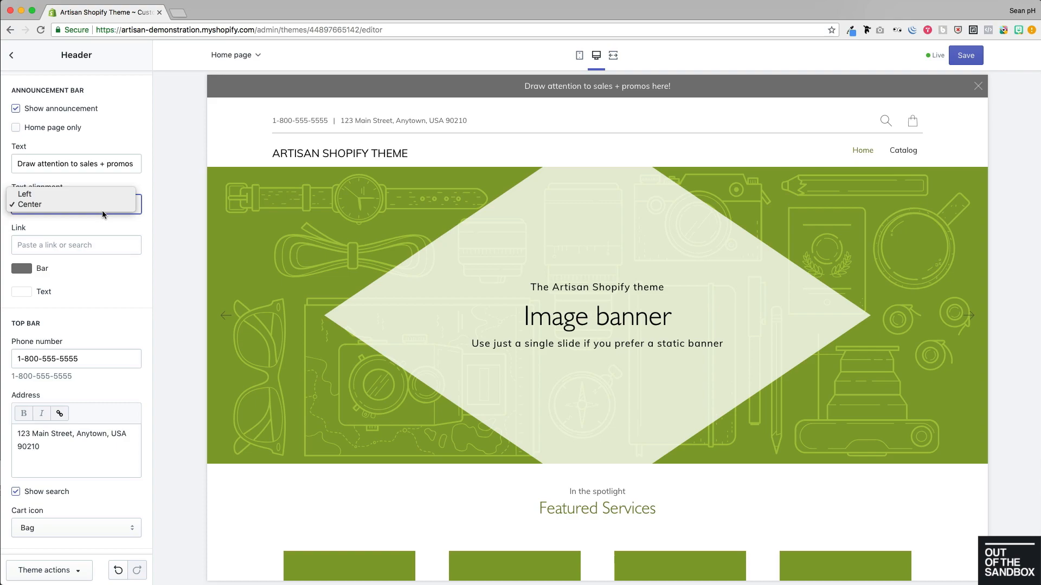
left_click(95, 219)
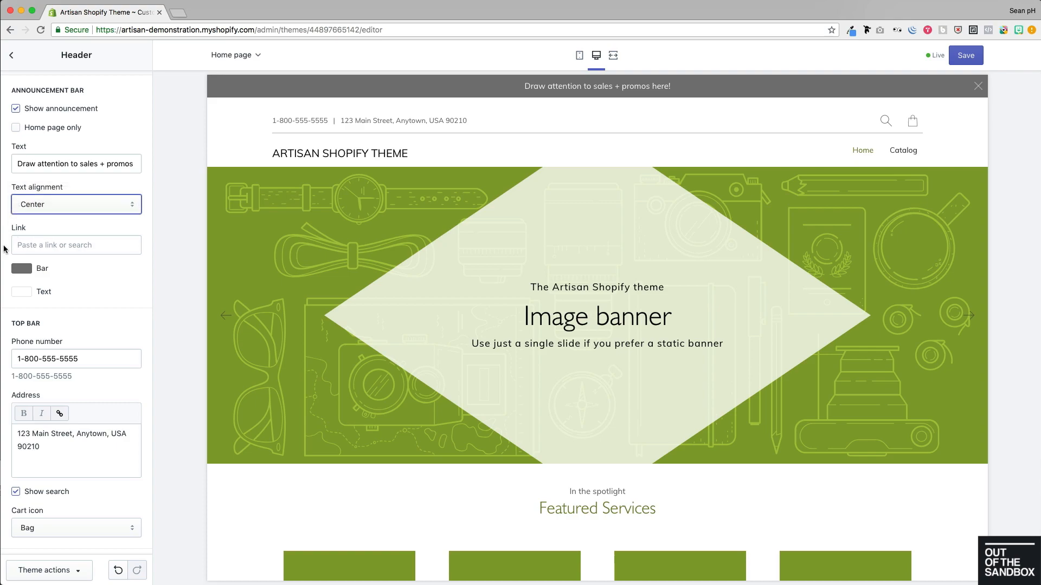
left_click(43, 243)
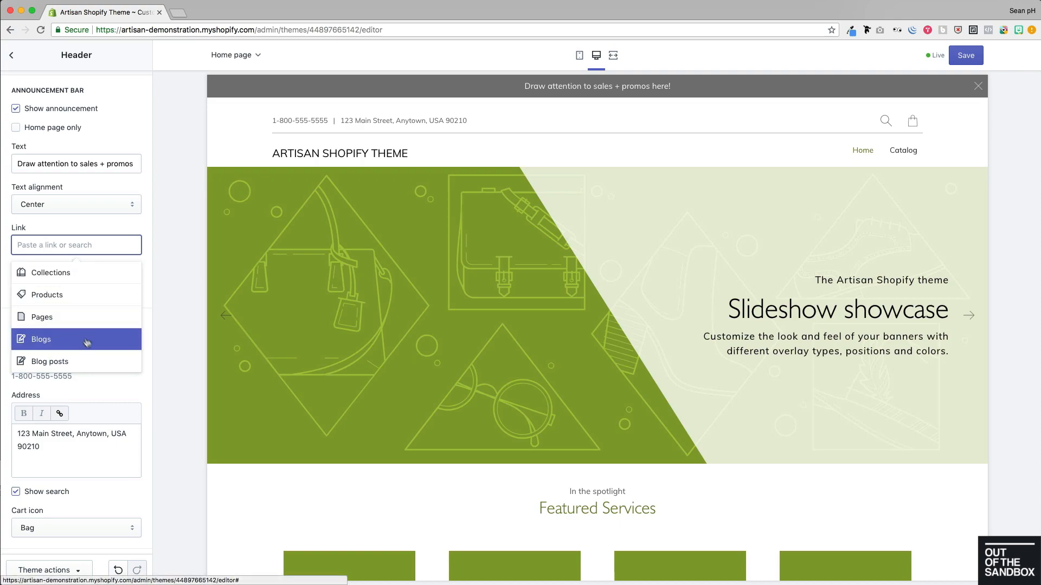
left_click(106, 230)
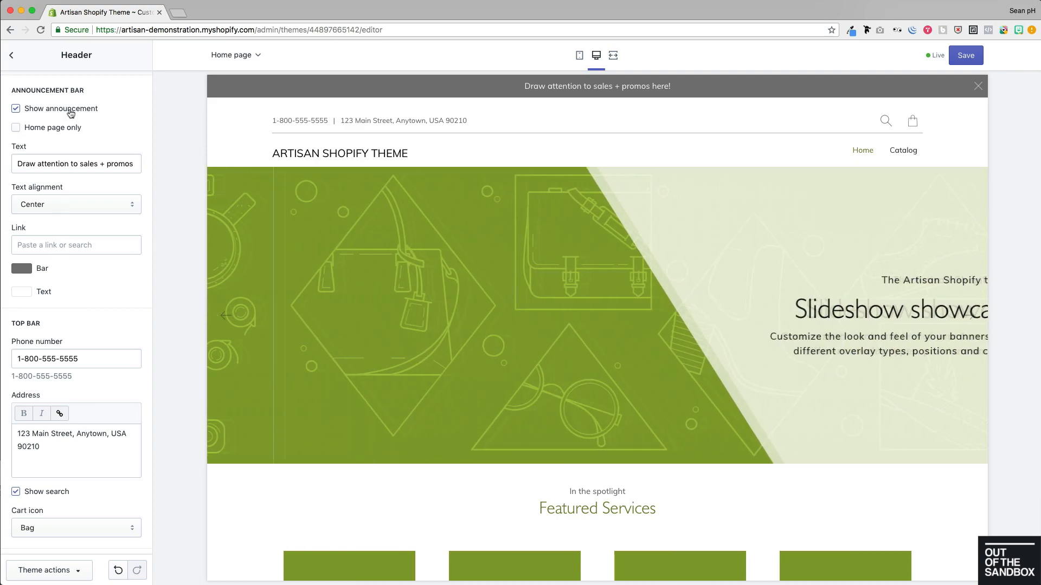
left_click(70, 111)
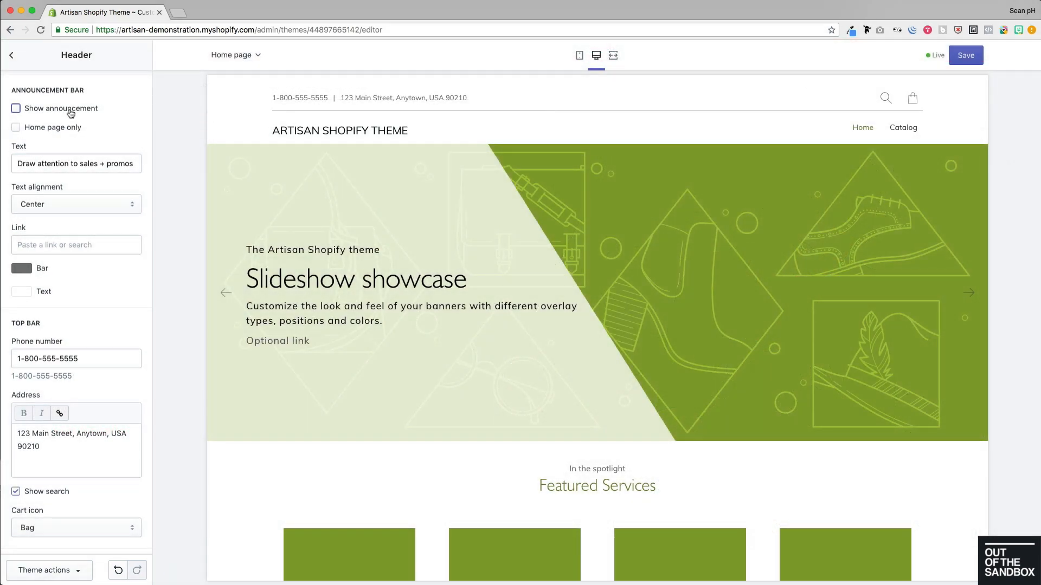
Step: Set the cart icon in the header's top bar to Basket
scroll(70, 113, "down", 8)
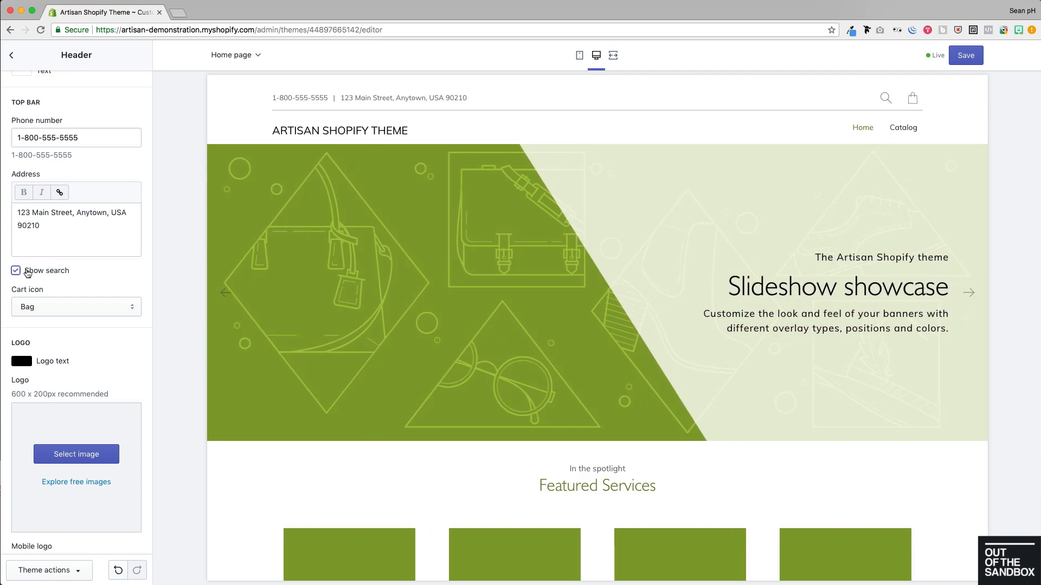
left_click(885, 97)
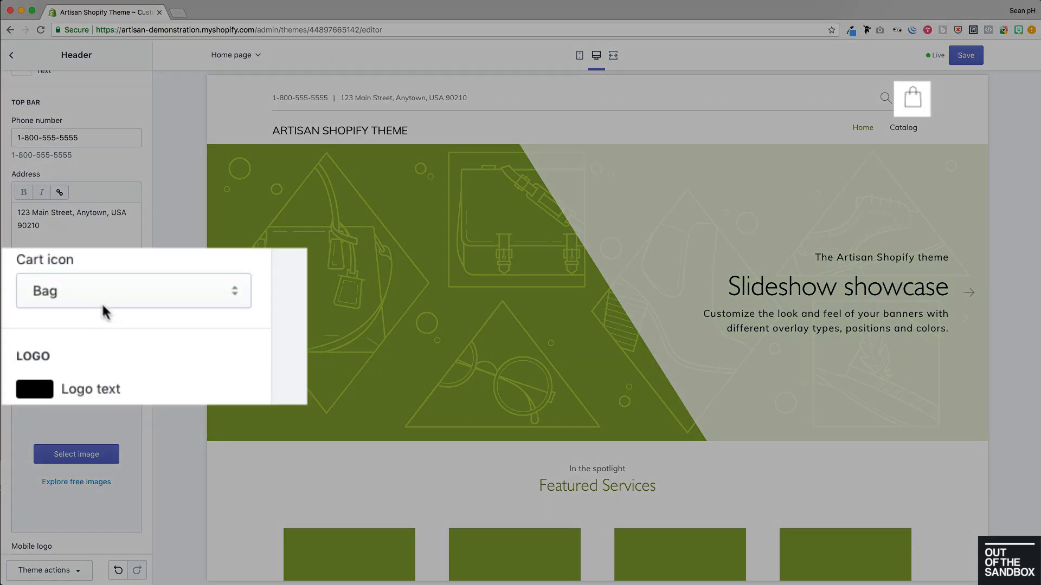
left_click(57, 307)
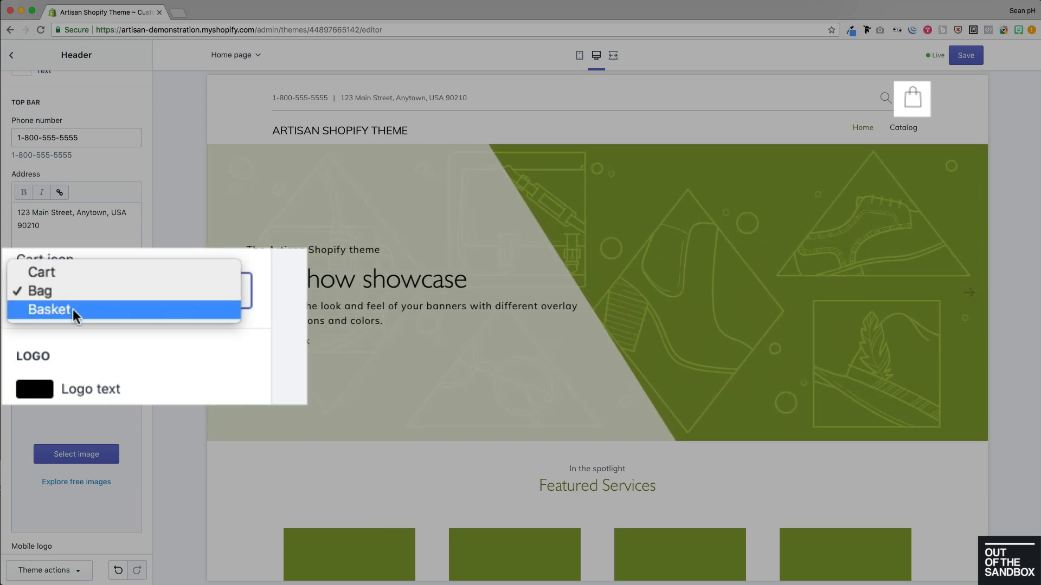
left_click(73, 309)
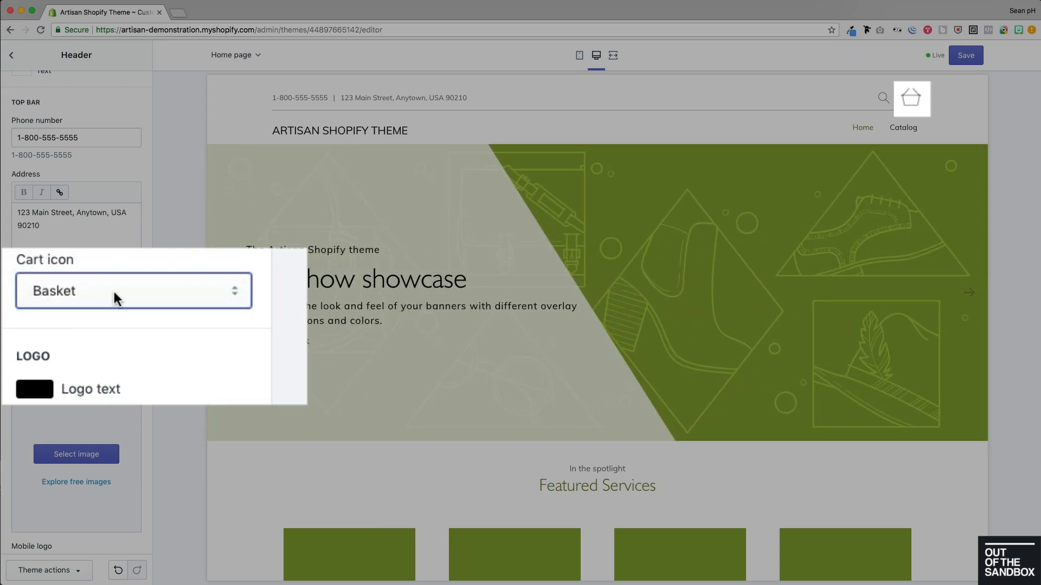
left_click(97, 290)
left_click(63, 258)
Step: Upload LOGO 2.jpg to the empty image library and select it as the header logo
scroll(126, 268, "down", 2)
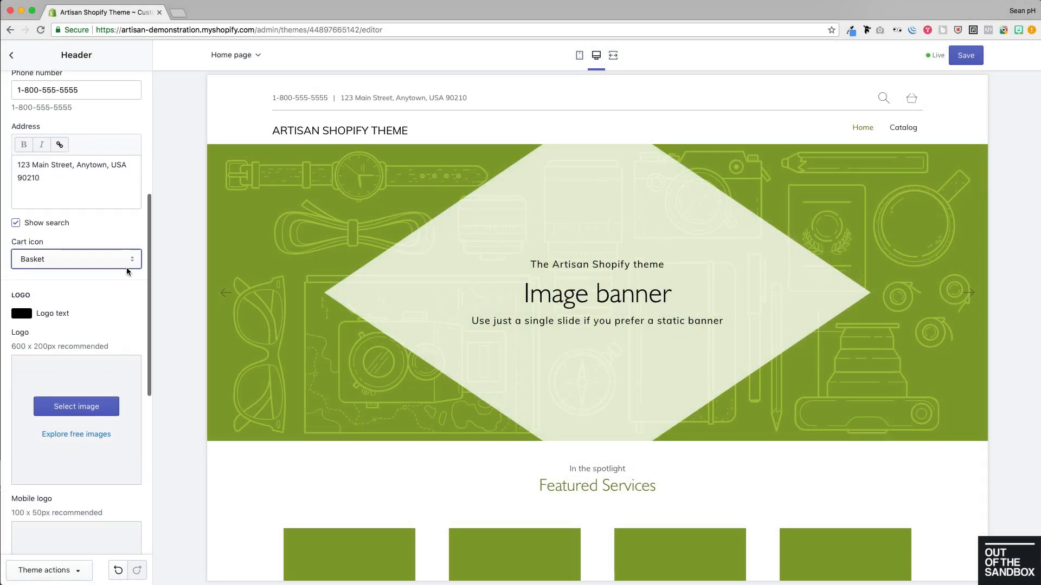
scroll(128, 270, "down", 5)
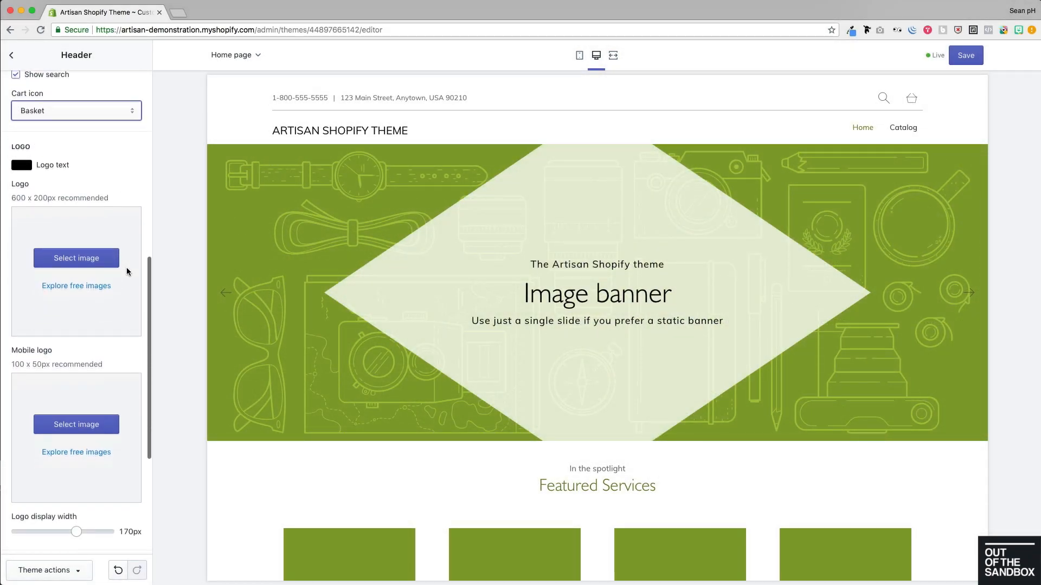
scroll(128, 271, "down", 1)
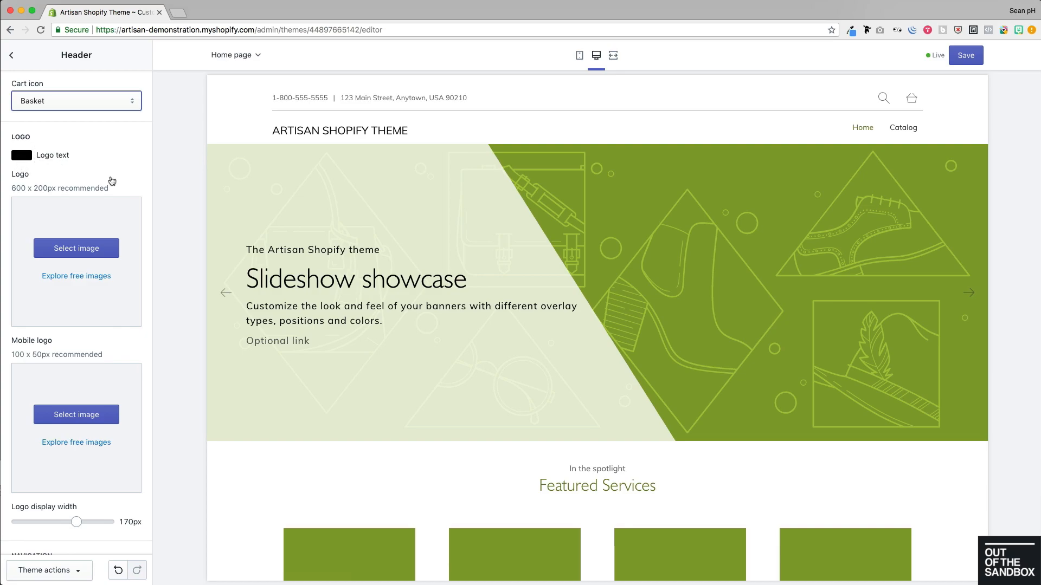
left_click(66, 273)
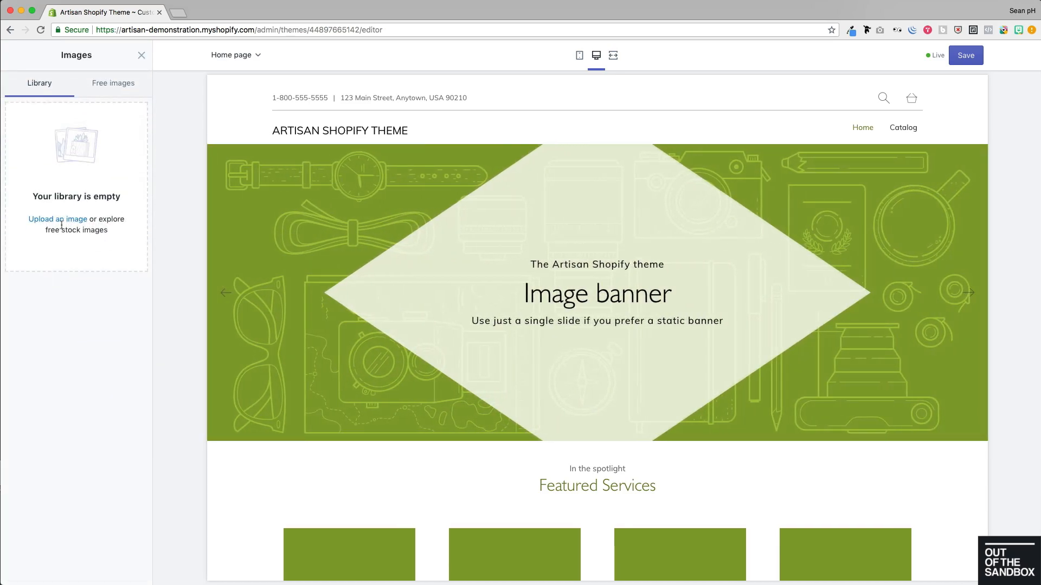
left_click(57, 219)
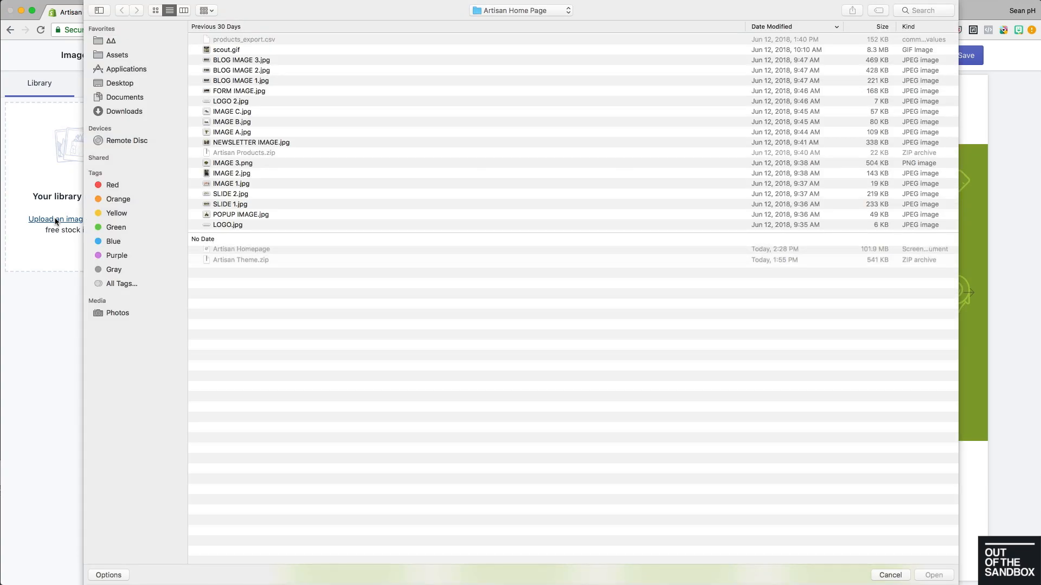
left_click(227, 101)
left_click(931, 576)
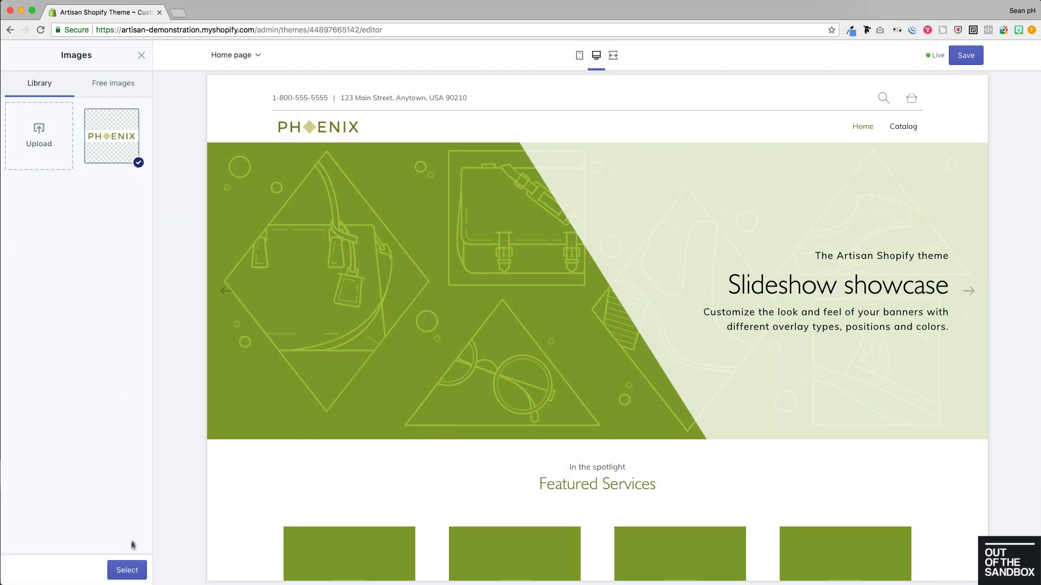
left_click(128, 571)
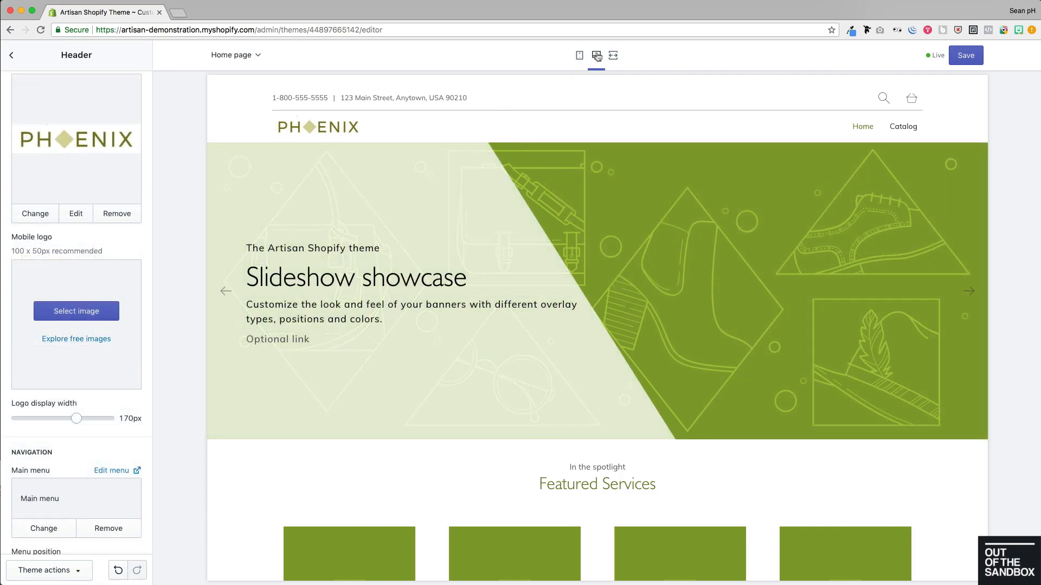
Step: Preview the store in mobile view and upload LOGO.jpg as the header's mobile logo
left_click(579, 55)
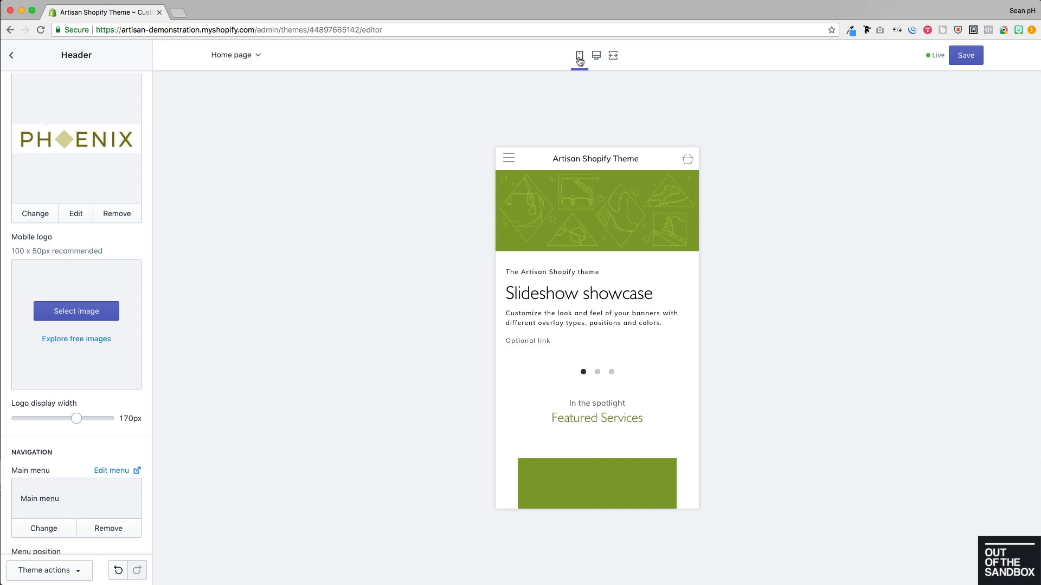
left_click(72, 311)
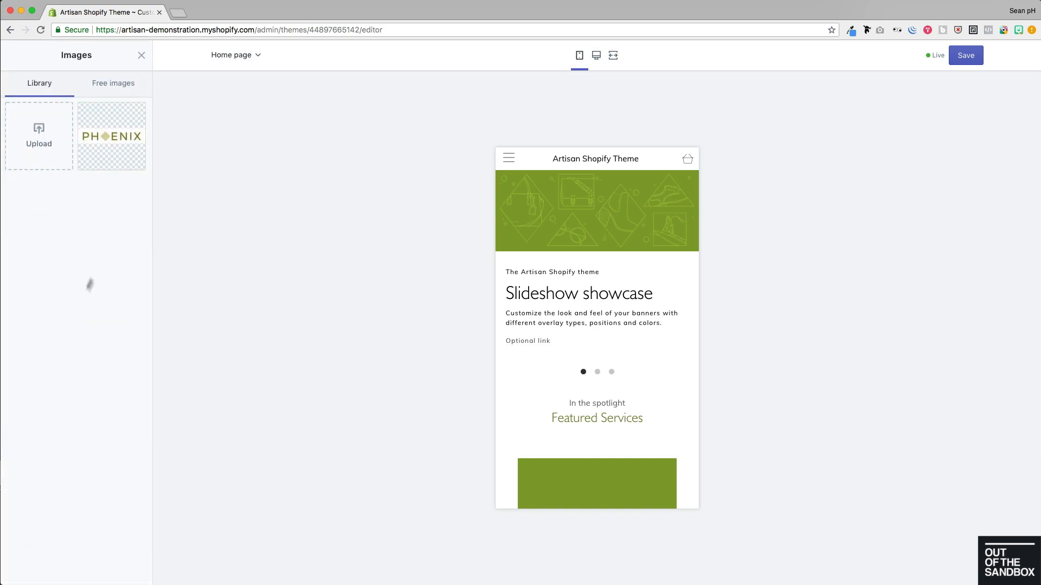
left_click(40, 139)
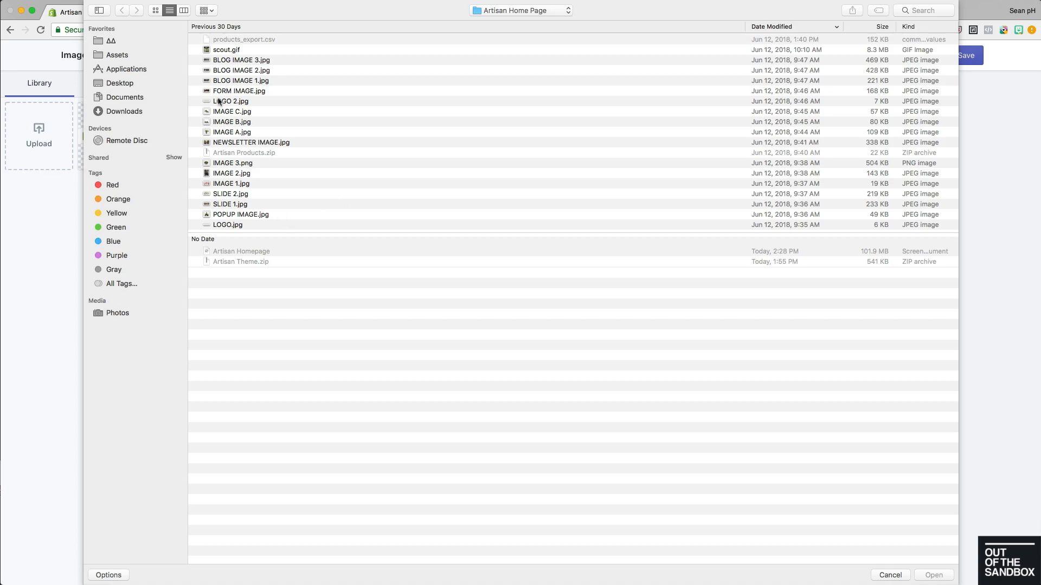
left_click(224, 226)
left_click(934, 575)
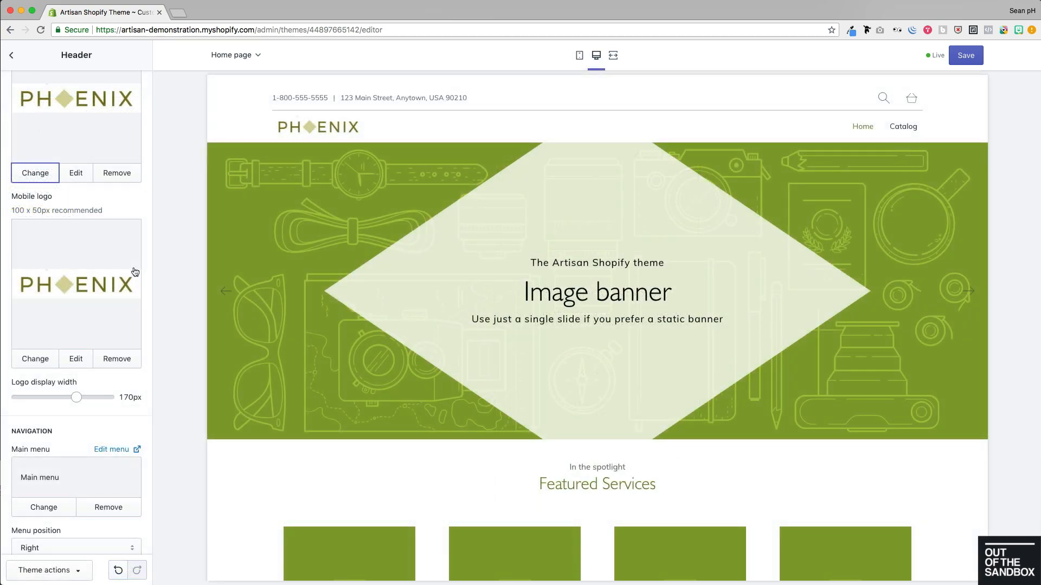
Step: Increase the logo display width to 205px and set the header's menu position to Left
scroll(135, 272, "down", 1)
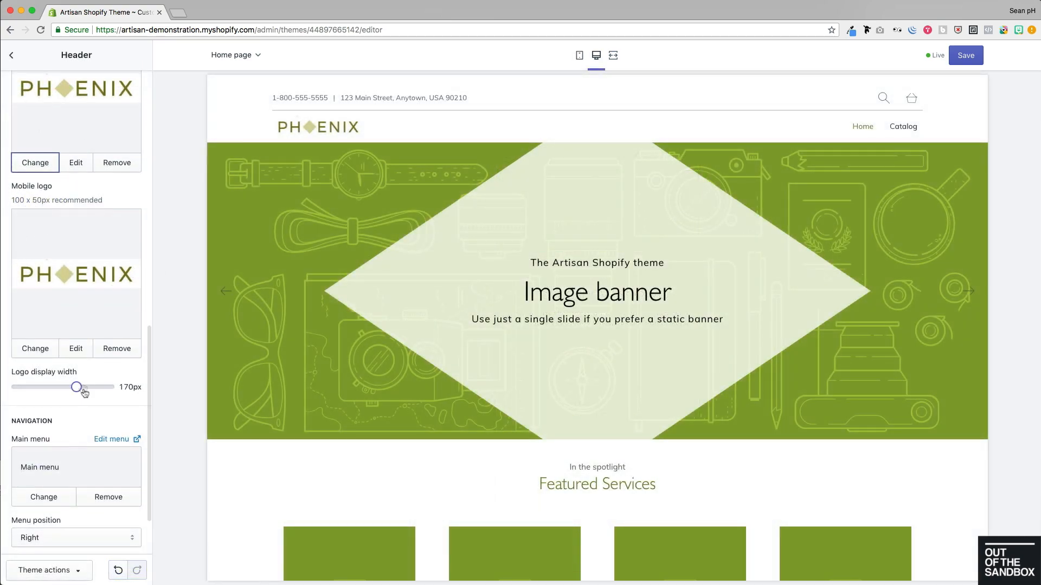
left_click_drag(77, 387, 111, 390)
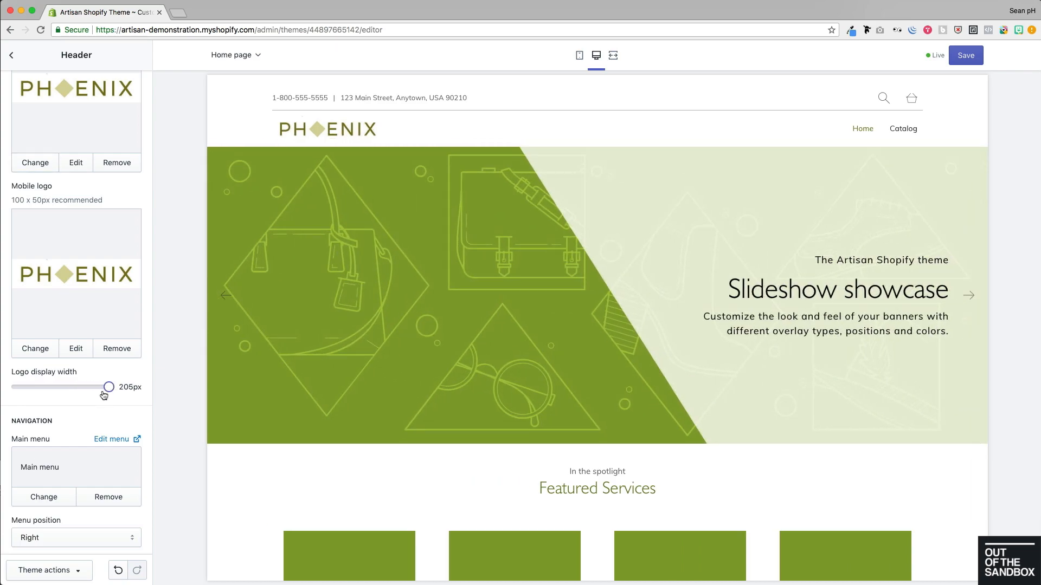
scroll(102, 389, "down", 3)
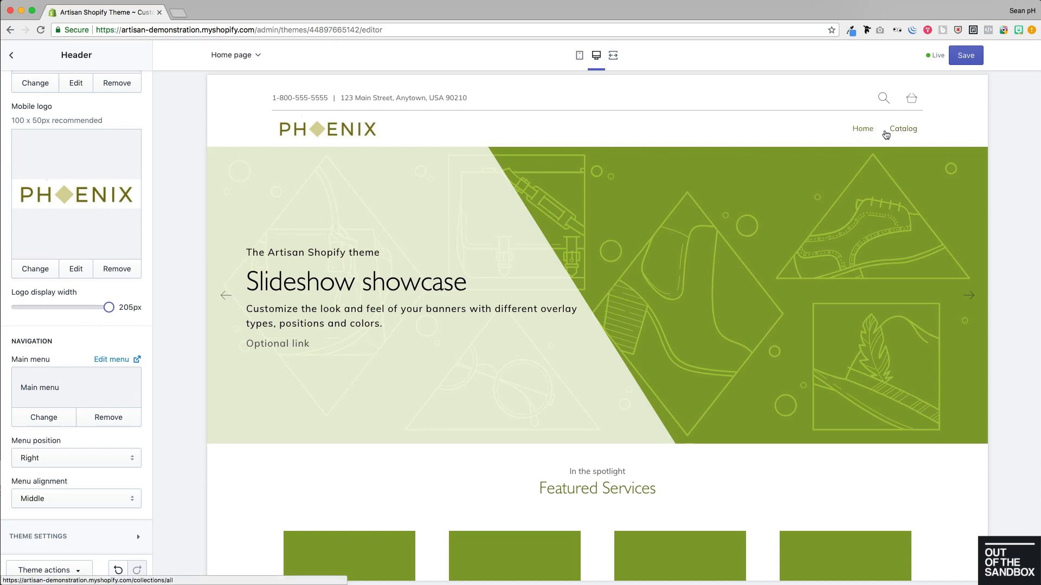
left_click(63, 458)
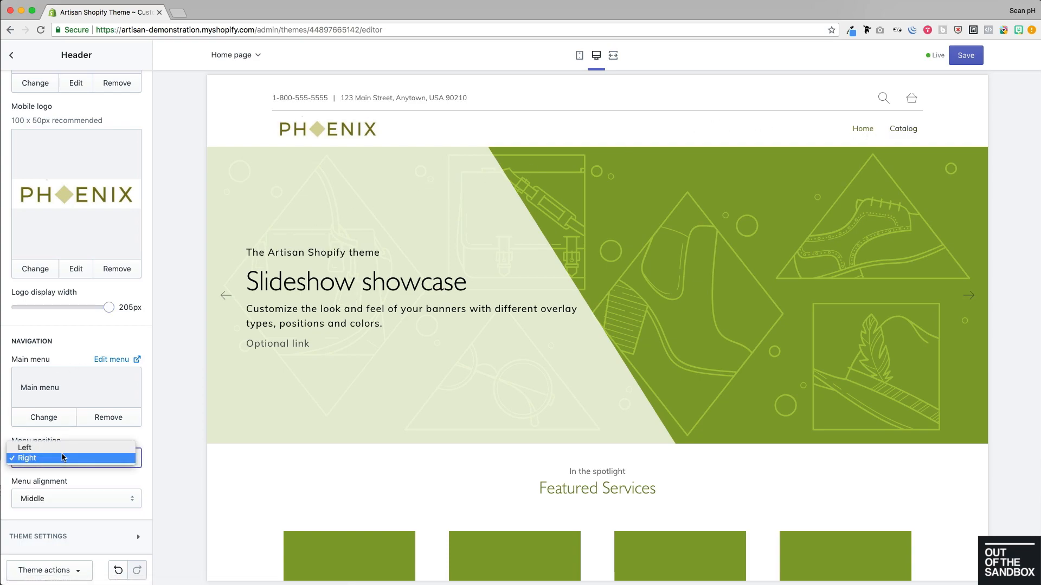
left_click(48, 447)
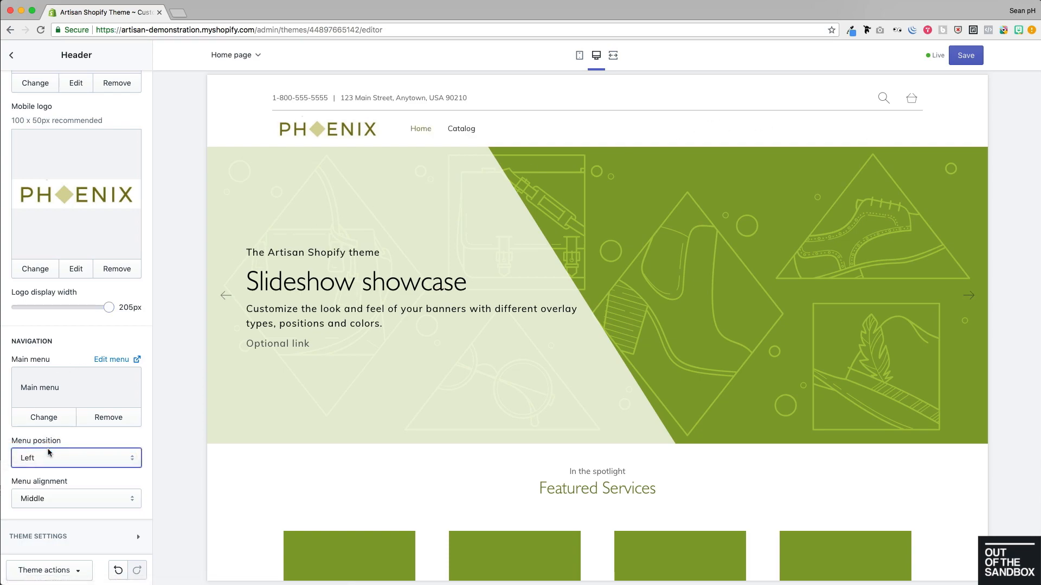
Step: Compare the Top, Middle and Bottom menu alignments in the header navigation and settle on Top
left_click(79, 504)
left_click(81, 509)
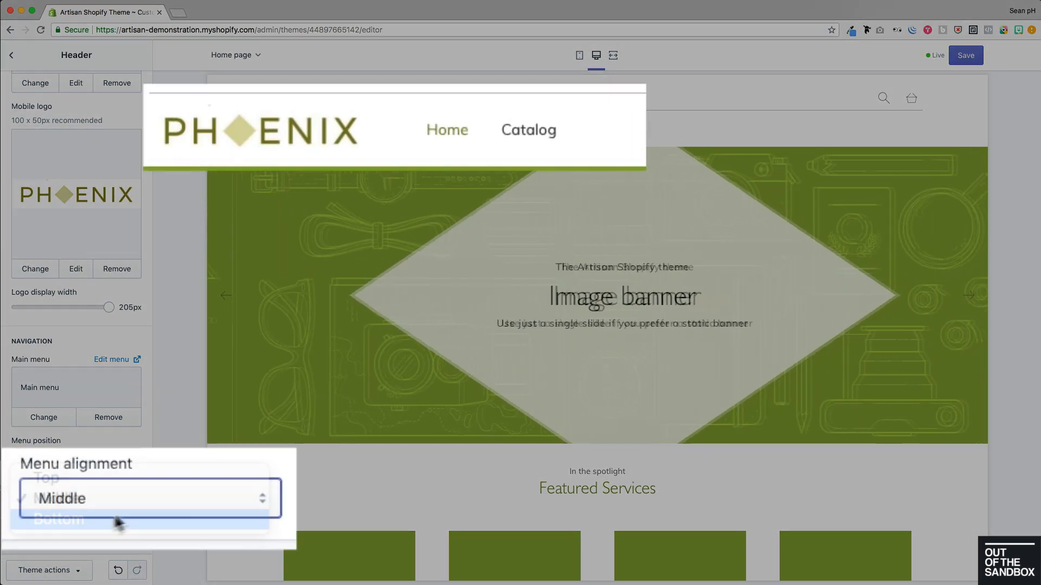
left_click(174, 490)
left_click(116, 448)
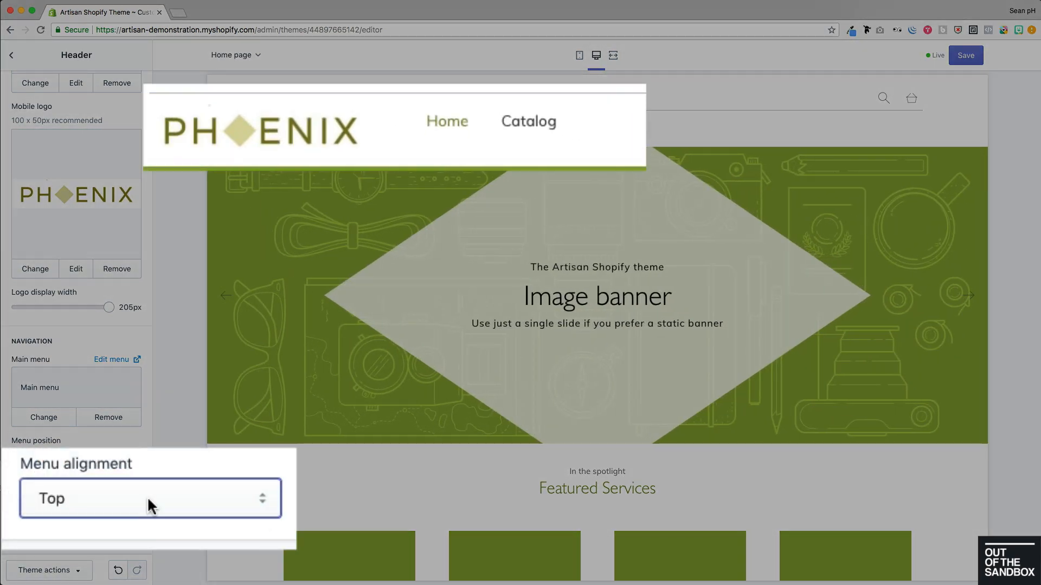
left_click(147, 498)
left_click(91, 514)
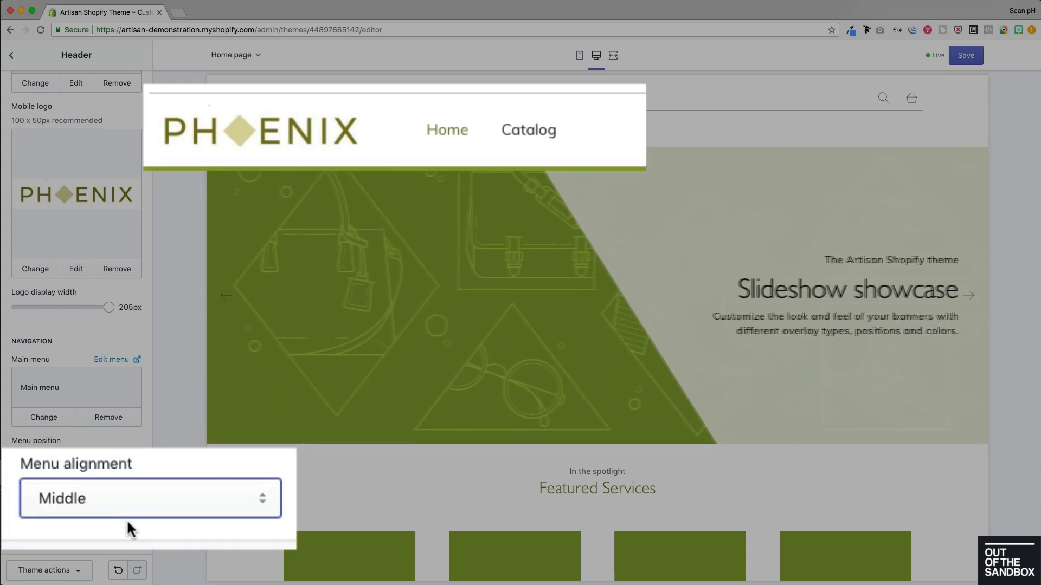
left_click(126, 517)
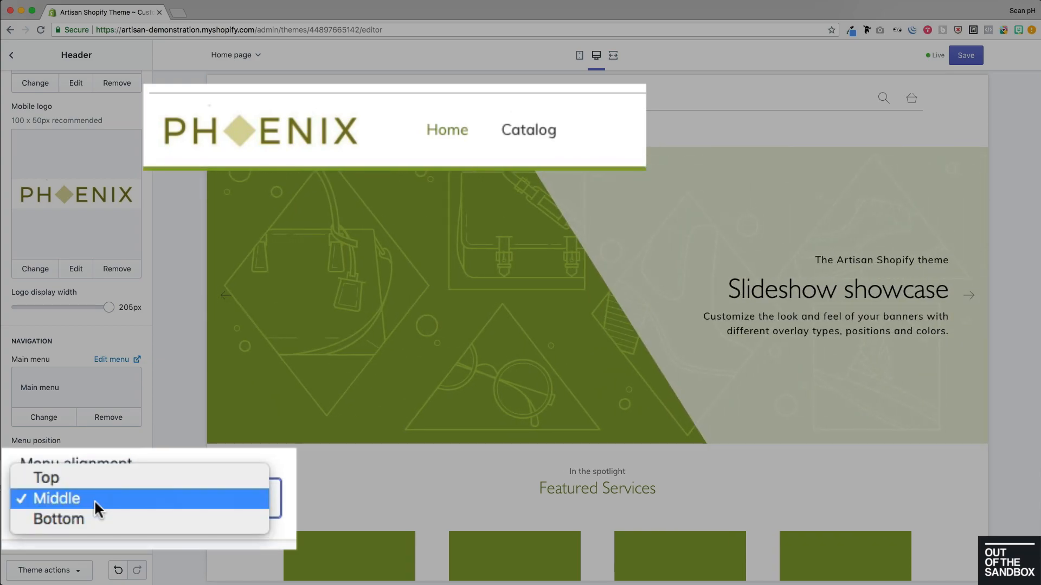
left_click(69, 514)
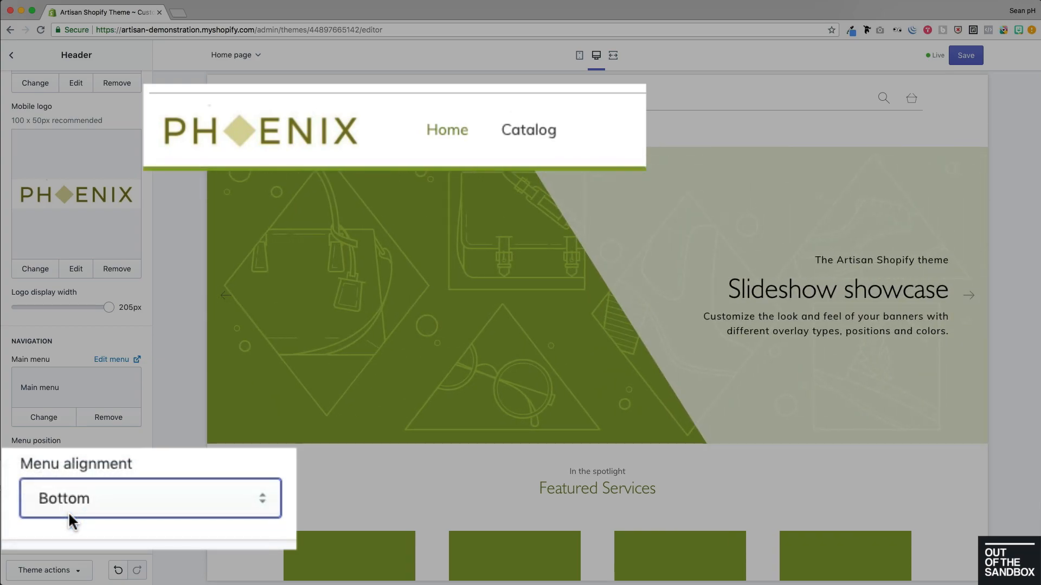
left_click(107, 494)
left_click(92, 457)
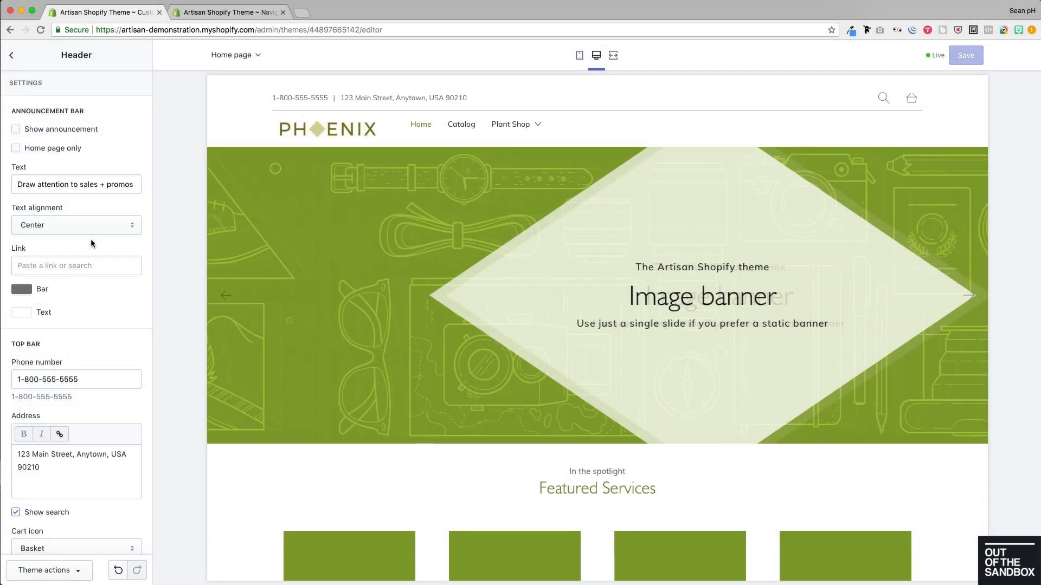
Step: Set the header navigation's menu position to Right and its menu alignment to Middle
scroll(91, 243, "down", 3)
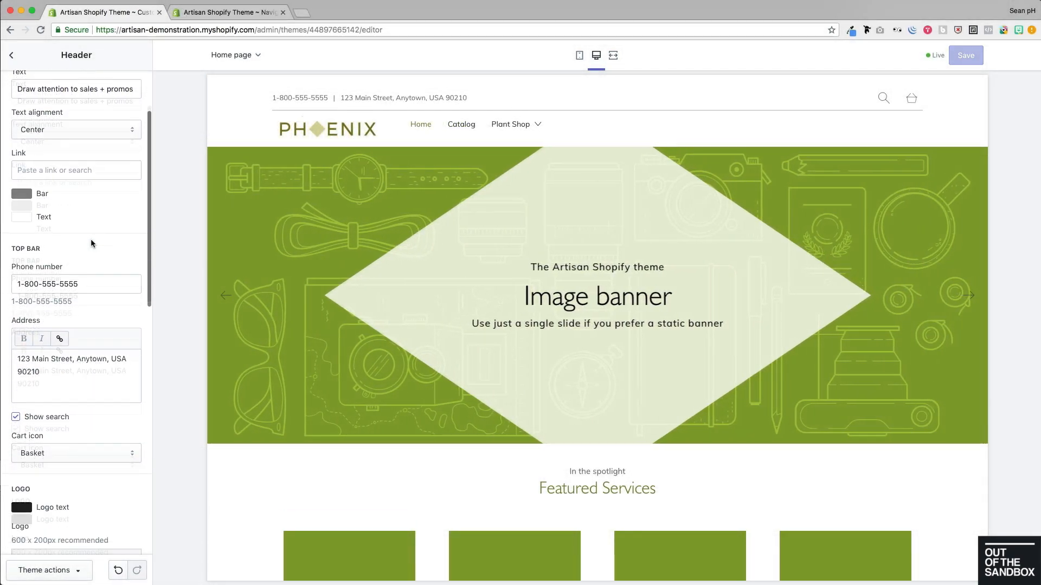
scroll(91, 243, "down", 10)
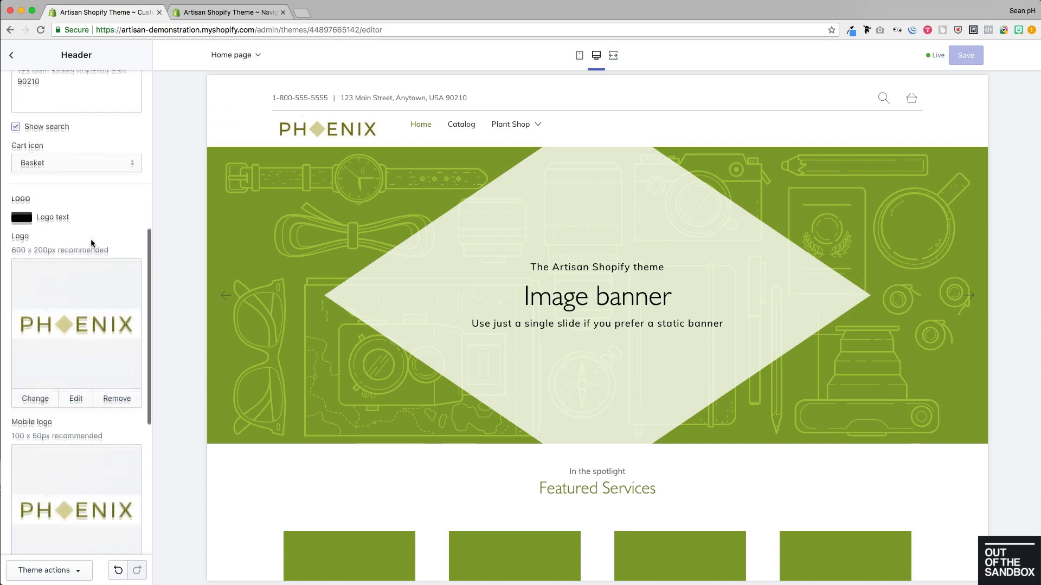
scroll(91, 244, "down", 1)
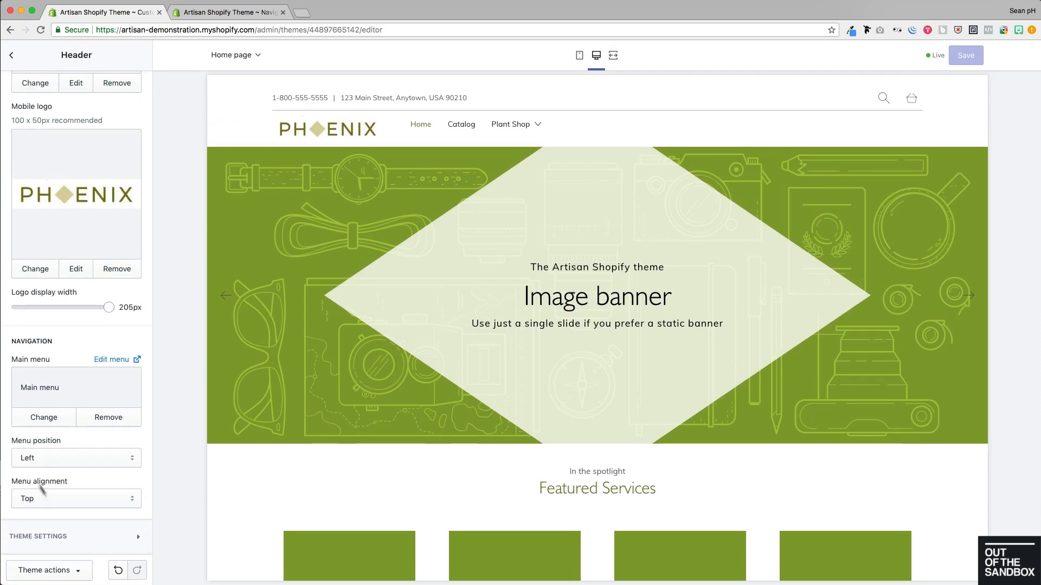
left_click(38, 465)
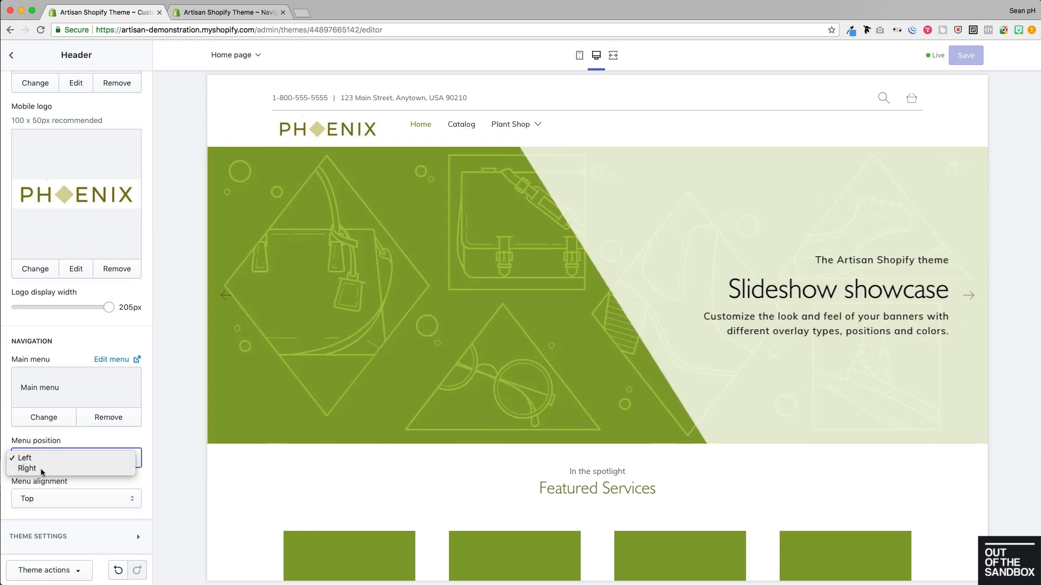
left_click(36, 470)
left_click(36, 493)
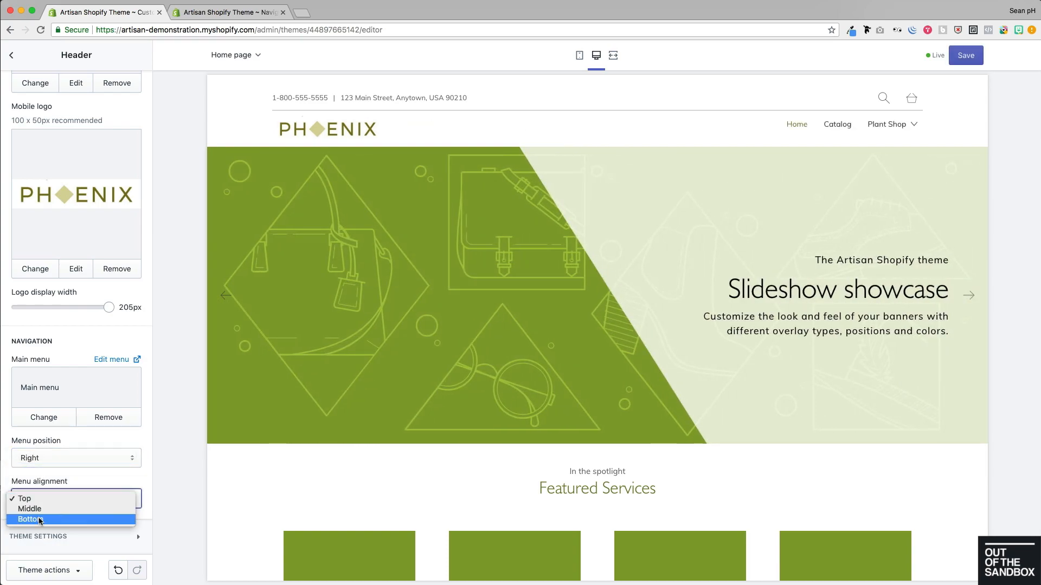
left_click(57, 510)
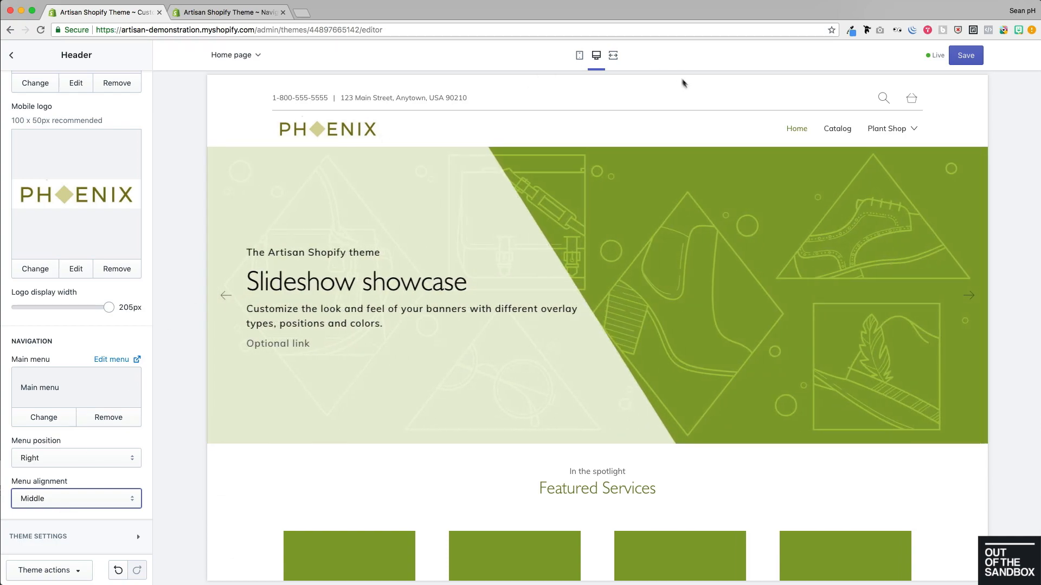
Step: Examine the DIY Kits submenu in the previewed Plant Shop dropdown and compare it with the Main menu's nested items in the store's navigation
mouse_move(902, 127)
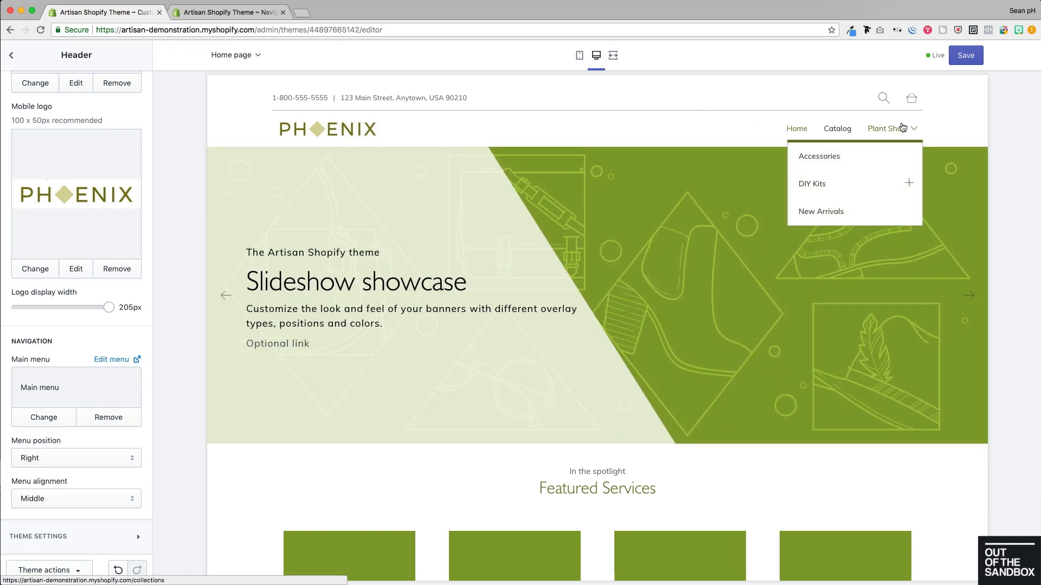
left_click(906, 187)
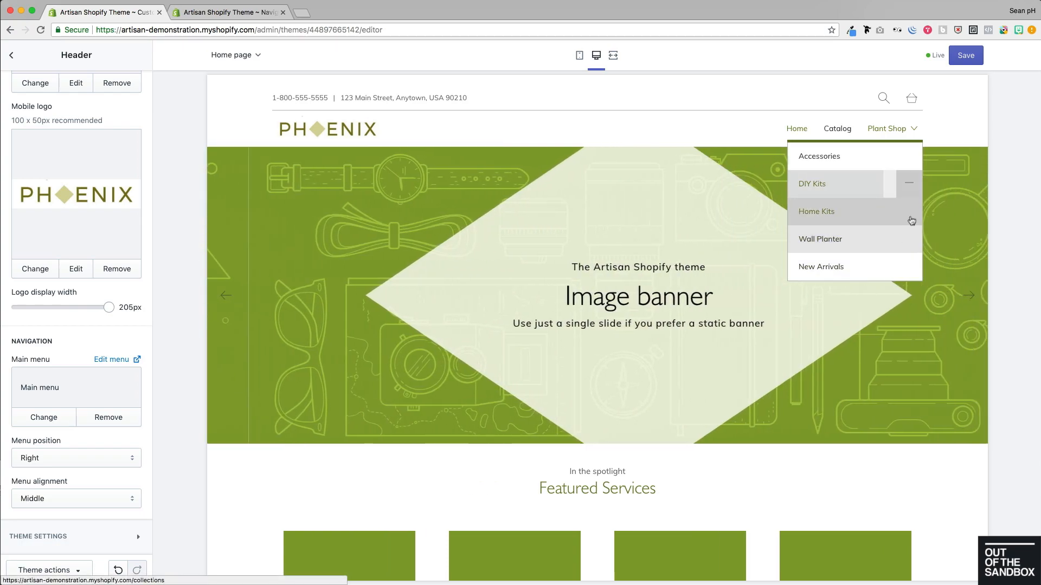
left_click(910, 184)
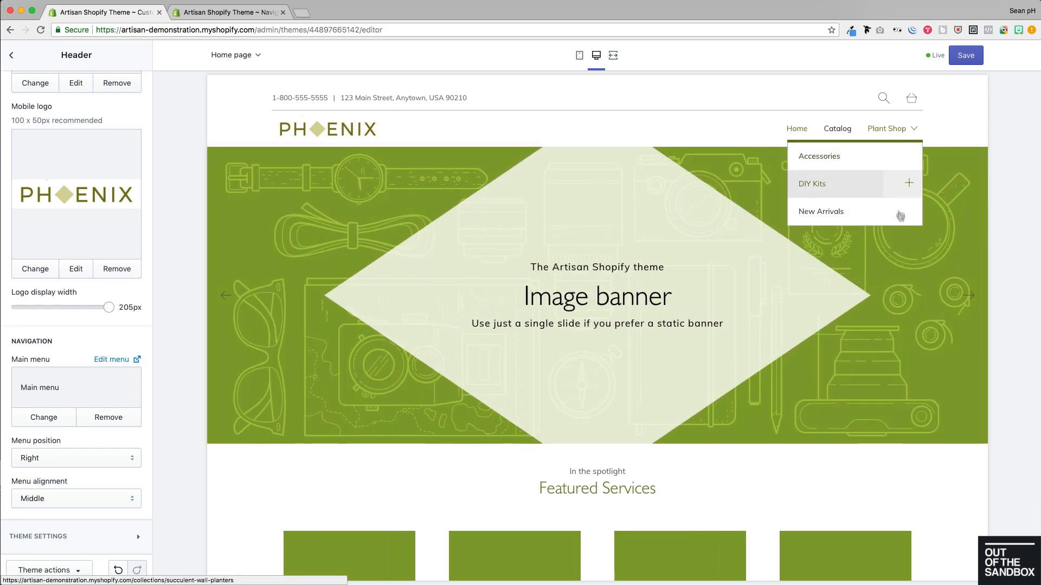
left_click(227, 11)
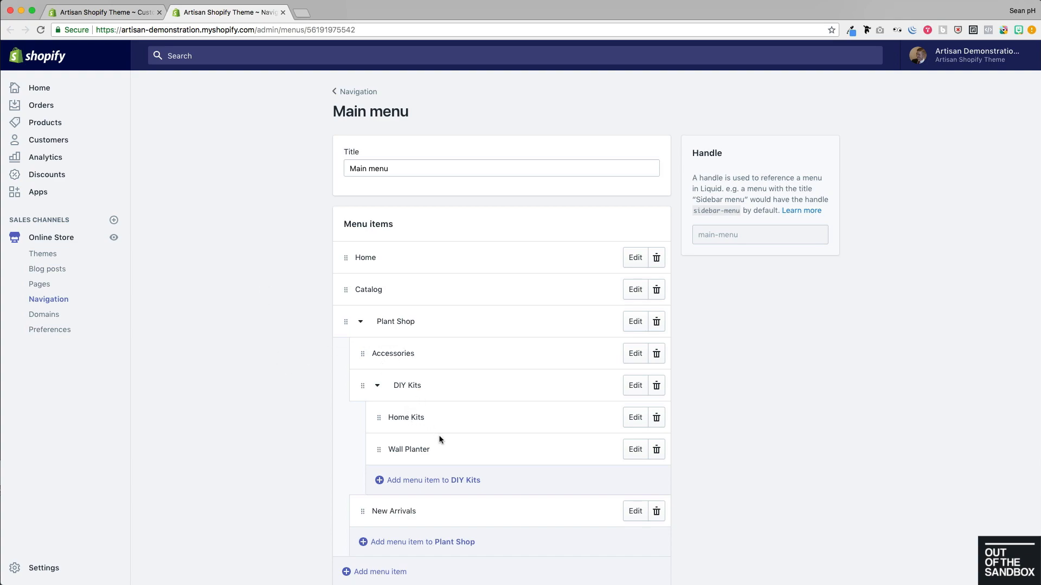
left_click(103, 12)
mouse_move(904, 131)
left_click(909, 184)
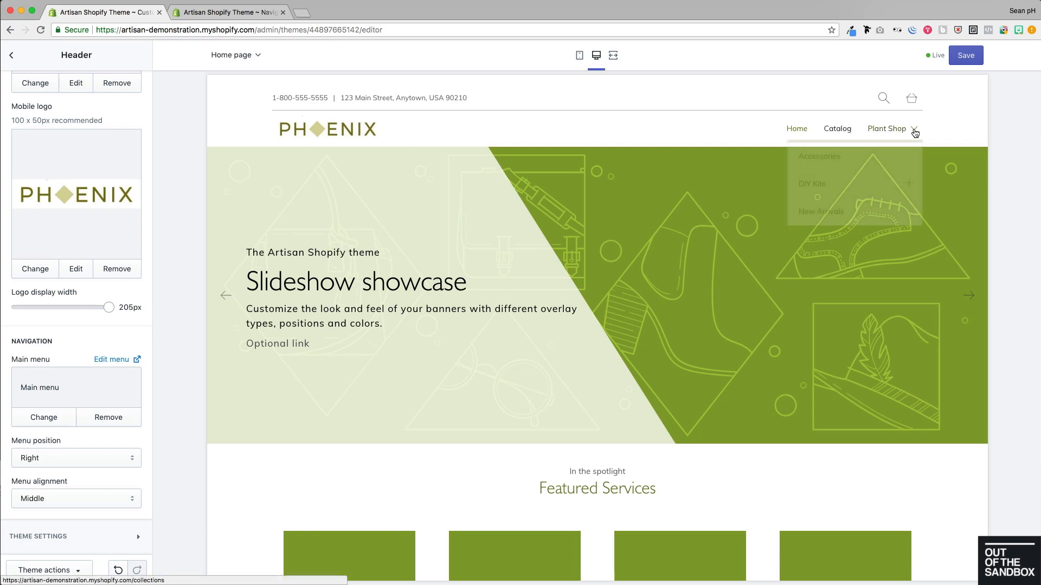
Step: Open the Plant Shop page in the preview, check the DIY Kits submenu there, and return to the home page
left_click(915, 133)
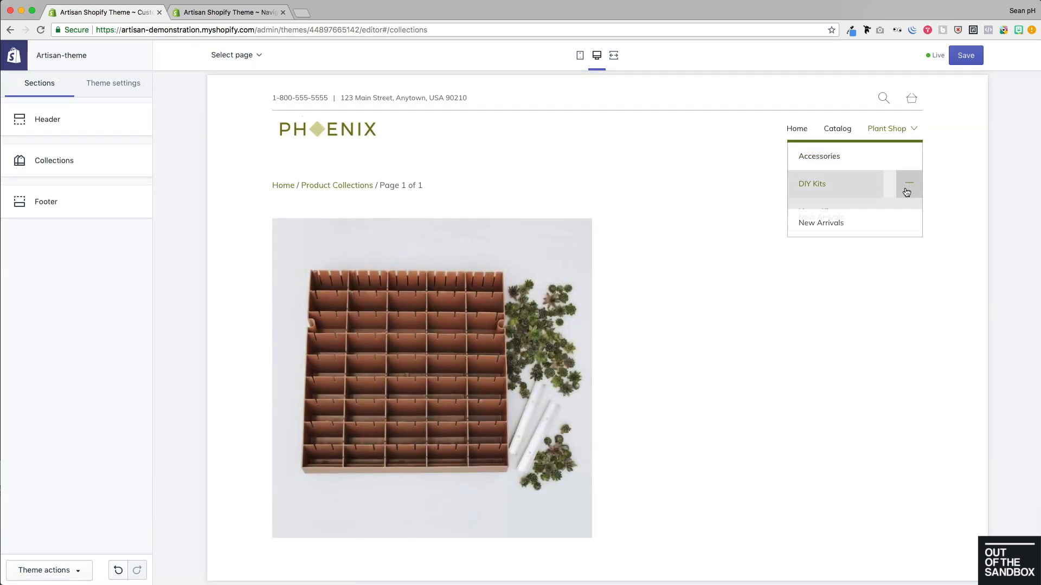
left_click(908, 184)
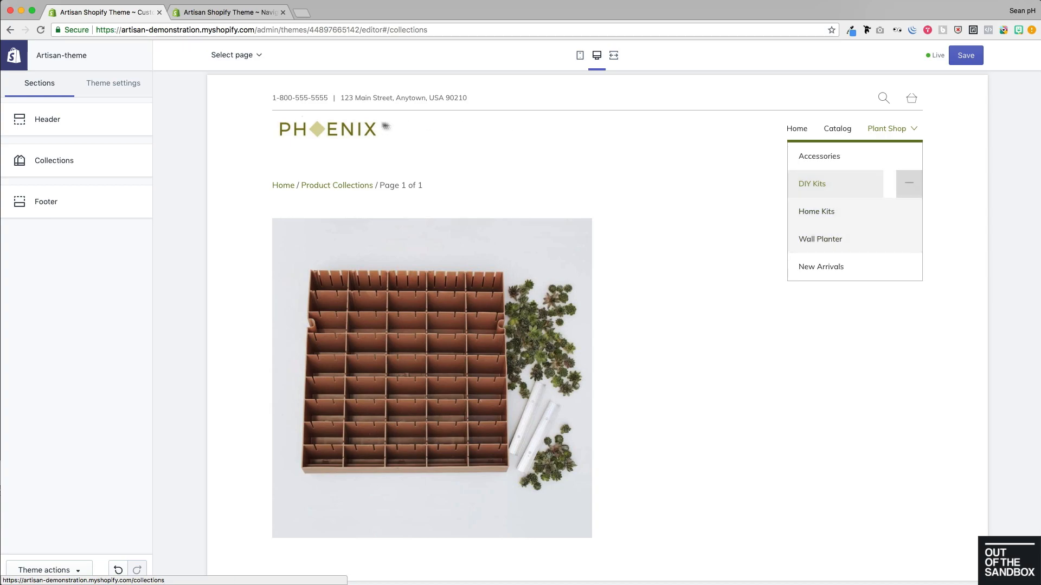
left_click(330, 131)
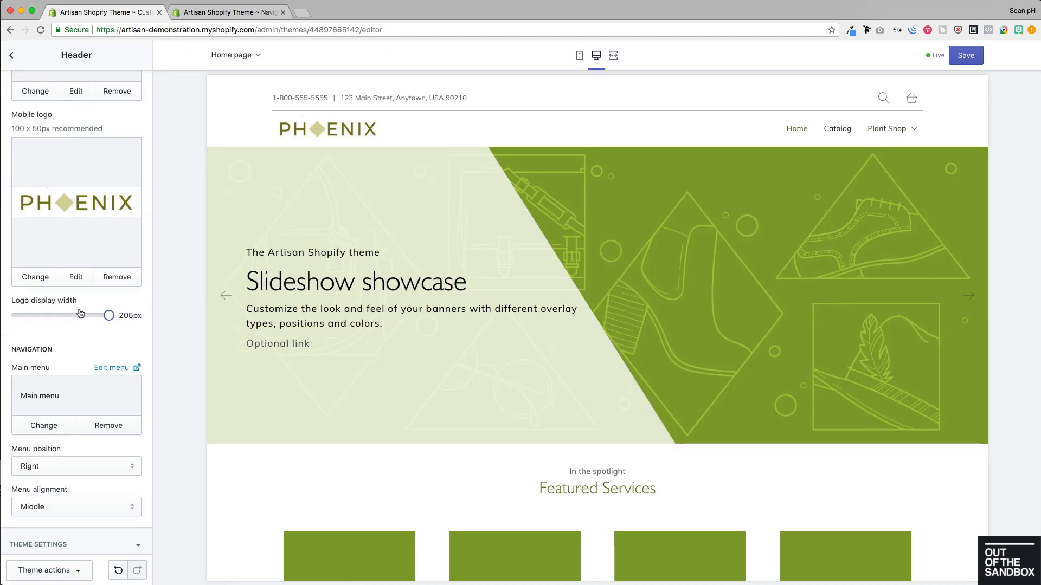
Step: Review the theme settings listed under the header section, including the cart and social link options, and return to the sections list
scroll(81, 314, "down", 8)
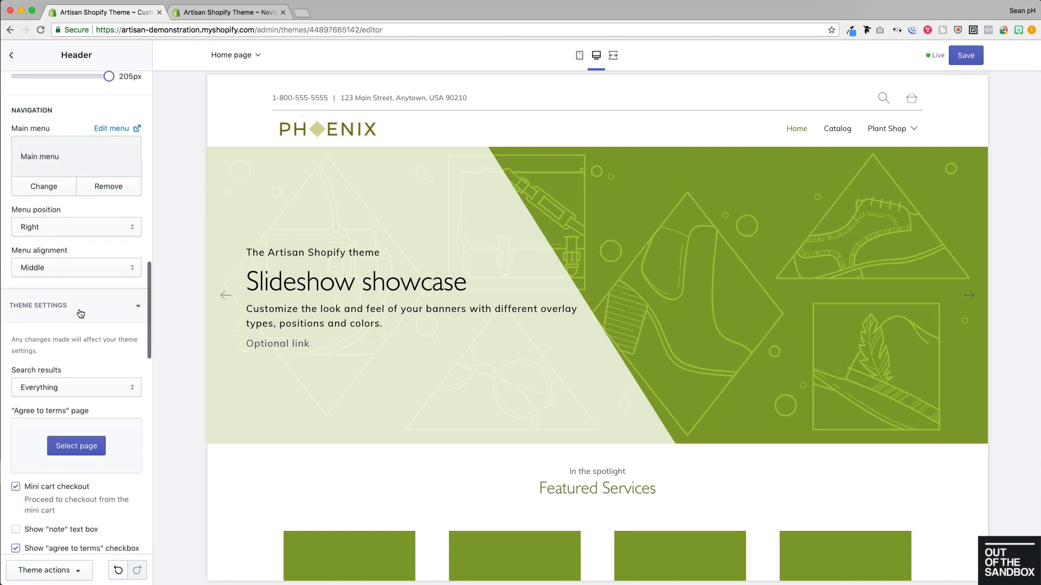
scroll(80, 313, "down", 2)
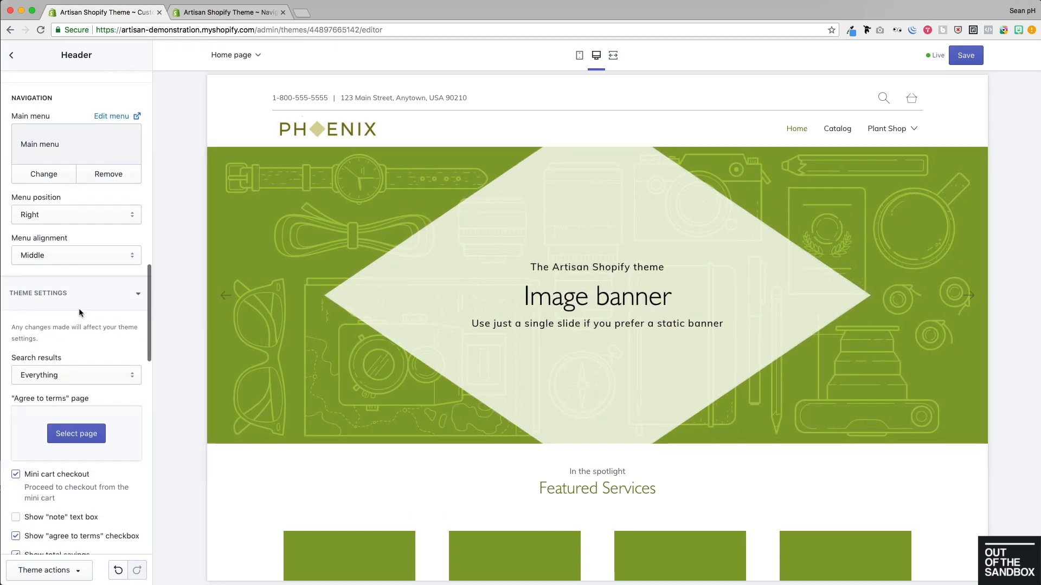
scroll(79, 312, "down", 15)
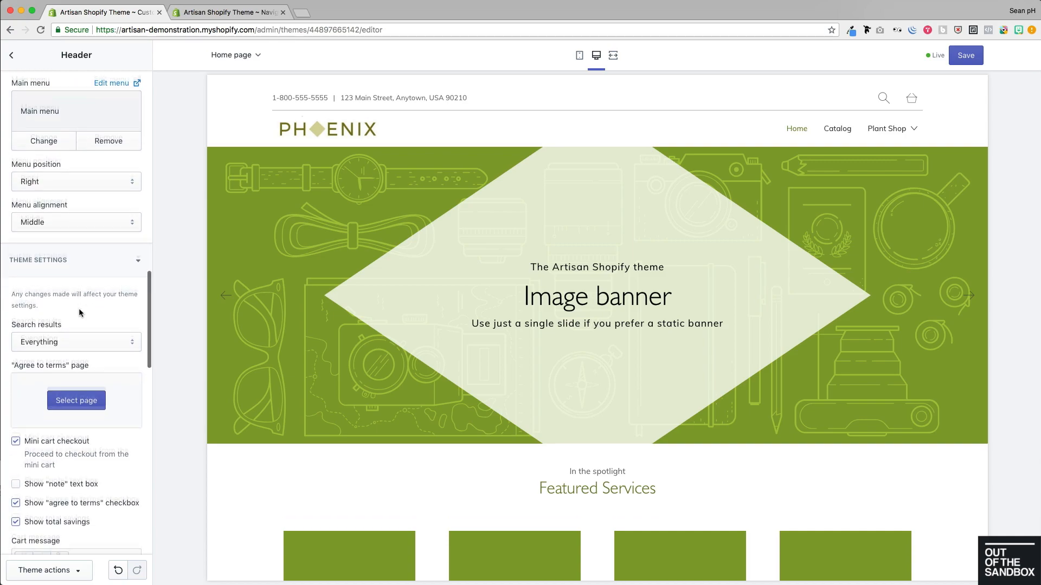
scroll(79, 312, "down", 6)
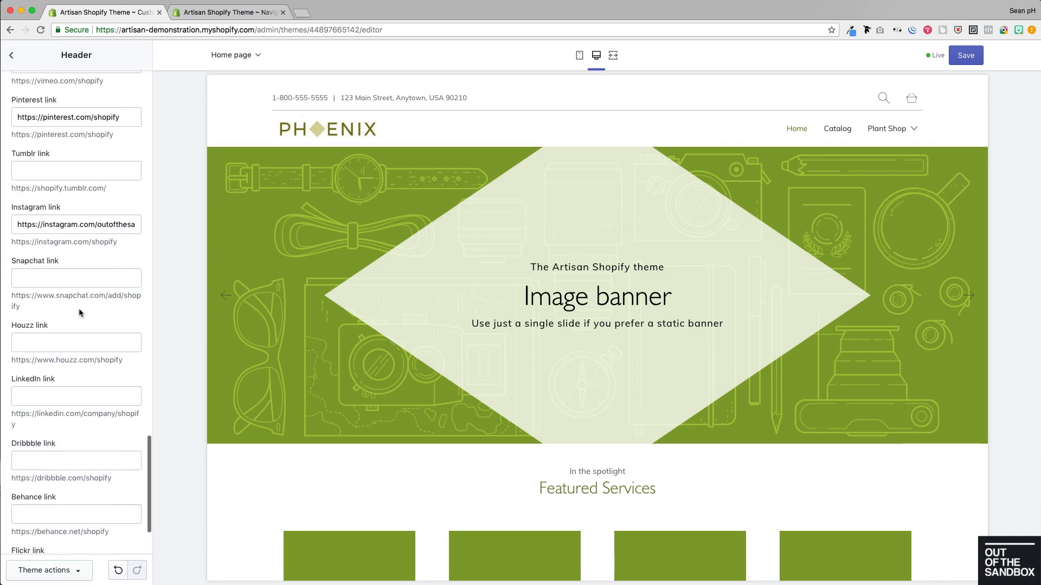
scroll(79, 315, "up", 15)
scroll(79, 315, "up", 15)
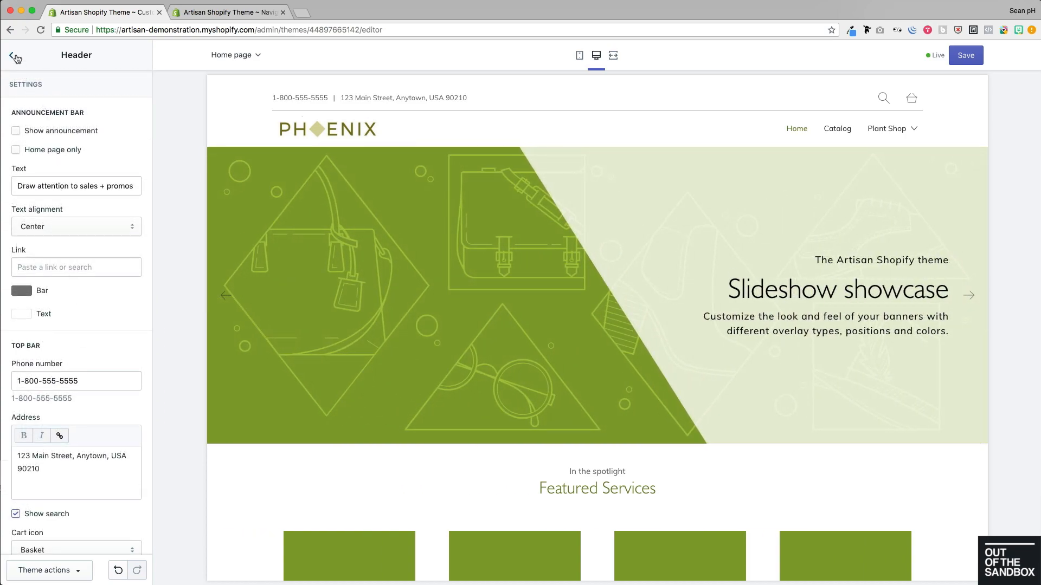
left_click(13, 56)
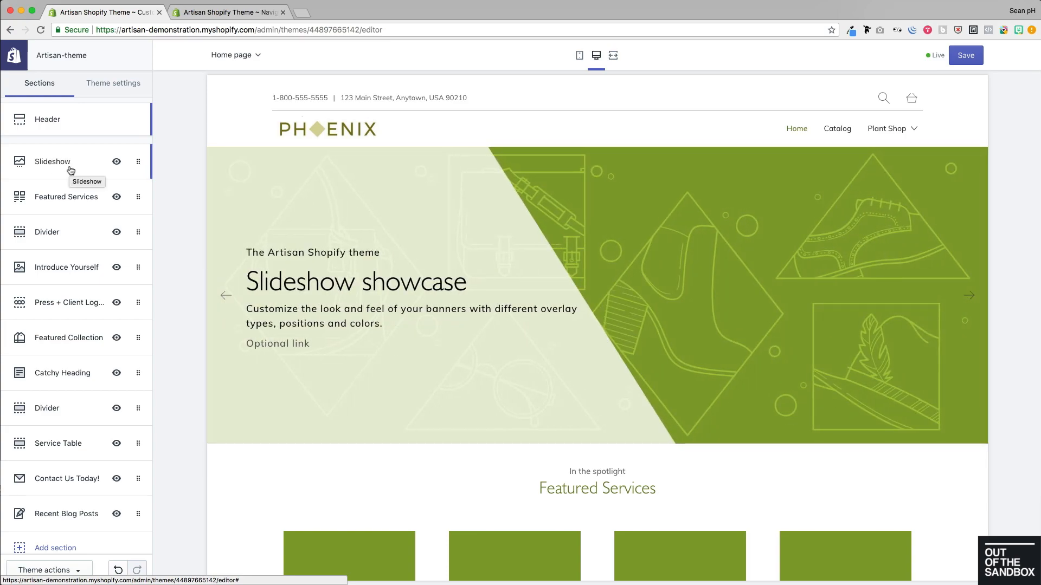
Step: Open the Slideshow section, turn on wide display, and compare the Fade and Slide gallery transitions, settling on Slide
left_click(70, 162)
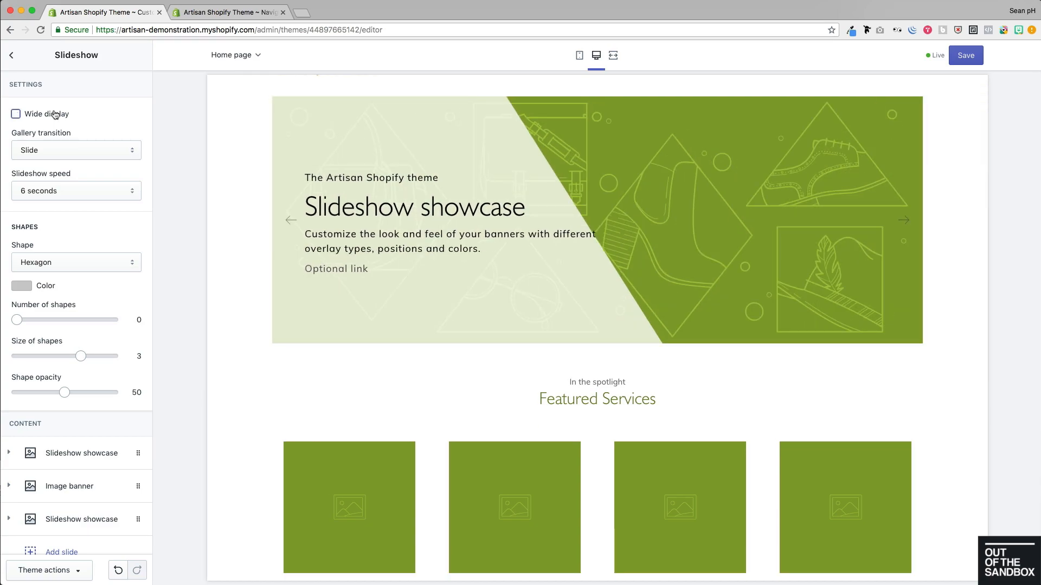
left_click(56, 115)
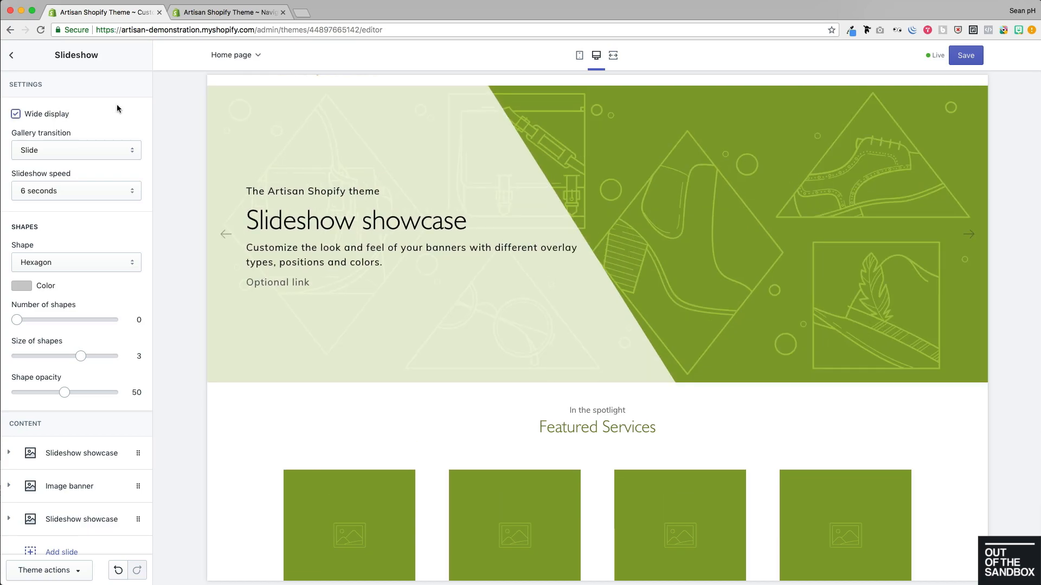
left_click(84, 147)
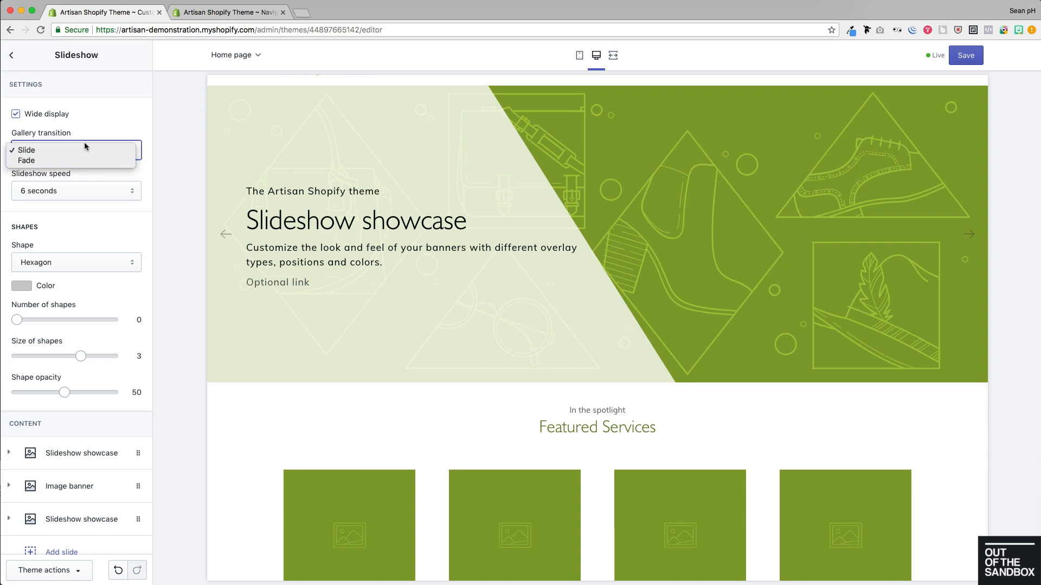
left_click(84, 161)
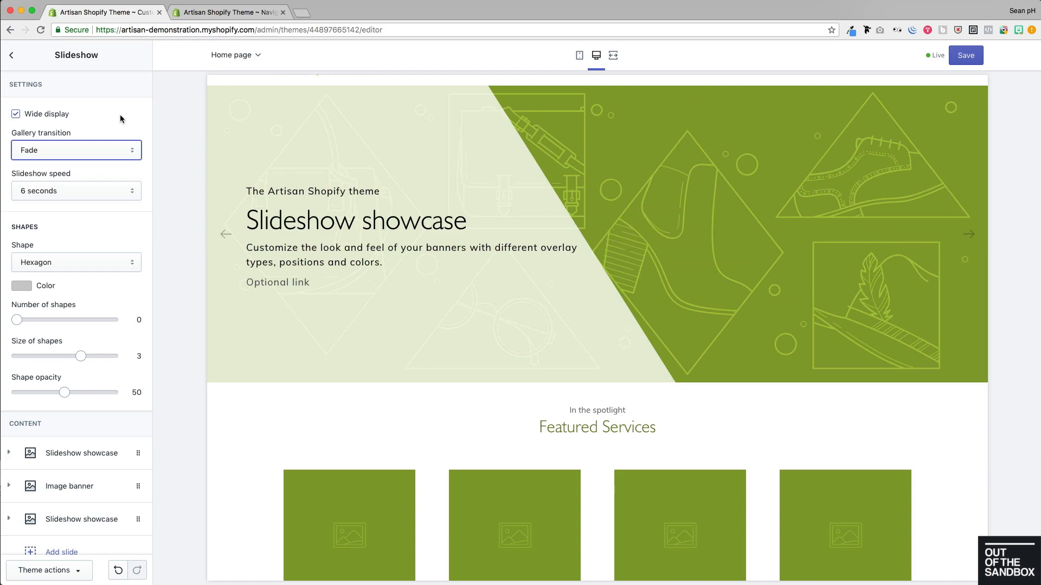
left_click(127, 195)
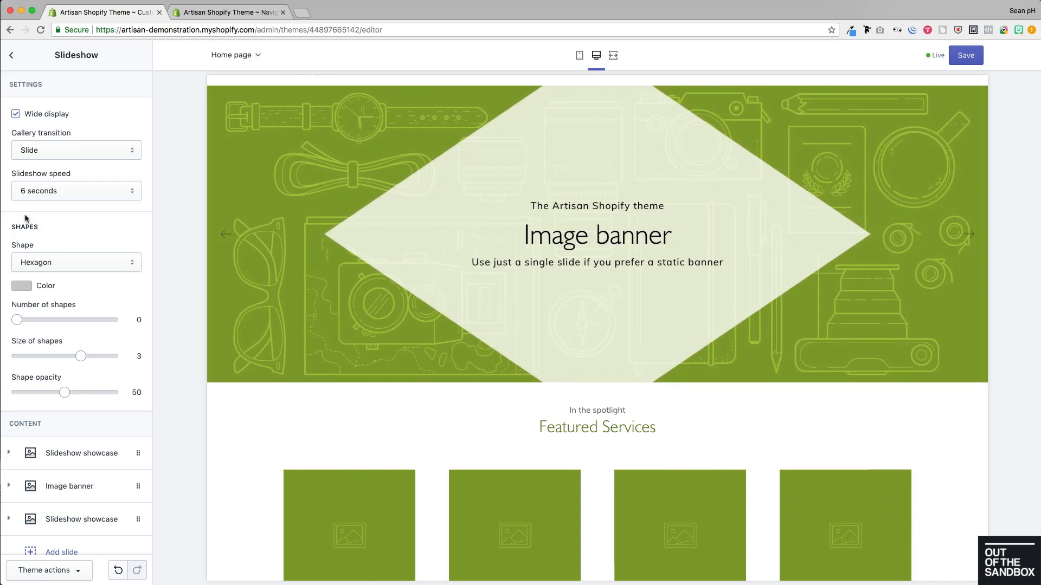
Step: Examine the slideshow's shape settings and expand the first Slideshow showcase slide to review its image, overlay, text and color options
scroll(34, 247, "down", 2)
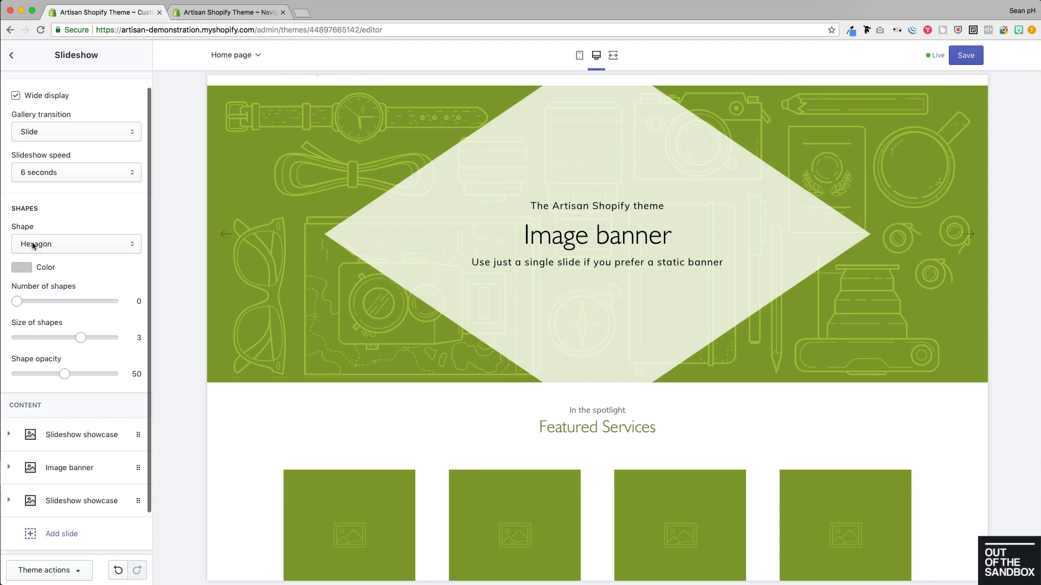
scroll(33, 247, "down", 2)
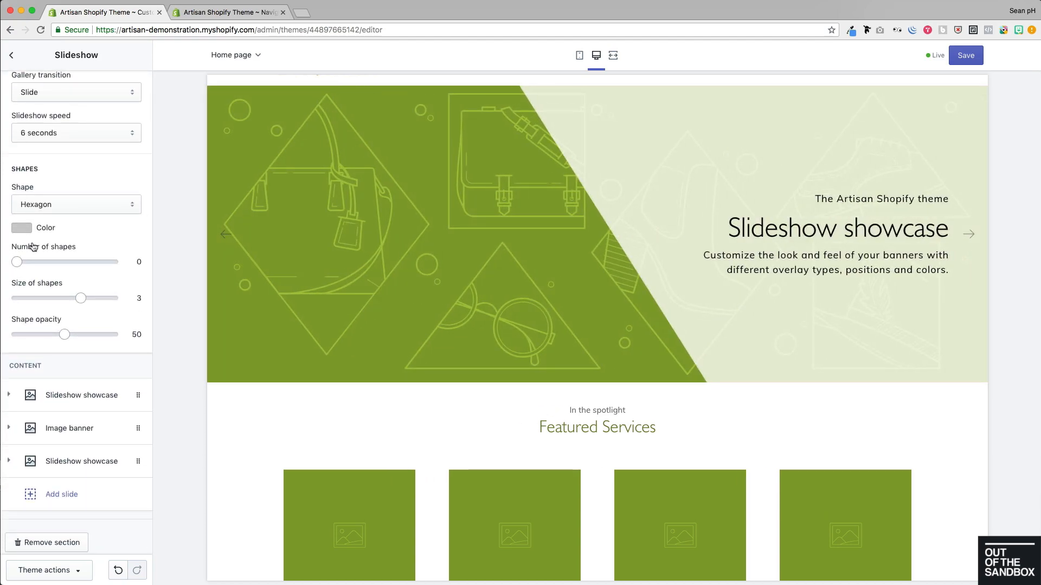
scroll(33, 247, "down", 1)
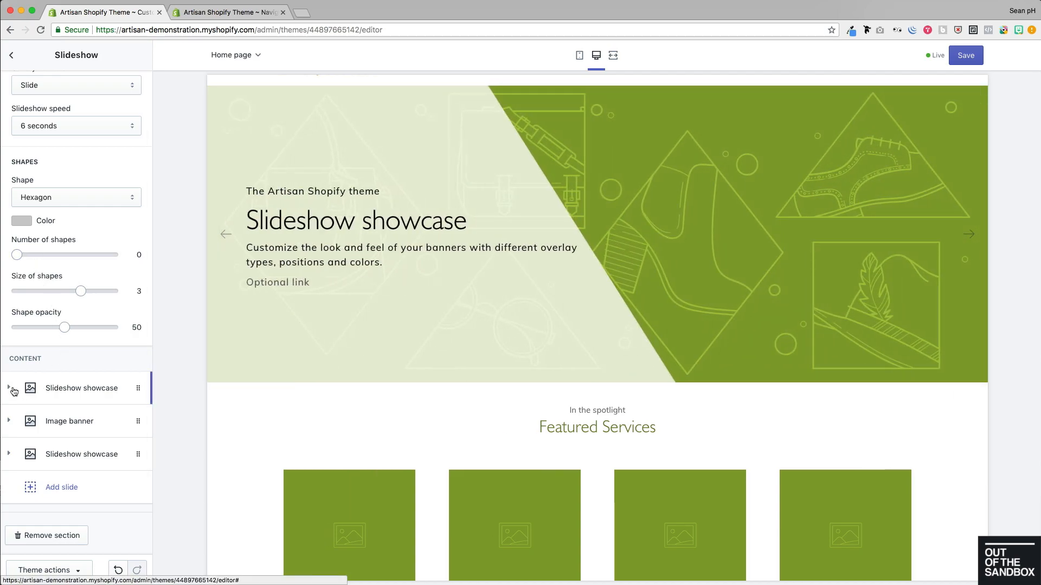
left_click(13, 390)
scroll(61, 324, "down", 5)
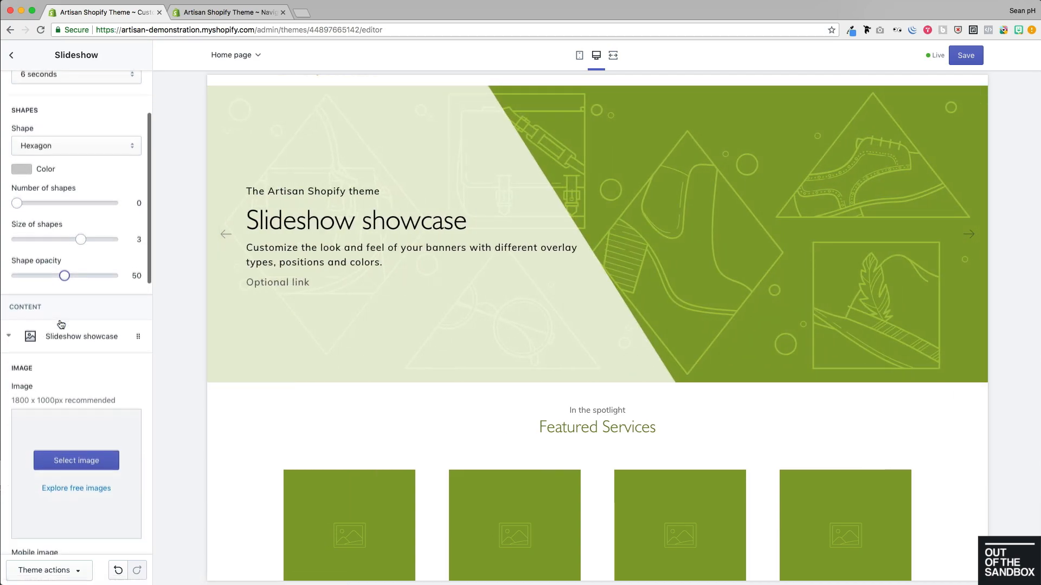
scroll(61, 324, "down", 6)
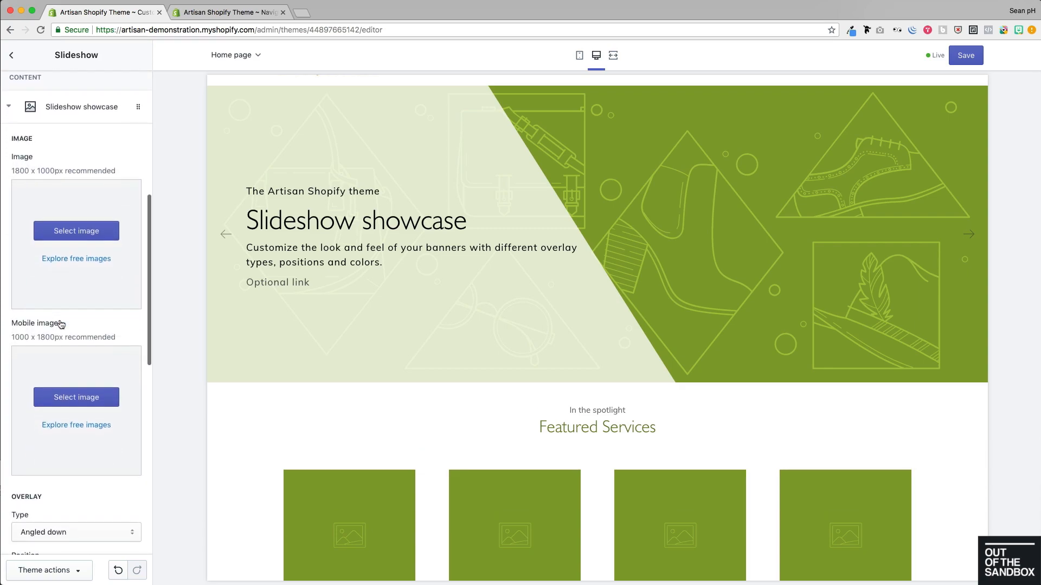
scroll(62, 324, "down", 2)
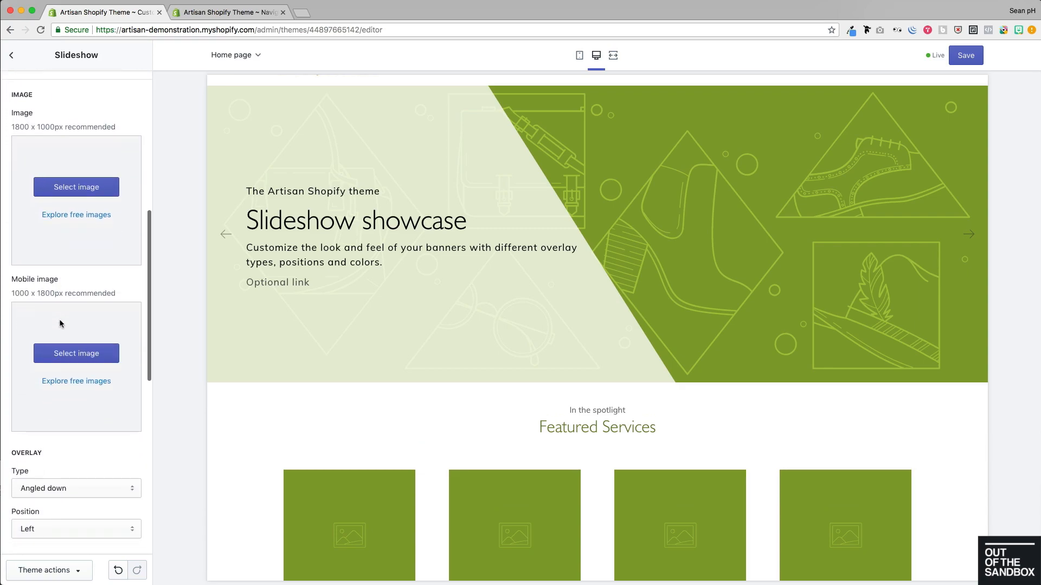
scroll(62, 324, "down", 5)
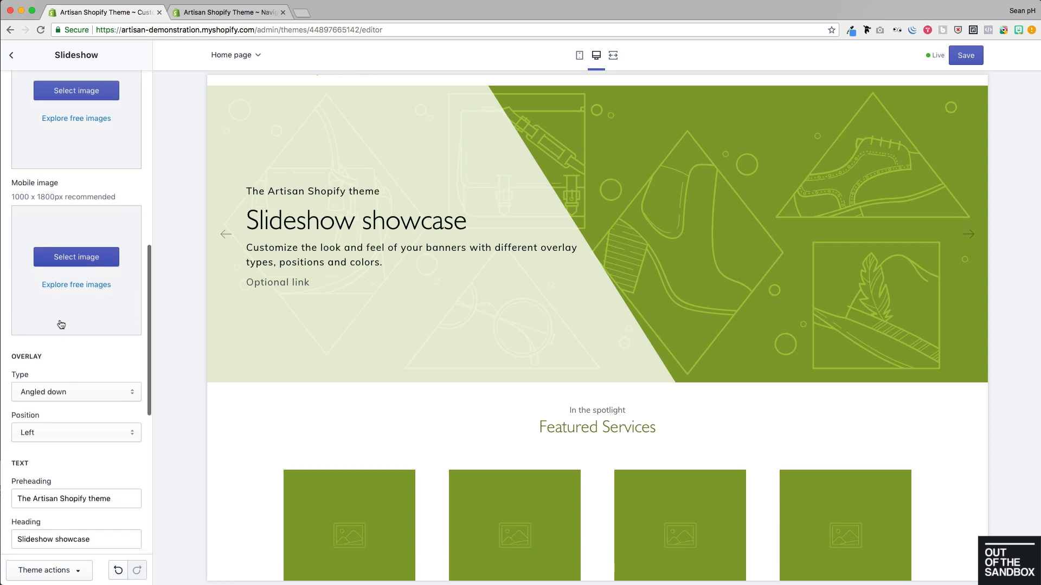
scroll(62, 324, "down", 8)
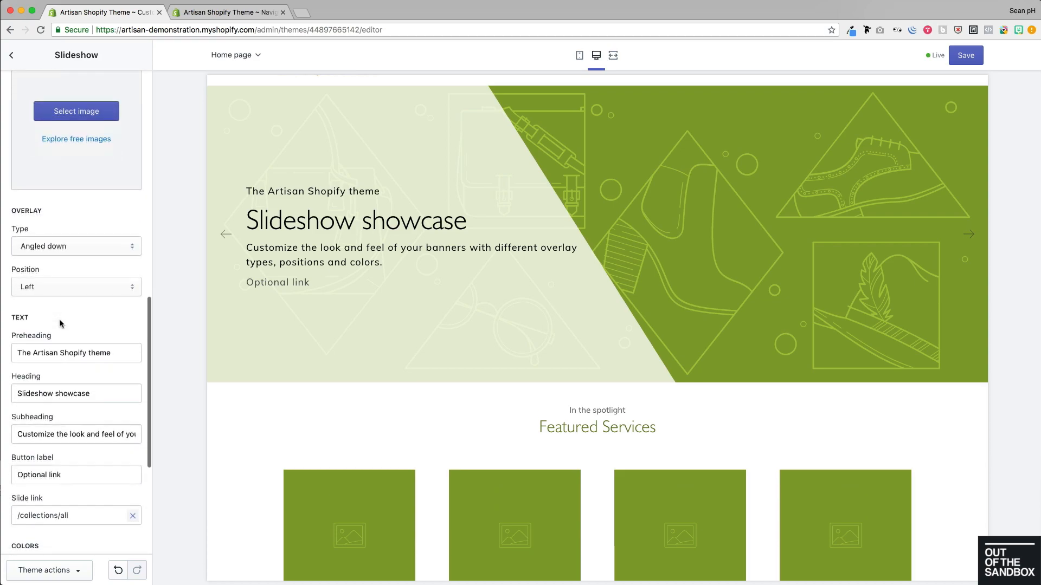
scroll(61, 324, "down", 2)
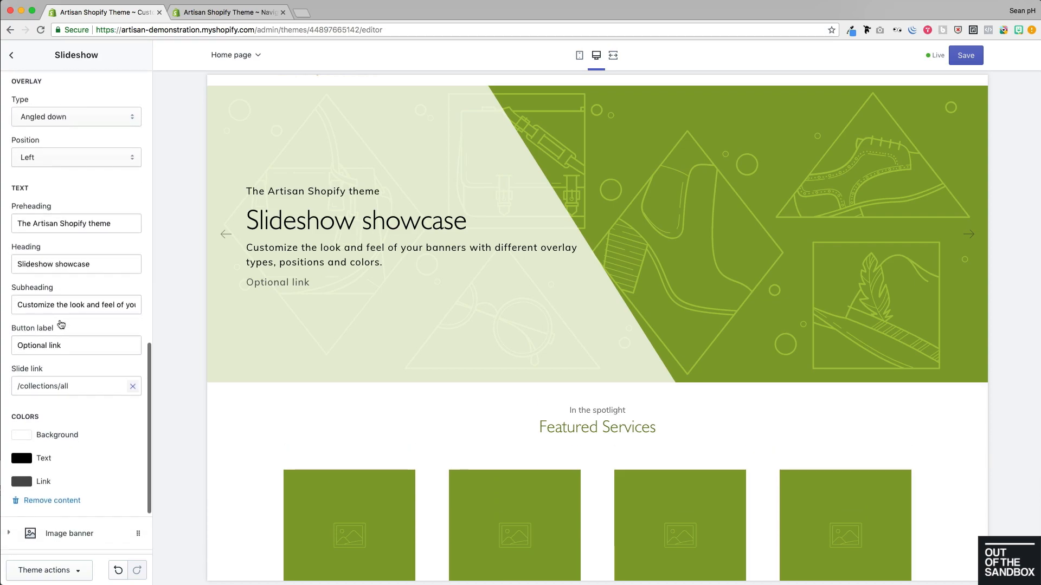
scroll(61, 322, "up", 1)
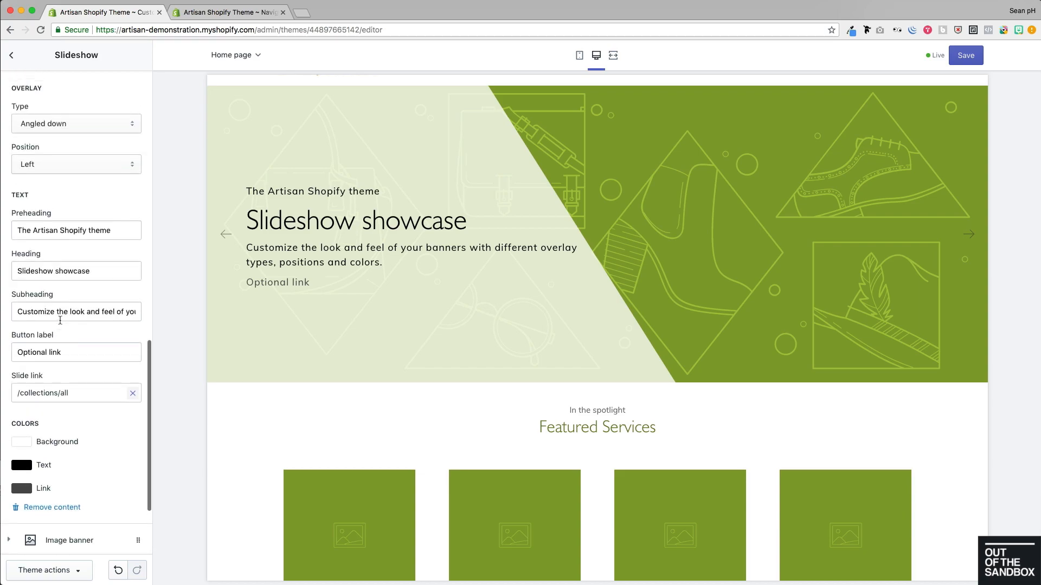
Step: Upload the potted plants photo and select it as the image of the first Slideshow showcase slide
scroll(60, 321, "up", 16)
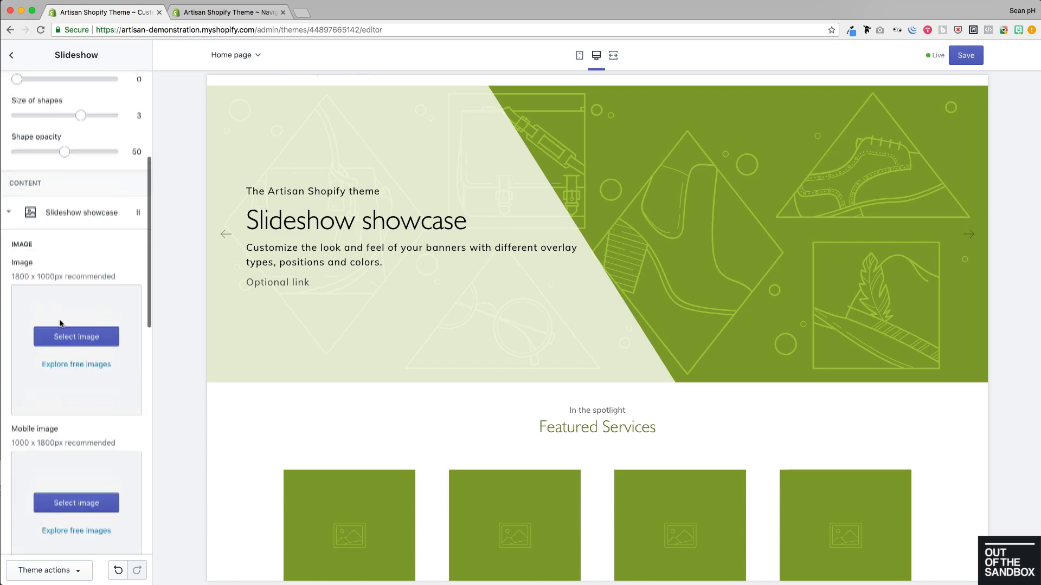
scroll(62, 325, "down", 1)
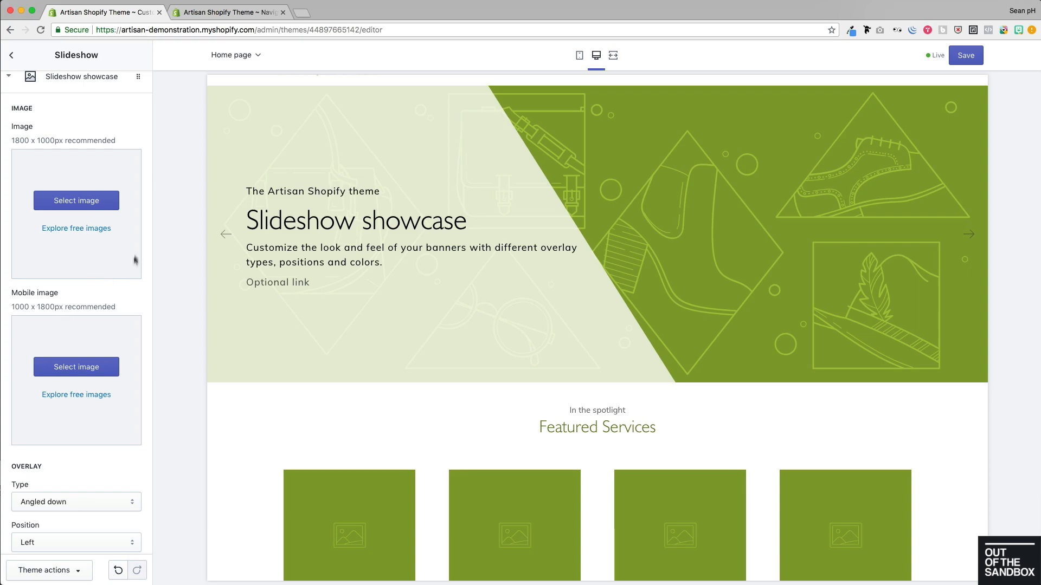
left_click(67, 203)
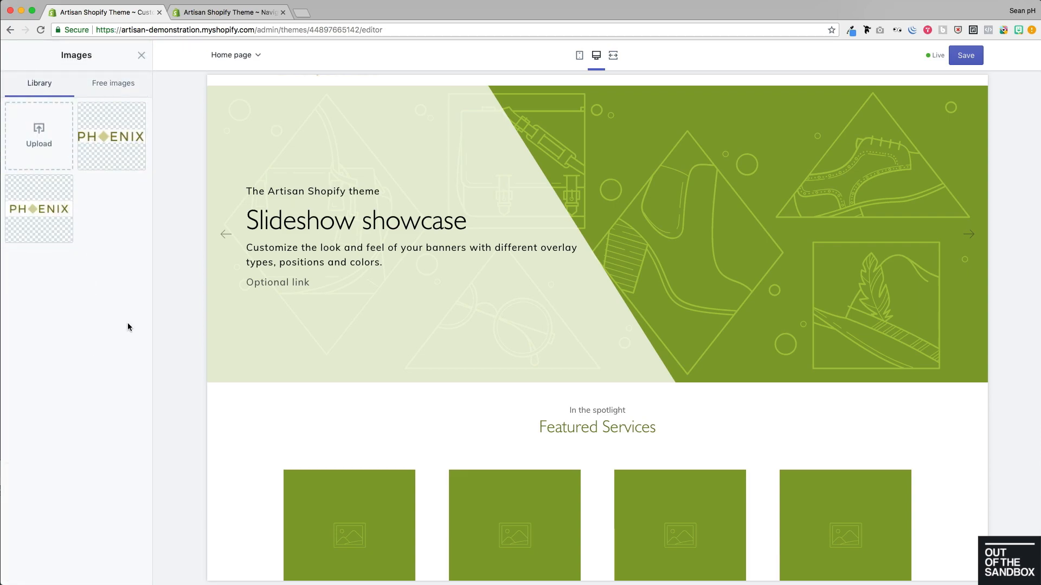
left_click(49, 126)
double_click(220, 205)
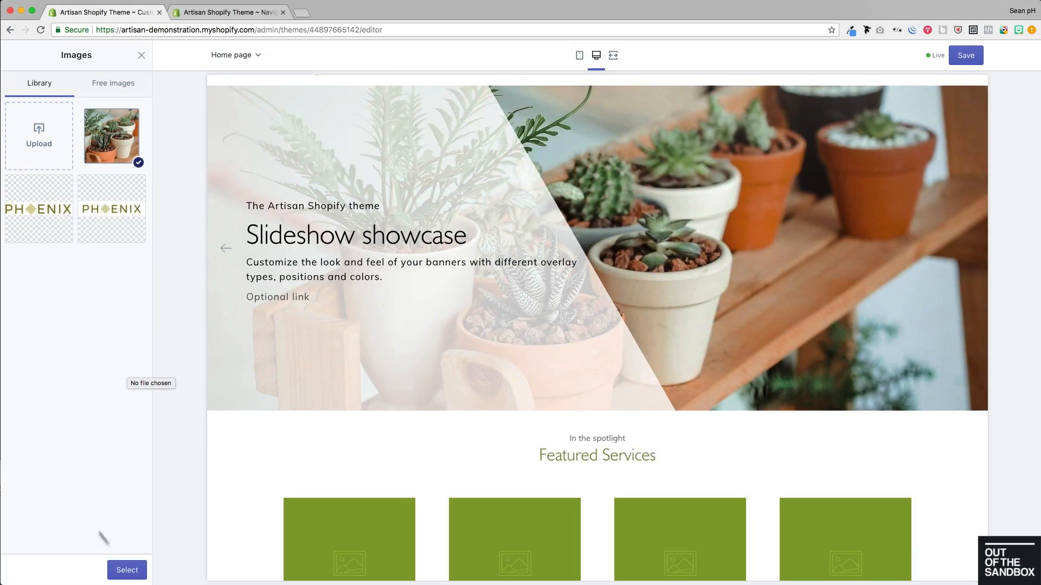
left_click(126, 570)
Step: Set the first slide's overlay type to None and its position to Right
scroll(87, 347, "down", 5)
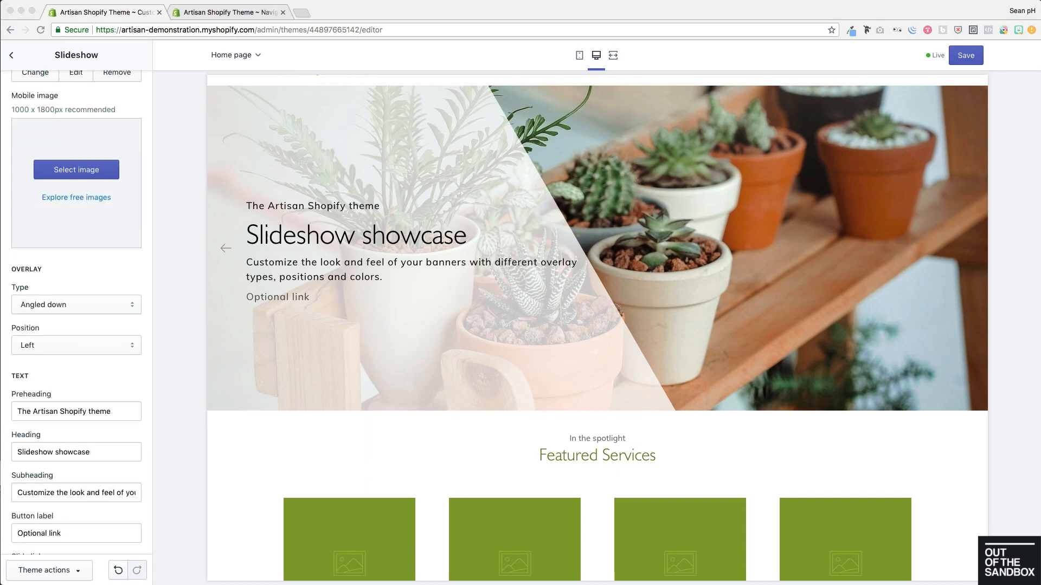
left_click(65, 304)
left_click(38, 272)
left_click(92, 346)
left_click(28, 365)
Step: Clear the first slide's preheading, subheading and button label, and set its heading to "Make things grow."
key("Tab")
key("BackSpace")
key("Tab")
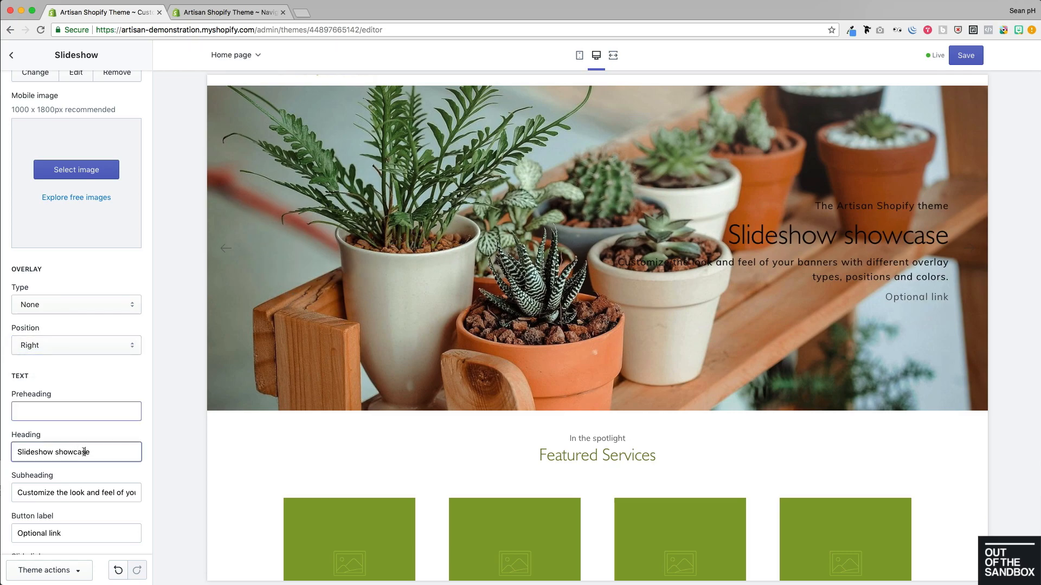
type("Make things grow.")
key("Tab")
key("BackSpace")
key("Tab")
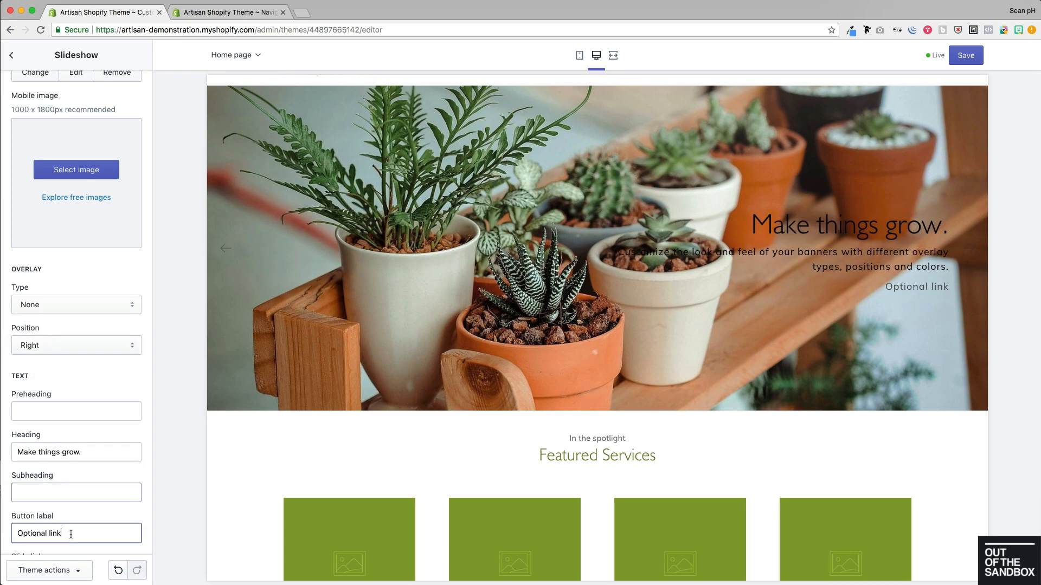
key("BackSpace")
Step: Change the text color of the "Make things grow." slide to white
scroll(61, 469, "down", 2)
scroll(76, 472, "down", 2)
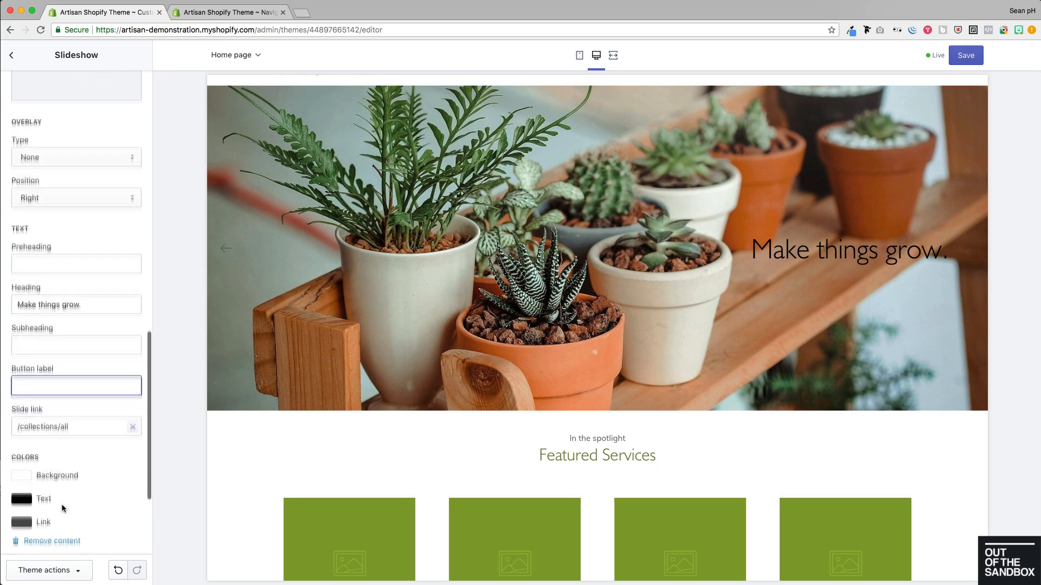
left_click(21, 495)
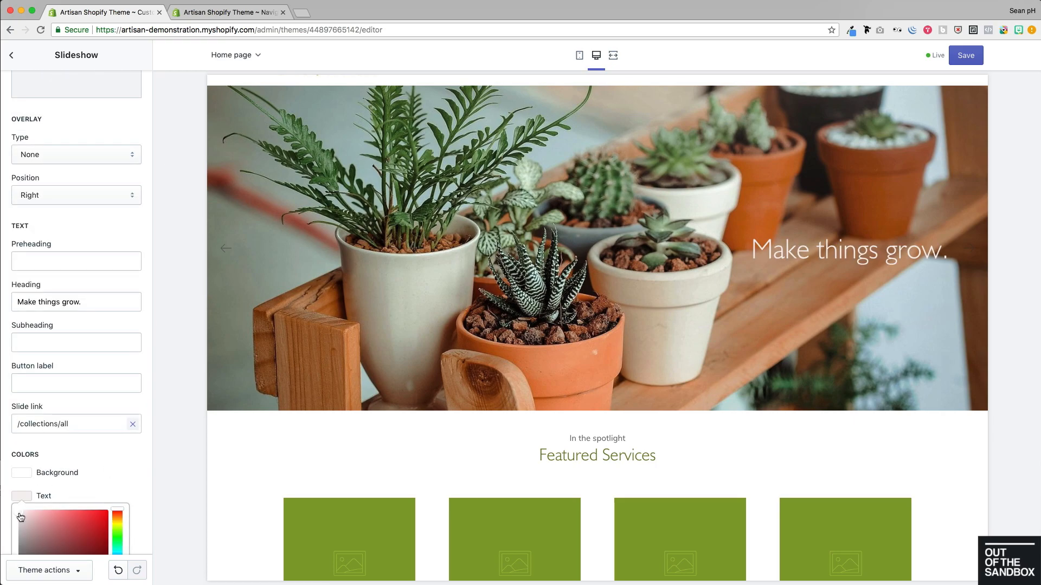
left_click(89, 476)
scroll(89, 476, "down", 2)
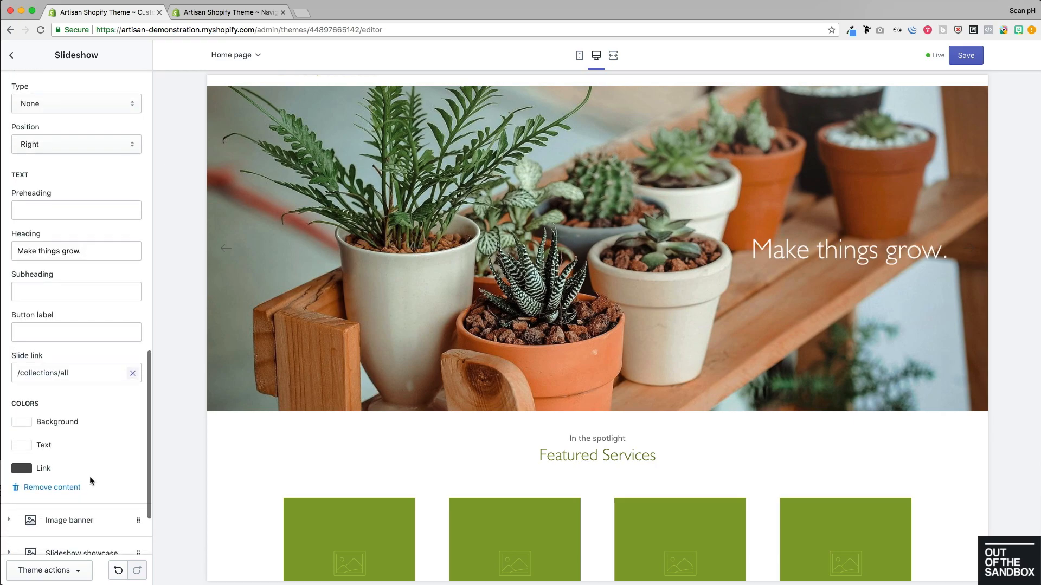
Step: Review the image, overlay, text, slide link and color settings of the "Make things grow." slide
scroll(90, 476, "up", 3)
scroll(89, 476, "up", 15)
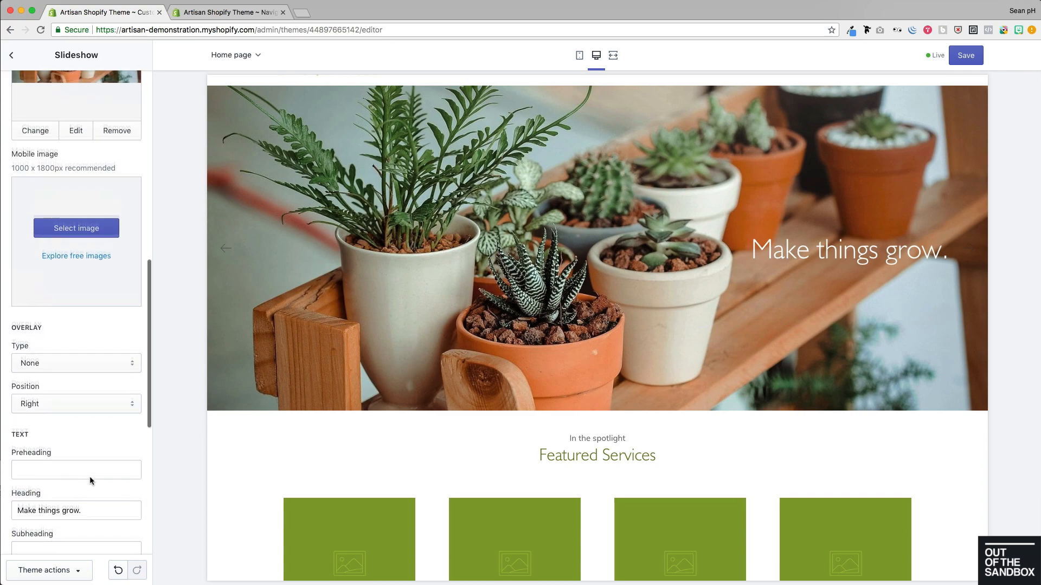
scroll(91, 481, "down", 8)
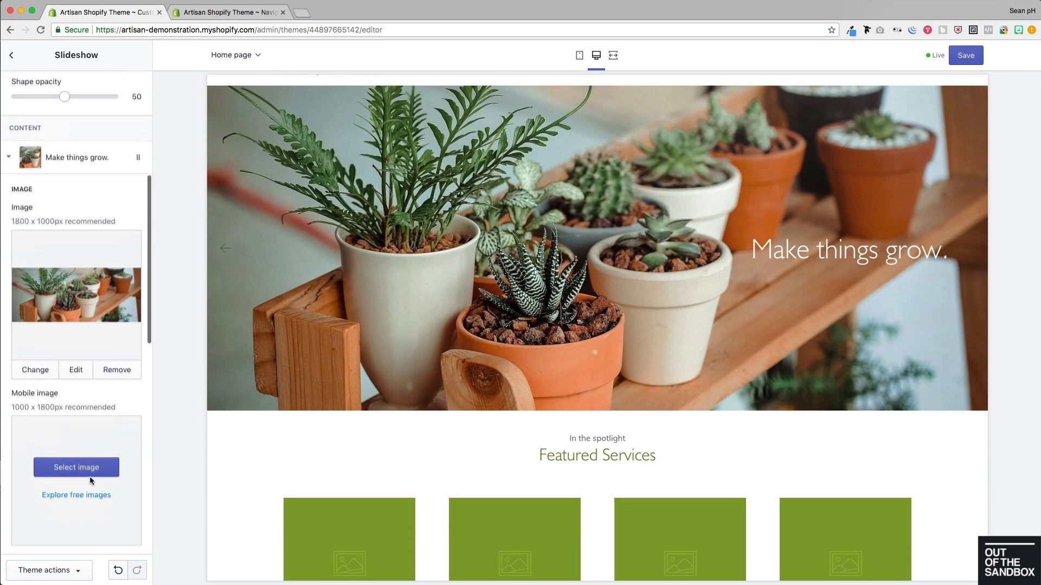
scroll(91, 481, "down", 3)
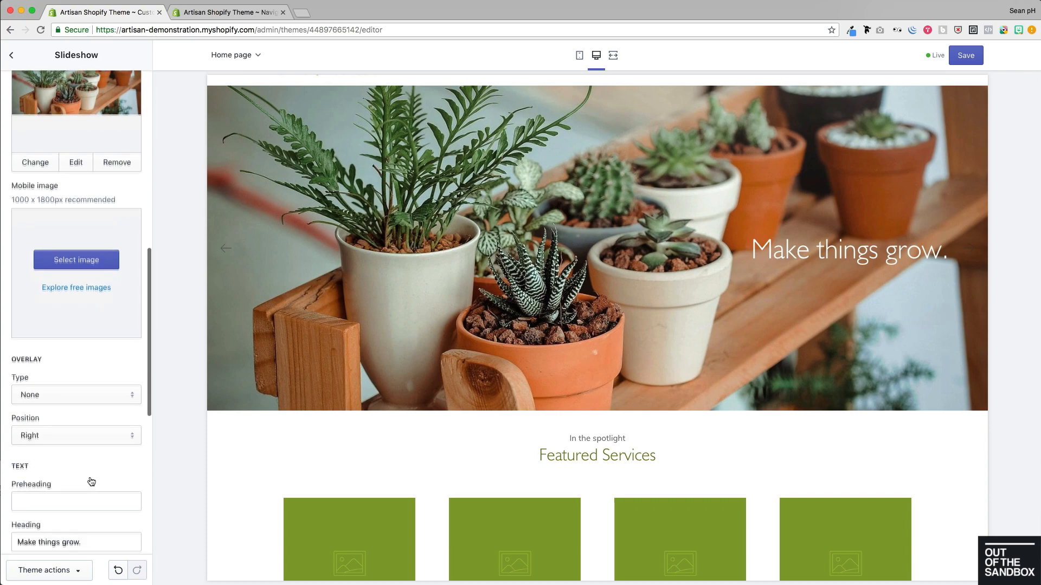
scroll(91, 481, "down", 3)
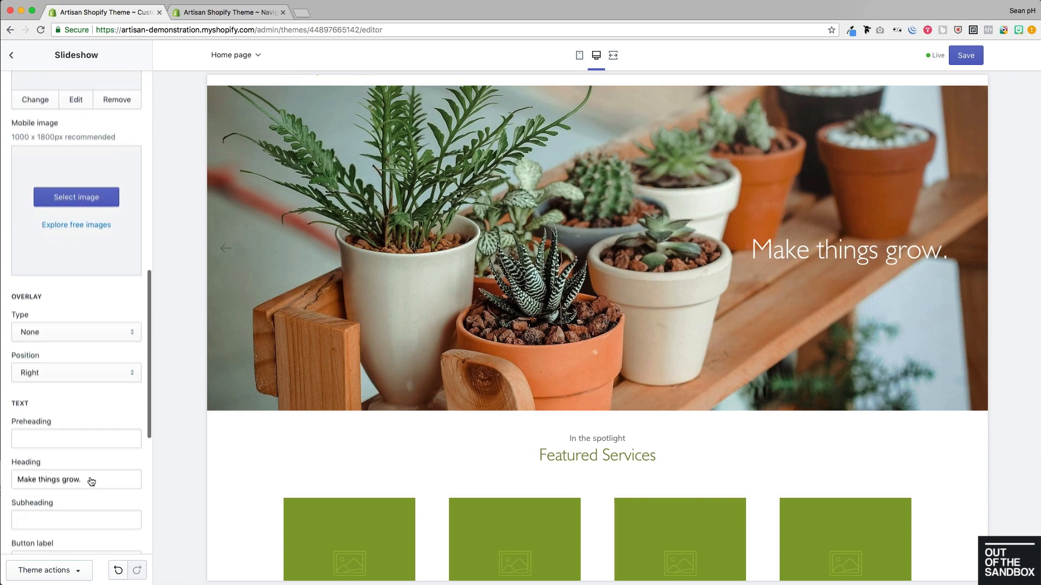
scroll(91, 481, "down", 2)
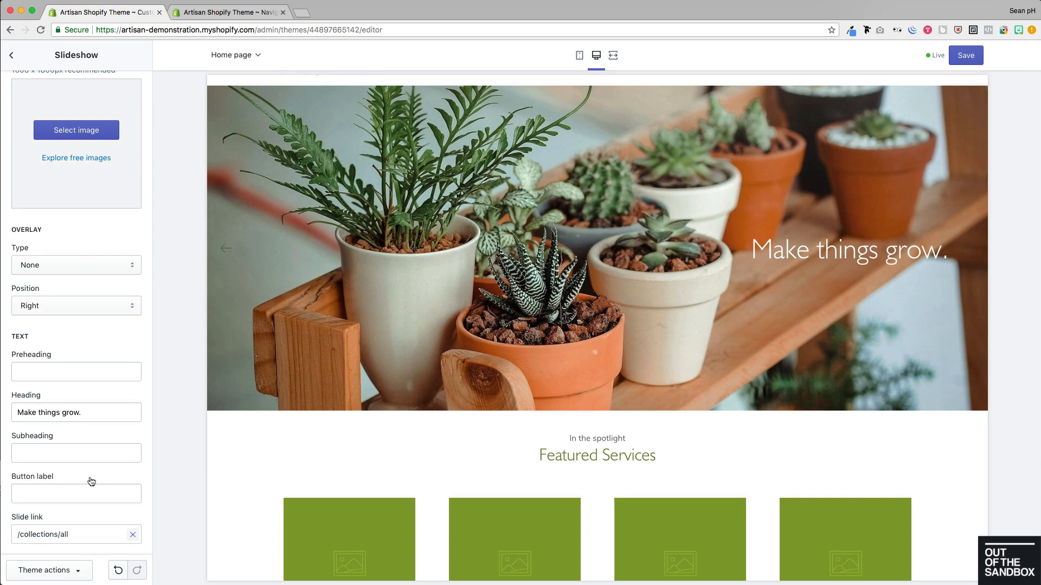
scroll(91, 481, "down", 3)
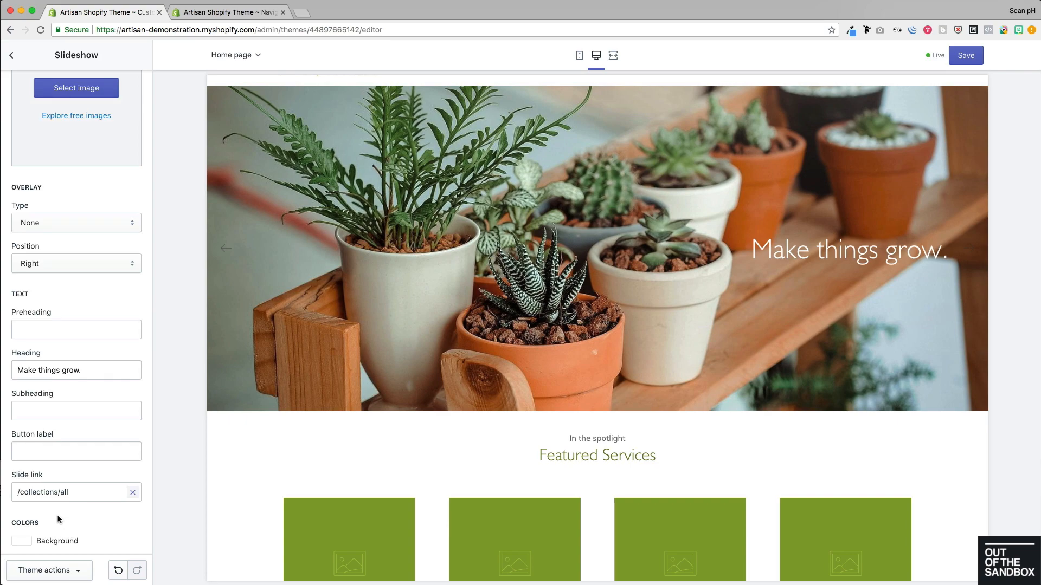
scroll(61, 517, "down", 5)
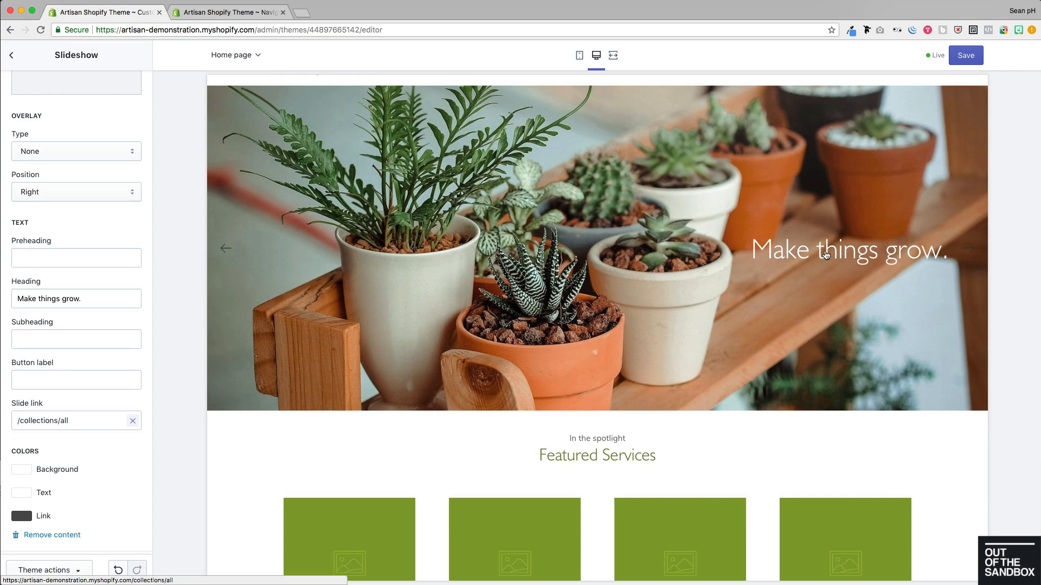
Step: Expand the Image banner slide, upload SLIDE 2.jpg and select it as the slide's image
scroll(87, 331, "down", 5)
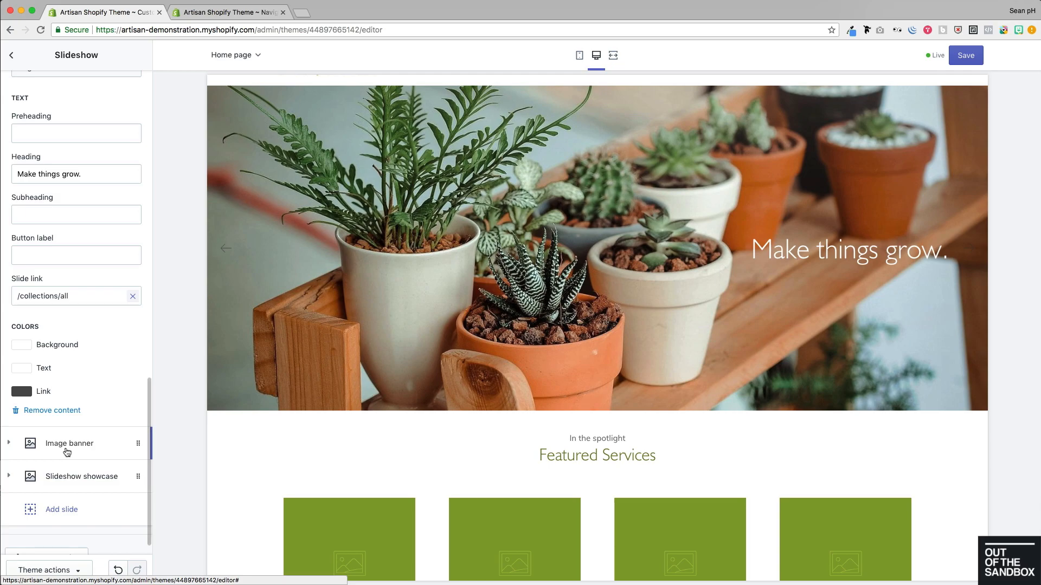
left_click(66, 448)
scroll(81, 300, "up", 10)
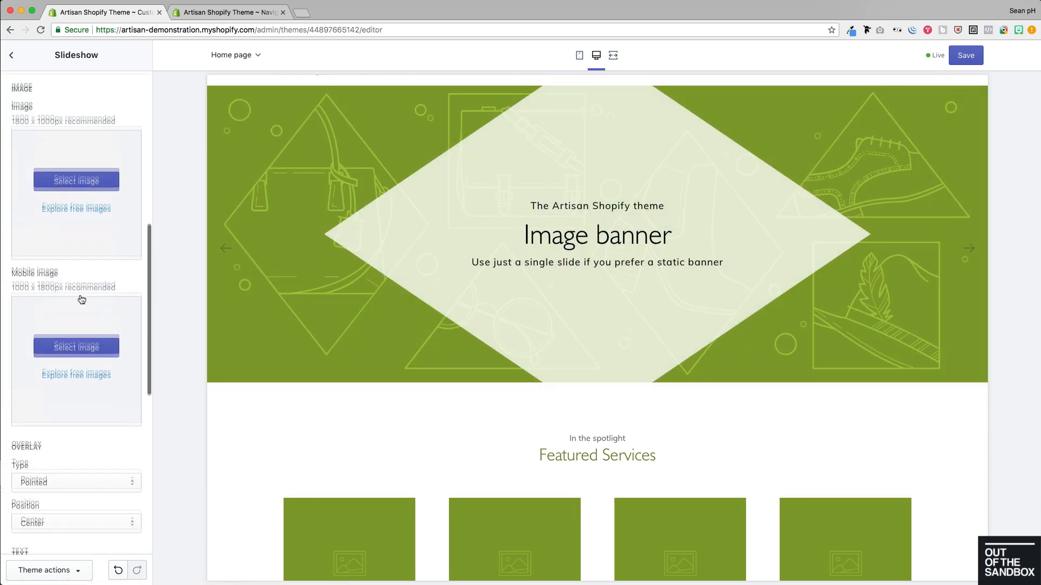
scroll(81, 299, "down", 9)
scroll(82, 300, "up", 8)
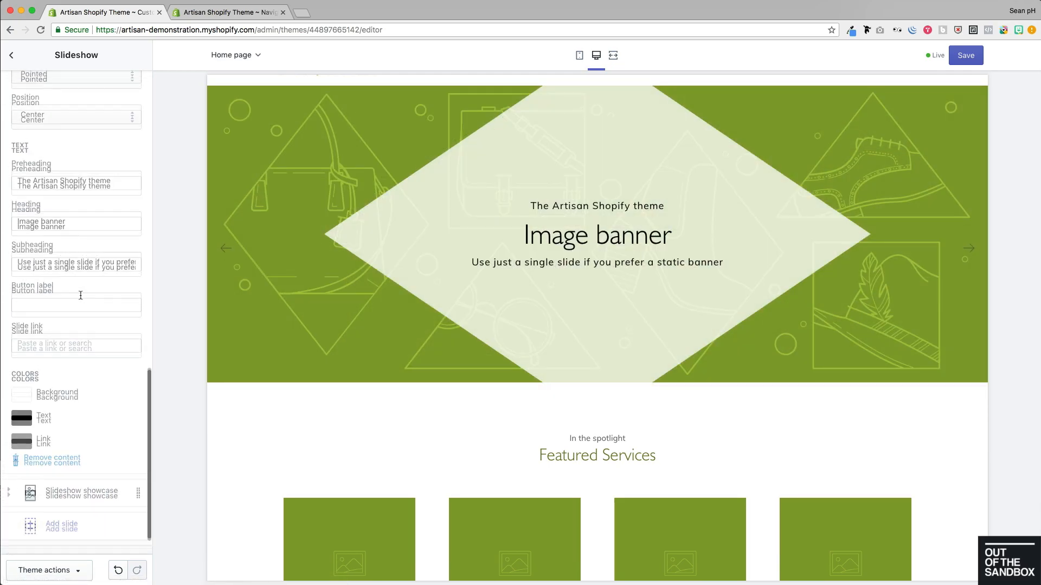
scroll(81, 300, "up", 4)
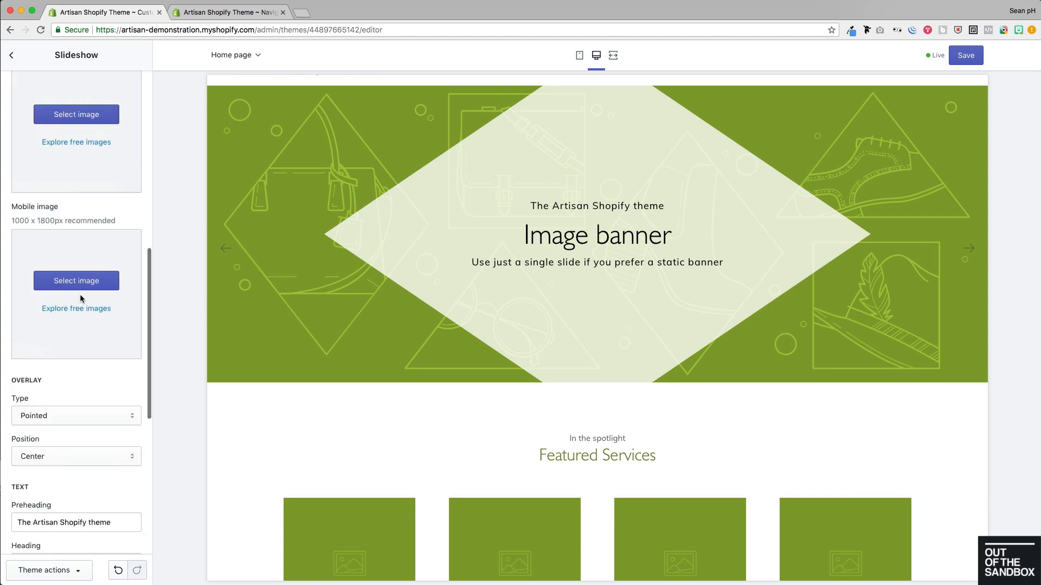
scroll(82, 298, "up", 5)
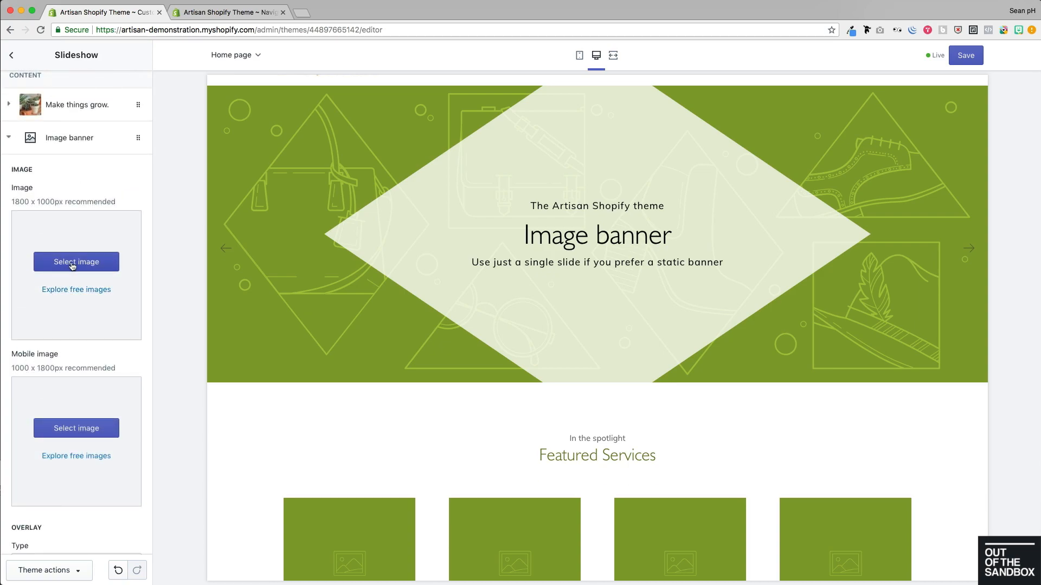
left_click(73, 264)
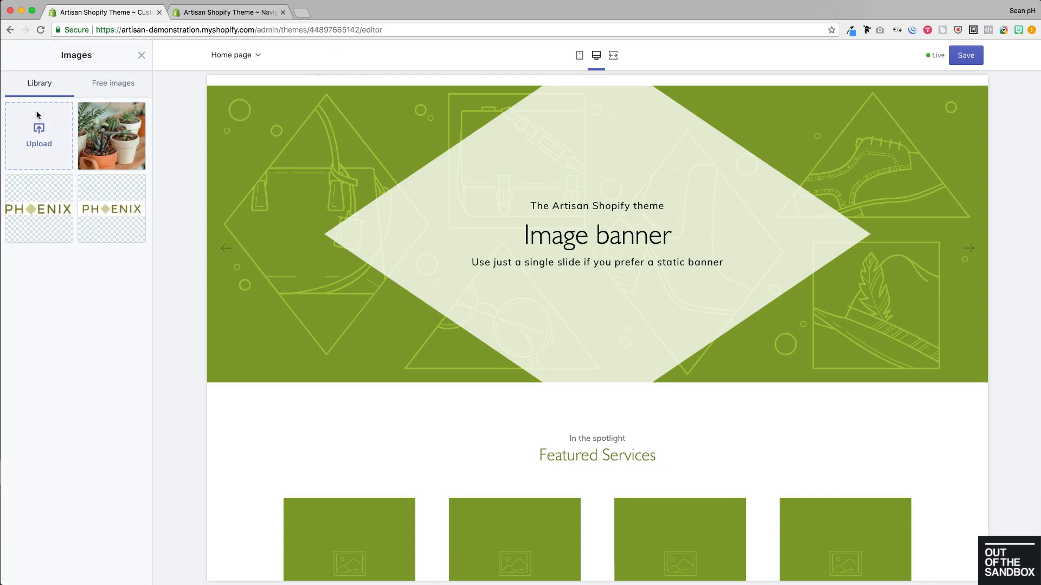
left_click(38, 139)
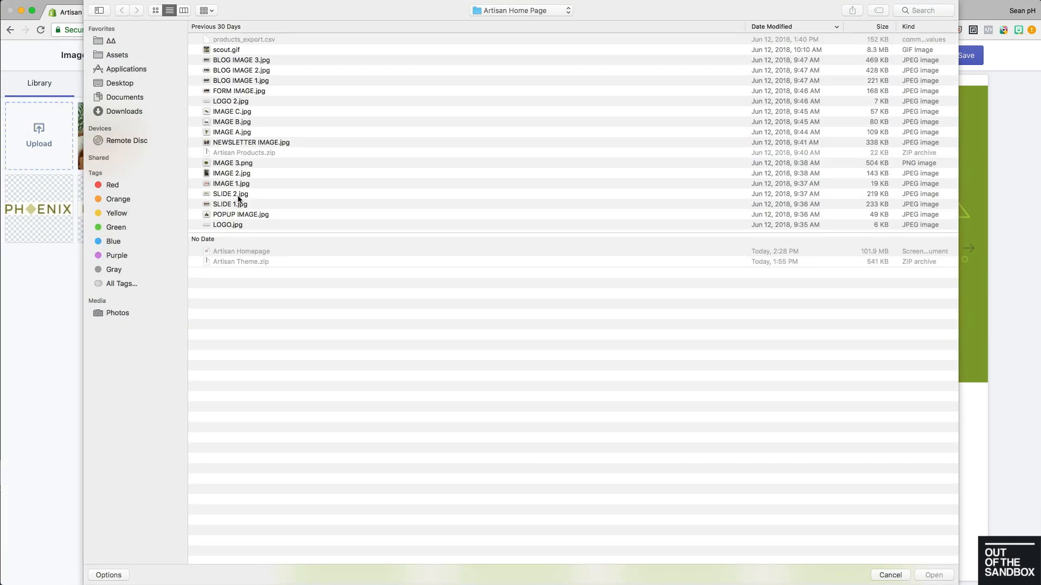
left_click(932, 573)
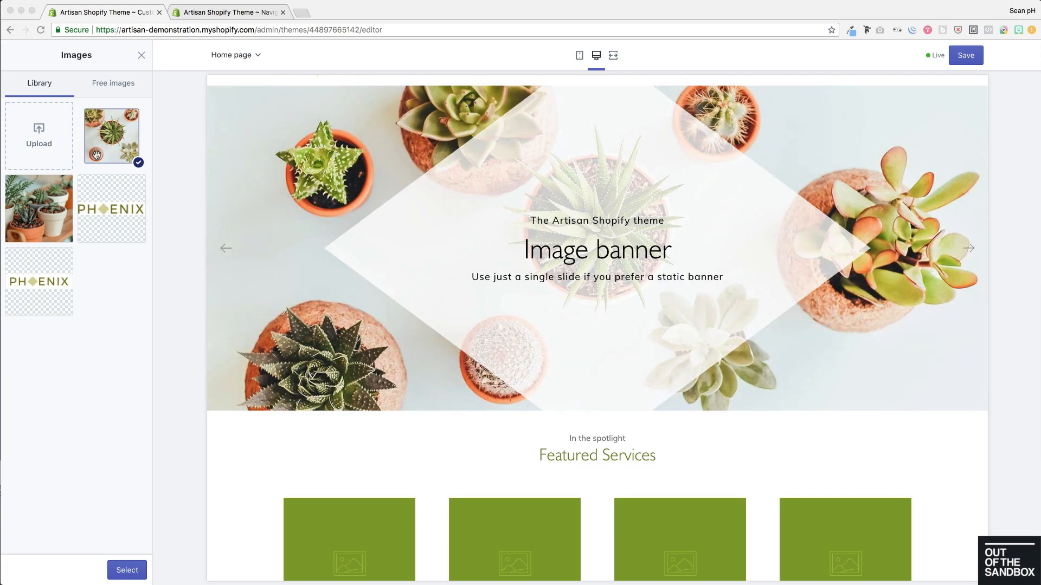
left_click(127, 569)
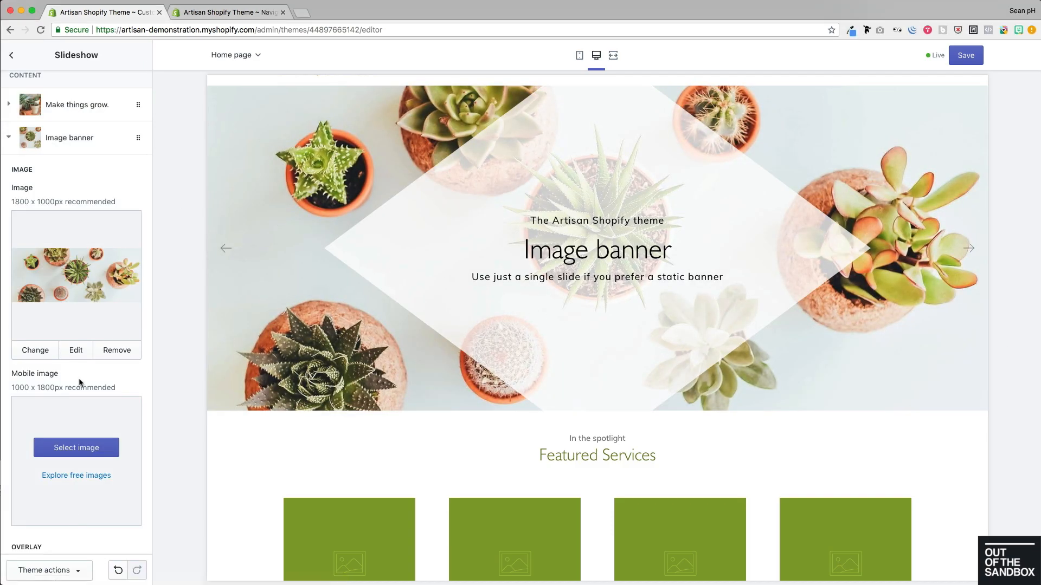
Step: Set the overlay type of the Image banner slide to None
scroll(80, 382, "down", 5)
left_click(79, 274)
left_click(79, 270)
Step: Clear the Image banner slide's preheading and subheading, and set its heading to "Get your green on."
scroll(76, 267, "down", 3)
triple_click(87, 271)
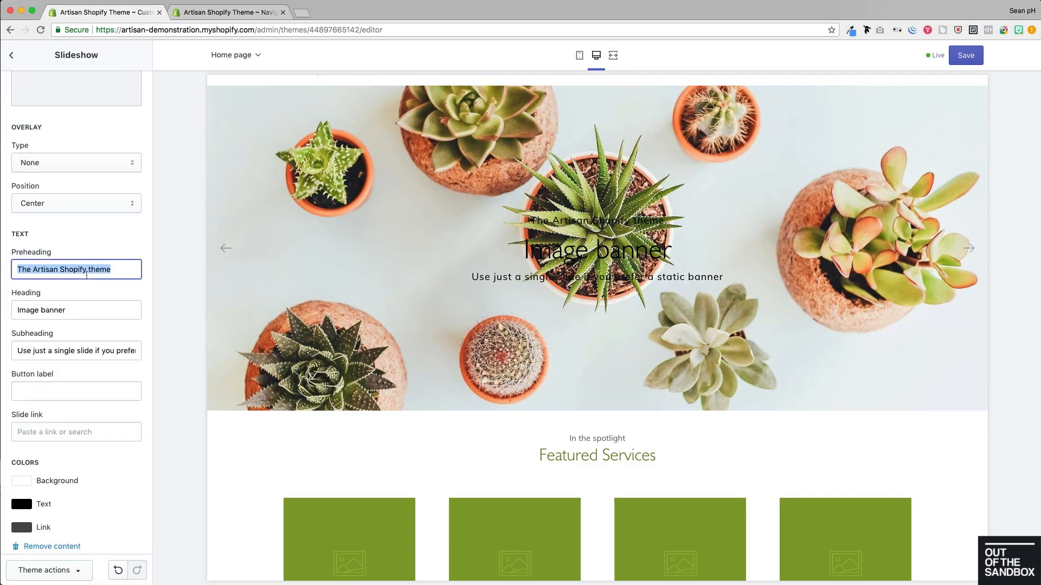
key("BackSpace")
triple_click(71, 310)
type("Get your green on.")
triple_click(71, 351)
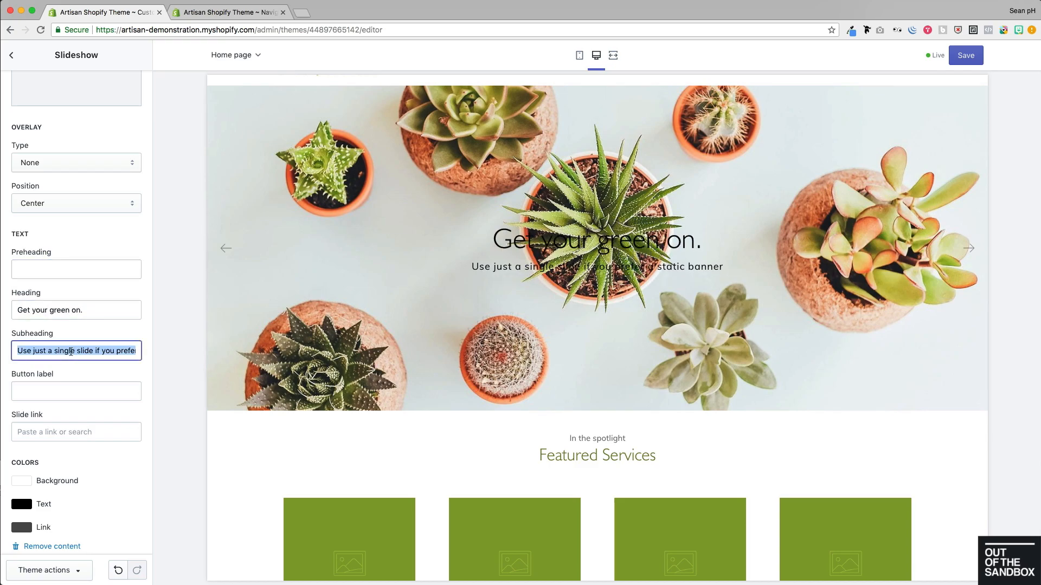
key("BackSpace")
Step: Change the text color of the "Get your green on." slide to orange and set its position to Left
left_click(23, 505)
left_click(75, 528)
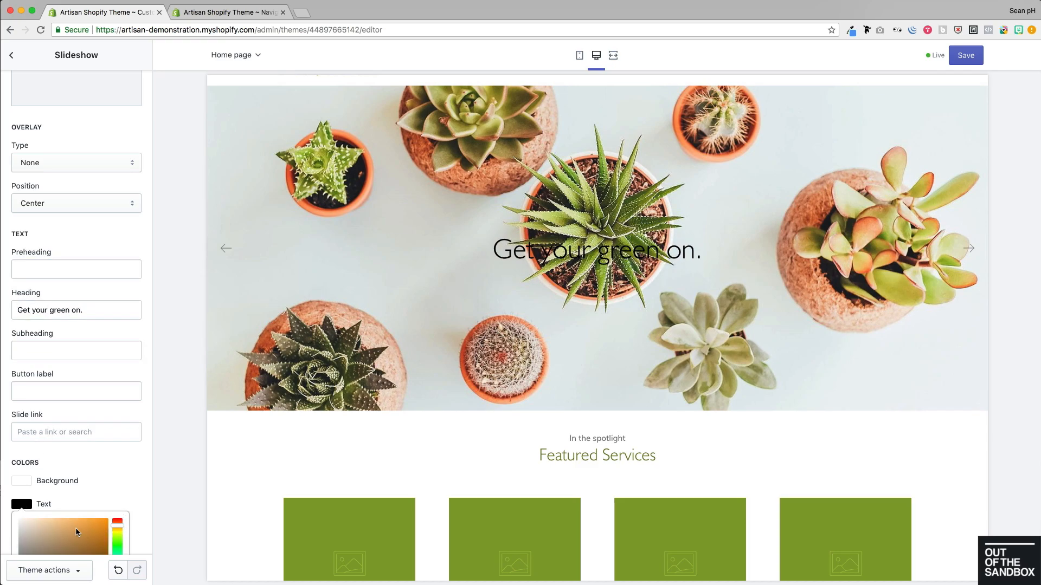
left_click(108, 461)
left_click(80, 200)
left_click(49, 191)
scroll(88, 332, "down", 2)
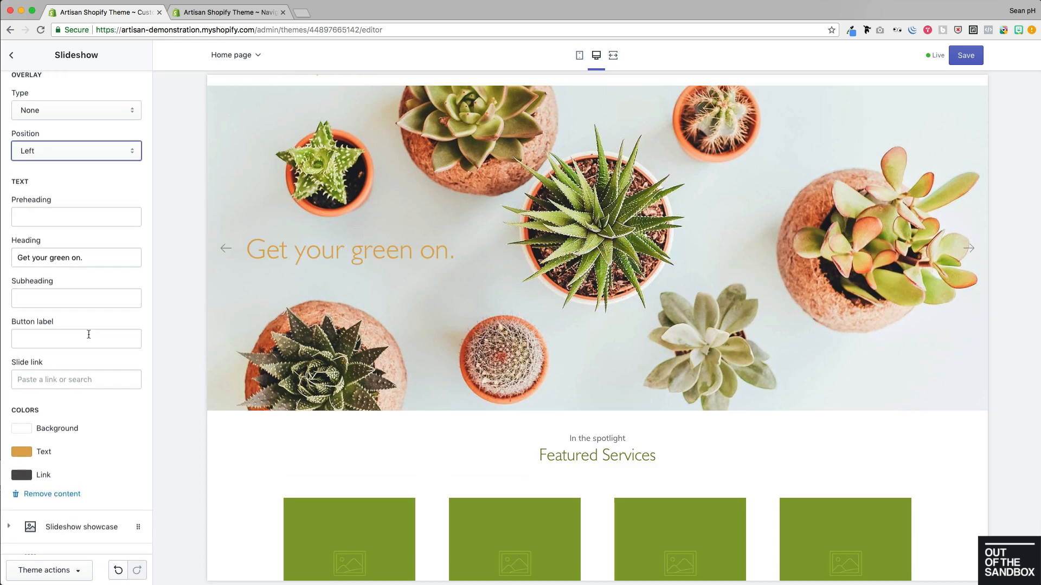
scroll(89, 335, "up", 4)
scroll(88, 335, "up", 7)
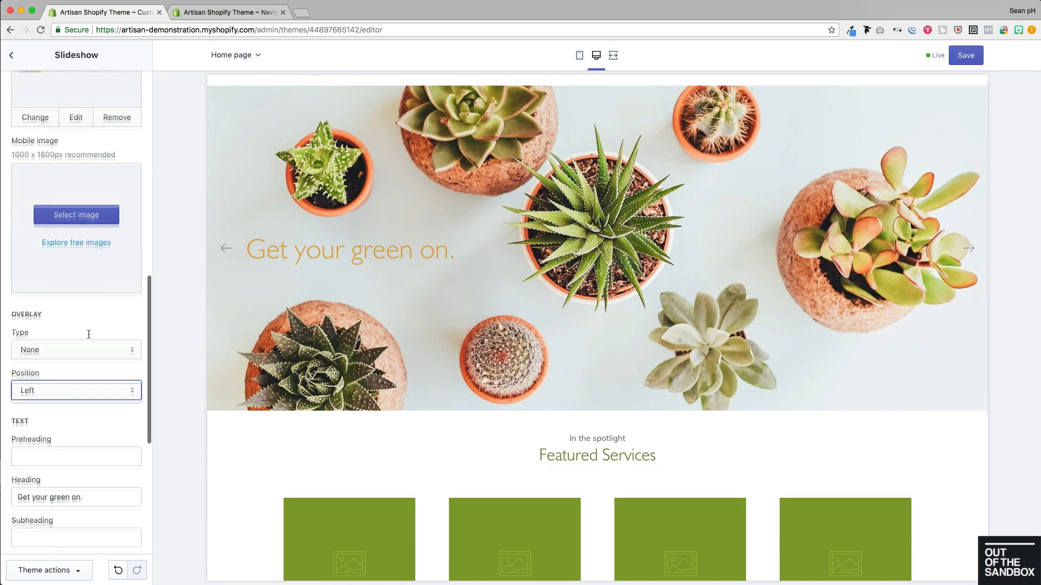
Step: Examine the image, overlay, text and color settings of the Barcelona store's slide, and switch to the Victoria store's slideshow settings
scroll(90, 338, "down", 1)
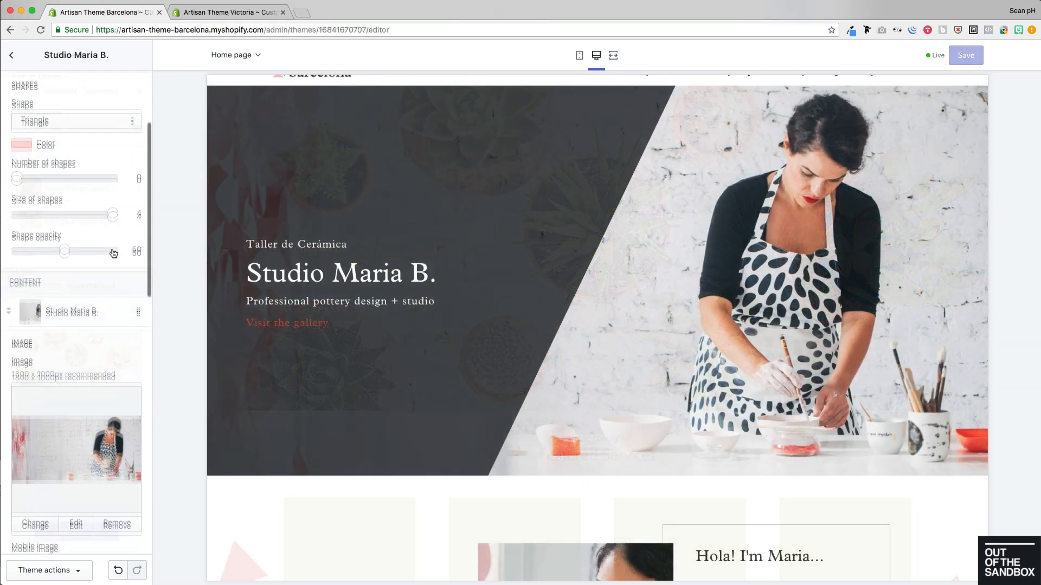
scroll(114, 254, "down", 5)
scroll(114, 254, "down", 10)
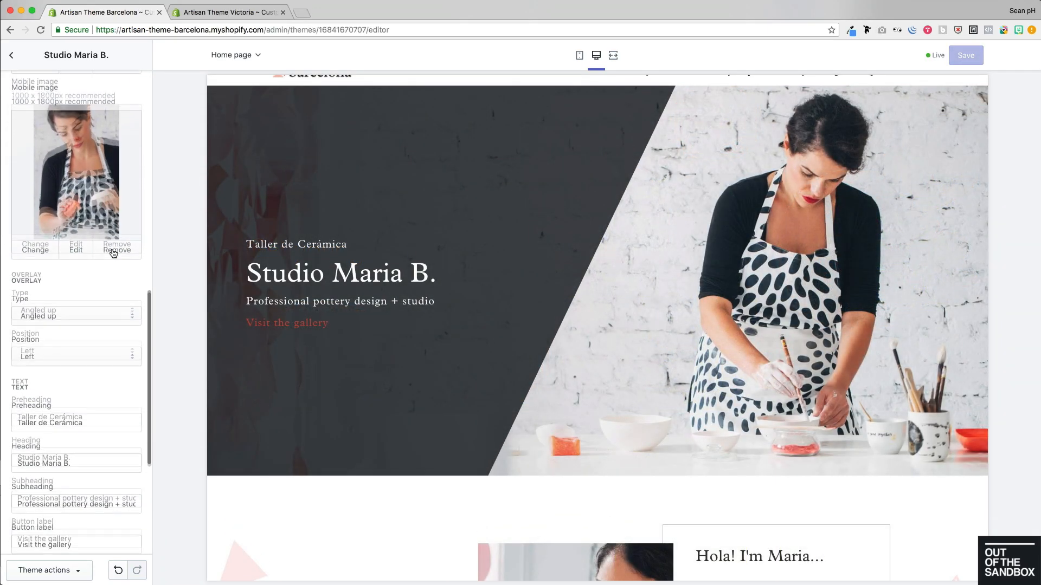
scroll(113, 254, "down", 2)
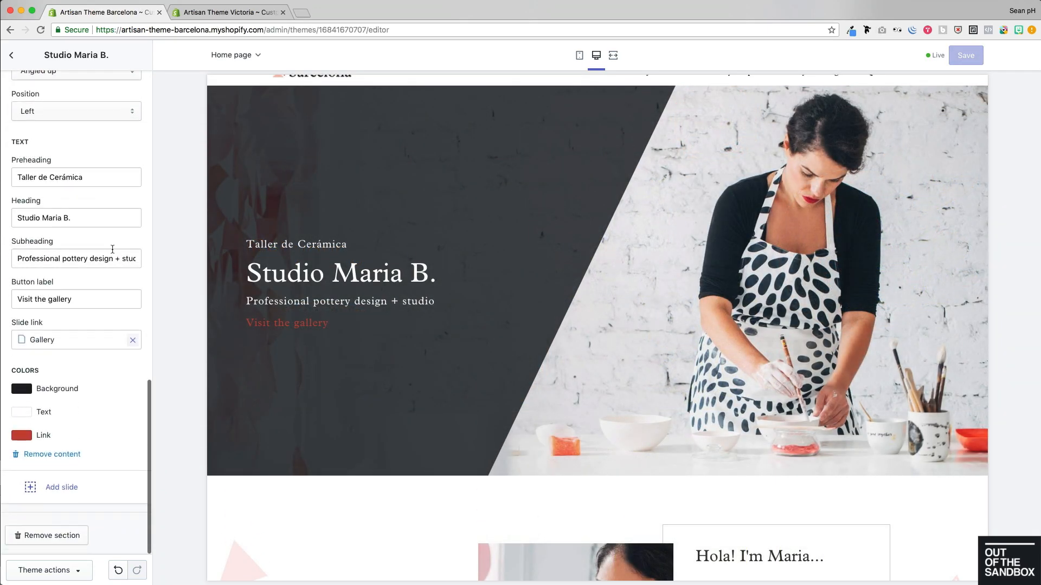
left_click(204, 14)
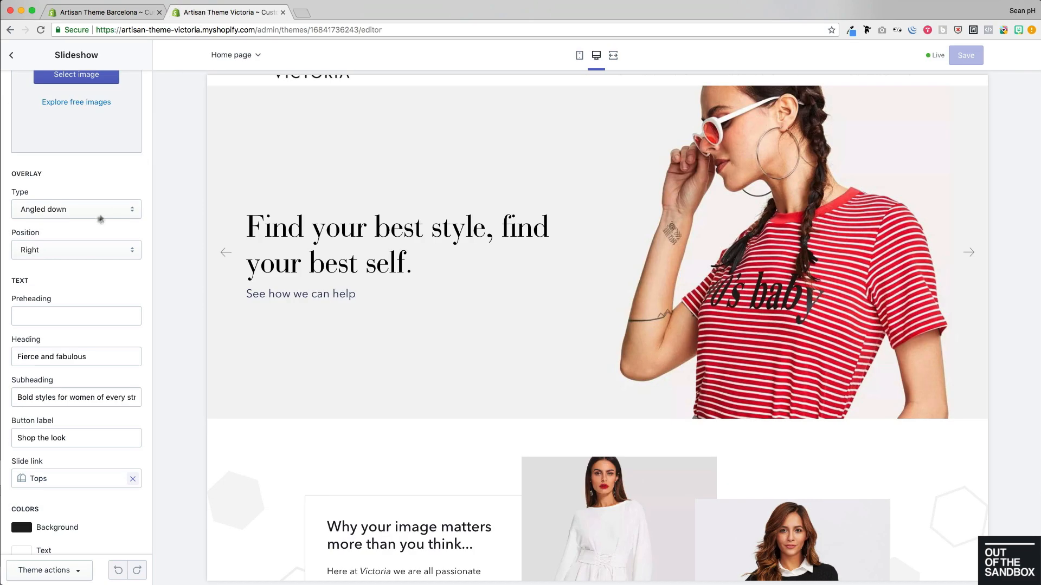
Step: Examine the image, overlay, text and color settings of the Victoria store's "Fierce and fabulous" and "We love to shop" slides
scroll(79, 237, "up", 7)
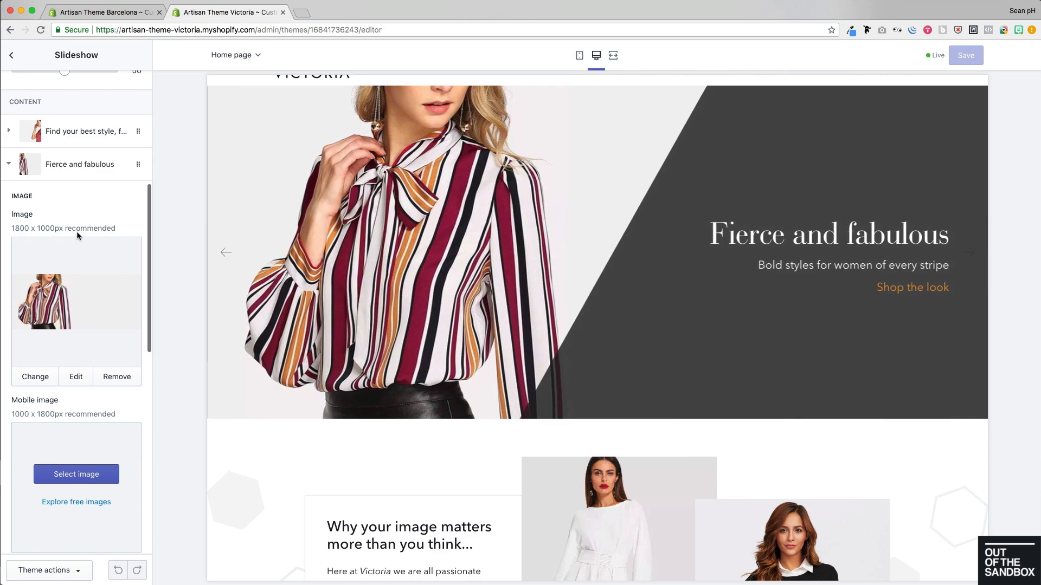
scroll(77, 233, "down", 3)
scroll(76, 231, "down", 10)
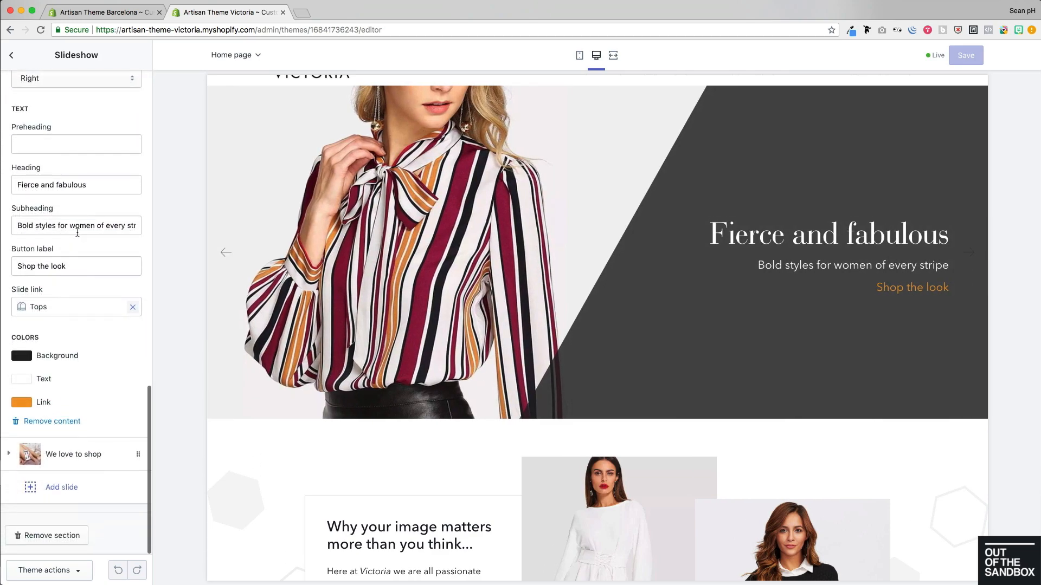
left_click(18, 454)
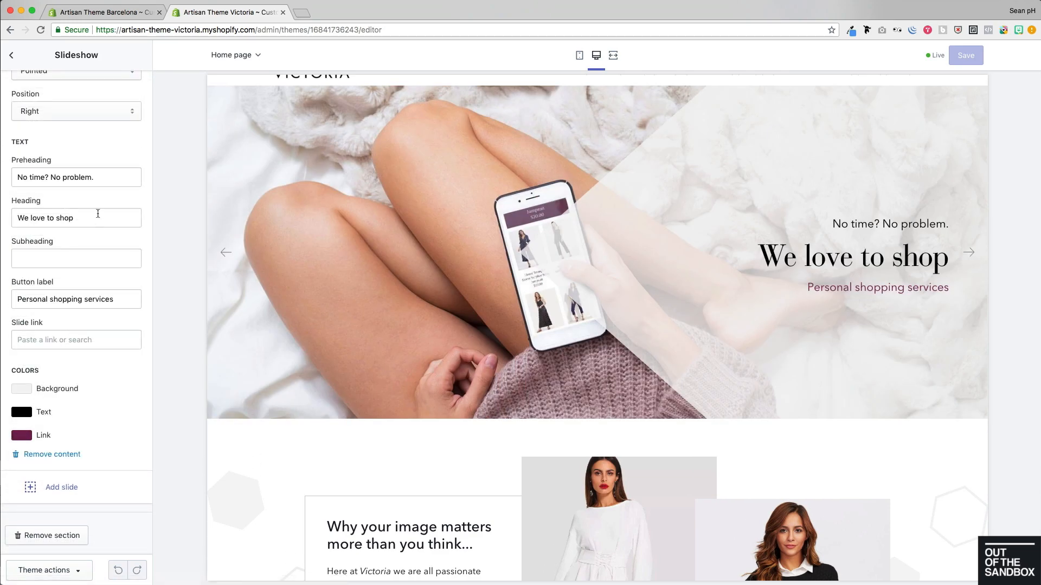
scroll(98, 214, "up", 5)
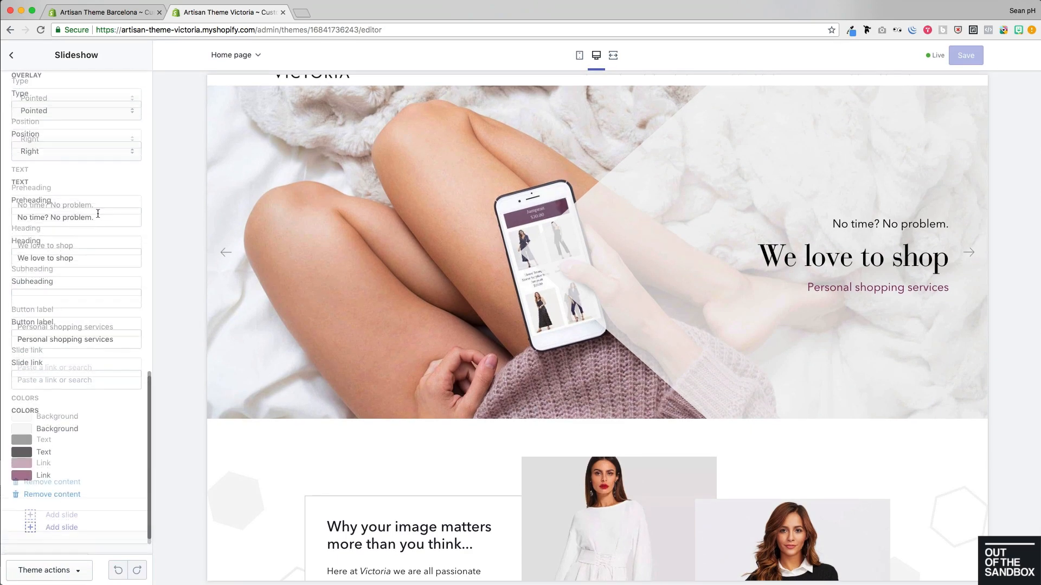
scroll(98, 216, "up", 2)
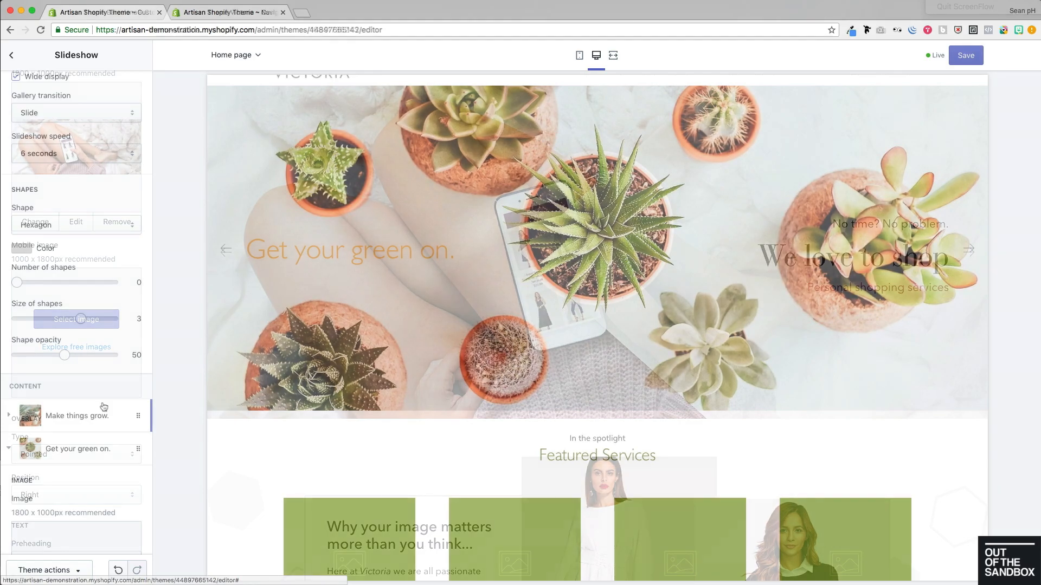
Step: Remove the "Slideshow showcase" slide from the Phoenix store's slideshow and return to the list of home page sections
scroll(104, 407, "down", 6)
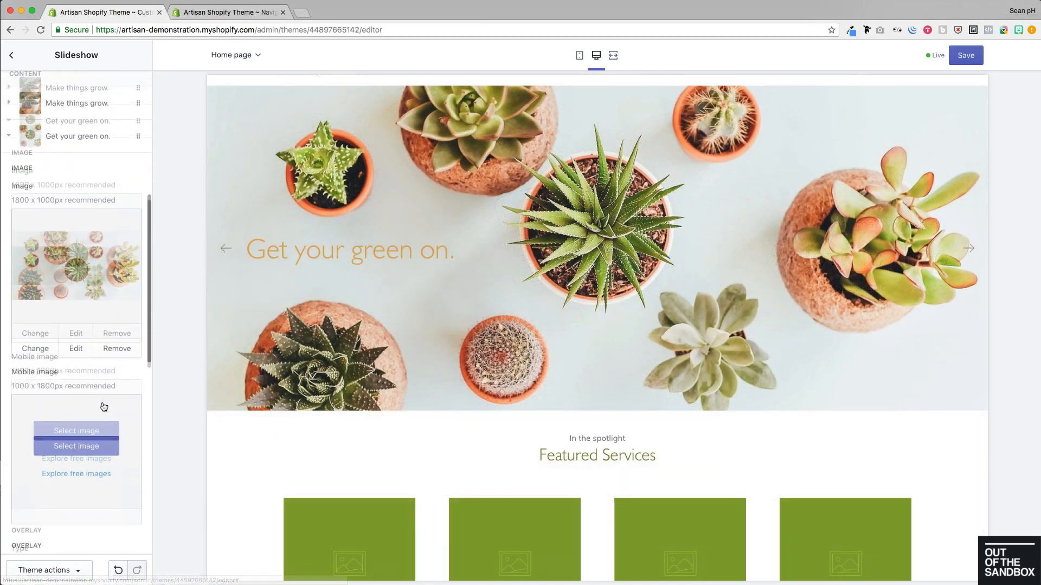
scroll(104, 406, "down", 10)
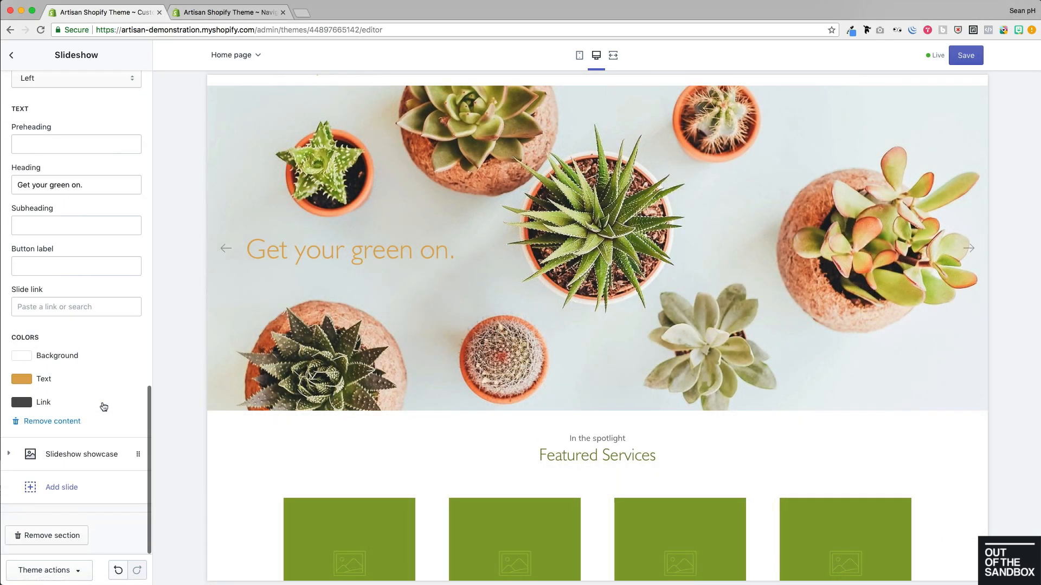
left_click(78, 461)
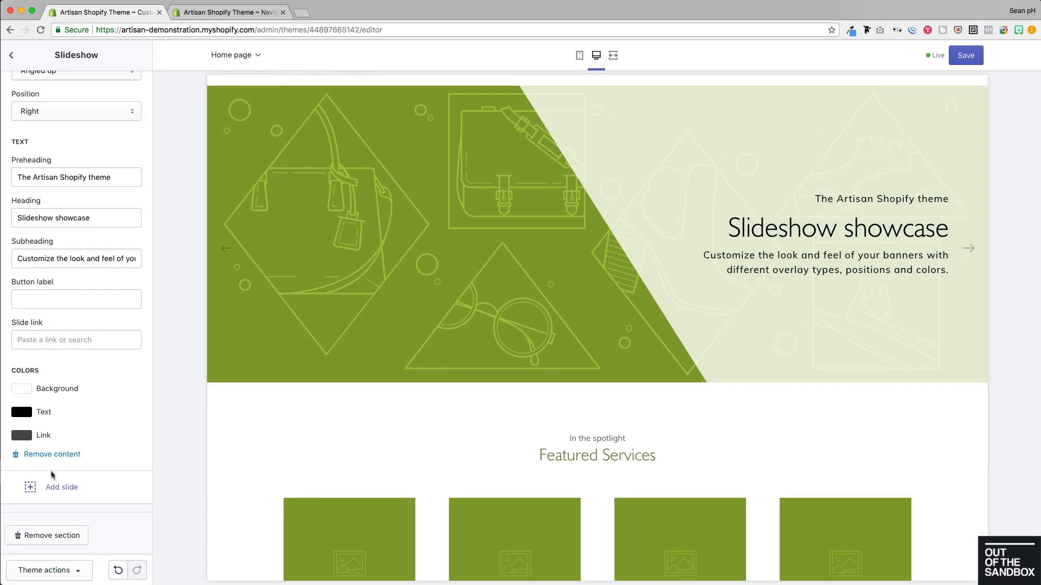
left_click(63, 456)
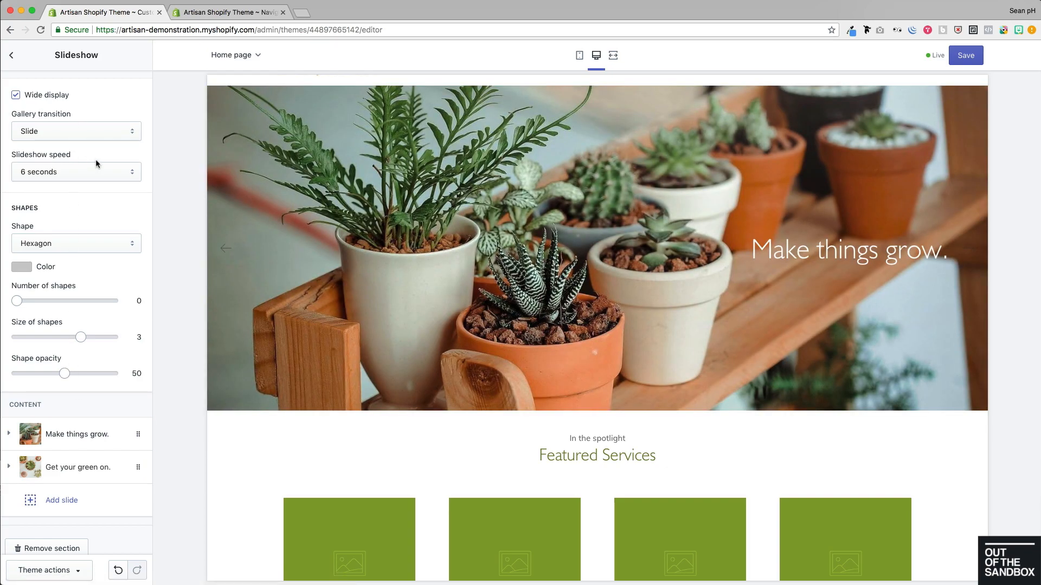
left_click(11, 56)
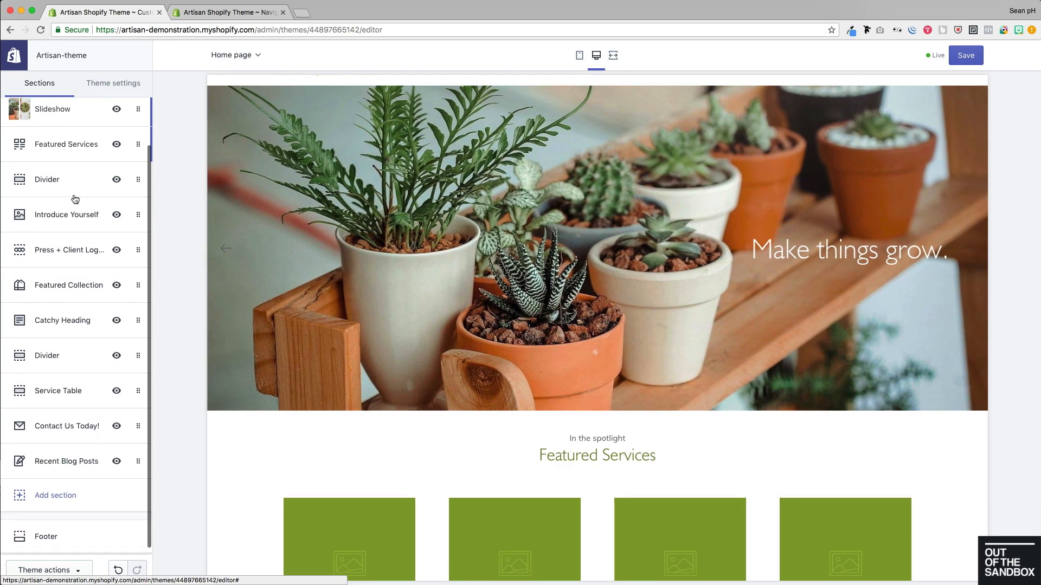
Step: Remove the Featured Services section from the home page
scroll(75, 199, "up", 1)
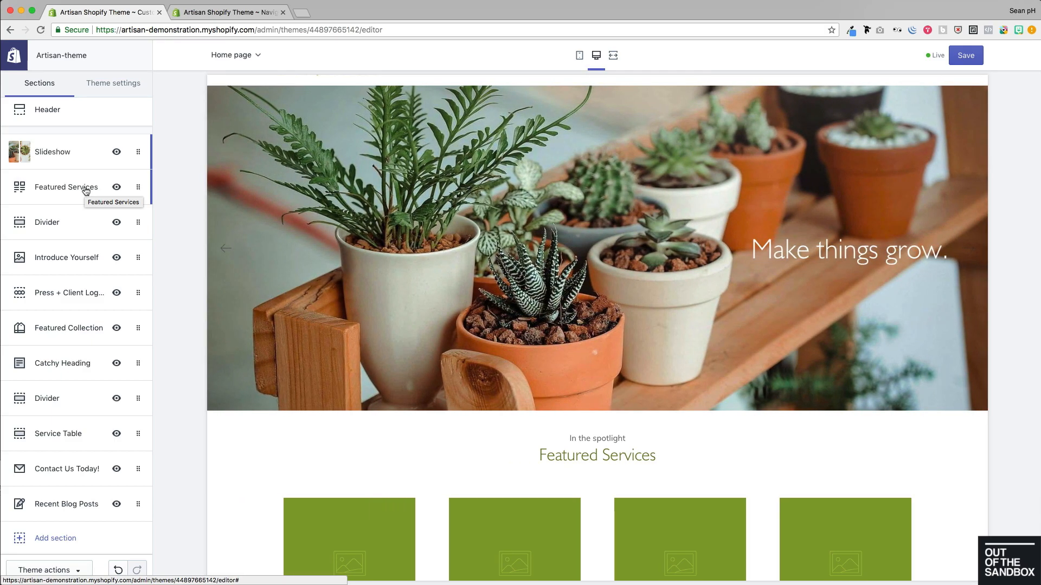
left_click(86, 190)
scroll(49, 521, "down", 10)
left_click(44, 535)
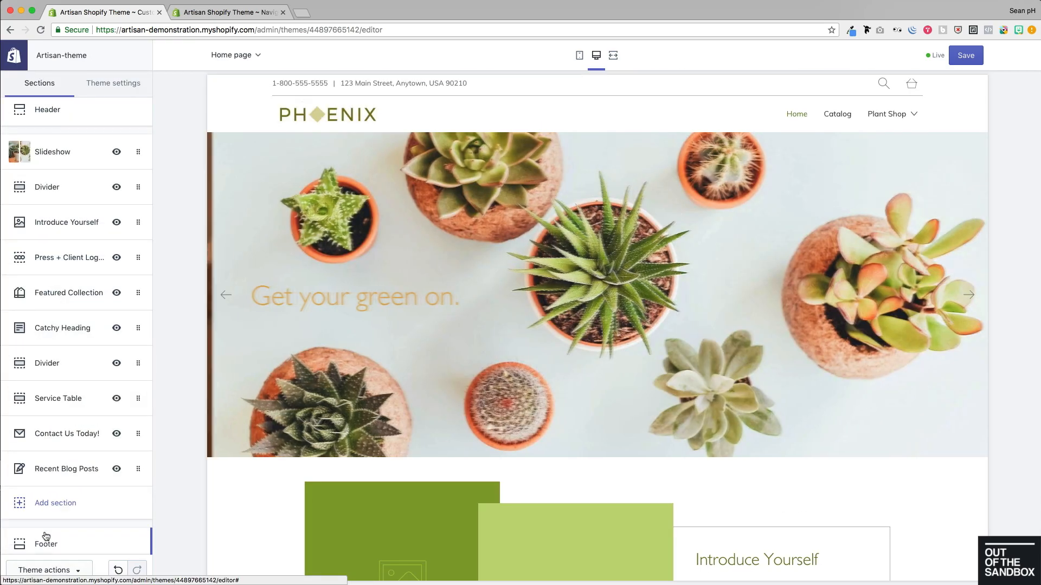
Step: Remove all remaining default sections between the Slideshow and the Footer, from the first Divider through Recent Blog Posts
left_click(53, 188)
left_click(53, 209)
left_click(52, 190)
scroll(49, 488, "down", 10)
left_click(48, 535)
left_click(53, 196)
scroll(47, 488, "down", 10)
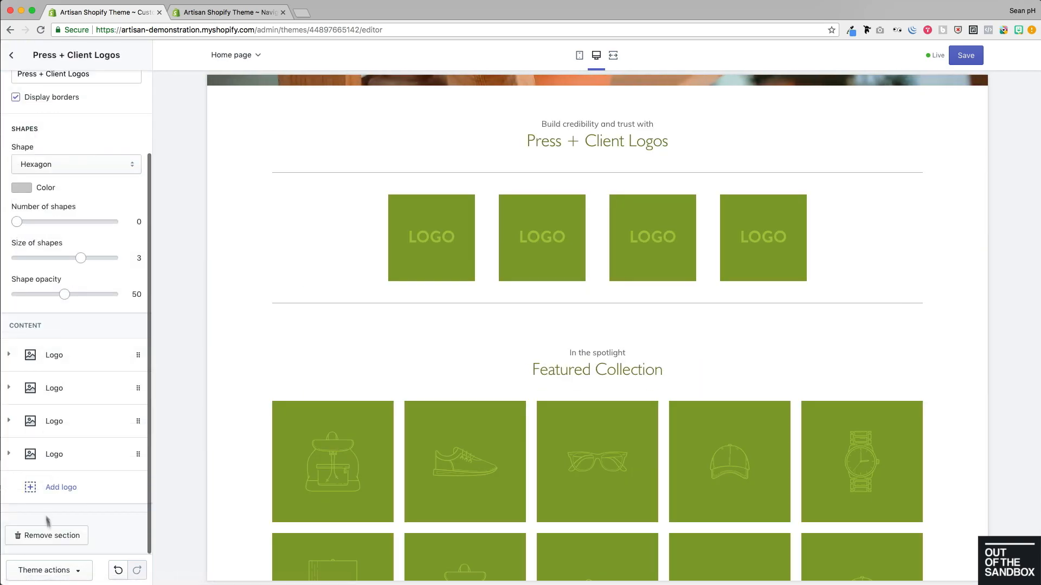
left_click(48, 535)
left_click(53, 200)
scroll(50, 488, "down", 10)
left_click(48, 535)
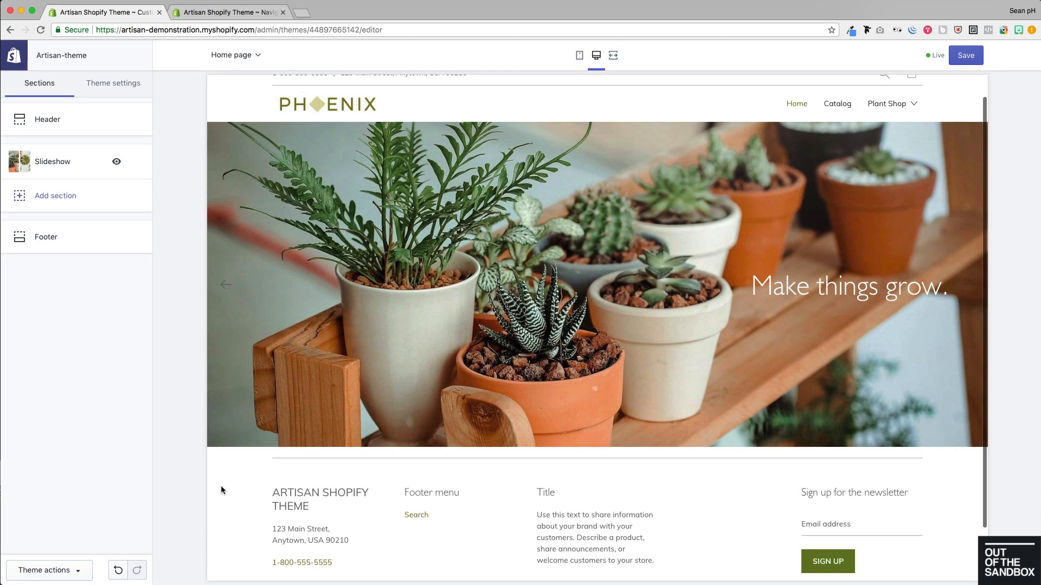
Step: Add an Images with text section to the home page below the slideshow
scroll(221, 490, "down", 1)
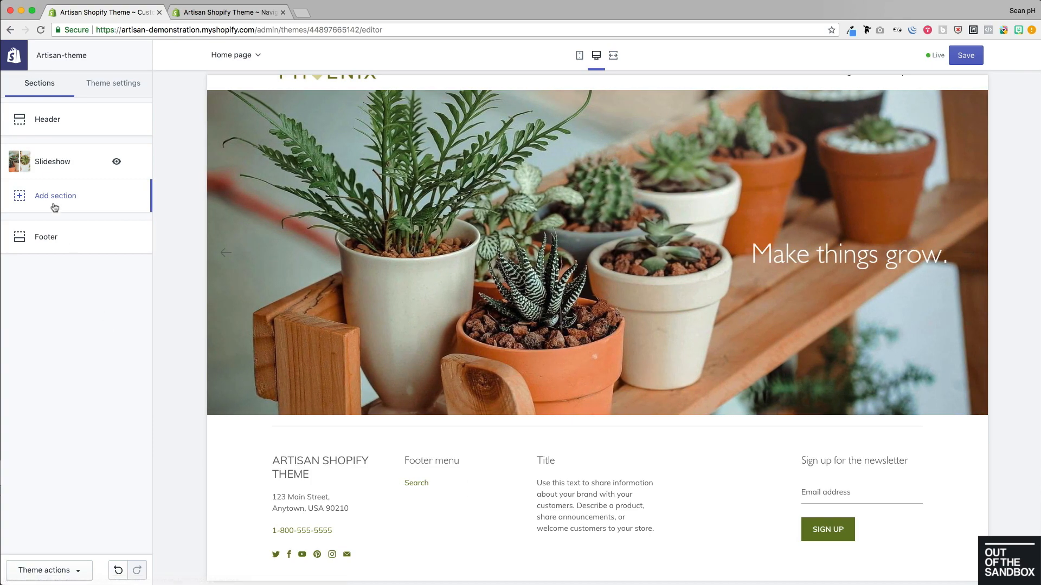
left_click(55, 197)
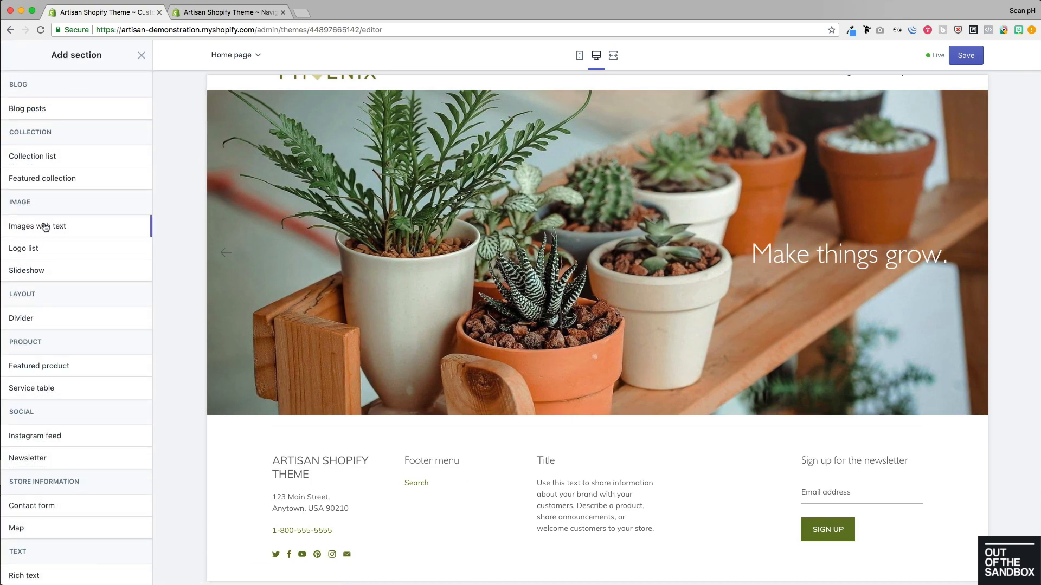
mouse_move(46, 228)
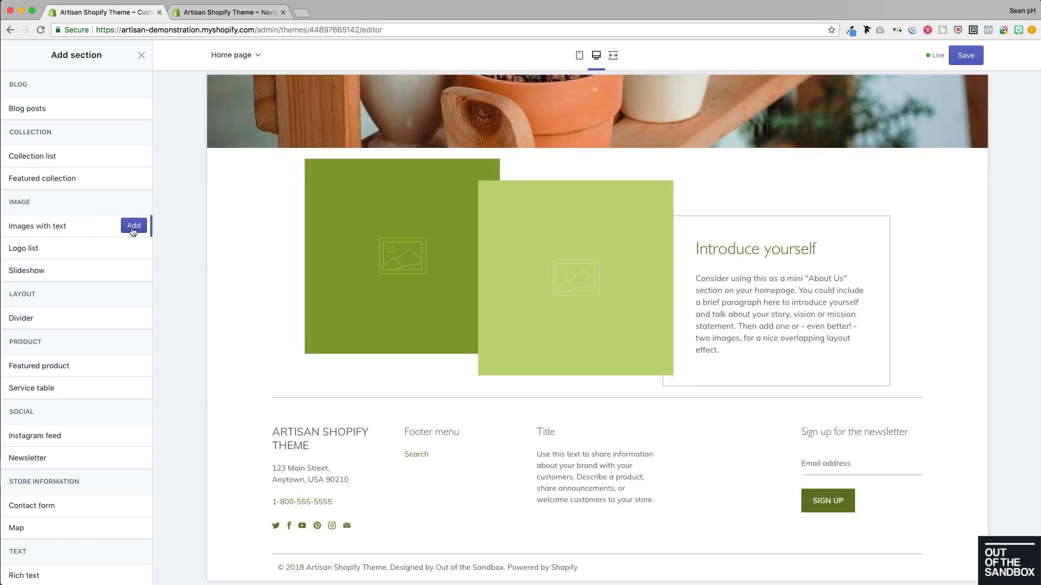
left_click(133, 227)
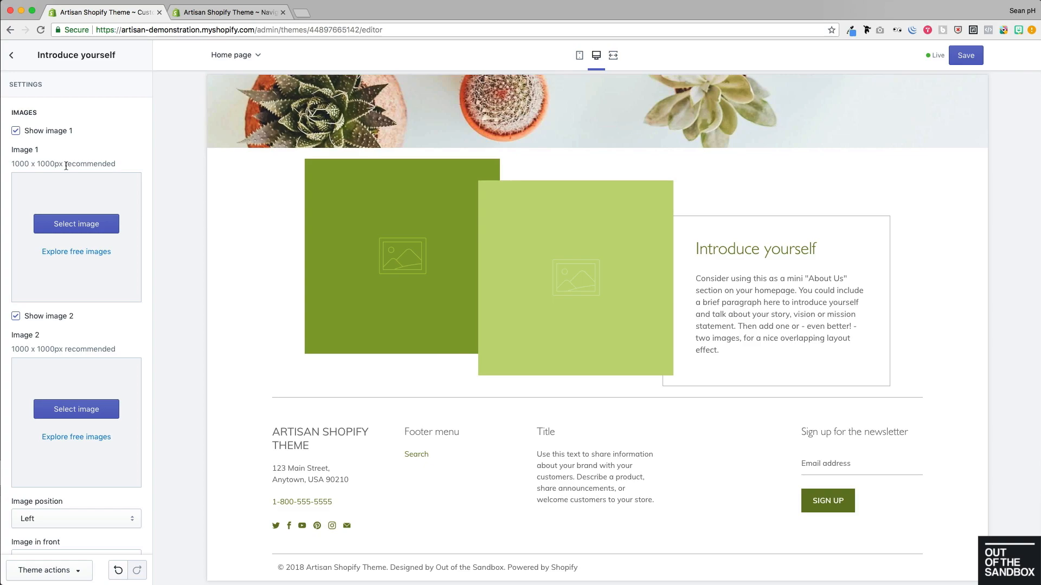
Step: Examine the new section's image, Image position, Image in front, text, button, border and shape settings
scroll(65, 166, "down", 2)
scroll(66, 169, "down", 2)
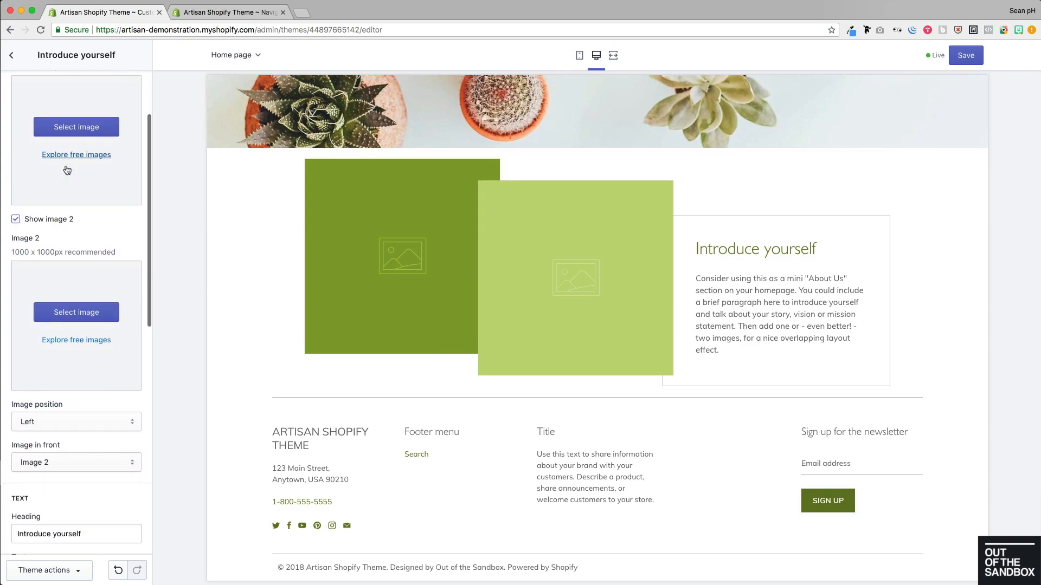
scroll(66, 167, "down", 2)
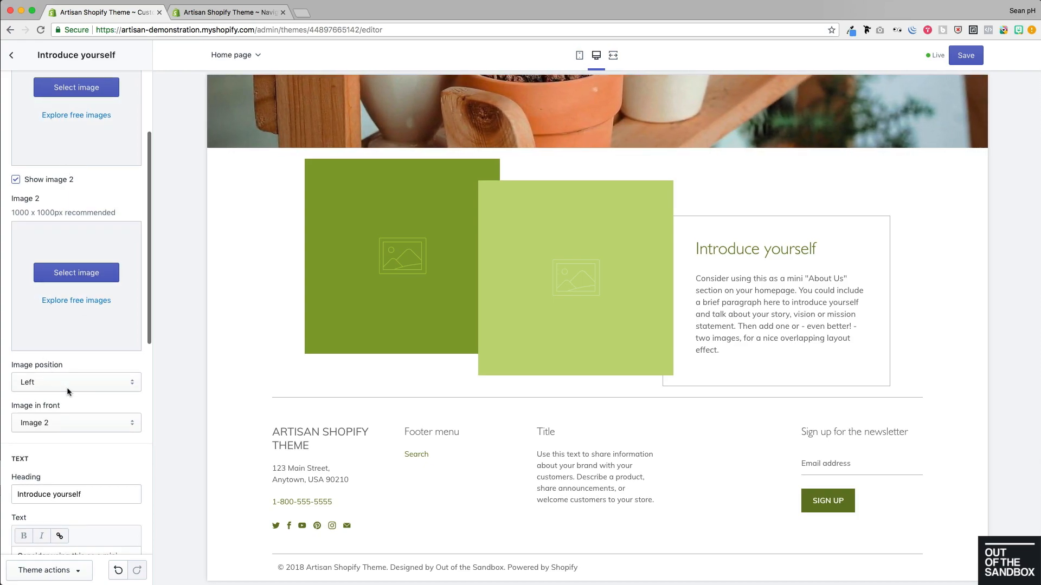
left_click(67, 387)
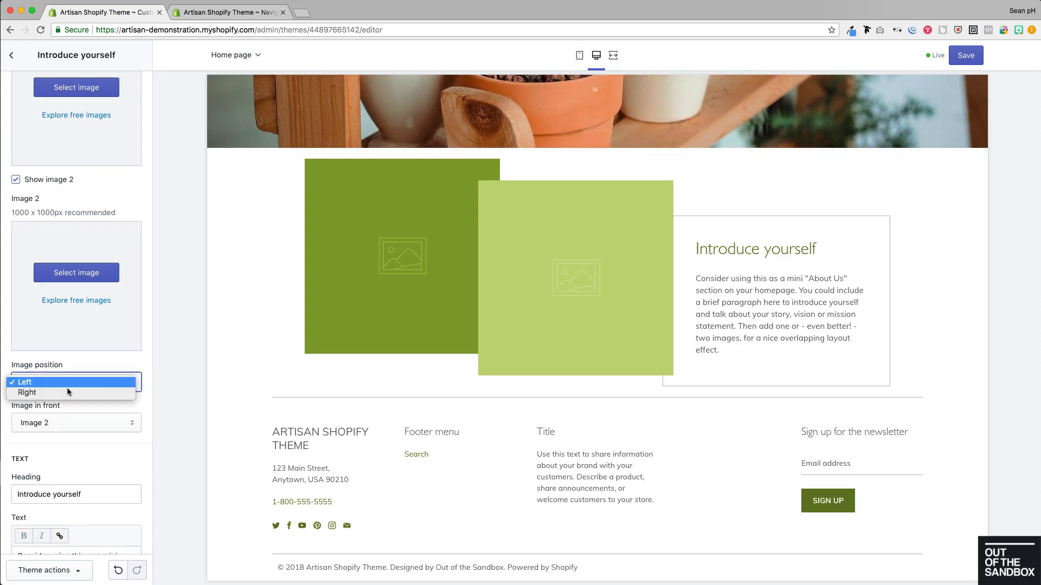
left_click(69, 357)
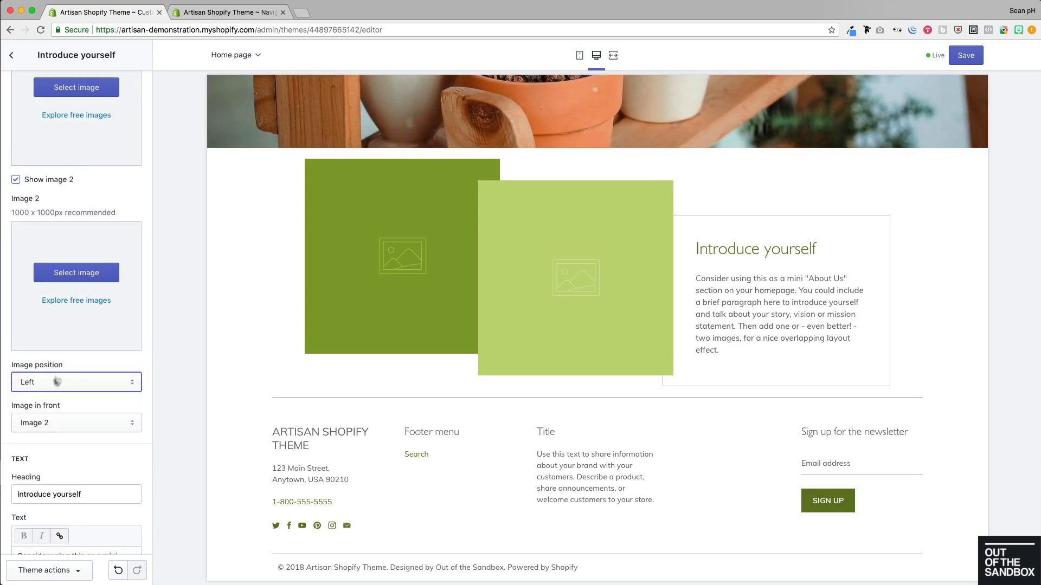
left_click(76, 424)
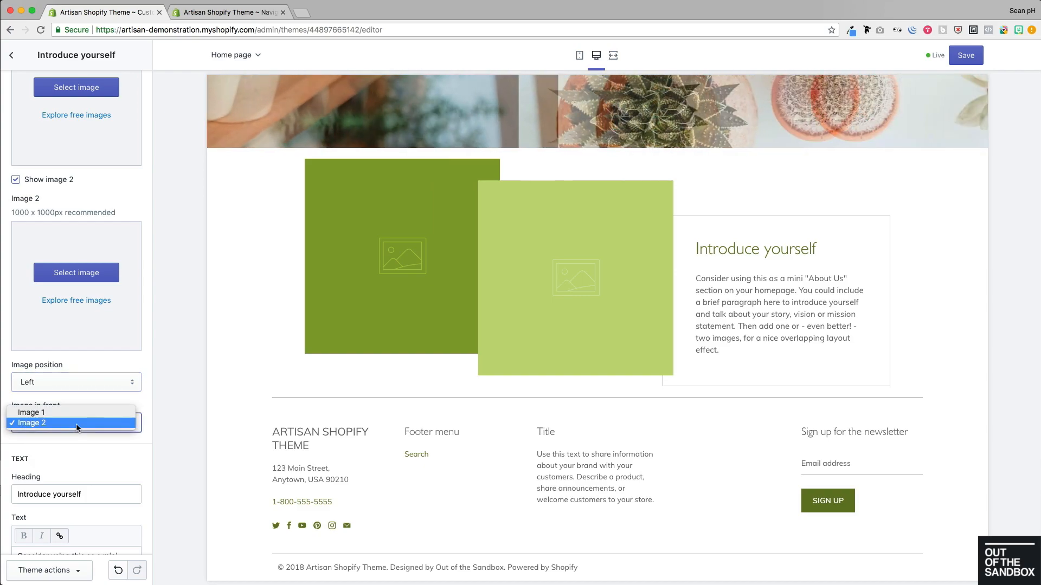
left_click(78, 395)
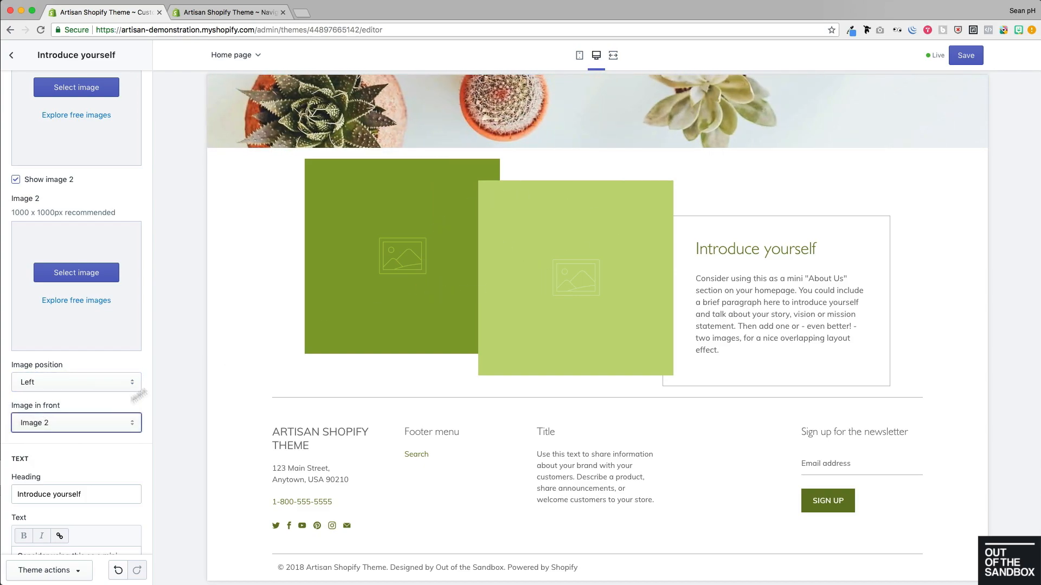
scroll(80, 414, "down", 5)
scroll(81, 415, "down", 1)
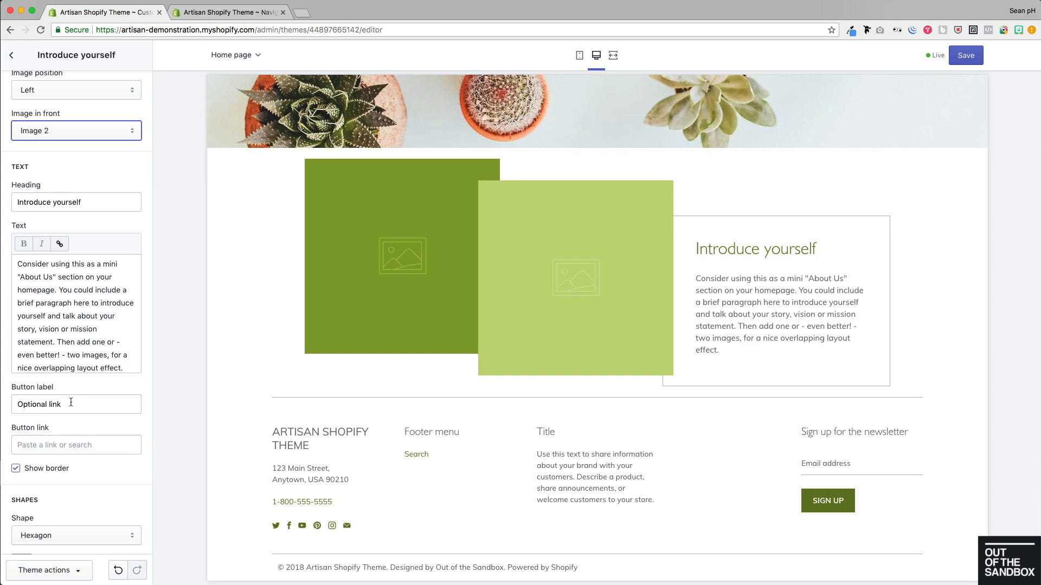
scroll(71, 402, "down", 5)
scroll(70, 401, "down", 3)
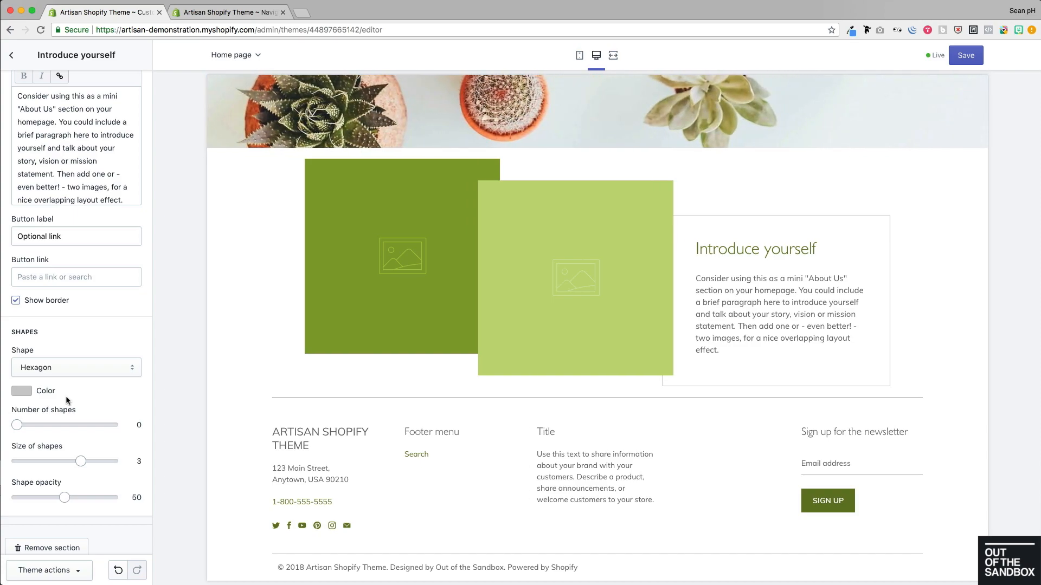
scroll(67, 396, "up", 5)
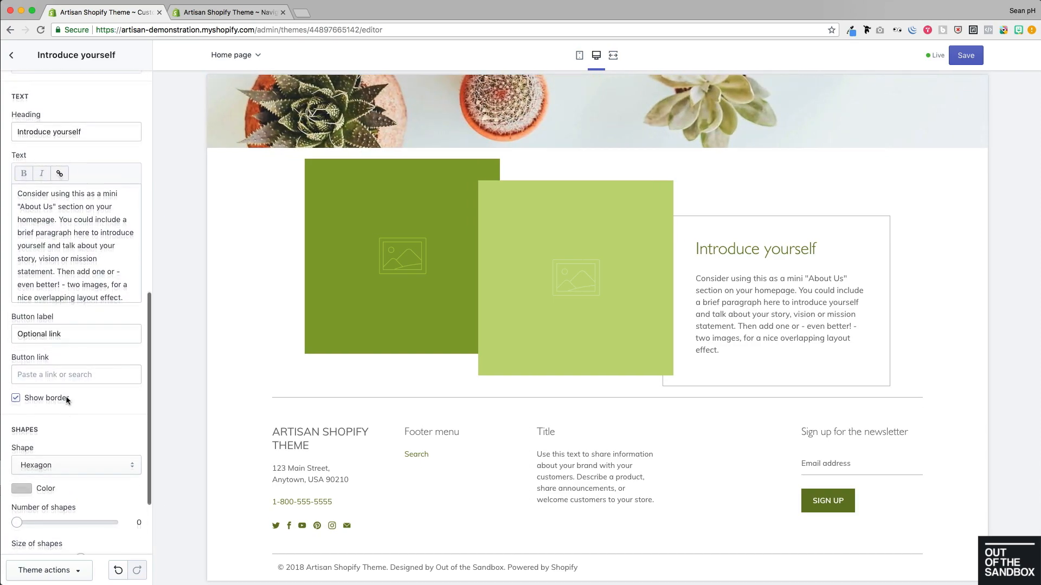
scroll(66, 398, "up", 10)
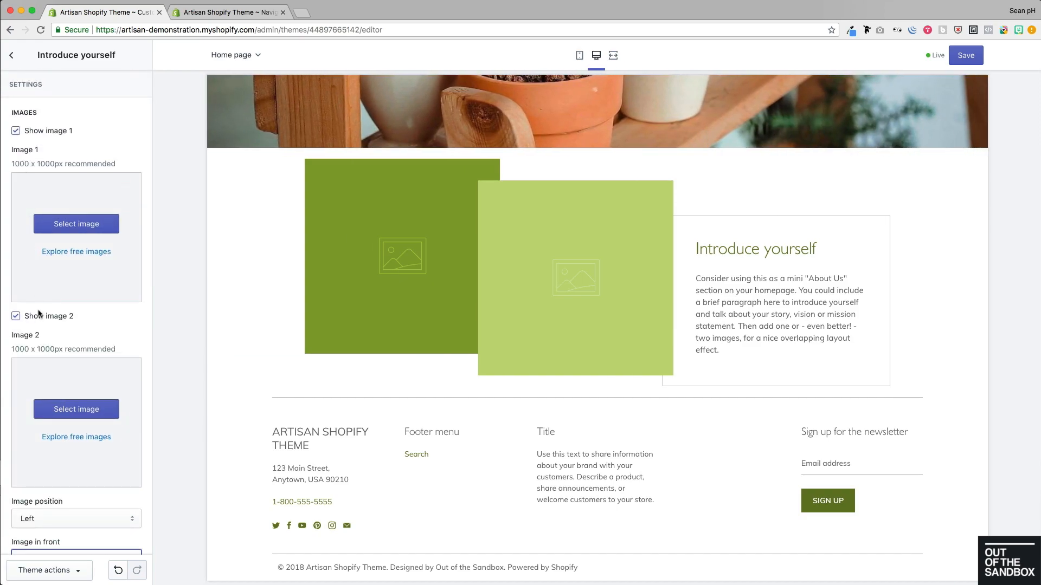
Step: Hide image 2 in the Introduce yourself section and upload IwT 1.jpg as image 1
left_click(17, 316)
left_click(61, 224)
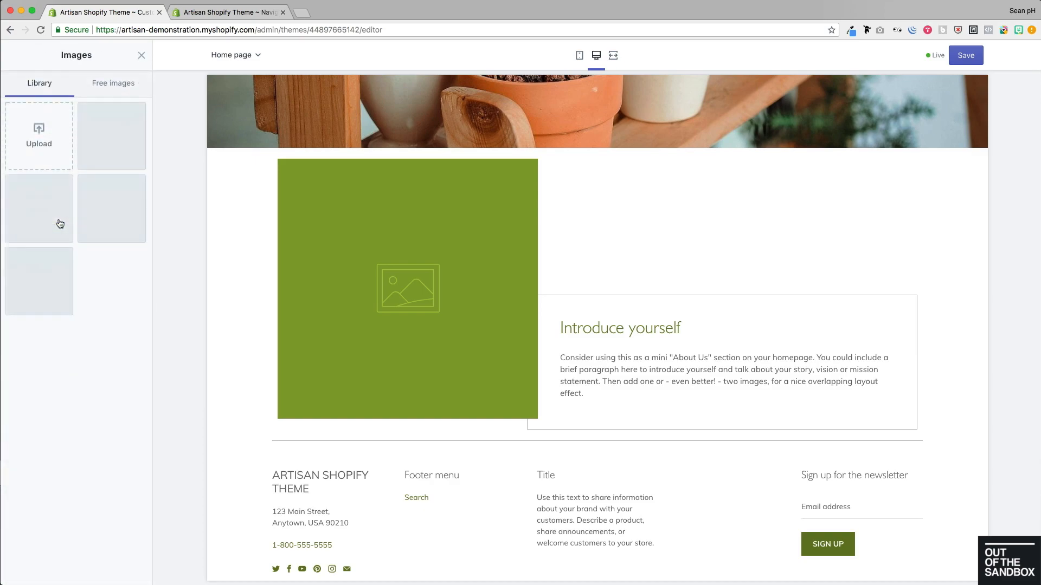
left_click(39, 142)
left_click(227, 251)
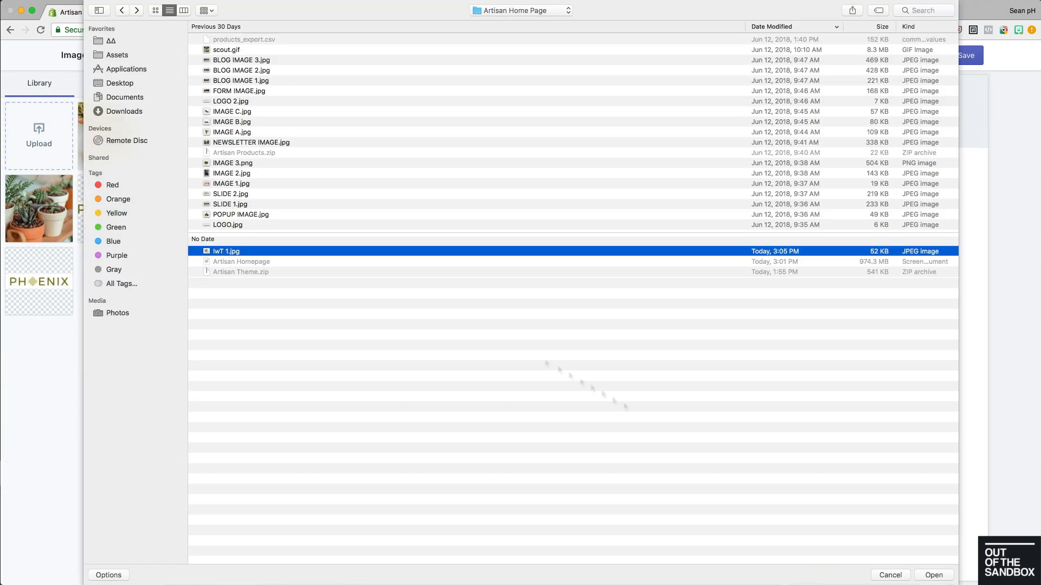
left_click(923, 577)
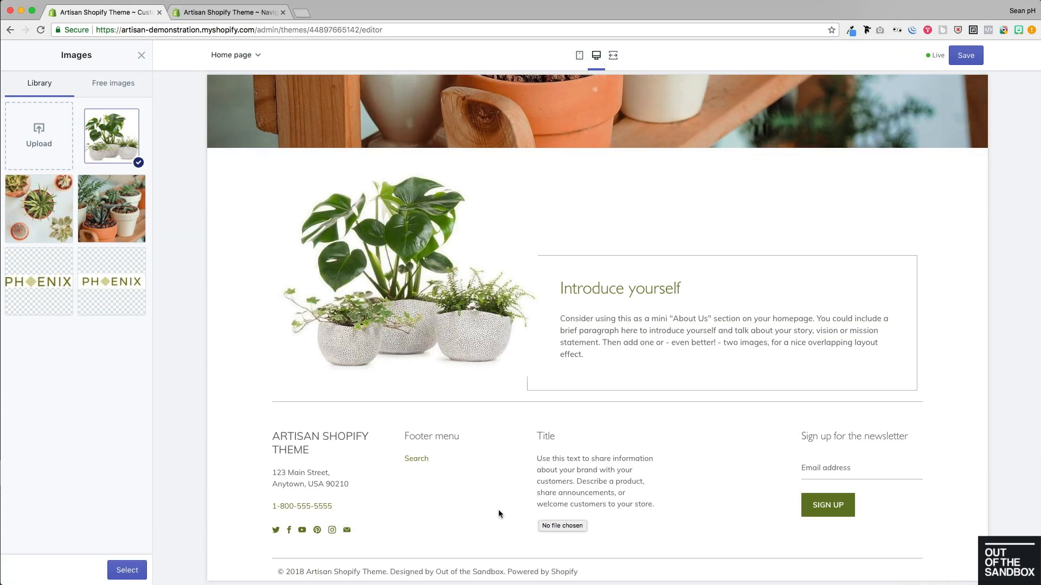
left_click(126, 571)
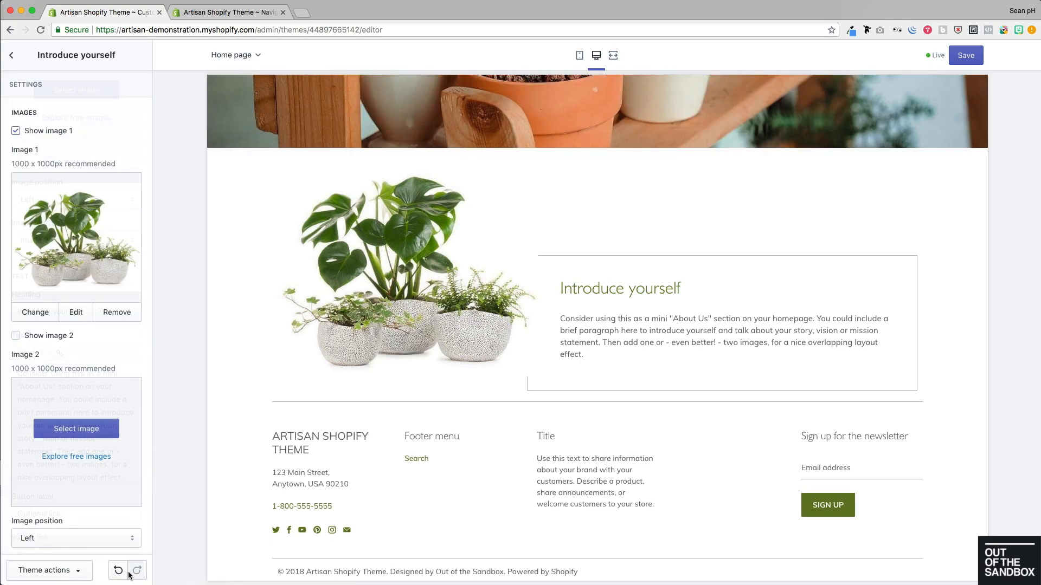
Step: Turn off the border around the text of the Introduce yourself section
scroll(100, 313, "down", 6)
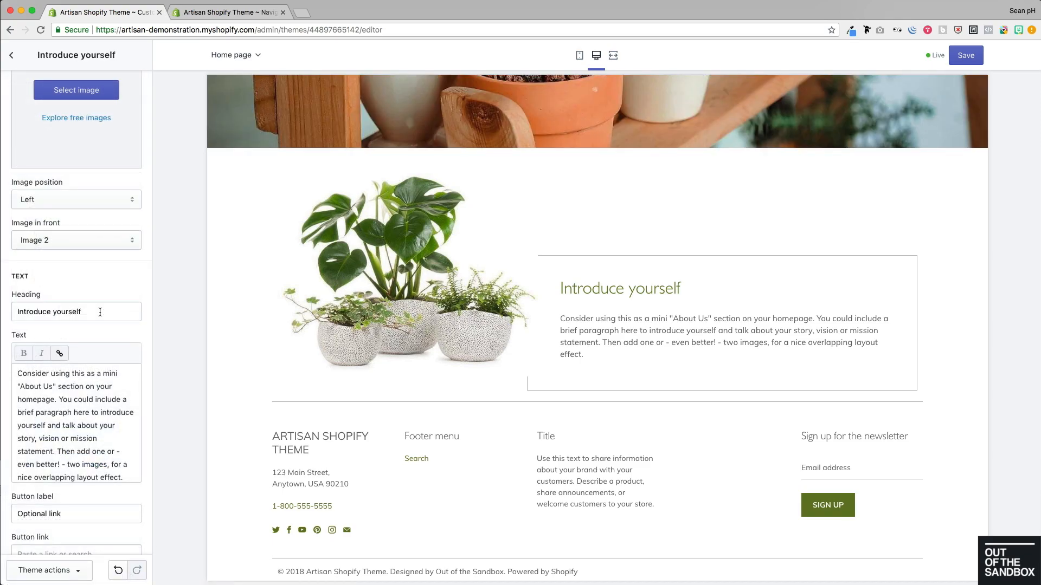
scroll(100, 313, "down", 2)
scroll(101, 316, "down", 1)
left_click(48, 513)
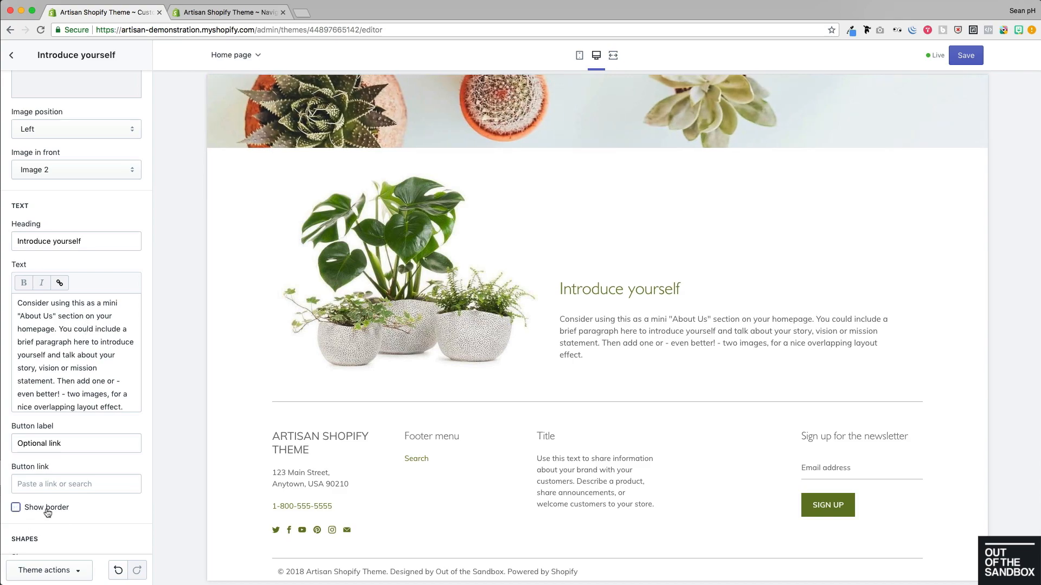
scroll(113, 367, "up", 1)
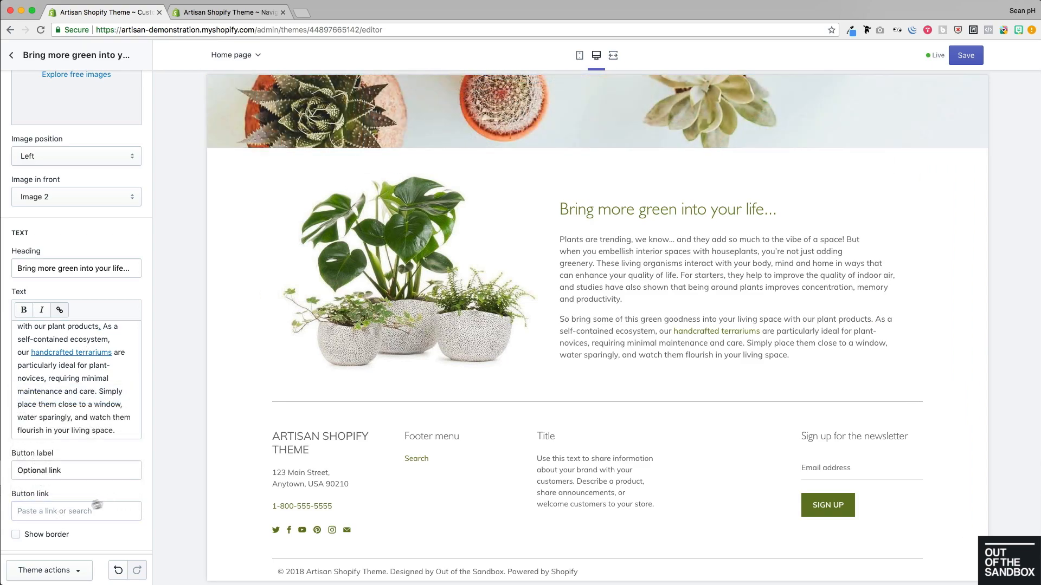
Step: Link the Optional link button of the Bring more green section to the 15L Apothecary terrarium product and save the changes
left_click(70, 510)
left_click(63, 414)
left_click(64, 397)
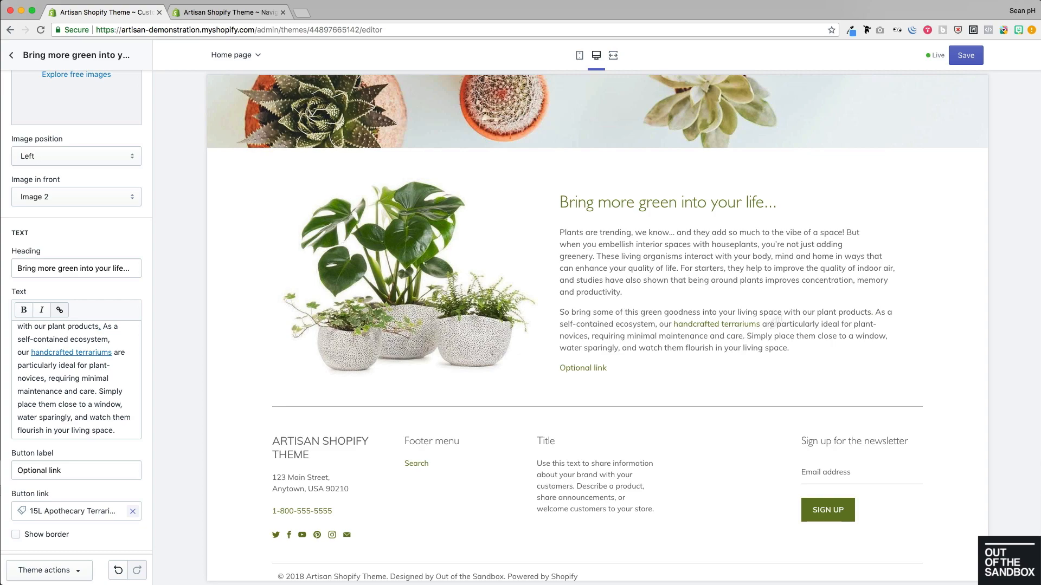
left_click(967, 57)
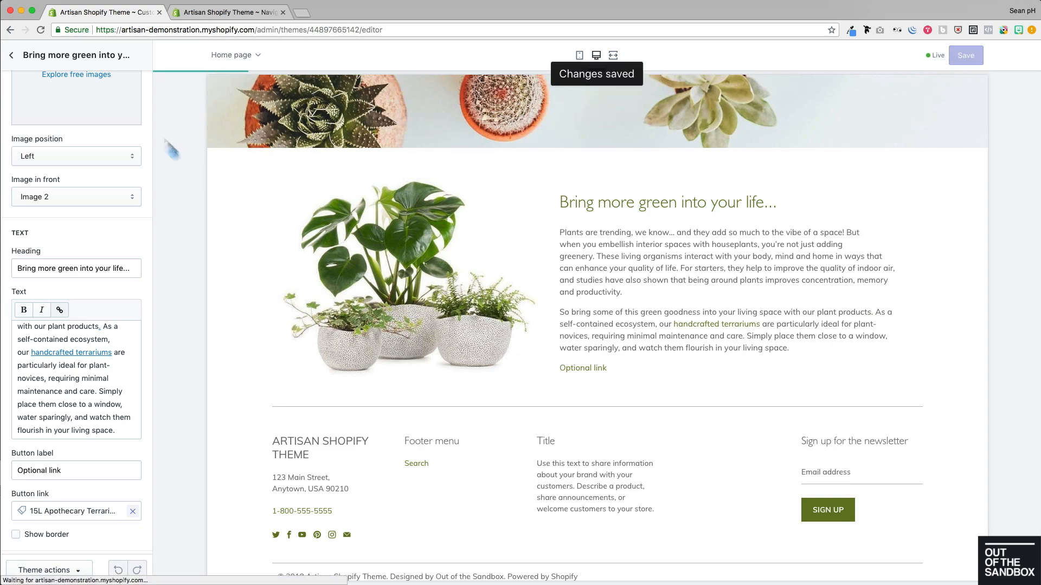
Step: Add a second Images with text section to the home page below the Bring more green section
left_click(13, 56)
left_click(33, 232)
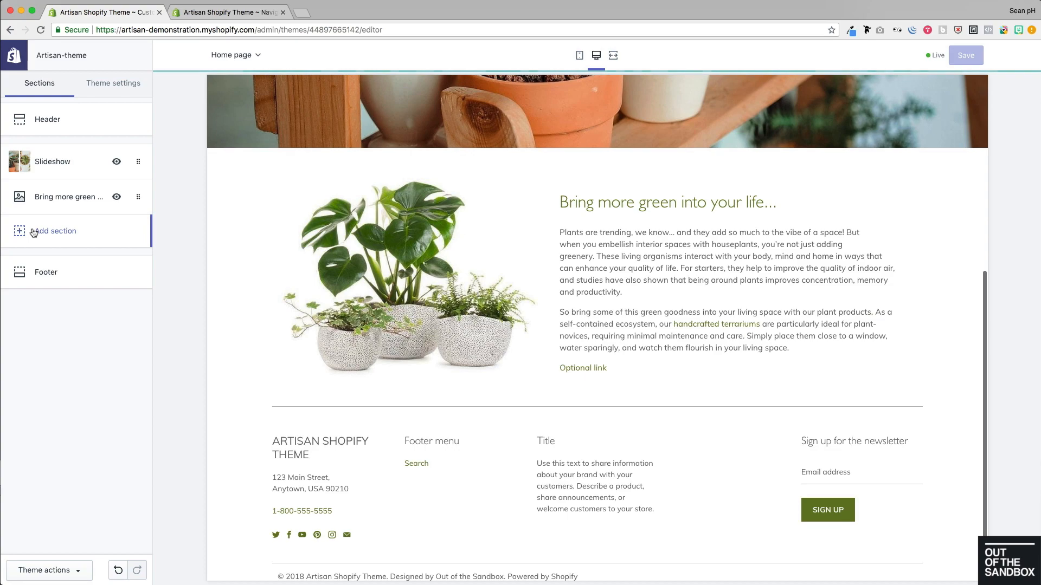
left_click(34, 232)
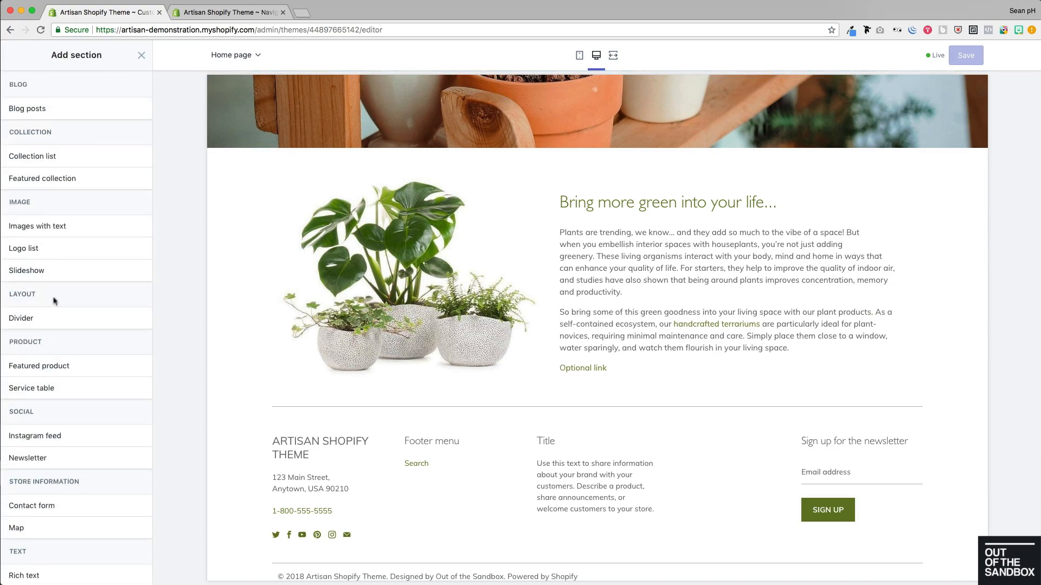
left_click(60, 229)
left_click(135, 225)
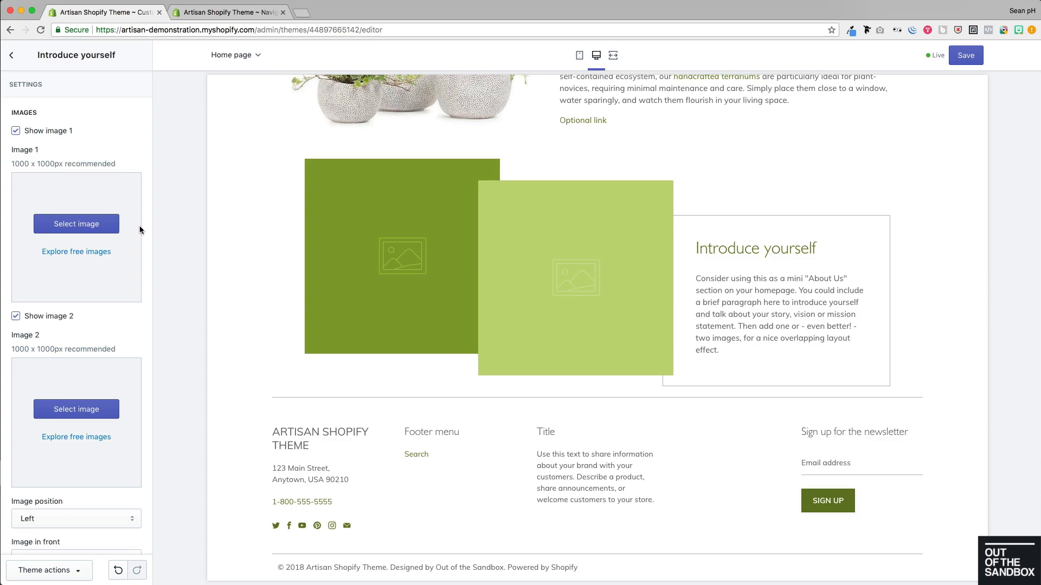
Step: Upload IMAGE 2.jpg and use it as image 1 of the new Introduce yourself section
left_click(95, 224)
left_click(53, 132)
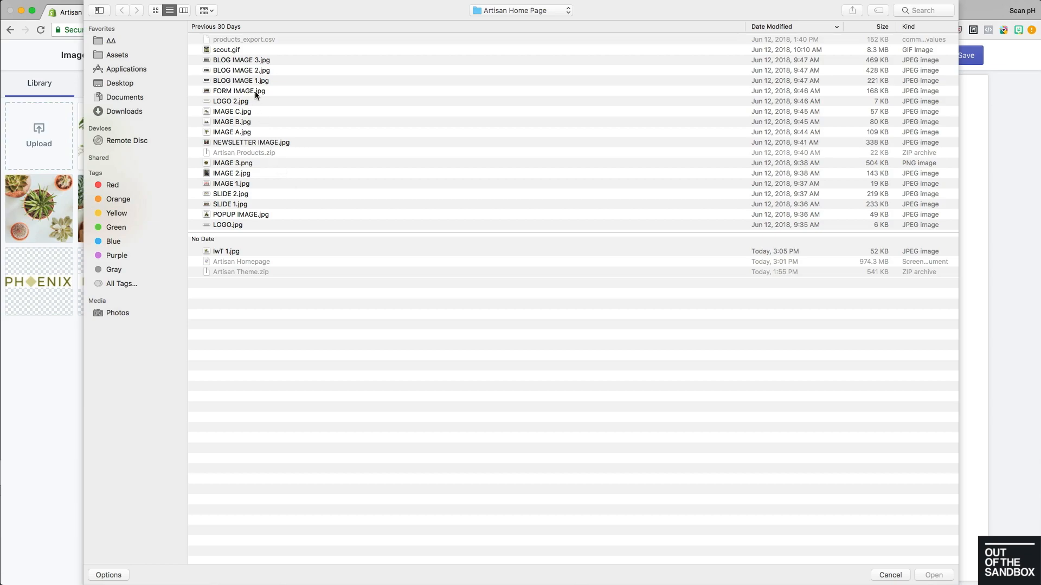
left_click(218, 173)
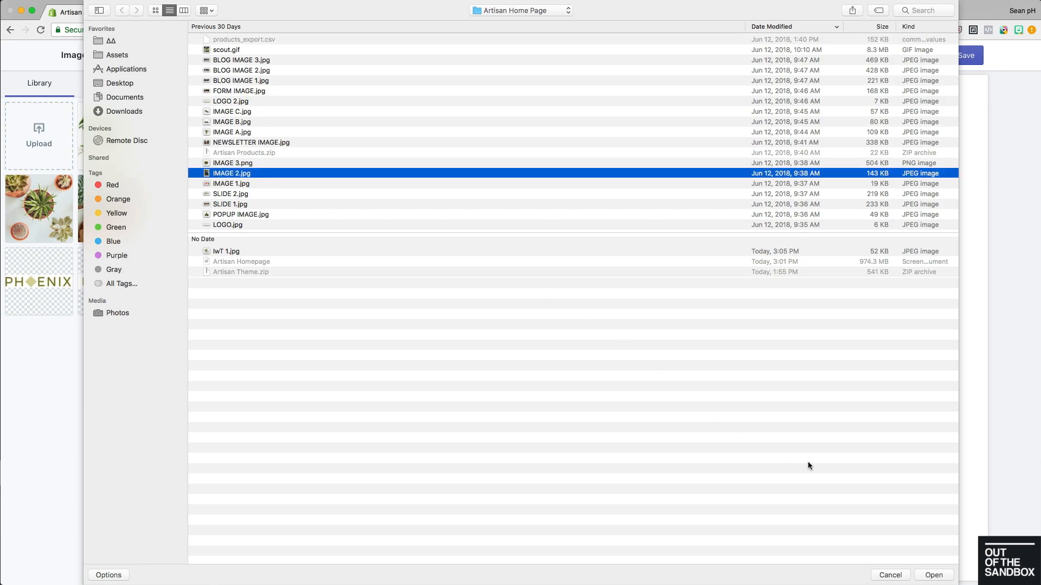
left_click(933, 575)
left_click(126, 571)
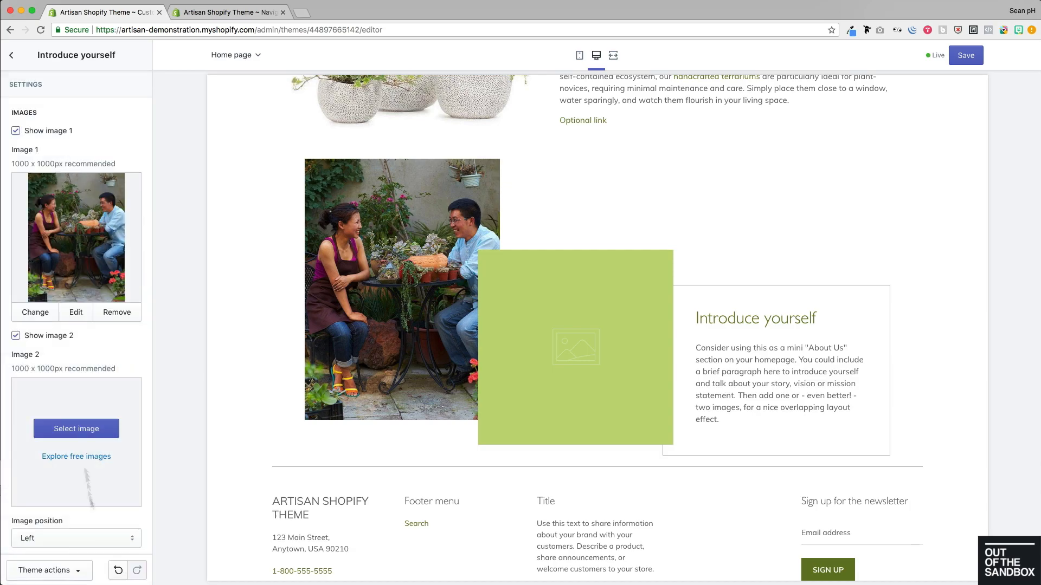
Step: Upload IMAGE 3.png and use it as image 2 of the Introduce yourself section
left_click(60, 426)
left_click(38, 143)
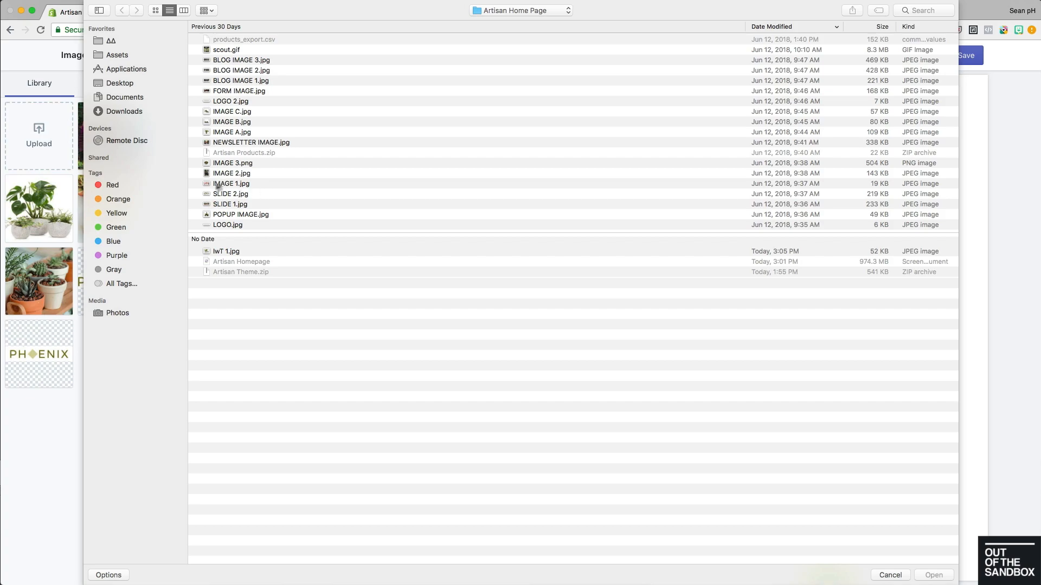
left_click(220, 164)
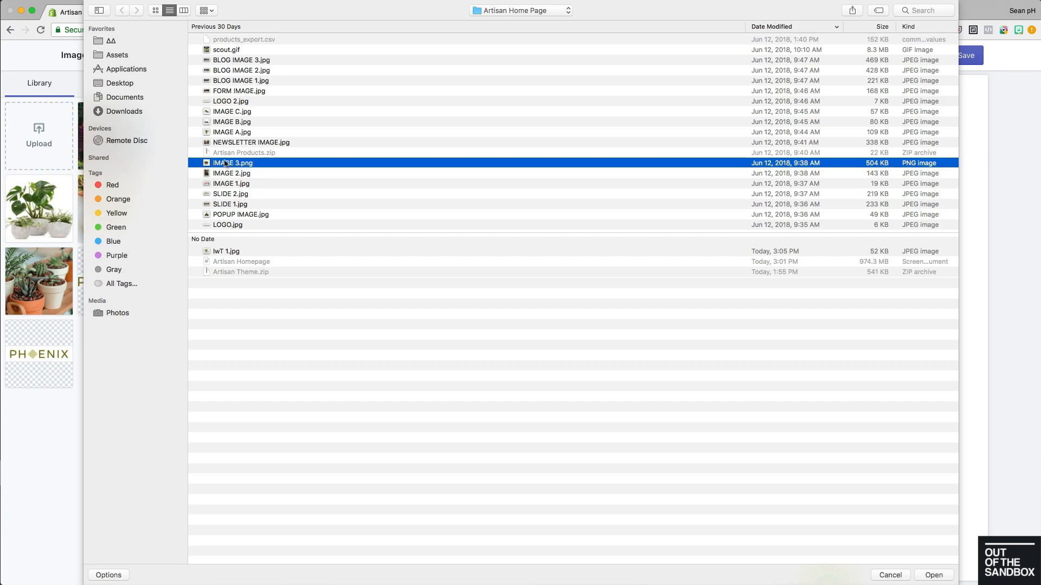
left_click(932, 575)
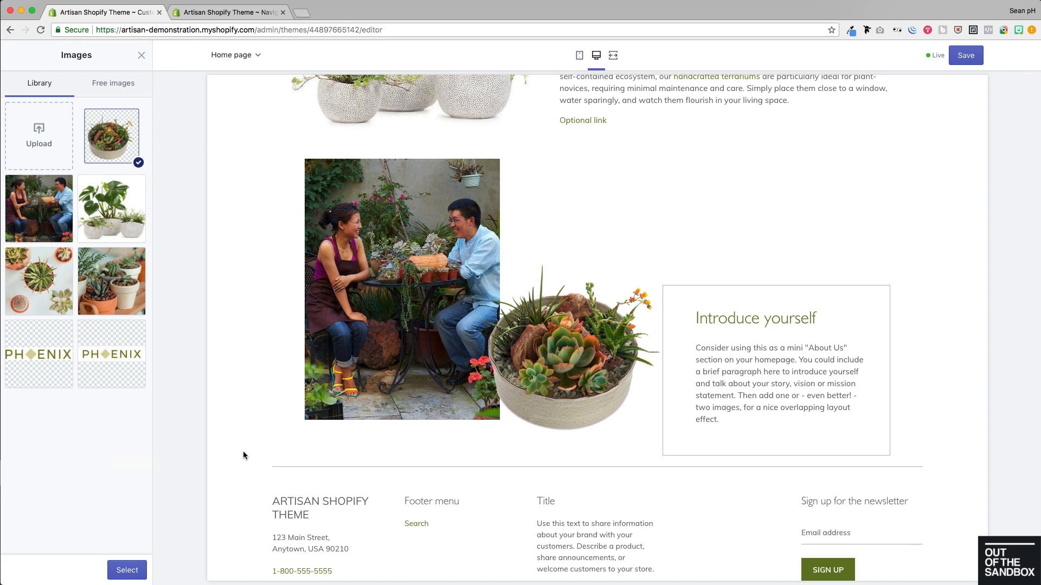
left_click(130, 569)
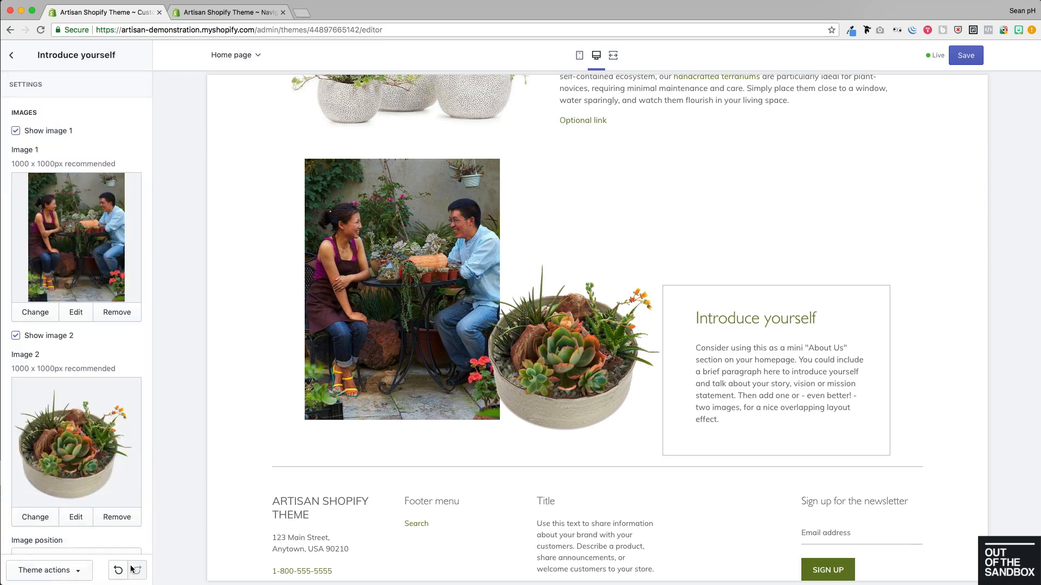
Step: Set the Image position of the Introduce yourself section to Right
scroll(122, 310, "down", 2)
scroll(124, 313, "down", 2)
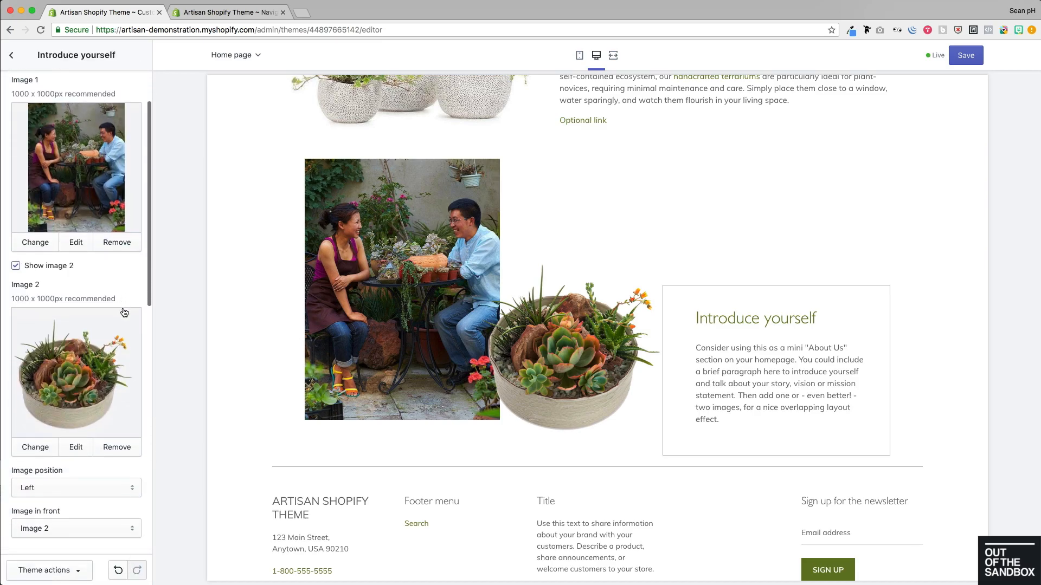
scroll(283, 333, "up", 2)
scroll(108, 320, "down", 1)
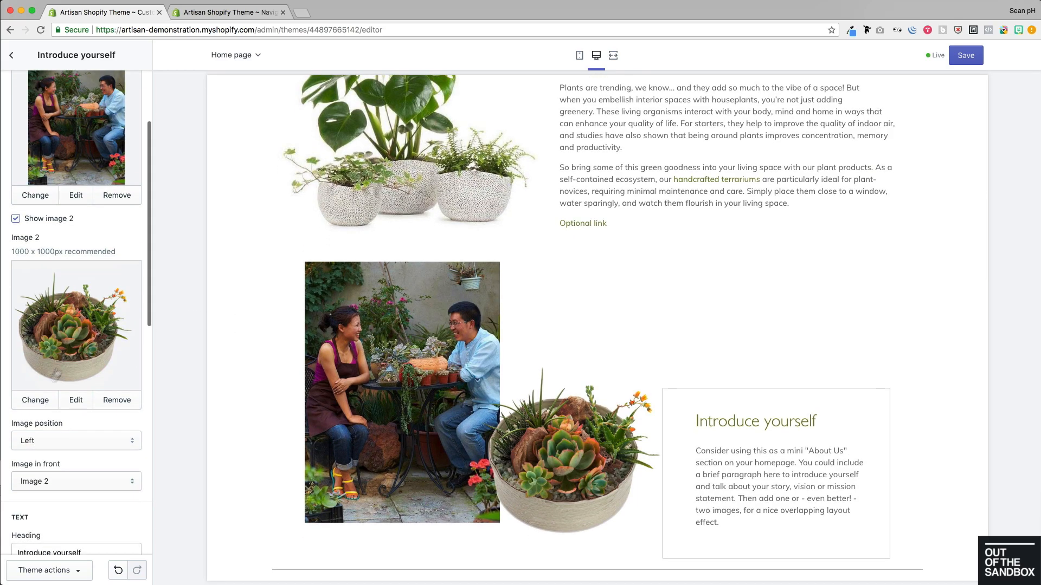
left_click(57, 441)
left_click(57, 452)
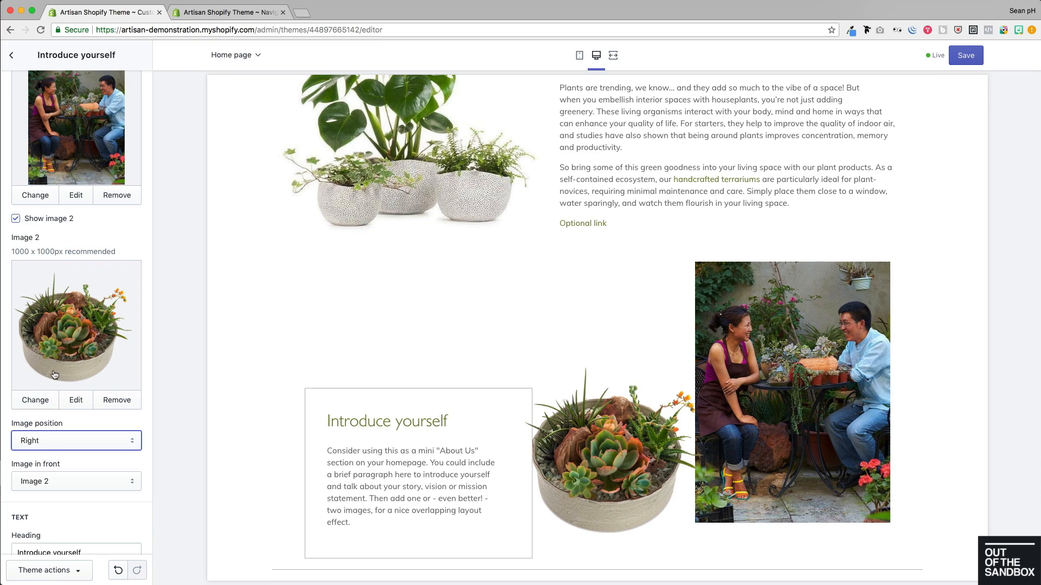
Step: Turn off the border of the Introduce yourself section and change its heading to "Plants are our passion"
scroll(54, 375, "down", 3)
scroll(284, 292, "down", 2)
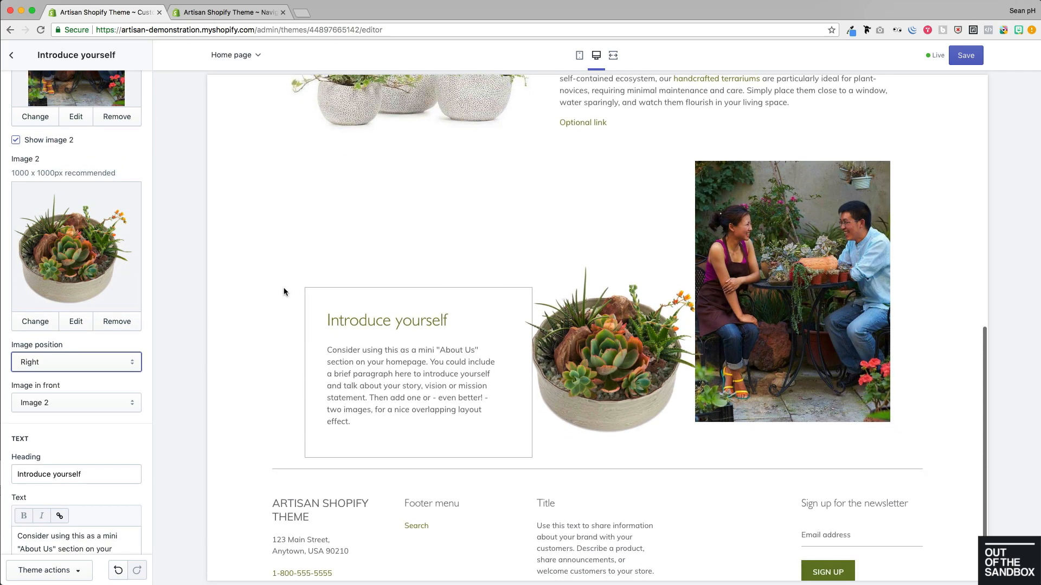
scroll(81, 350, "down", 3)
scroll(81, 351, "down", 2)
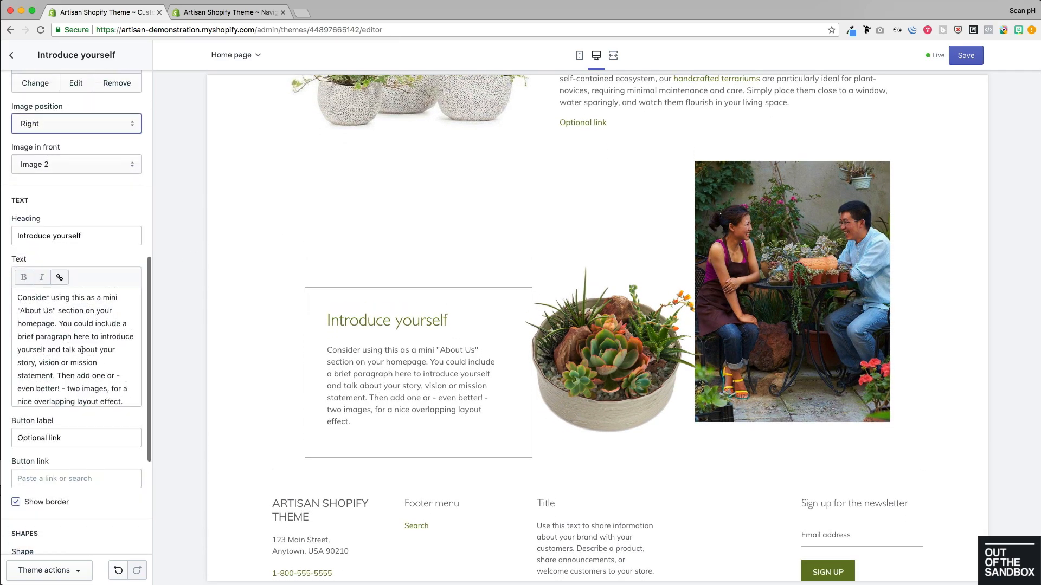
left_click(47, 509)
triple_click(98, 236)
type("Plants are our passion")
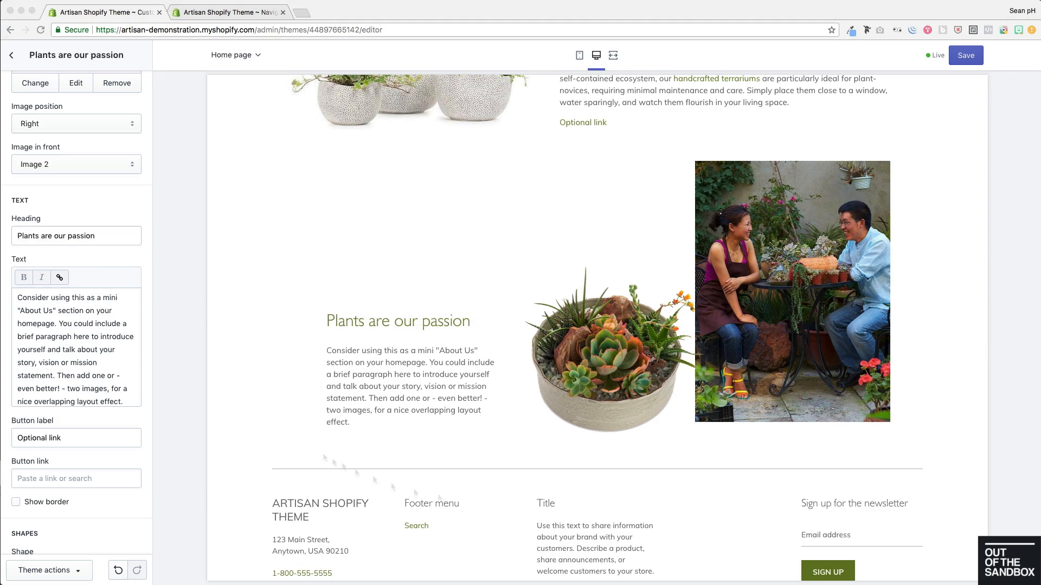
Step: Replace the section's placeholder text with the prepared paragraph introducing the owners, their greenhouse, plant products, services and workshops
key("super+Tab")
left_click(103, 386)
key("super+a")
type("We are Audrey and Min, a husband and wife team with a passion for gardening - we love getting our hands dirty and making things grow!  We have our own sunny greenhouse in Phoenix, Arizona and a wonderful team of equally enthusiastic expert gardeners. We have a rich lineup of plant products including planters, terrariums and succulent wall kits. We also offer numerous services and workshops to help you develop your own green thumb!")
Step: Set the decorative shape of the Plants are our passion section to Square and its color to green #649747
scroll(87, 422, "down", 4)
scroll(321, 312, "up", 3)
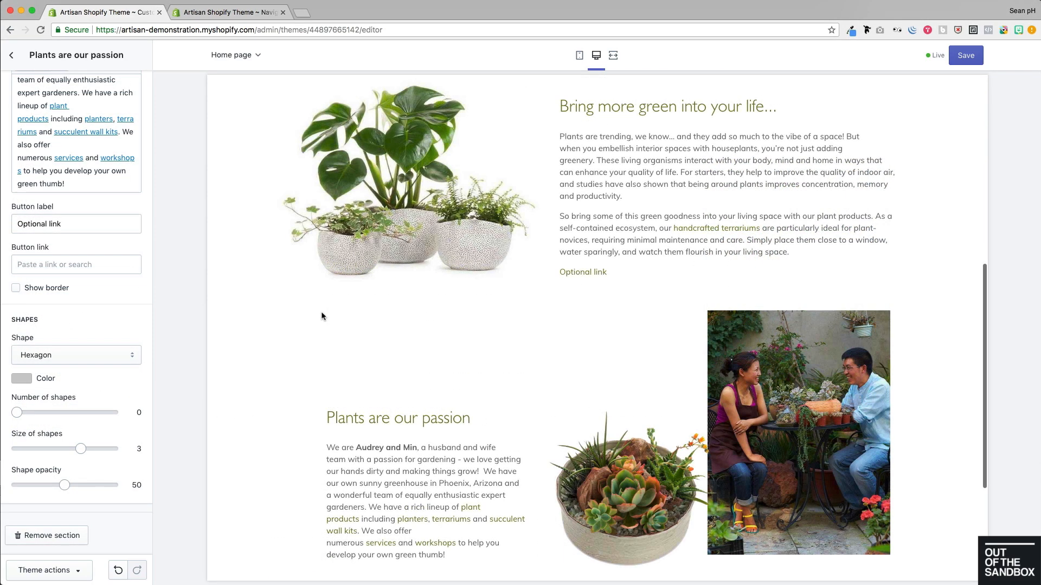
scroll(321, 316, "down", 2)
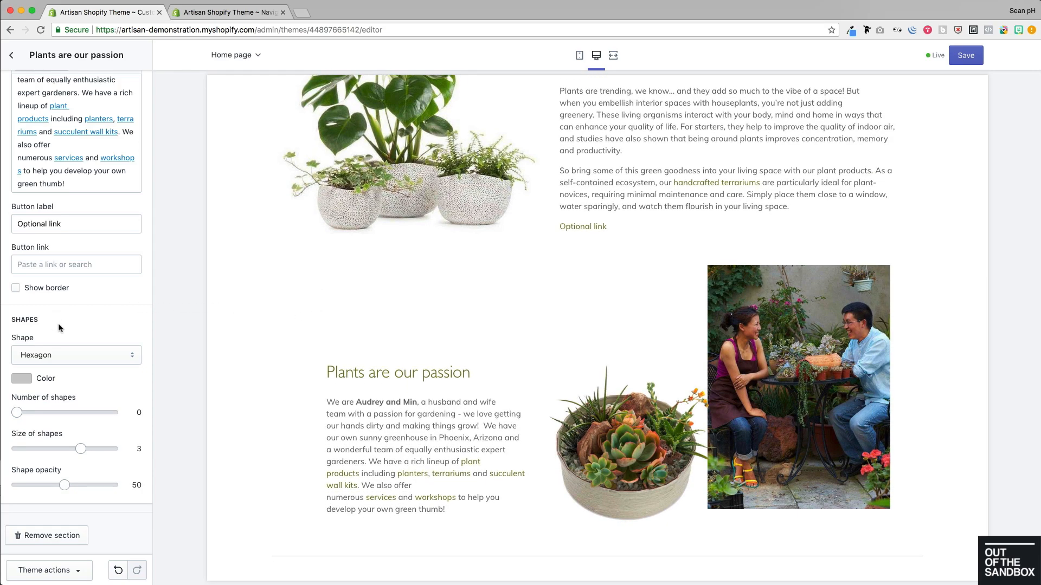
left_click(66, 355)
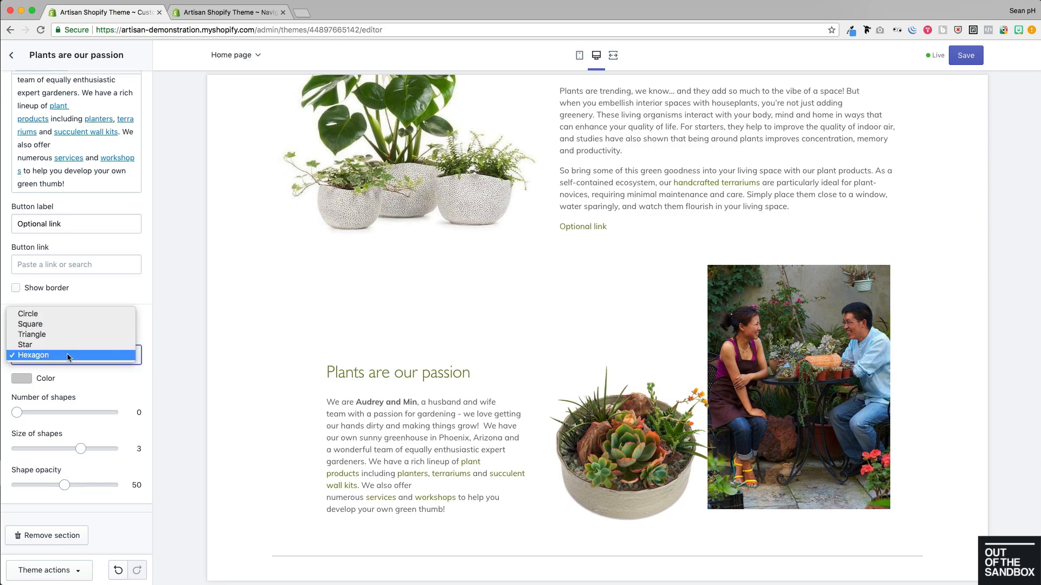
left_click(42, 327)
left_click(21, 379)
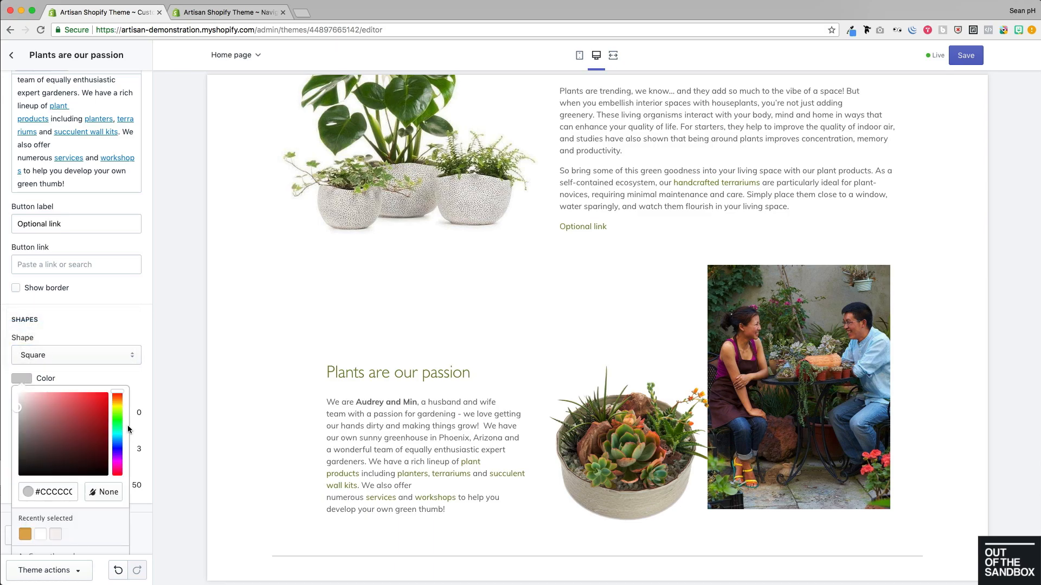
left_click(115, 415)
left_click(63, 448)
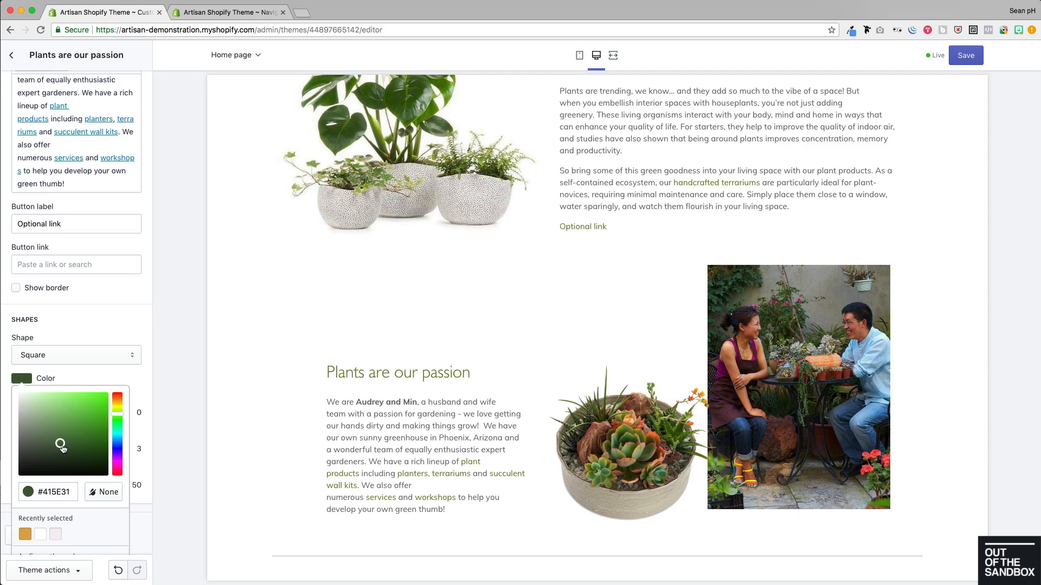
left_click(64, 425)
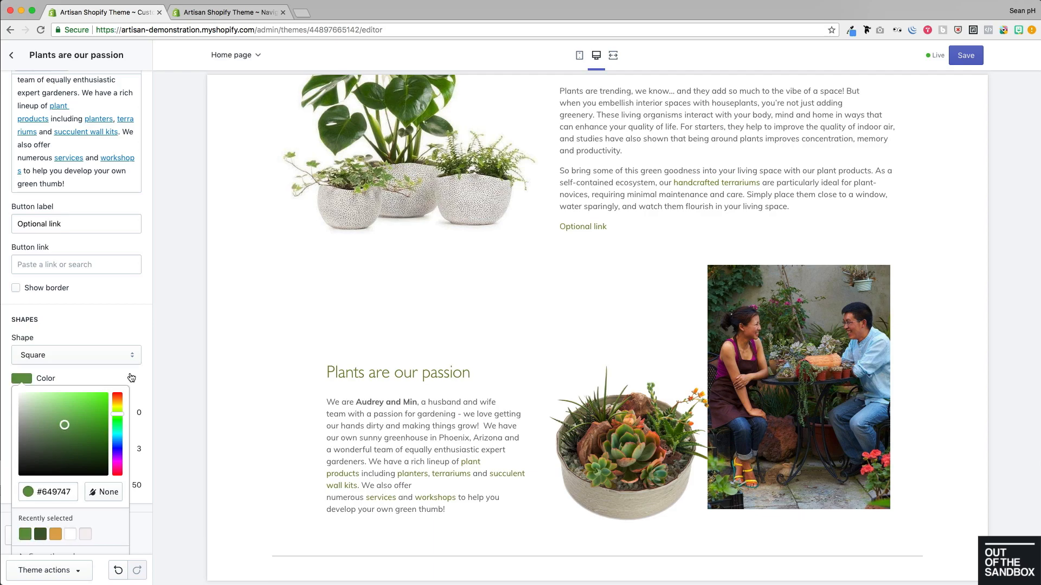
left_click(139, 379)
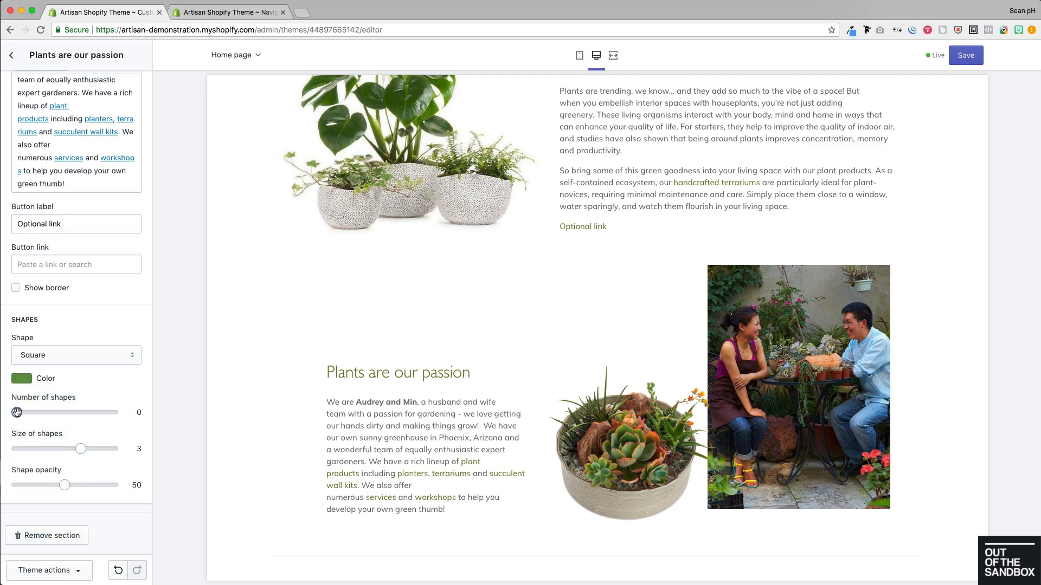
Step: Set the Plants are our passion section's number of shapes to 4, shape size to 2 and shape opacity to 89
left_click_drag(17, 413, 63, 413)
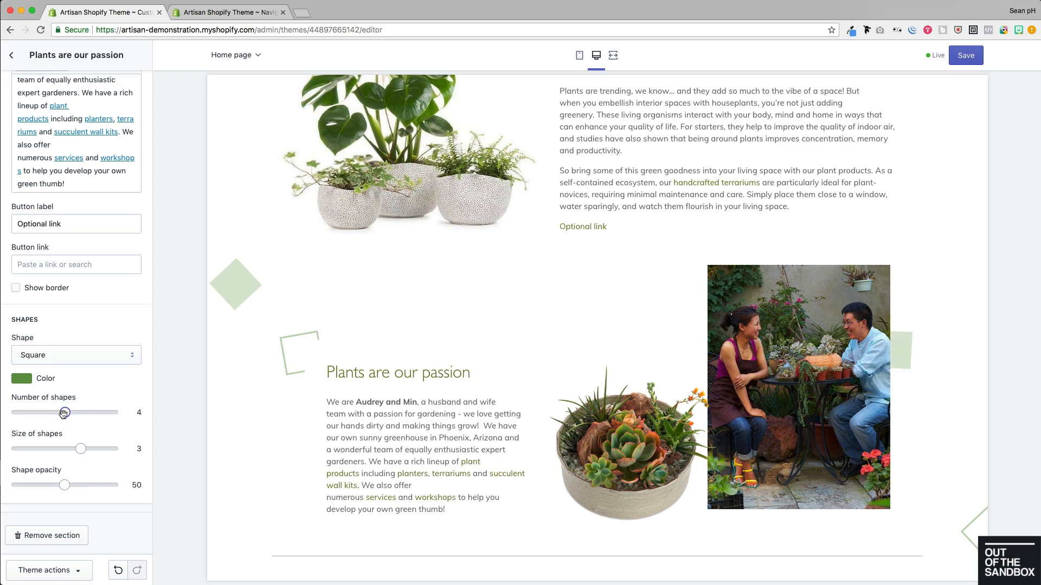
left_click_drag(81, 449, 24, 455)
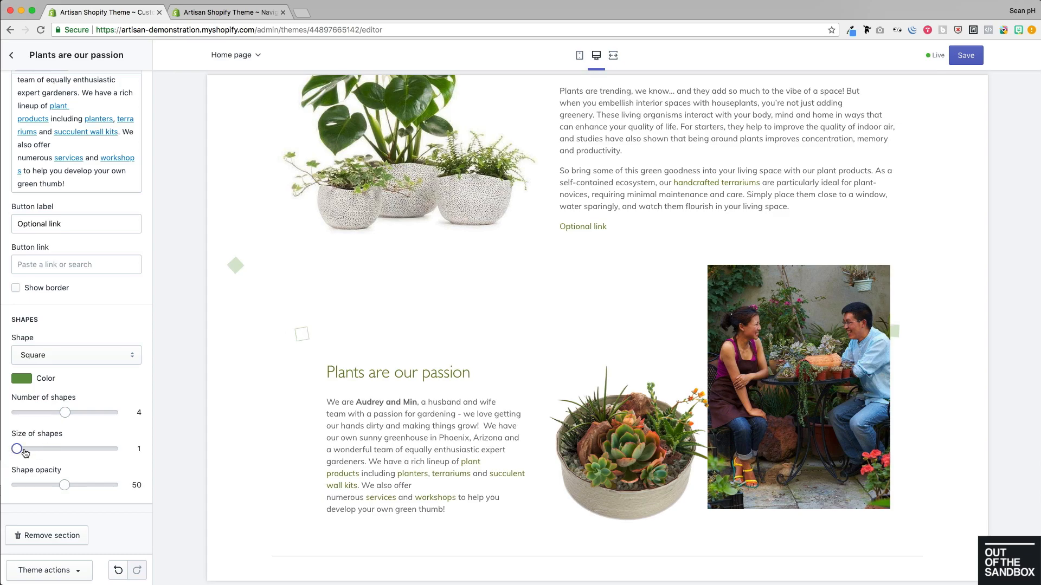
mouse_move(63, 485)
left_mouse_down()
mouse_move(106, 486)
mouse_move(46, 485)
left_mouse_up()
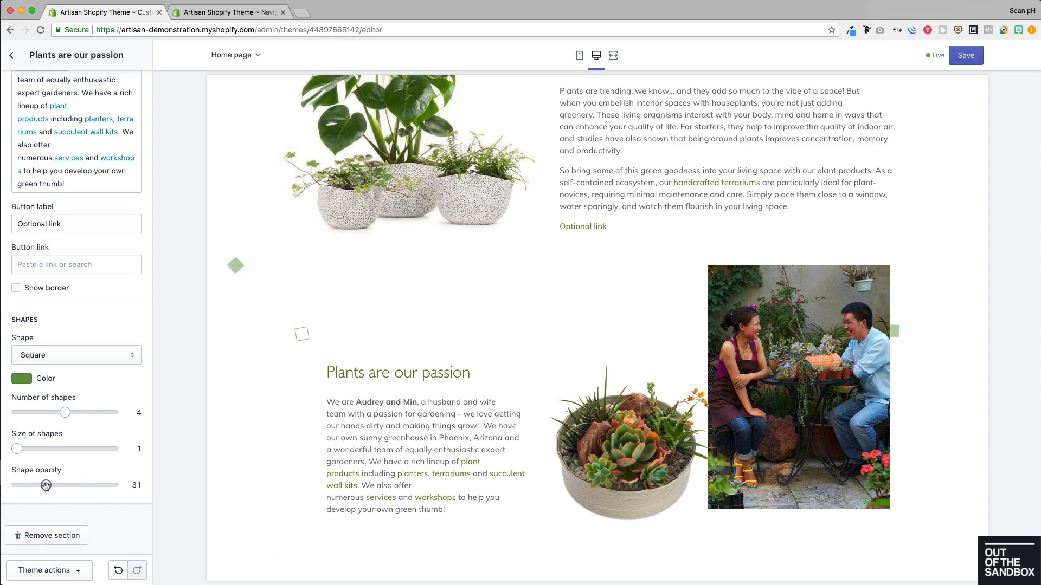
left_click_drag(46, 485, 102, 486)
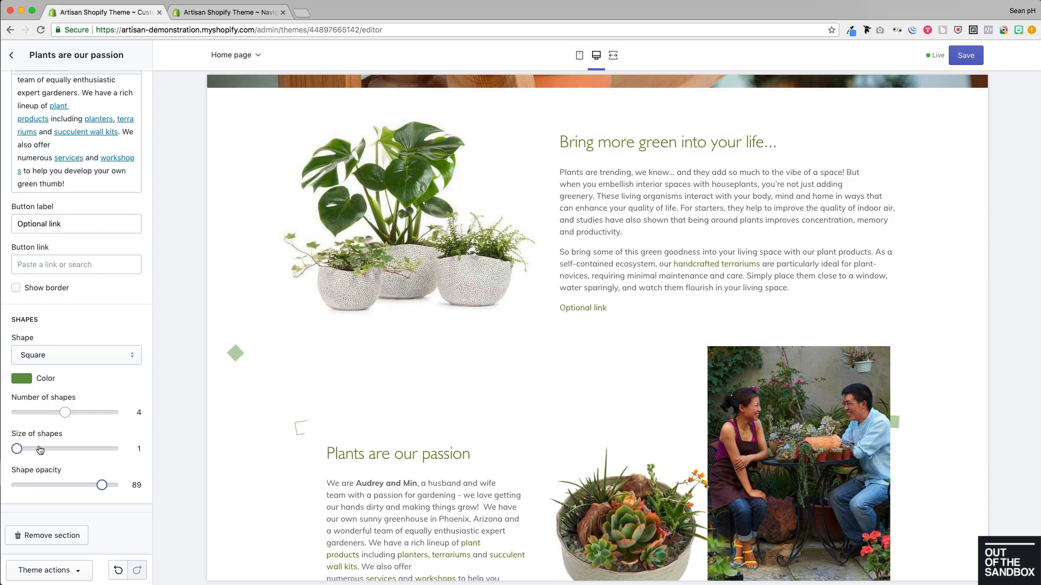
left_click(48, 449)
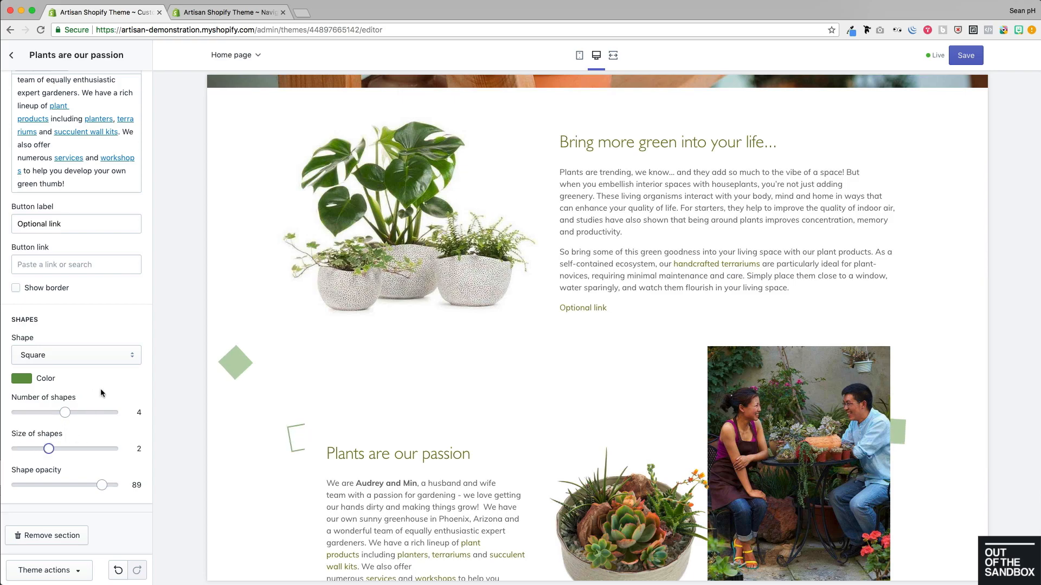
Step: Set the decorative shape of the Bring more green section to Square with a dark green color
left_click(11, 56)
left_click(66, 198)
scroll(66, 203, "down", 10)
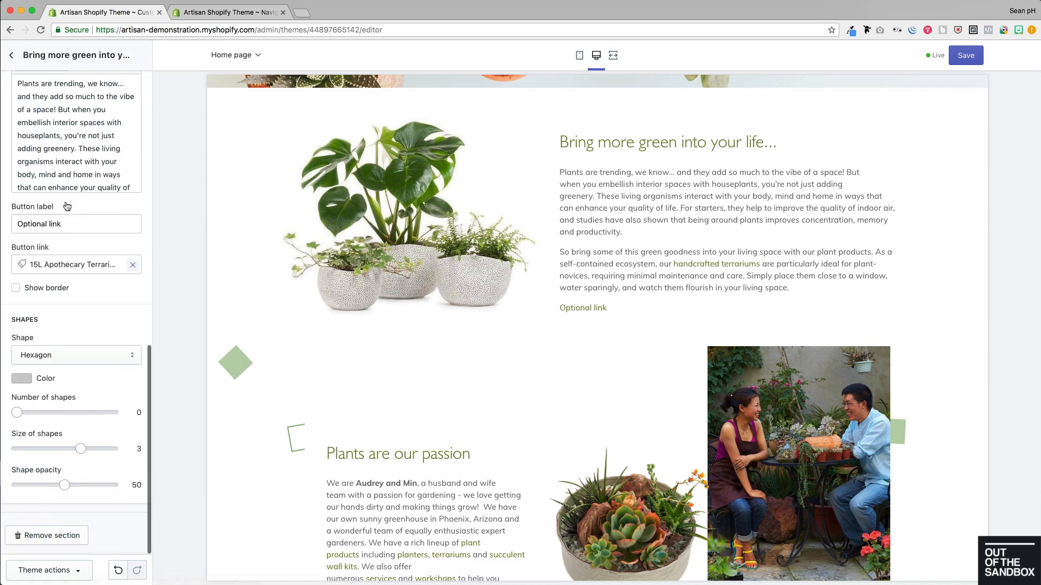
left_click(25, 378)
left_click(38, 356)
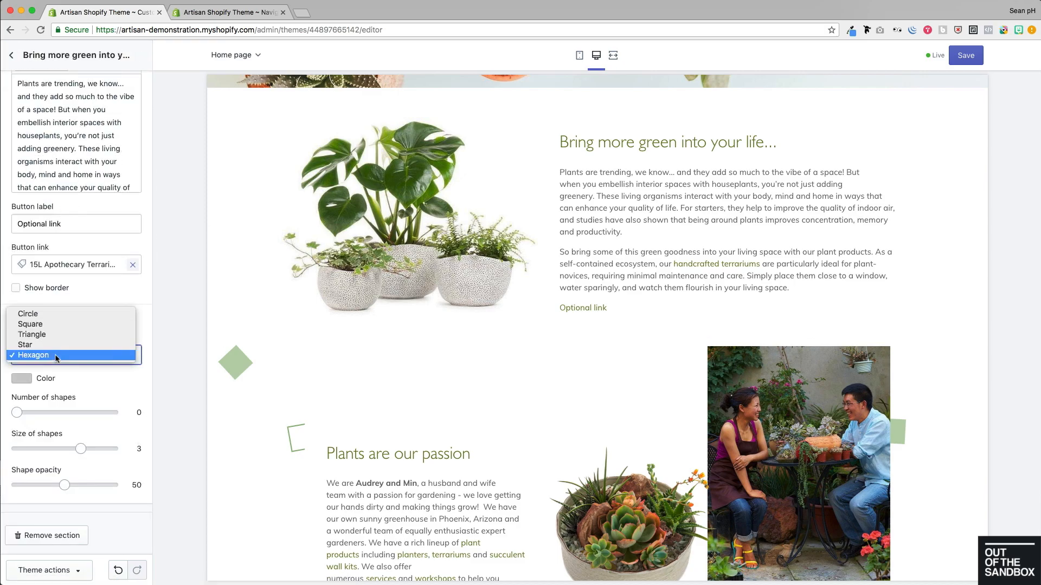
left_click(38, 324)
left_click(21, 379)
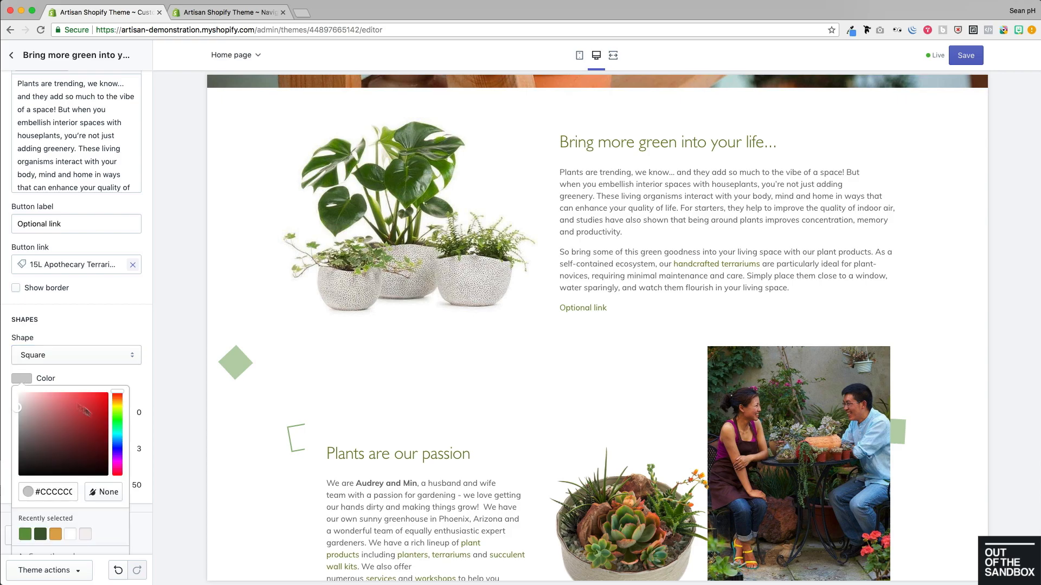
left_click(117, 417)
left_click(81, 436)
left_click(132, 329)
Step: Set the Bring more green section's number of shapes to 3 and size of shapes to 2
left_click(57, 412)
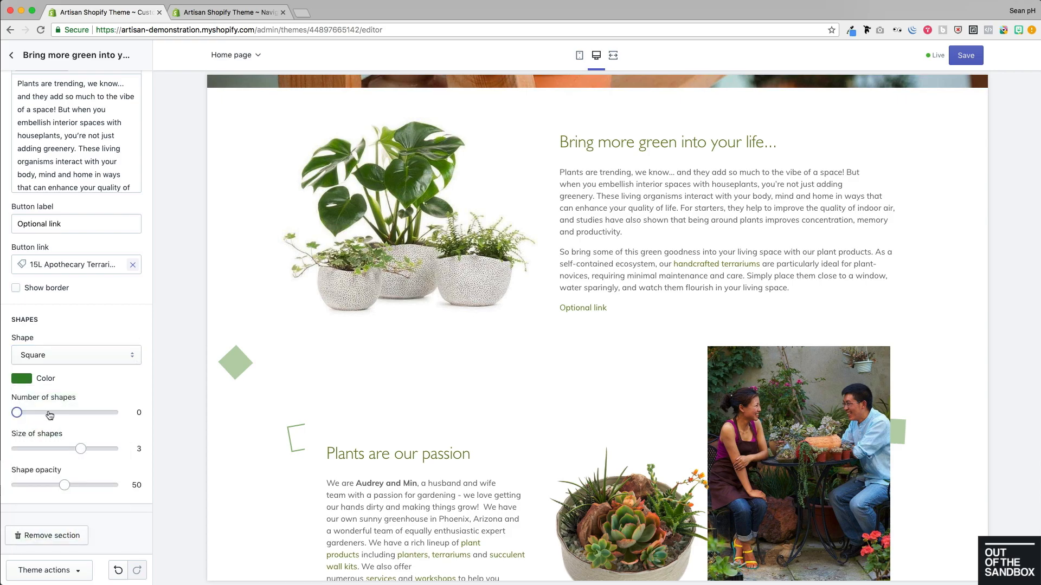
left_click(57, 450)
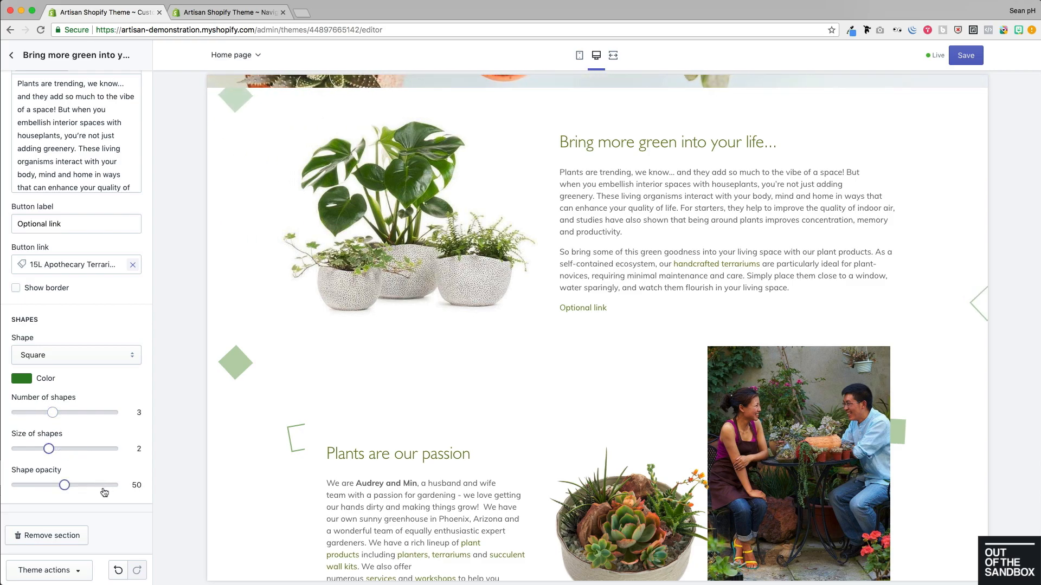
Step: Try the Star and Triangle options as the Bring more green section's decorative shape
left_click(81, 350)
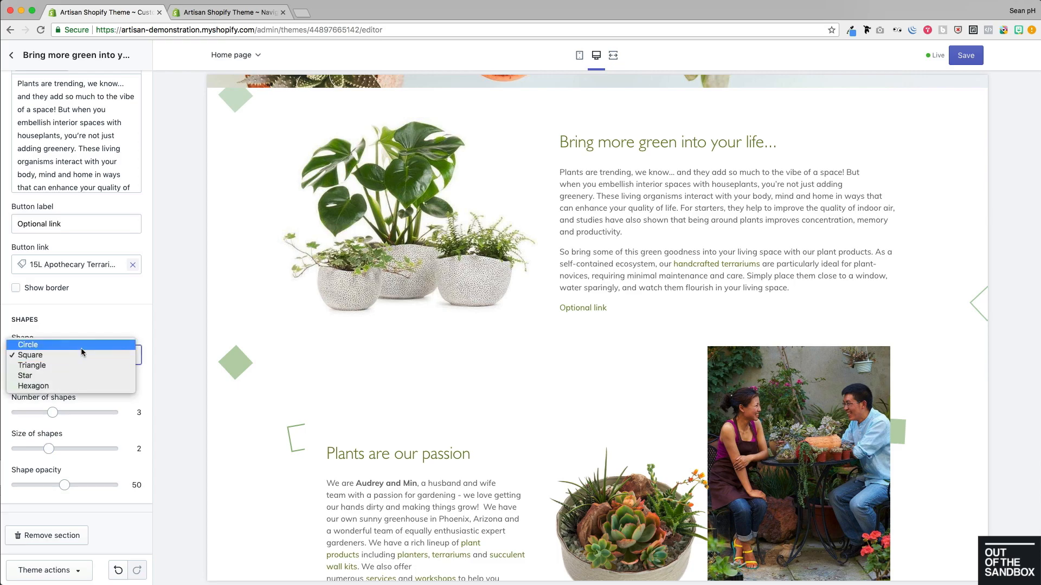
left_click(52, 375)
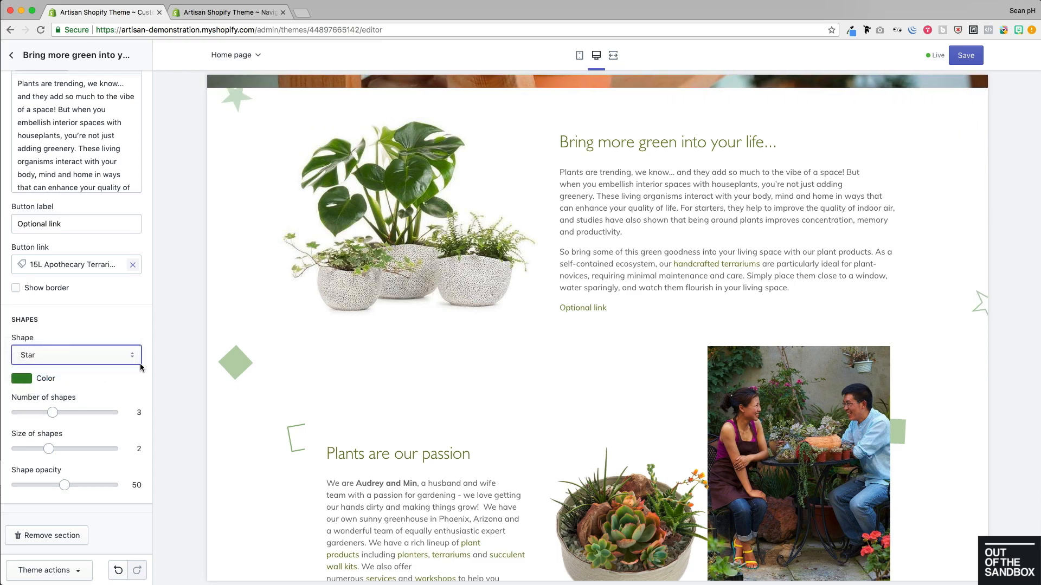
left_click(65, 352)
left_click(33, 344)
Step: Set the Bring more green section's number of shapes to 6 and its decorative shape to Square
left_click(87, 413)
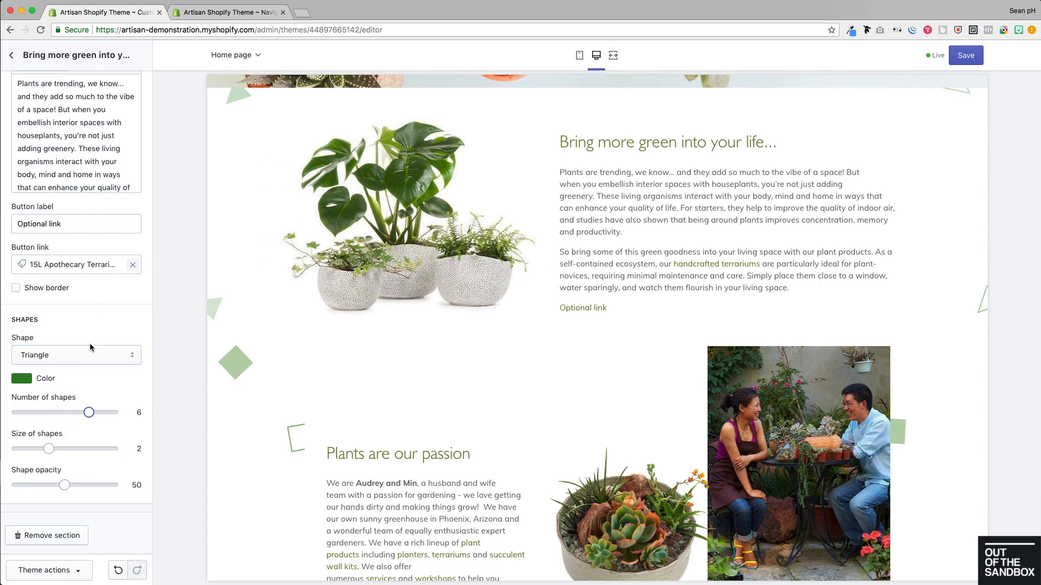
left_click(69, 357)
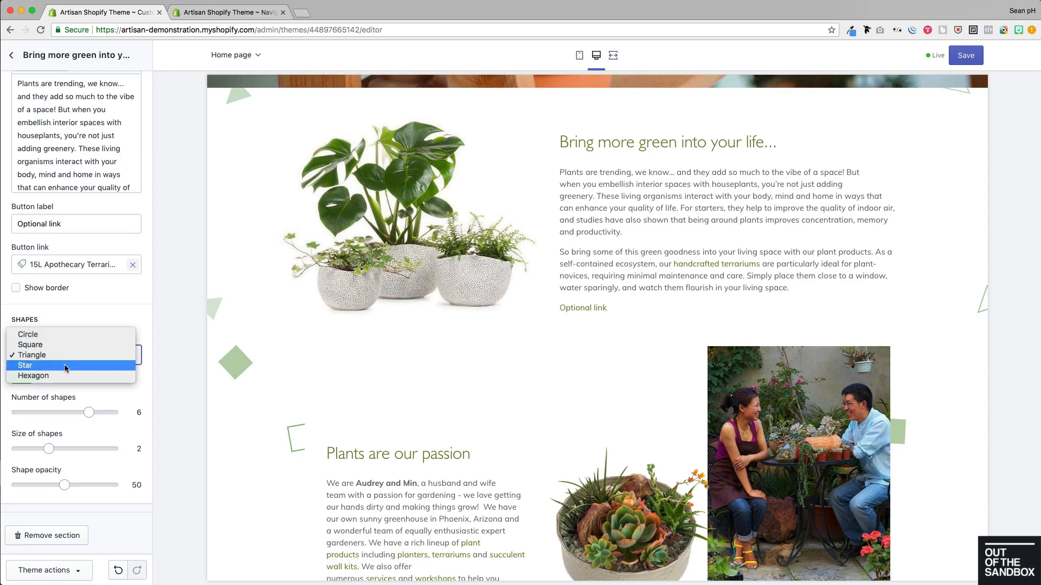
left_click(63, 345)
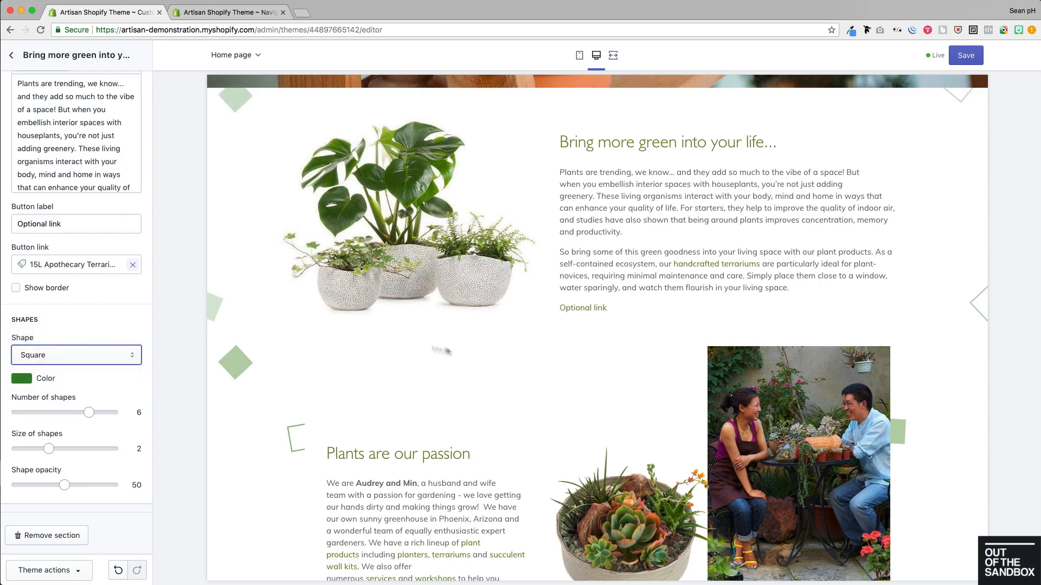
Step: Review the decorated sections in the home page preview and save the theme changes
scroll(492, 356, "down", 5)
scroll(494, 360, "up", 5)
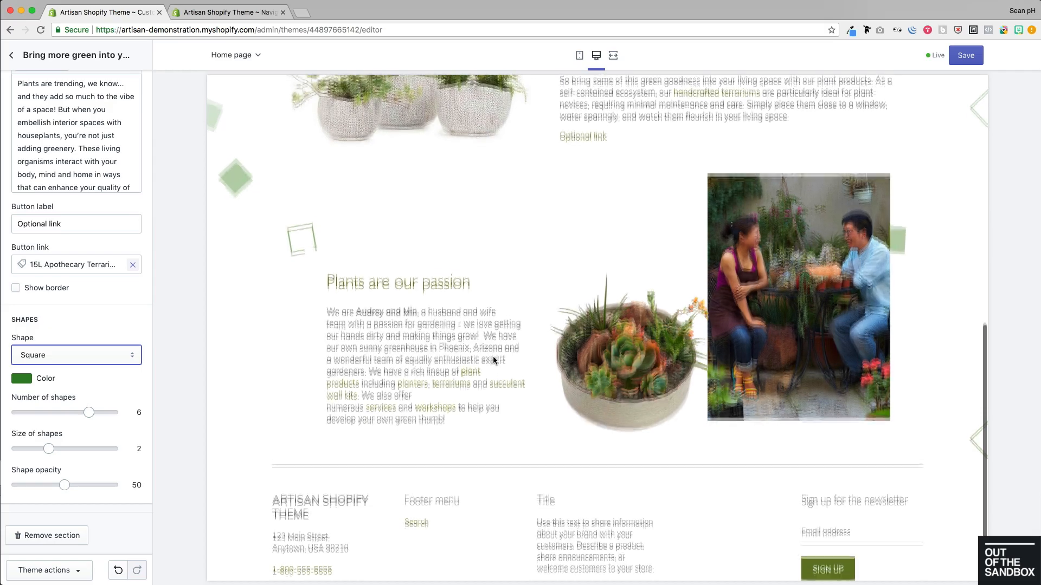
scroll(493, 360, "up", 6)
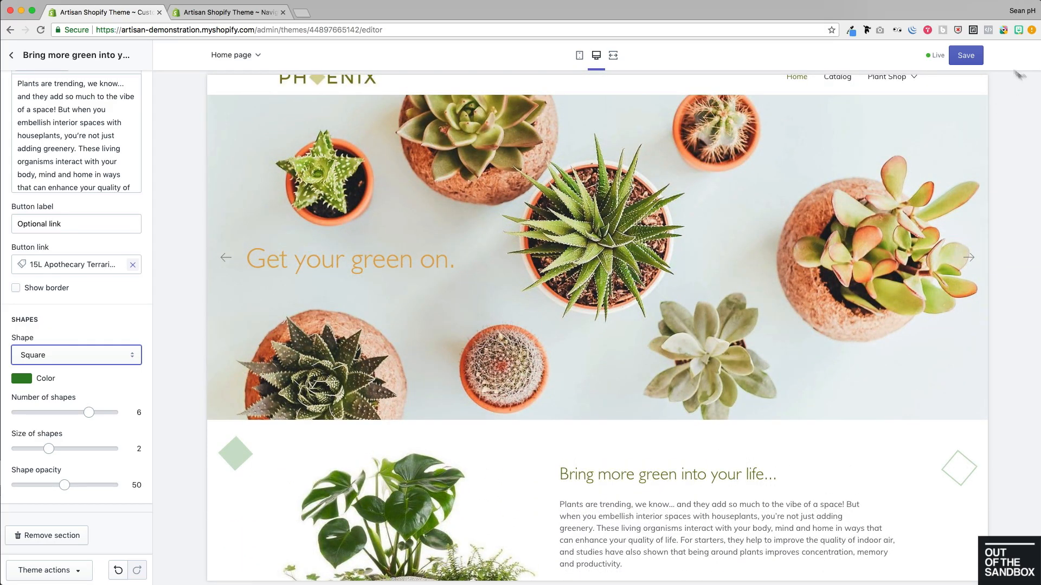
left_click(966, 58)
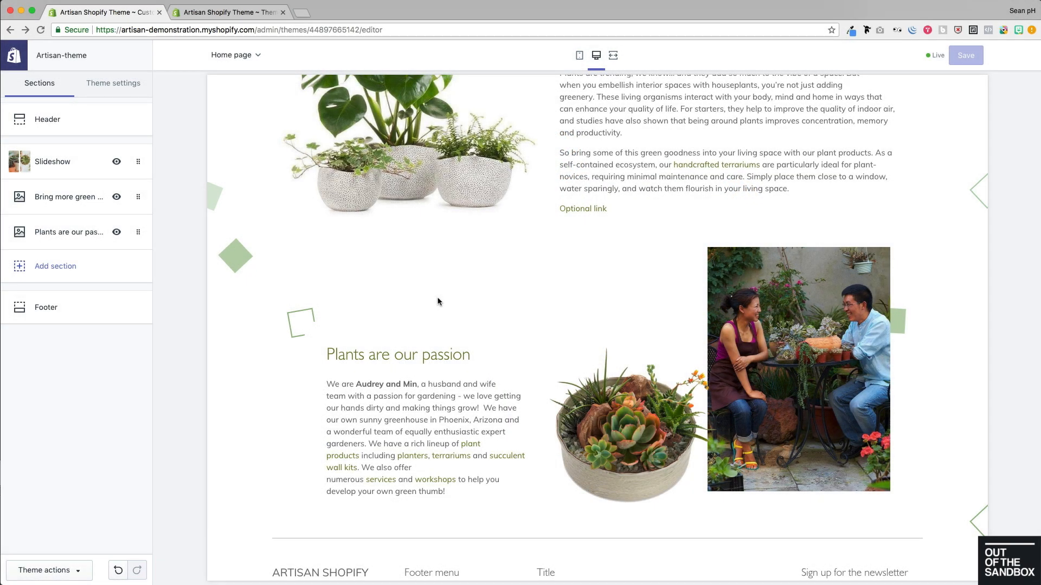
Step: Add a Rich text section to the home page with the heading "Wall planters bring life to vertical spaces"
left_click(49, 267)
scroll(49, 268, "down", 3)
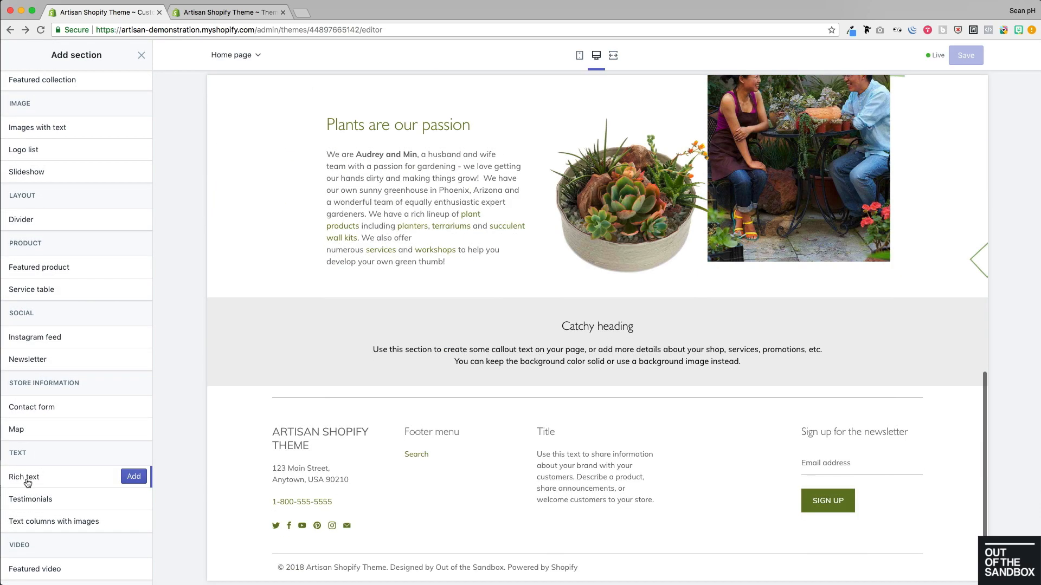
left_click(135, 477)
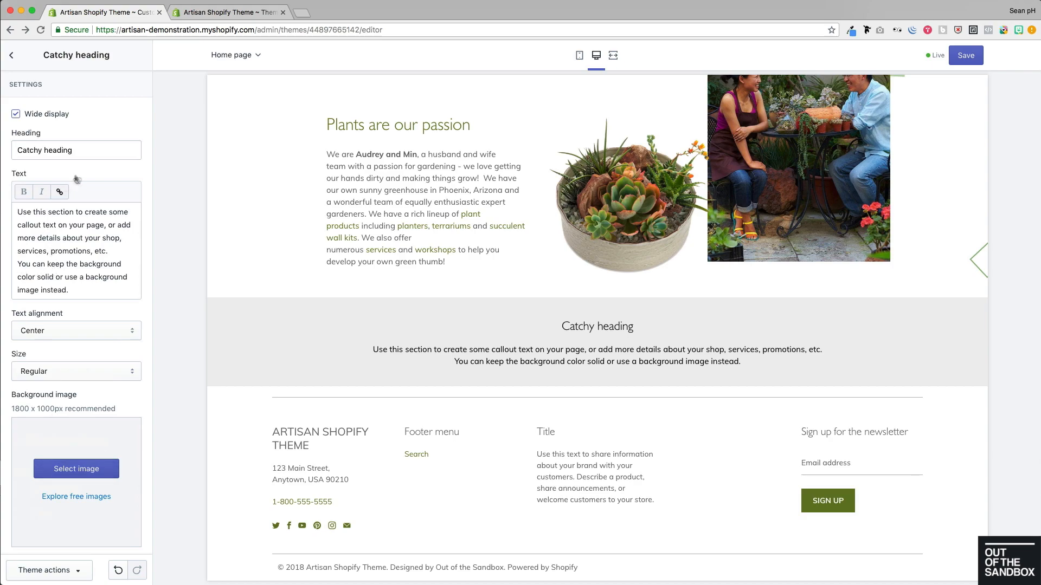
triple_click(90, 152)
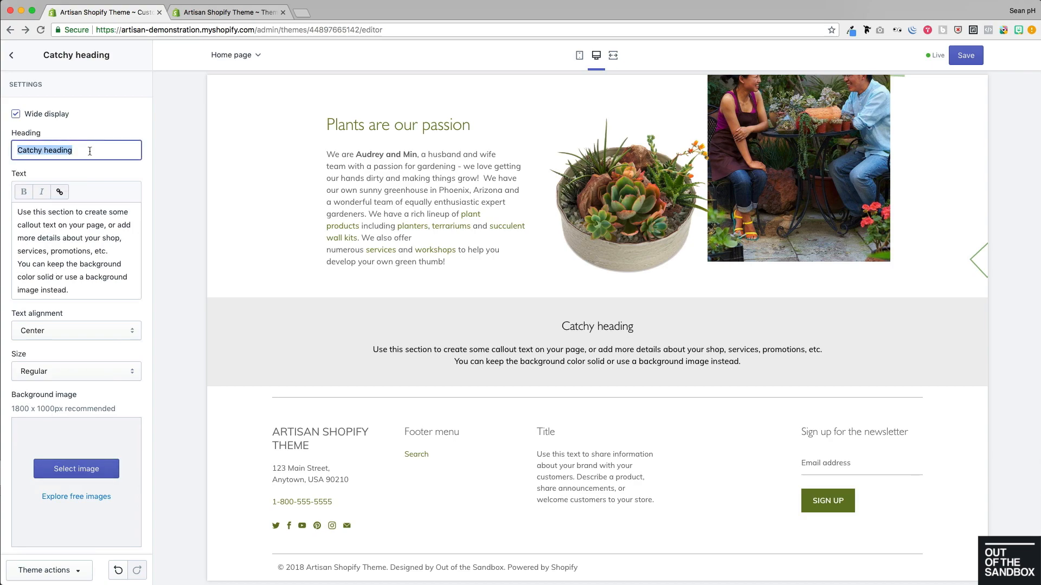
type("Wall planters bring life to vertical spaces")
Step: Delete all the placeholder body text of the wall planters rich text section
triple_click(80, 292)
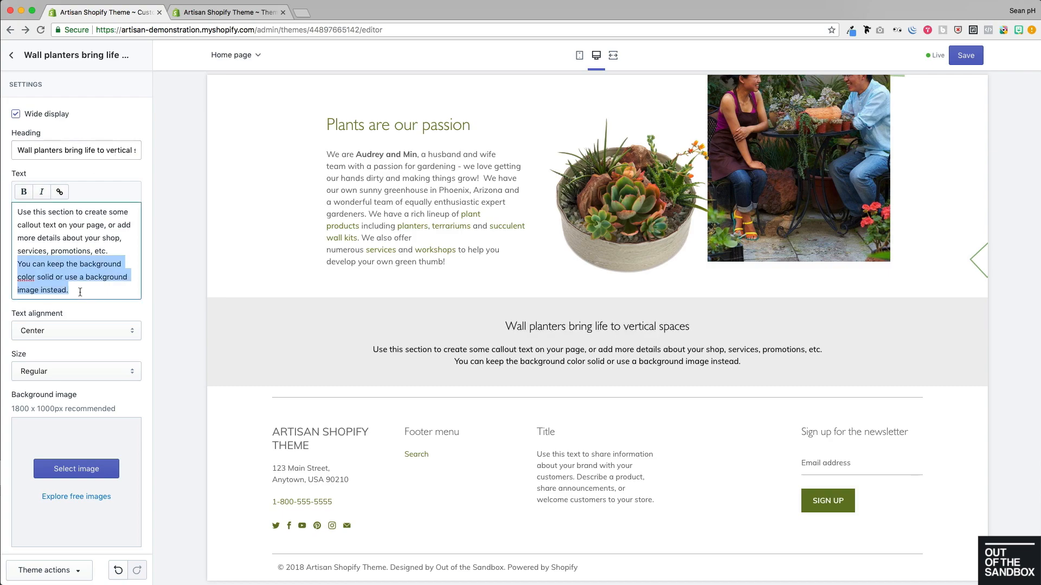
triple_click(80, 292)
triple_click(80, 292)
left_click(76, 292)
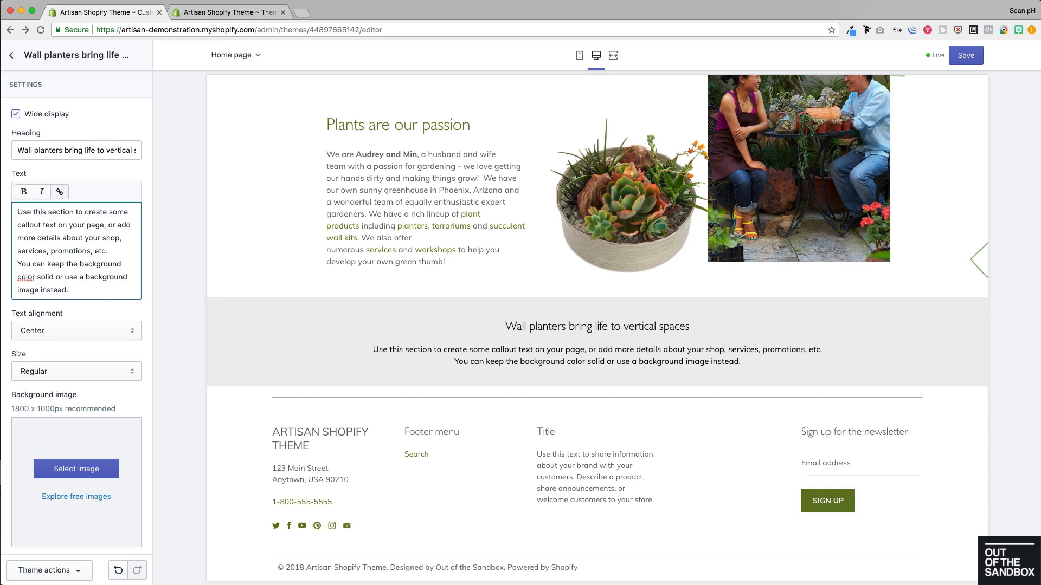
left_click_drag(74, 288, 11, 204)
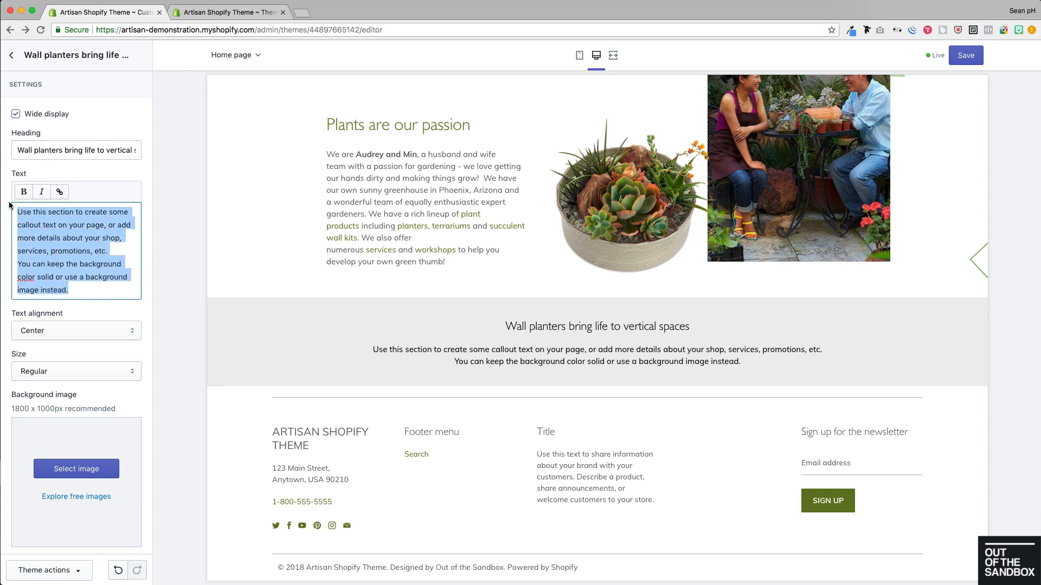
key("BackSpace")
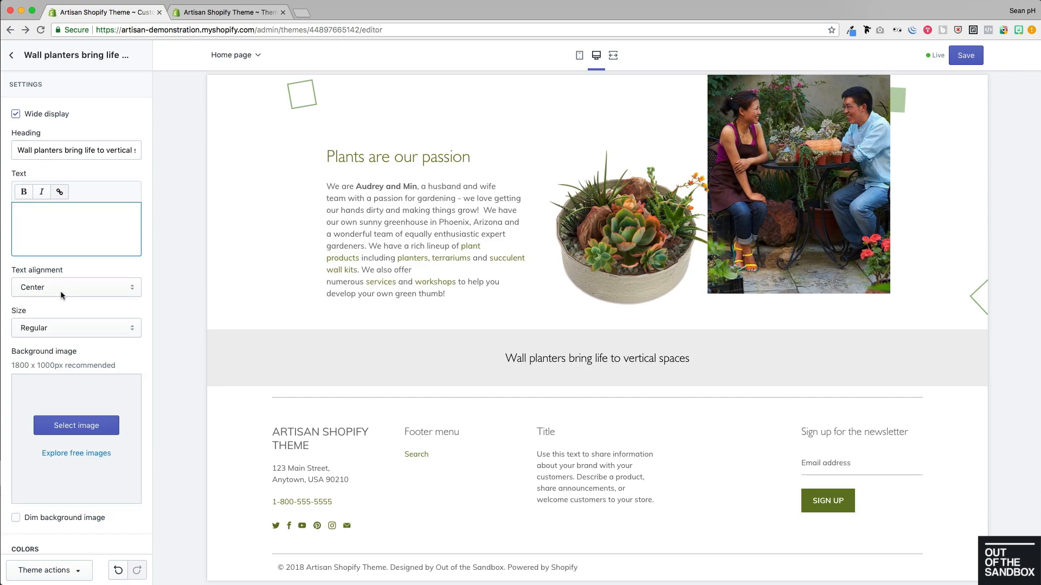
Step: Set the wall planters section's text size to Large, keeping the Center alignment
left_click(62, 291)
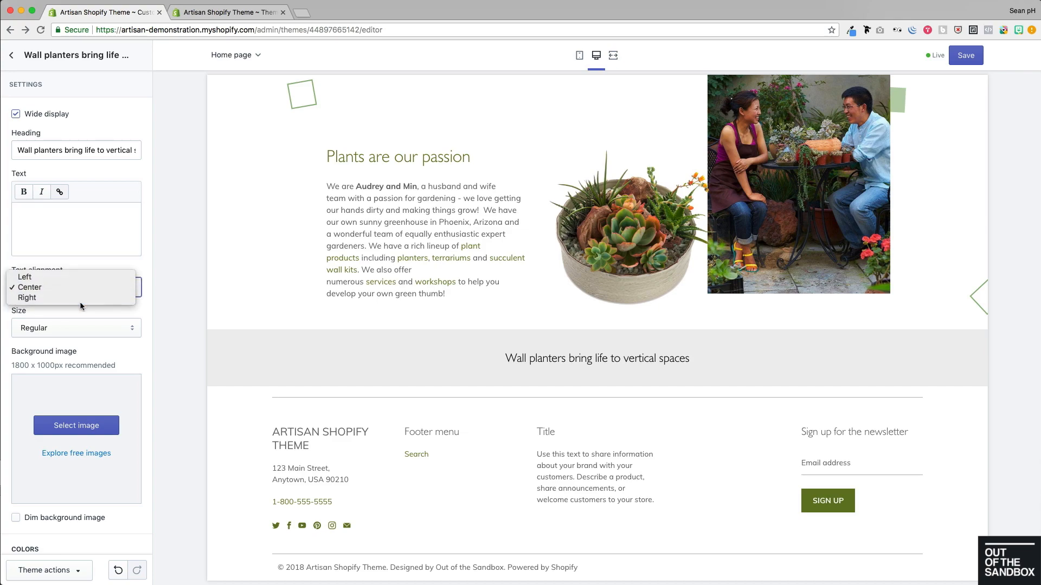
left_click(125, 333)
left_click(100, 329)
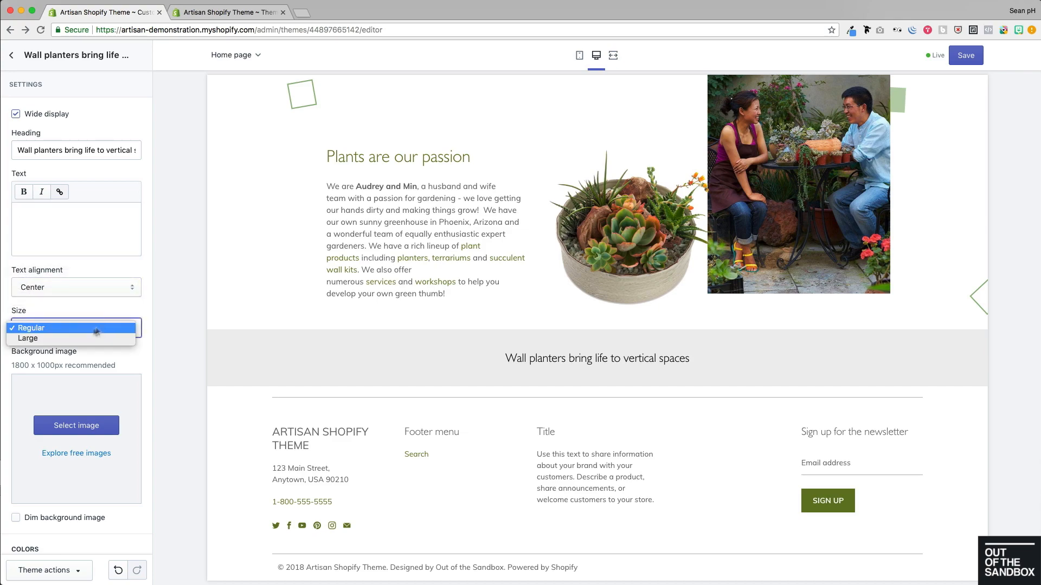
left_click(73, 337)
Step: Change the wall planters section's text color to a muted red, leaving the grey background color as it is
scroll(108, 361, "down", 4)
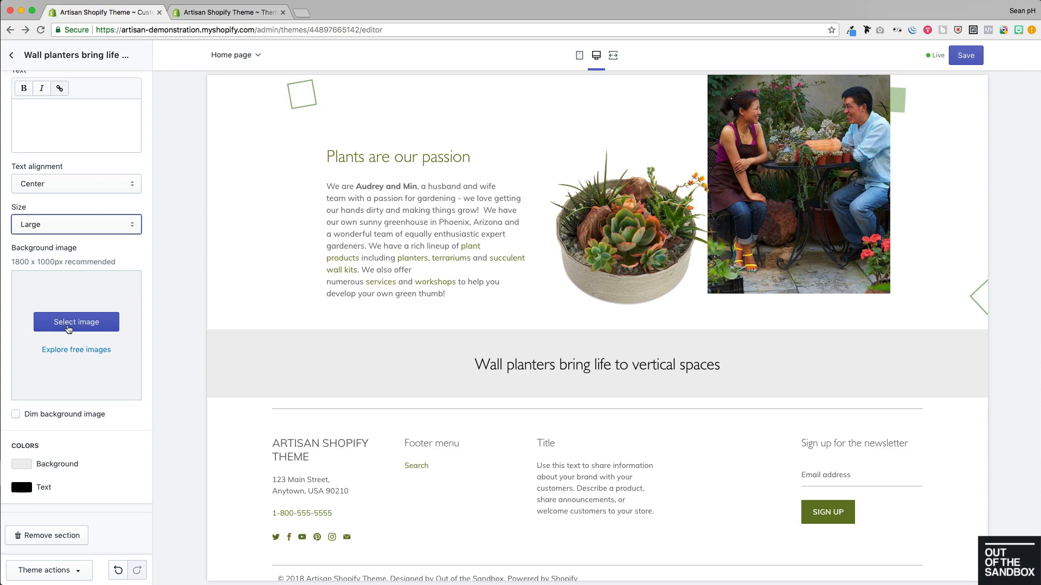
left_click(23, 466)
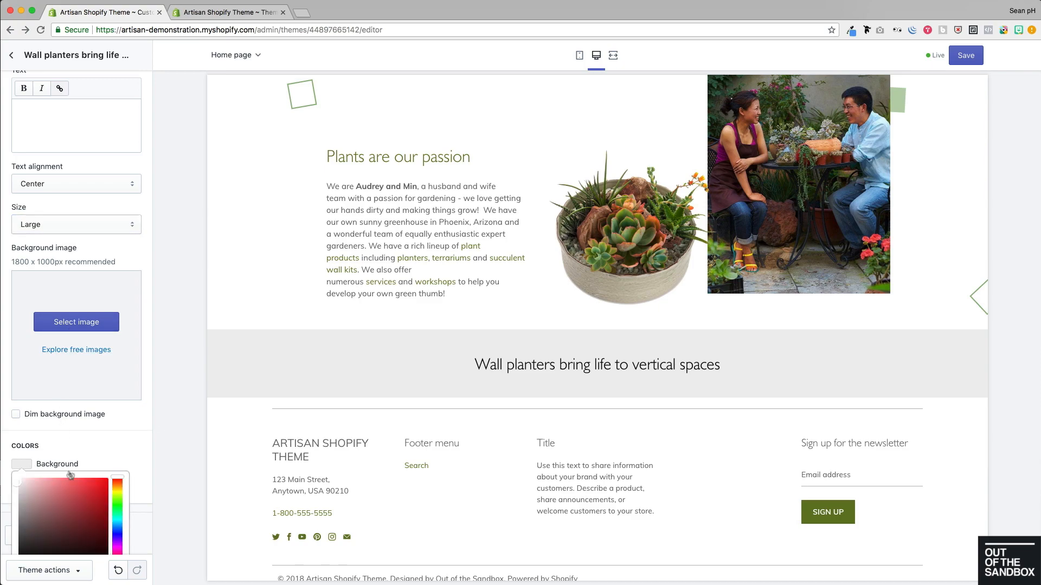
left_click(112, 428)
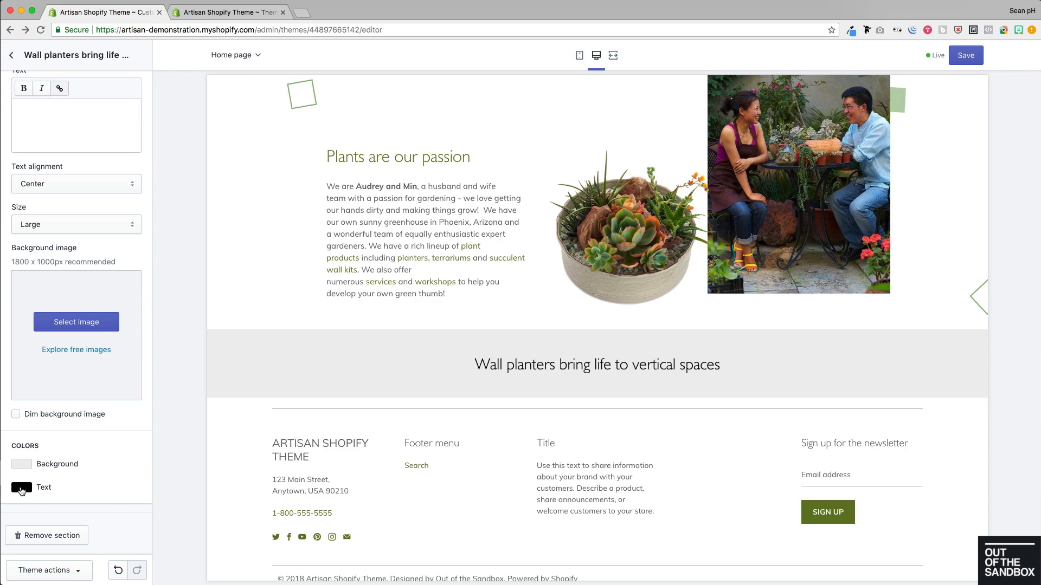
left_click(22, 488)
left_click(46, 523)
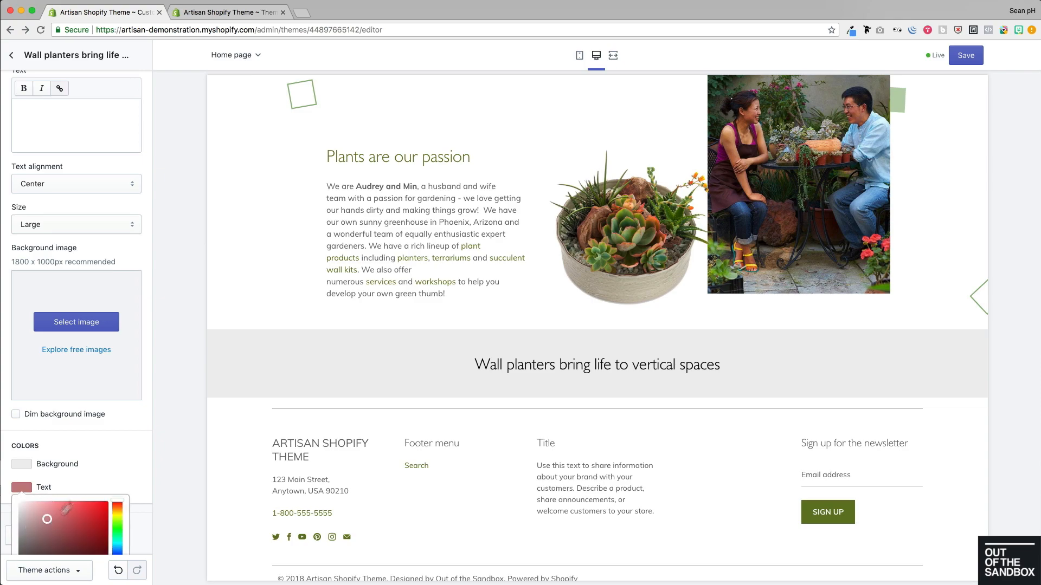
left_click(122, 438)
Step: Turn off wide display for the wall planters section, save the change and return to the section list
scroll(122, 438, "up", 2)
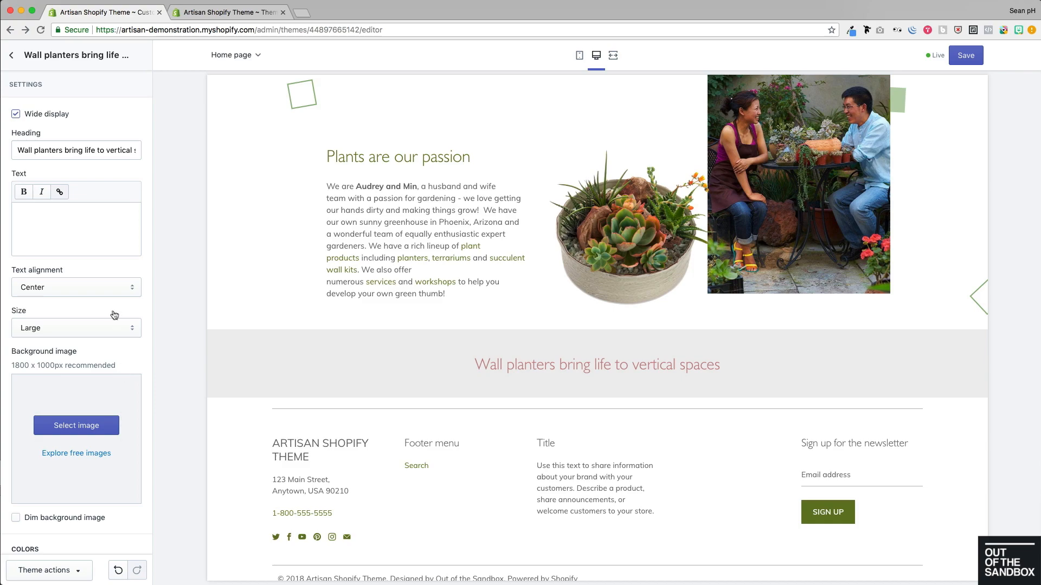
left_click(16, 115)
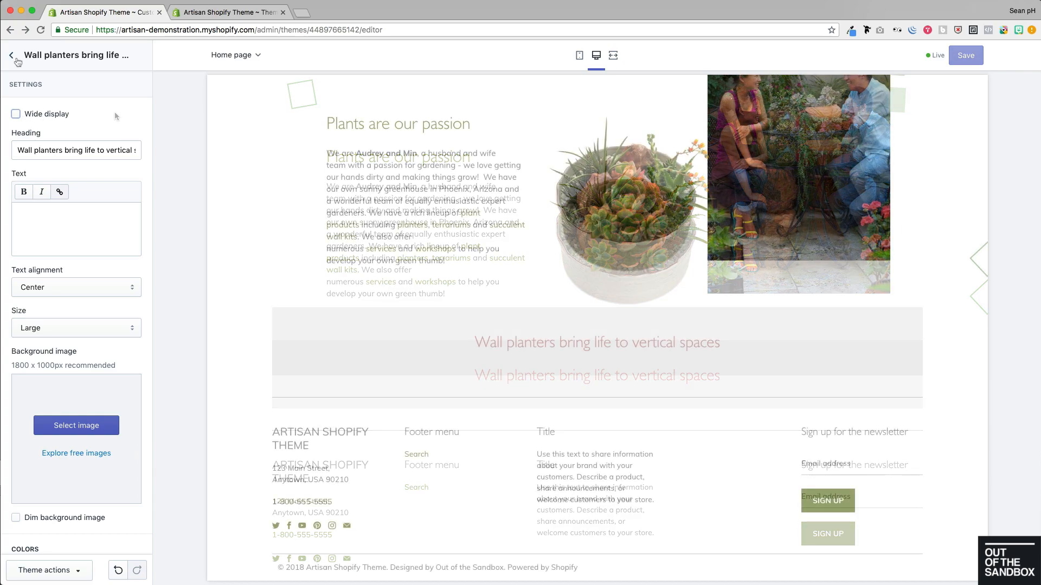
left_click(17, 61)
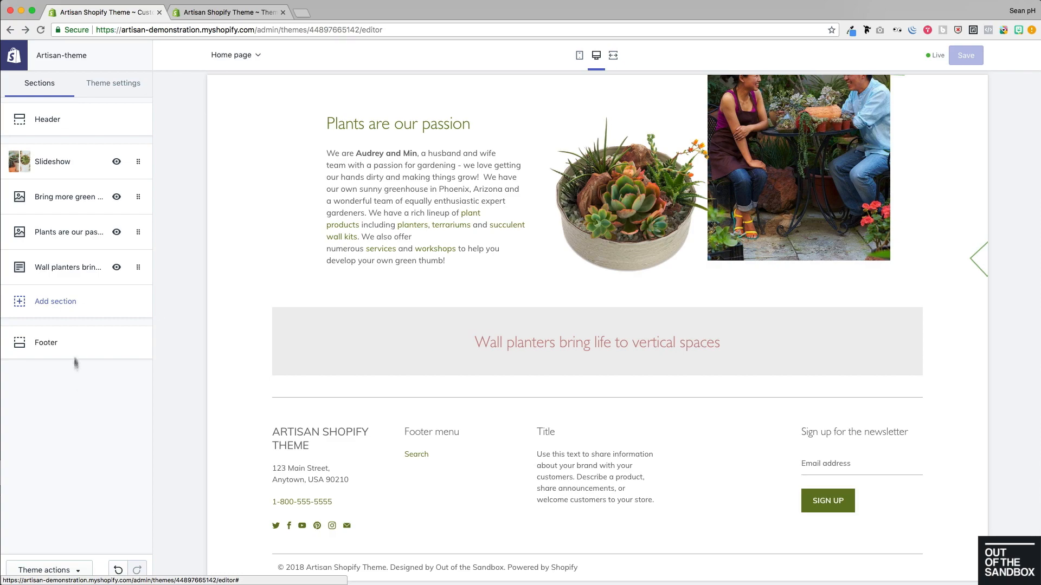
Step: Add a Featured collection section below the wall planters heading and assign it the Succulent Wall Planters collection
left_click(61, 307)
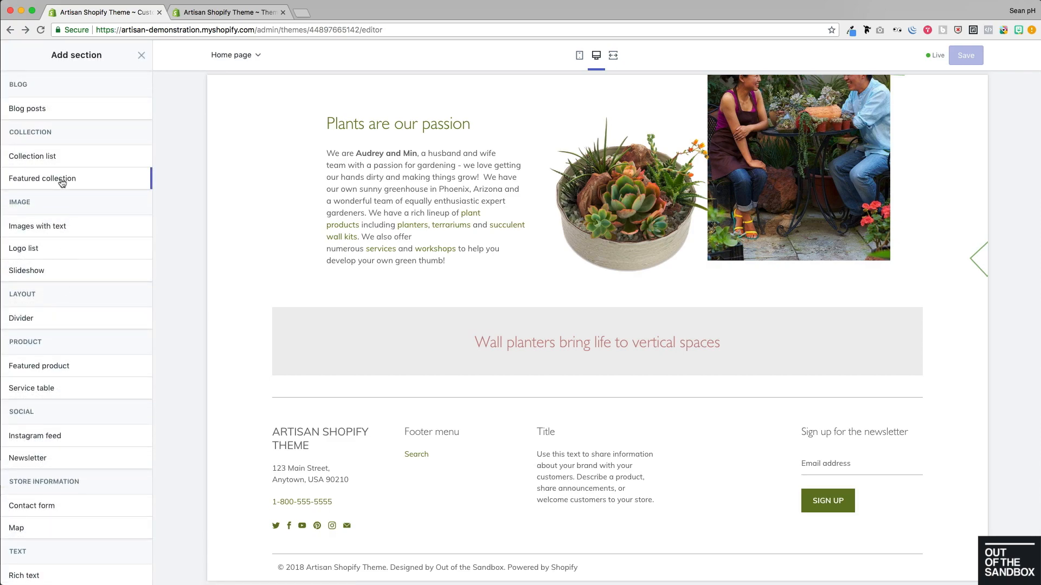
left_click(142, 183)
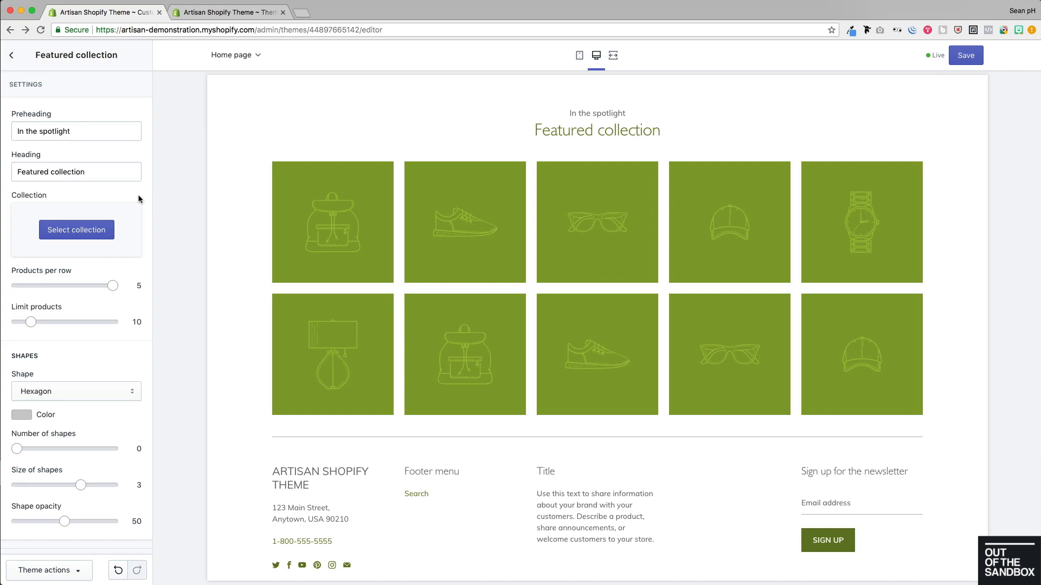
left_click(73, 230)
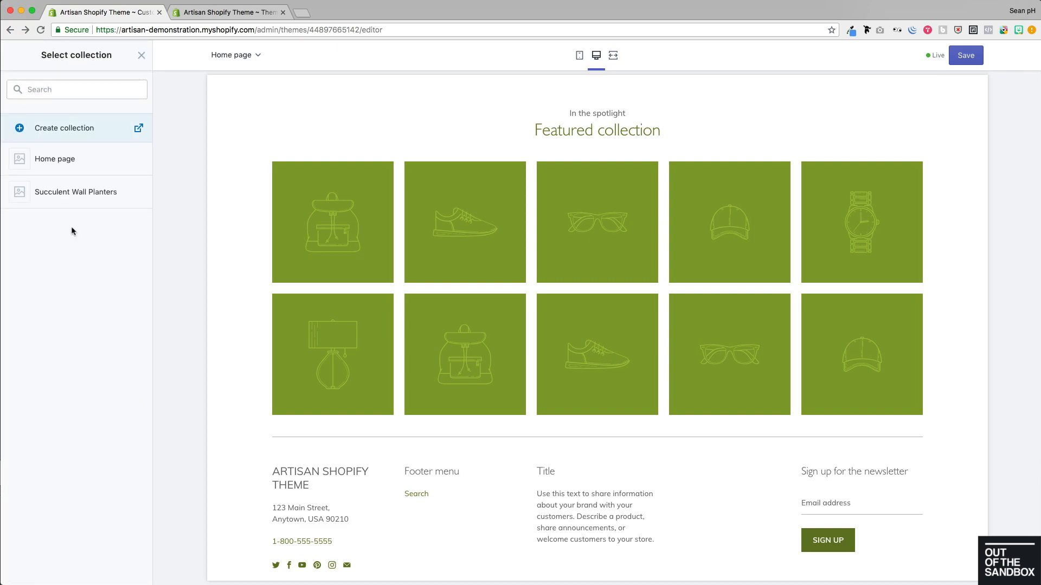
left_click(61, 194)
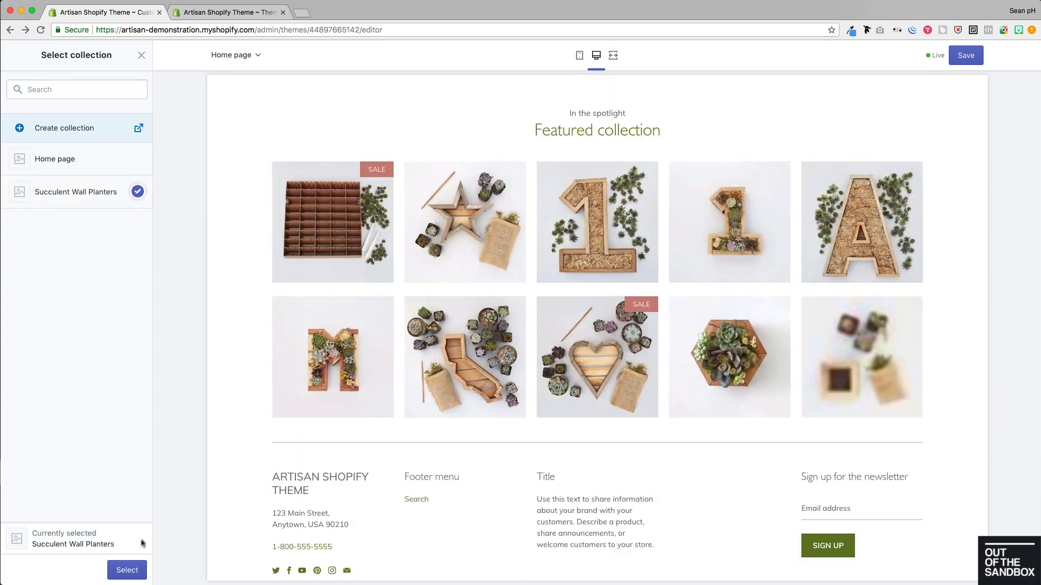
left_click(129, 570)
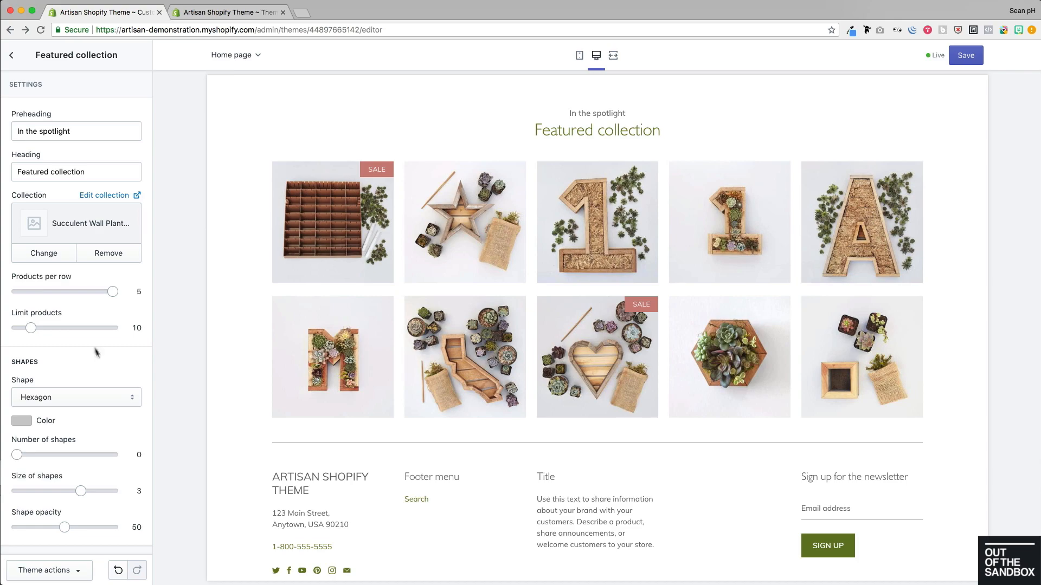
Step: Clear the preheading and heading of the Featured collection section
left_click(82, 126)
key("alt+shift+Left")
key("alt+shift+Left")
key("alt+shift+Left")
key("BackSpace")
double_click(113, 169)
key("alt+shift+Left")
key("BackSpace")
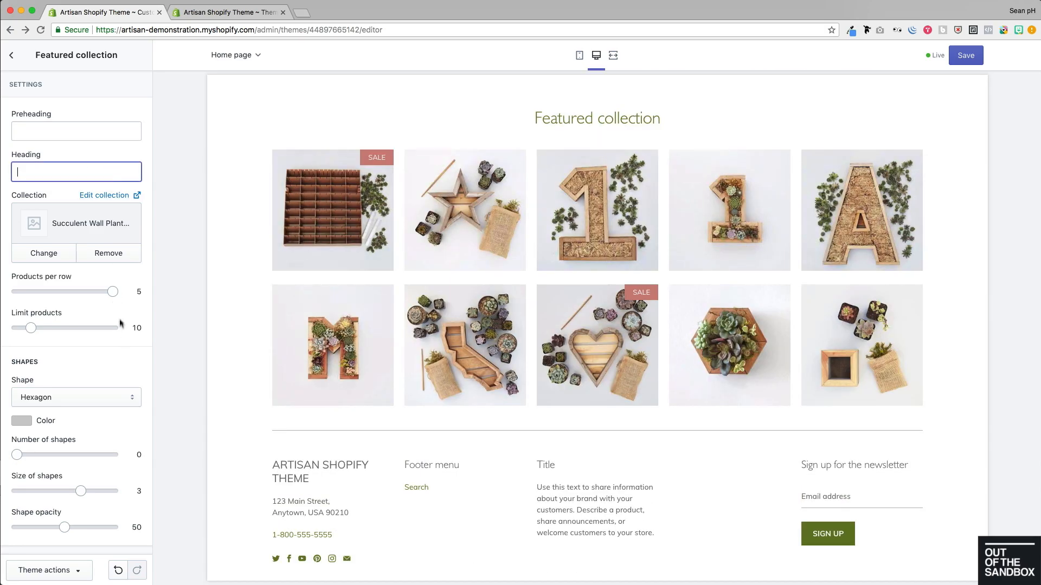
Step: Try 2 and 4 products per row in the Featured collection section, and return the setting to 5
left_click_drag(112, 292, 17, 293)
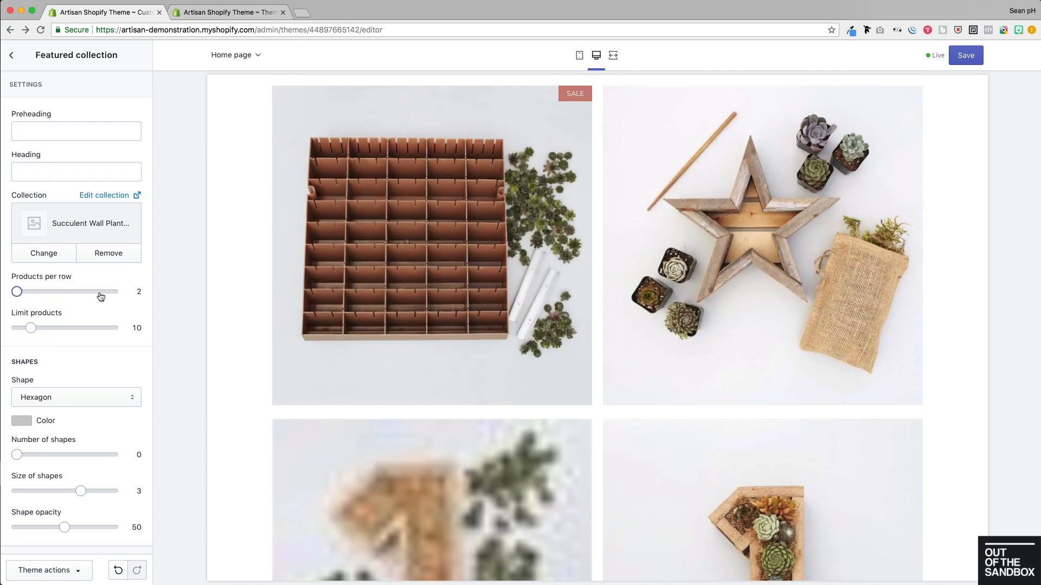
left_click(94, 295)
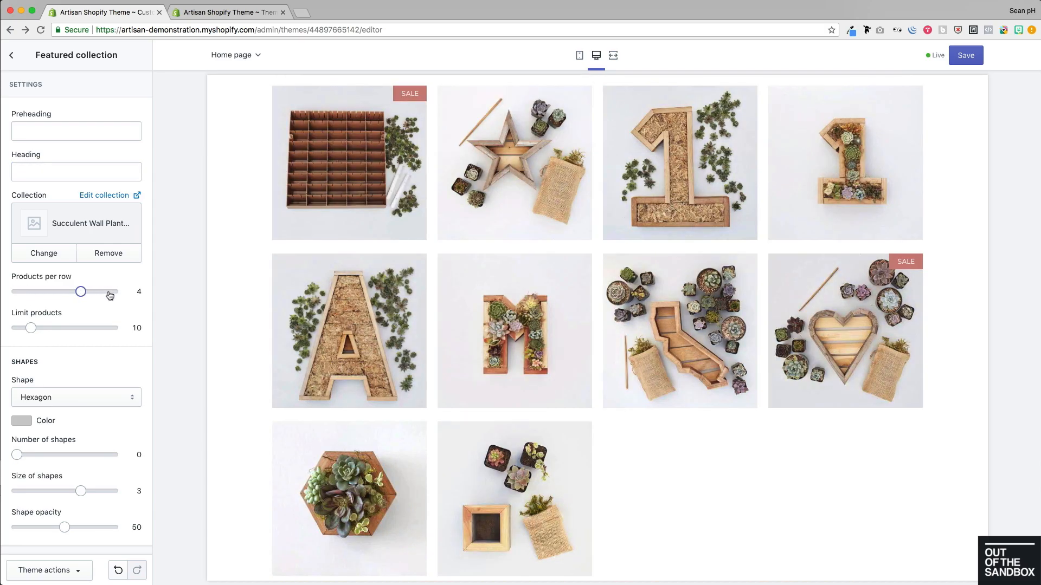
left_click(113, 291)
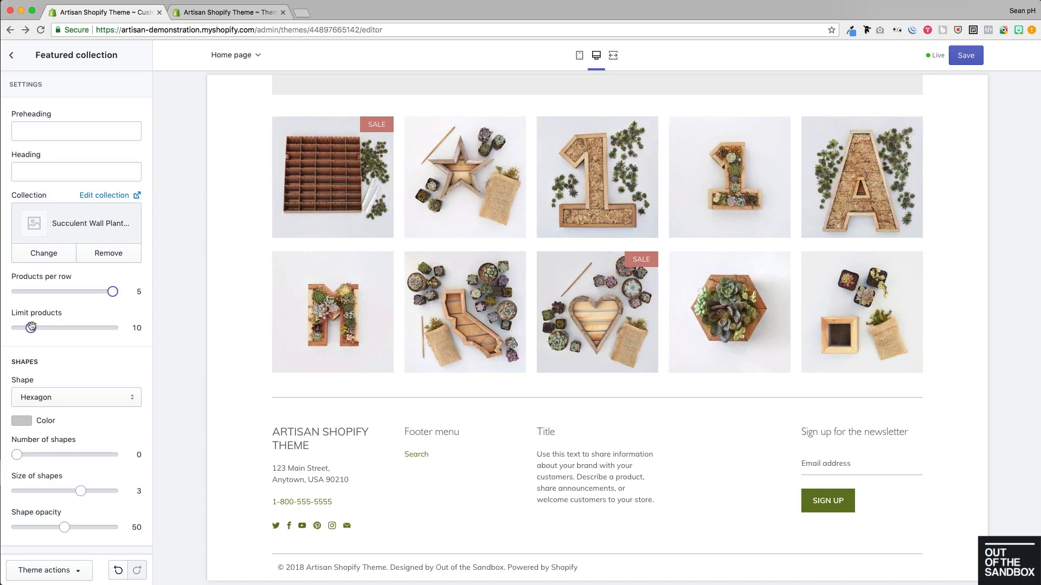
Step: Limit the Featured collection section to 5 products and give it square background shapes in green
left_click_drag(30, 328, 21, 328)
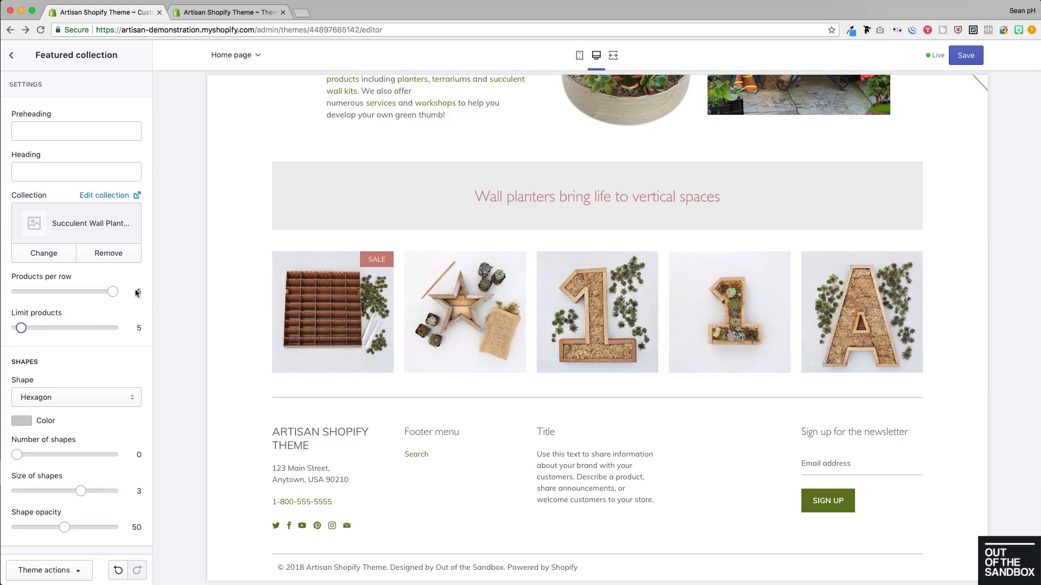
scroll(135, 288, "down", 3)
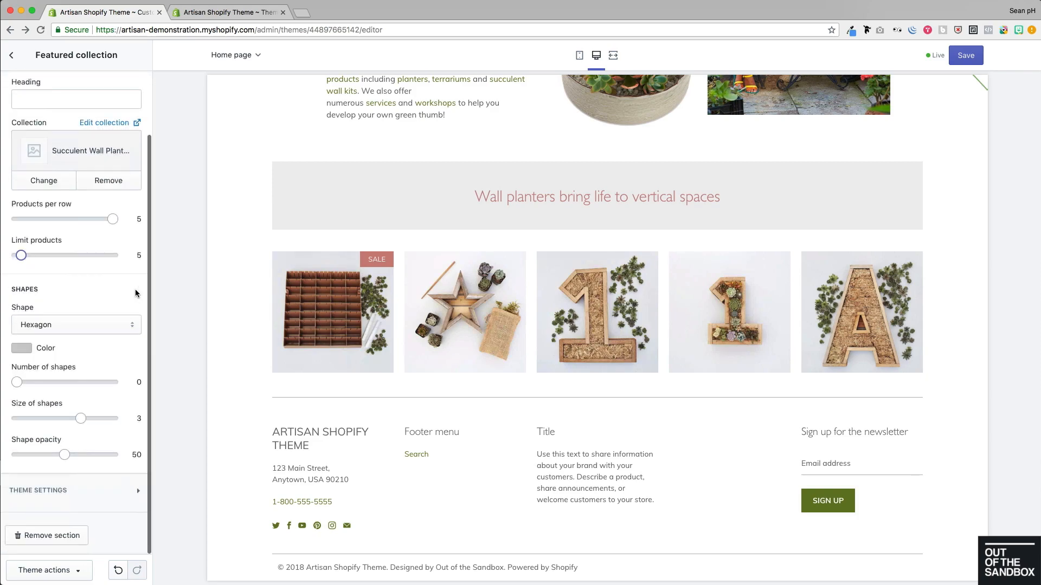
left_click(101, 324)
left_click(70, 294)
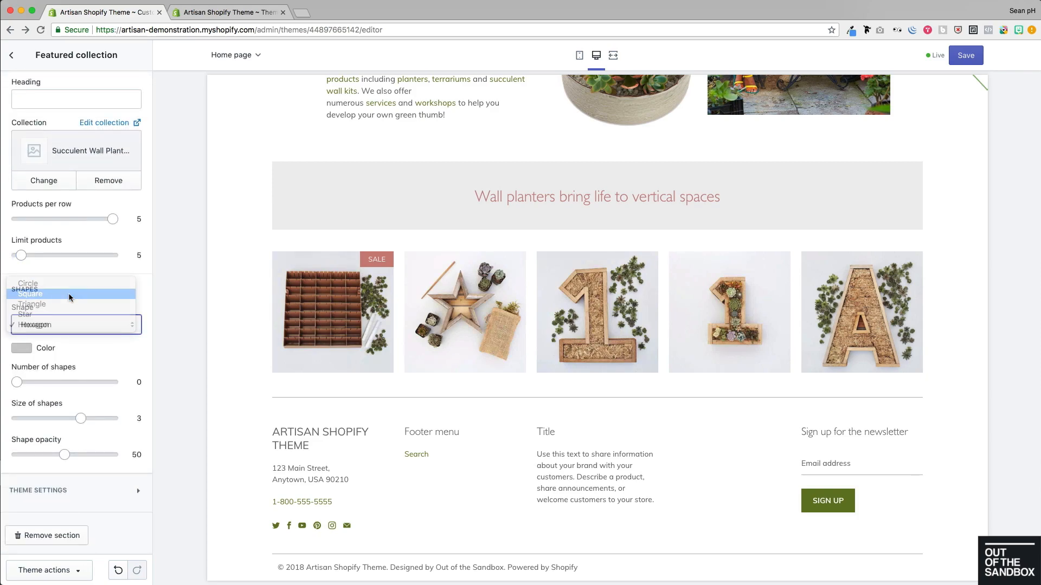
left_click(22, 351)
left_click(118, 393)
left_click(45, 392)
left_click(6, 381)
Step: Set the Featured collection section's number of shapes to 4, shape size to 2 and shape opacity to 18
left_click_drag(16, 382, 65, 382)
left_click_drag(81, 419, 48, 418)
left_click_drag(66, 454, 33, 455)
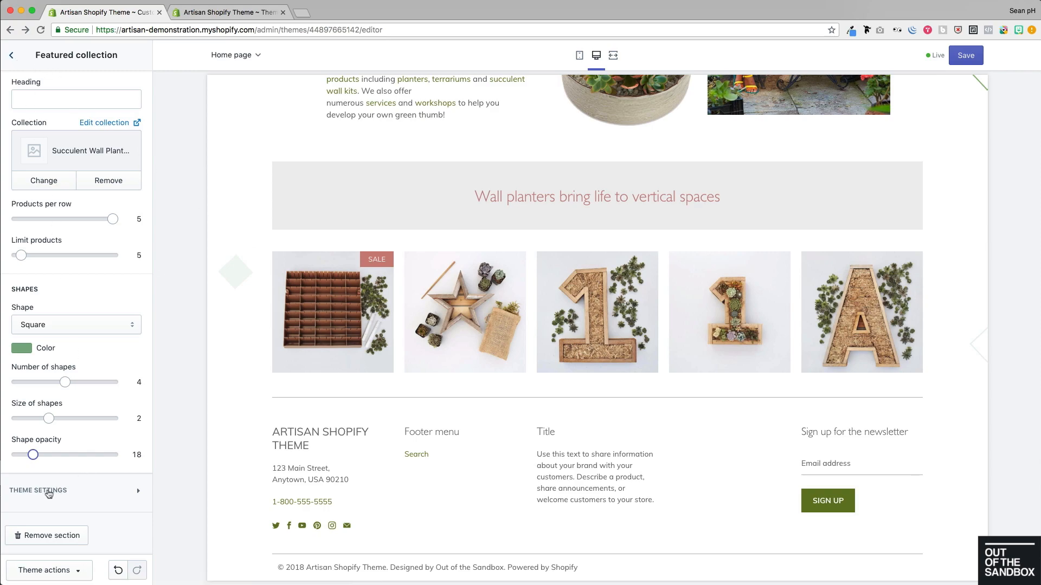
Step: Turn off showing product information on hover in the collection's theme settings, save the changes and return to the section list
left_click(48, 491)
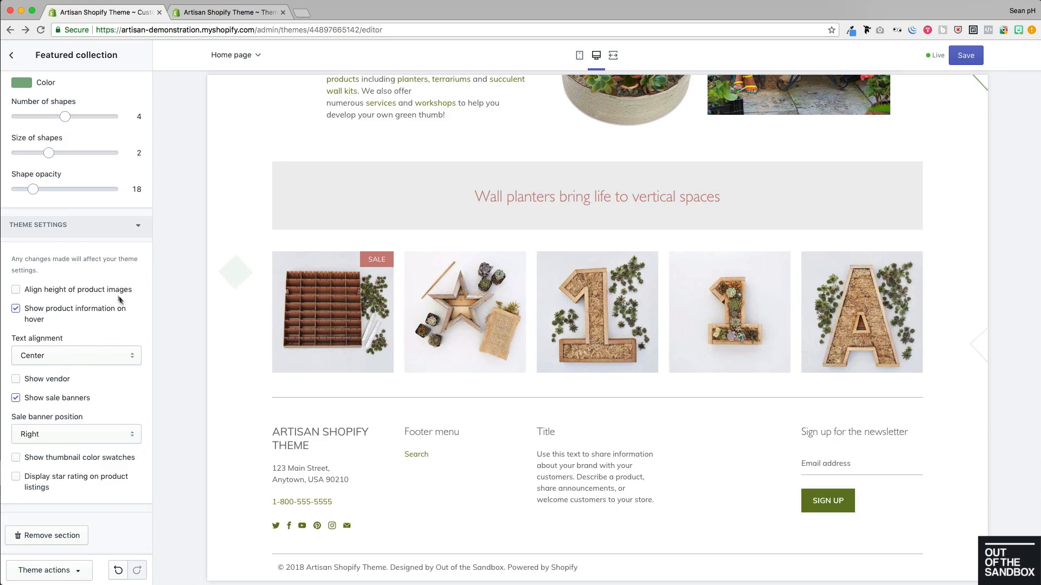
left_click(41, 311)
mouse_move(307, 302)
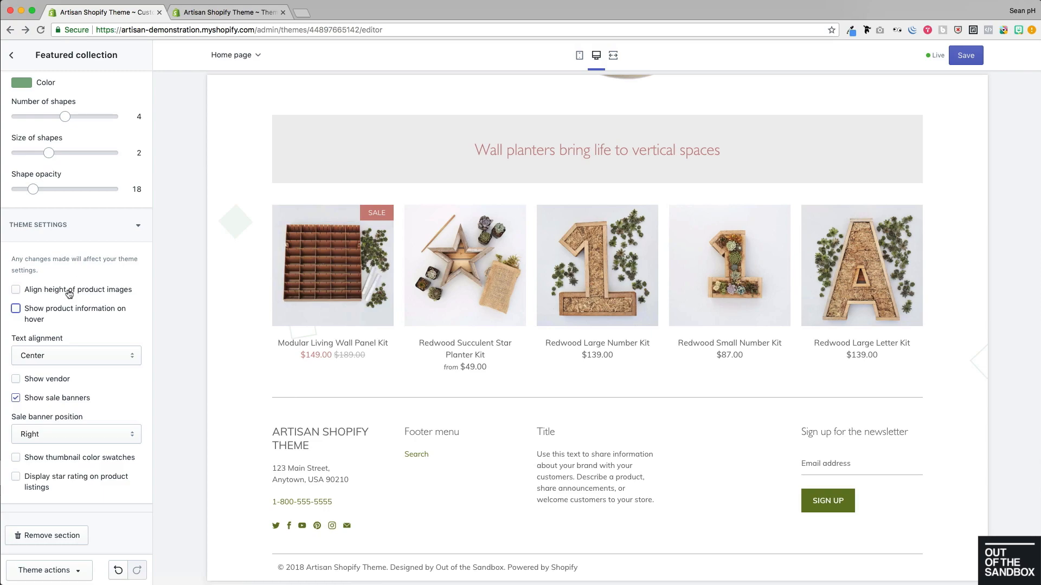
left_click(11, 59)
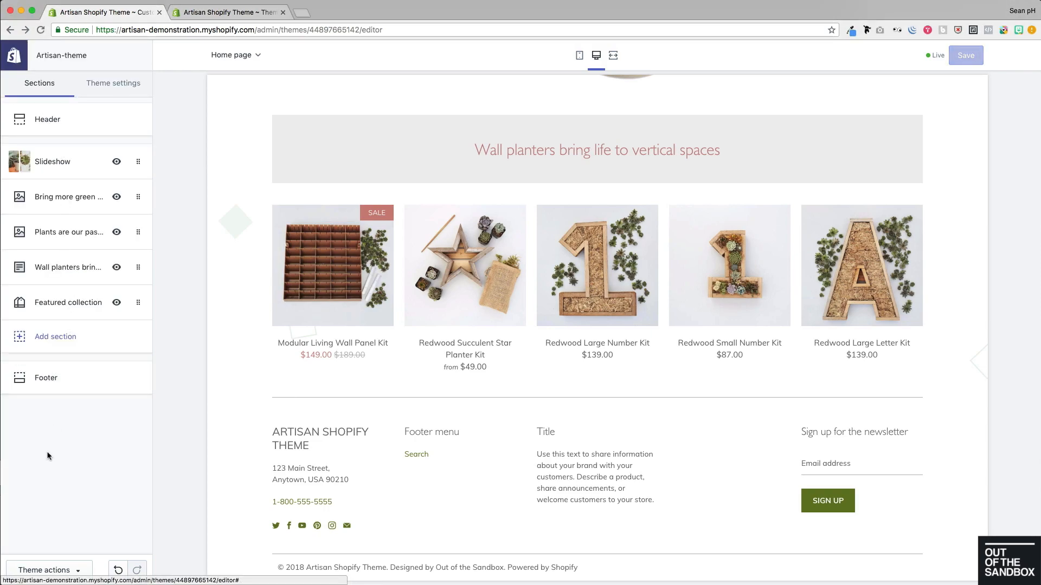
Step: Add a Featured product section below the Featured collection section
left_click(57, 343)
scroll(70, 311, "down", 2)
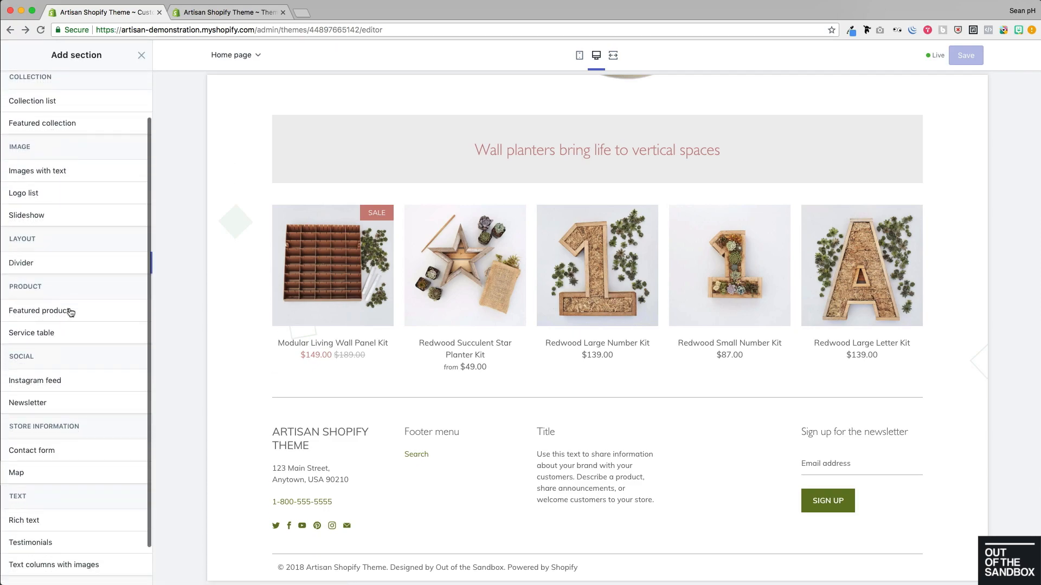
mouse_move(39, 312)
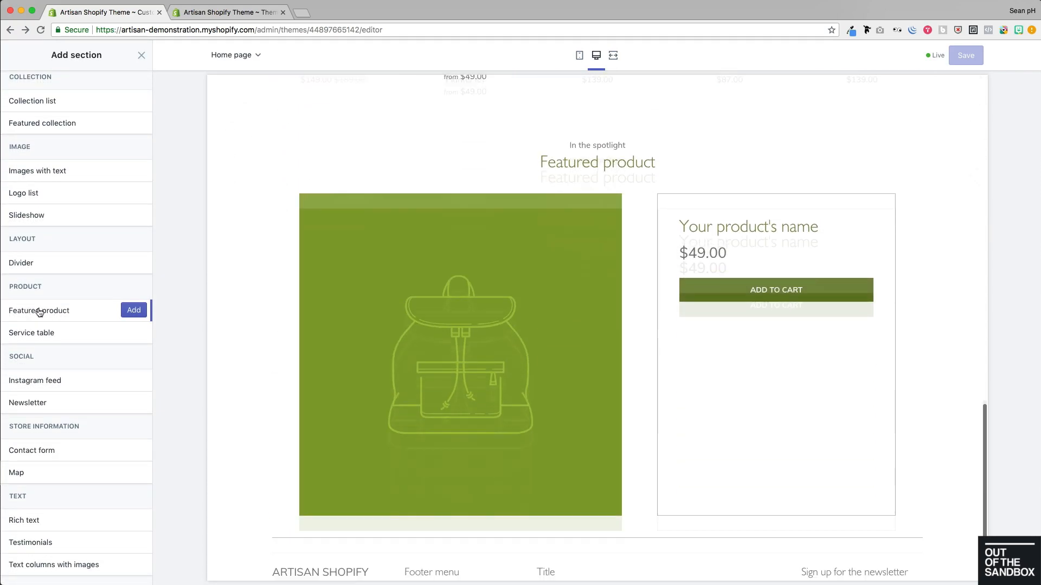
left_click(124, 313)
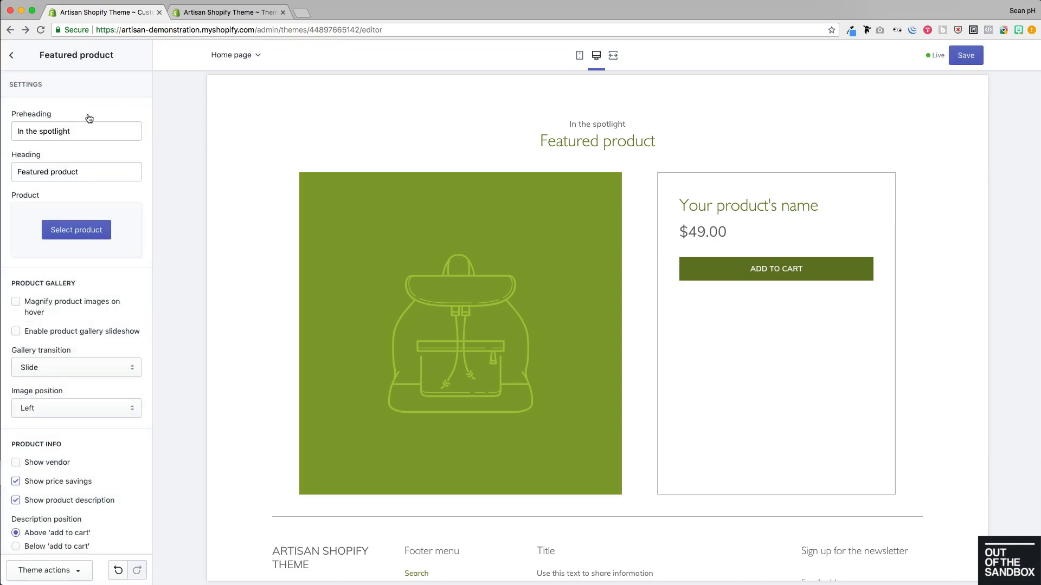
Step: Clear the preheading and heading of the Featured product section
left_click(85, 140)
key("super+a")
key("BackSpace")
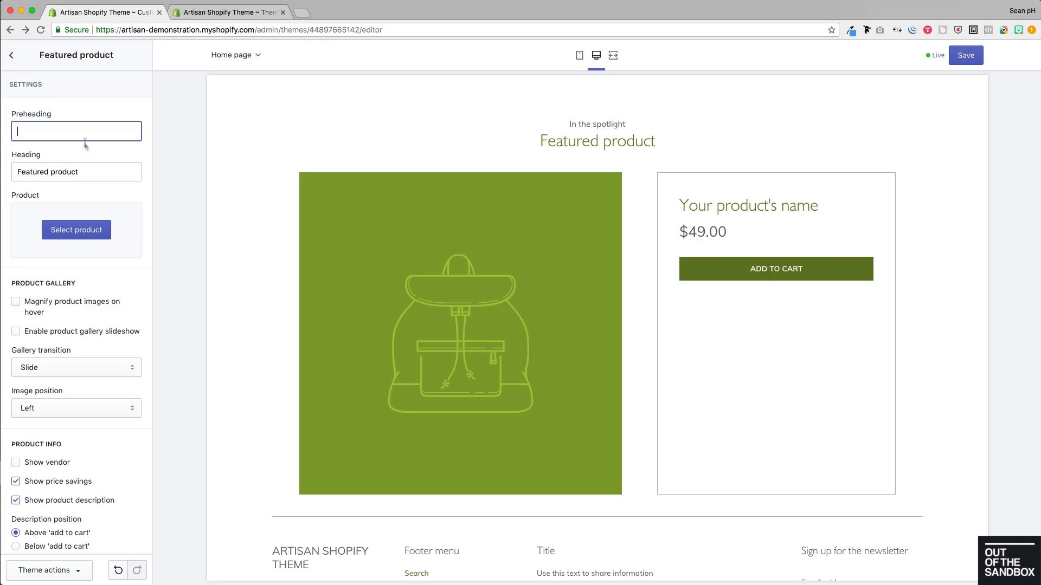
left_click(88, 168)
key("super+a")
key("BackSpace")
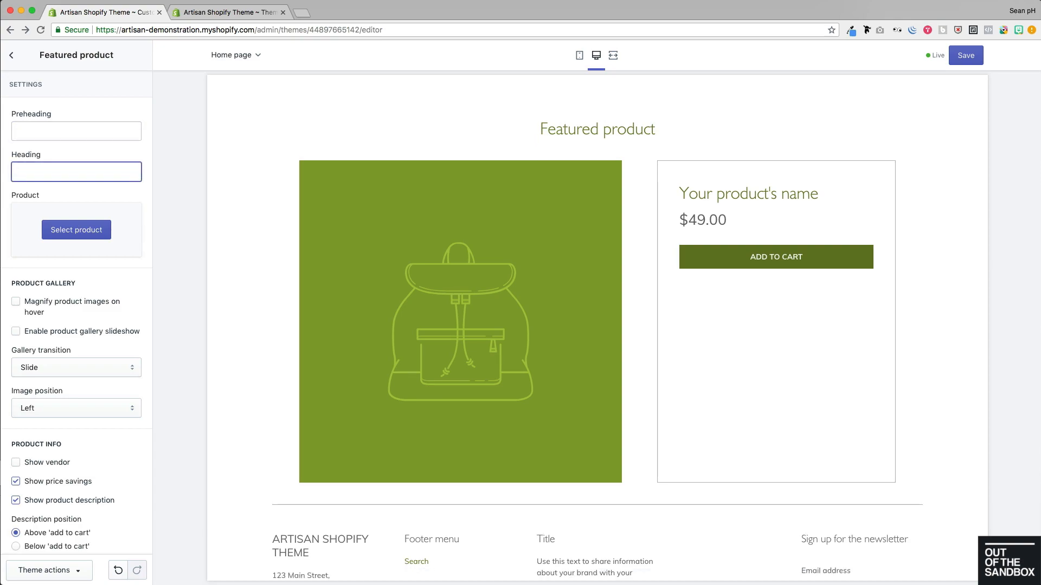
Step: Assign the Biodome Rainforest Terrarium as the product of the Featured product section
left_click(65, 224)
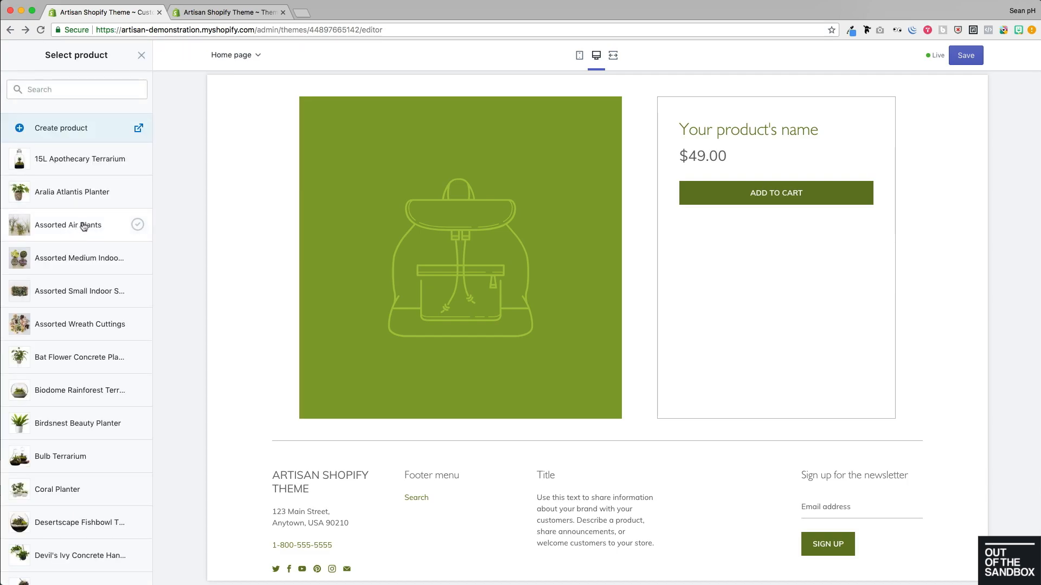
scroll(76, 225, "down", 2)
left_click(71, 345)
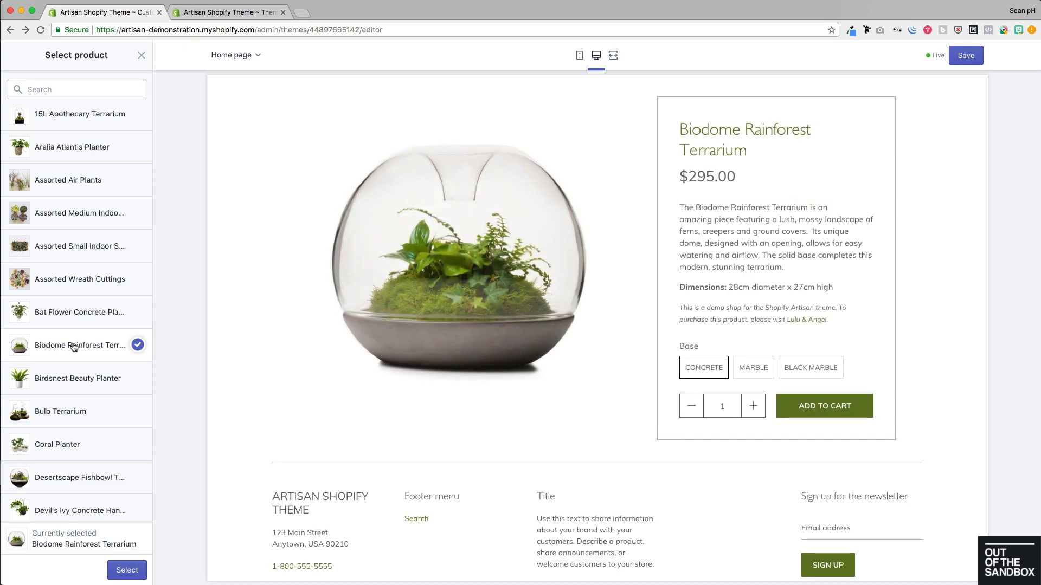
scroll(74, 348, "down", 2)
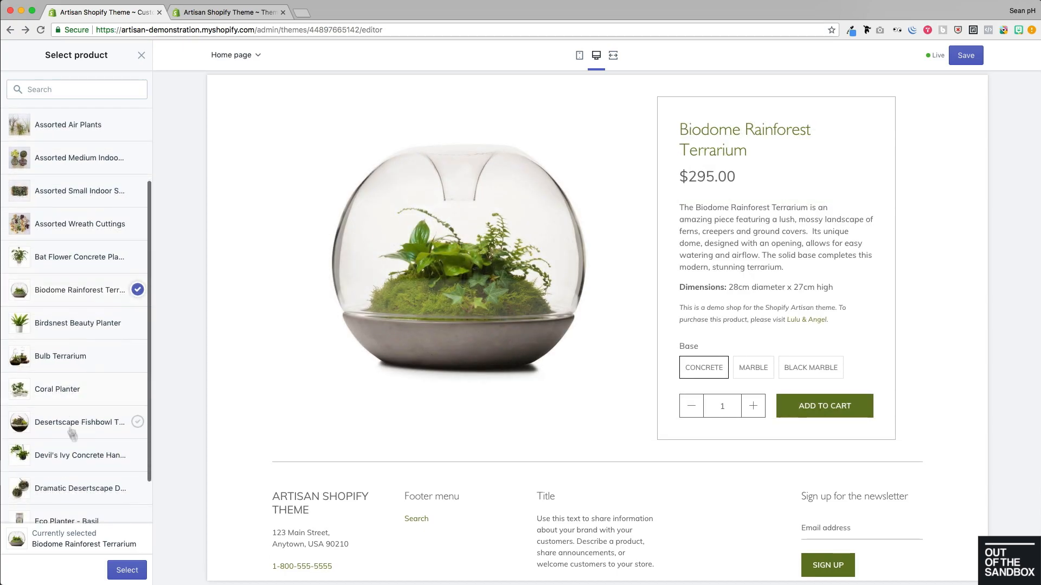
left_click(122, 570)
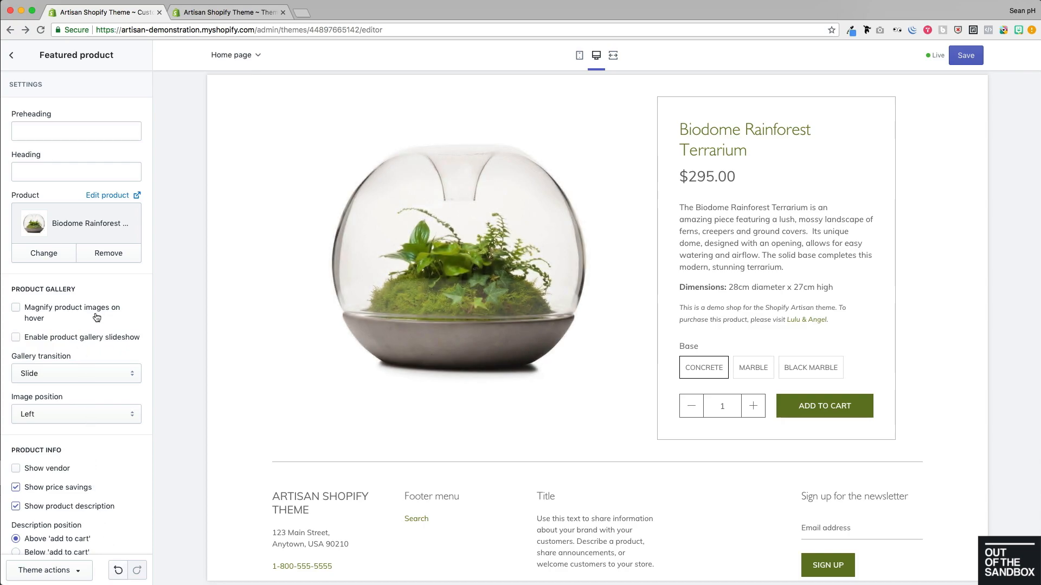
Step: Set the image position of the Featured product section to Right
scroll(89, 328, "down", 2)
left_click(78, 372)
left_click(56, 386)
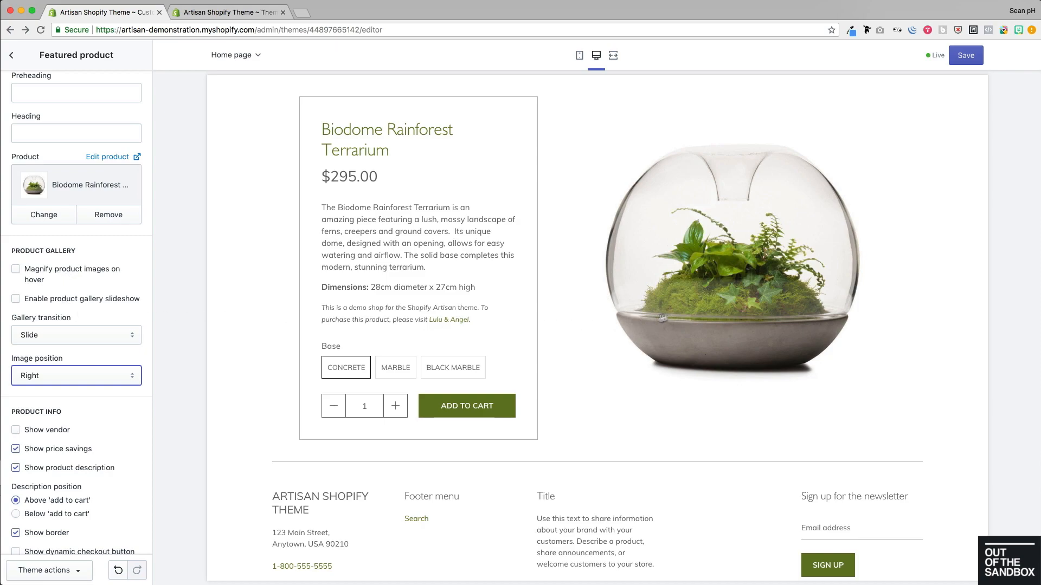
Step: Enable image magnification on hover and the product gallery slideshow, keeping Slide as the gallery transition
left_click(70, 272)
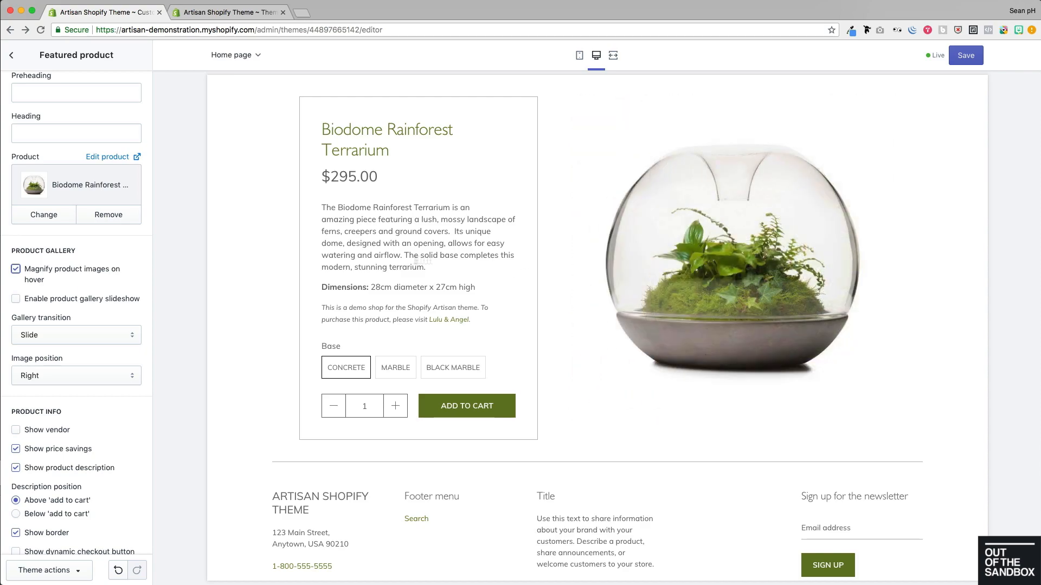
left_click(60, 304)
left_click(115, 334)
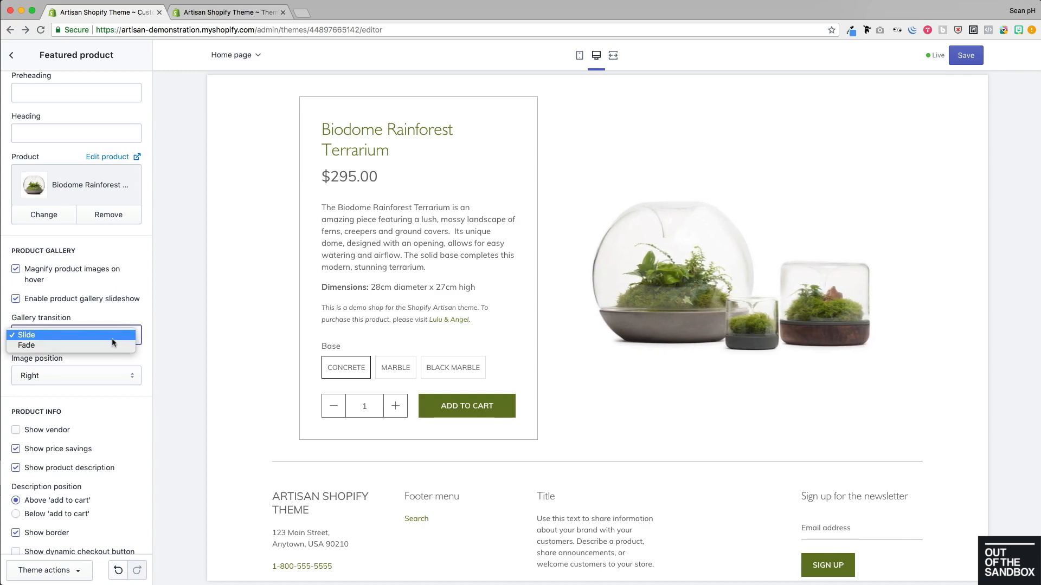
left_click(95, 311)
Step: Show the vendor in the product info, and toggle the product description off and back on
scroll(96, 312, "down", 5)
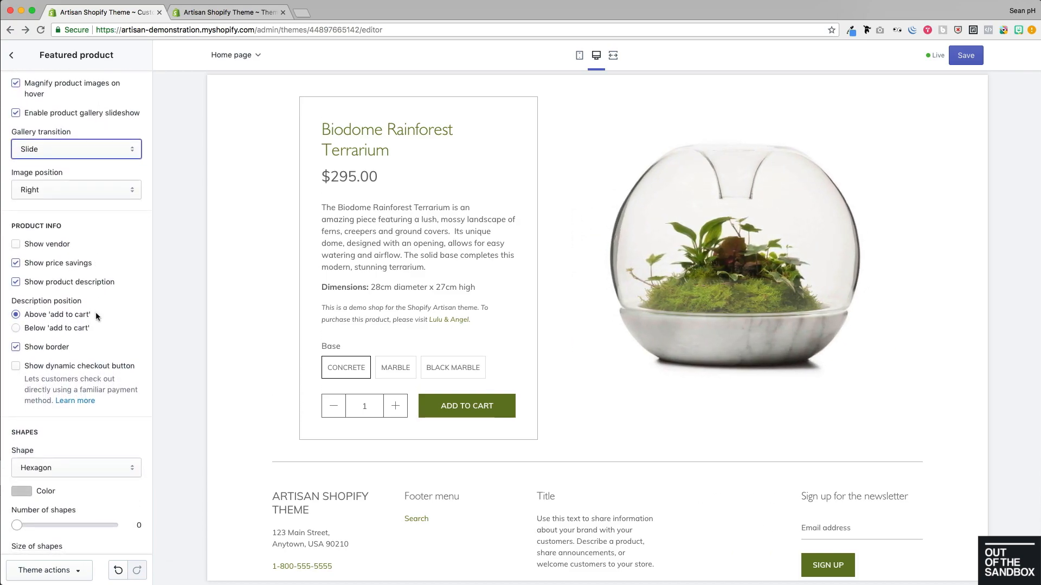
left_click(16, 246)
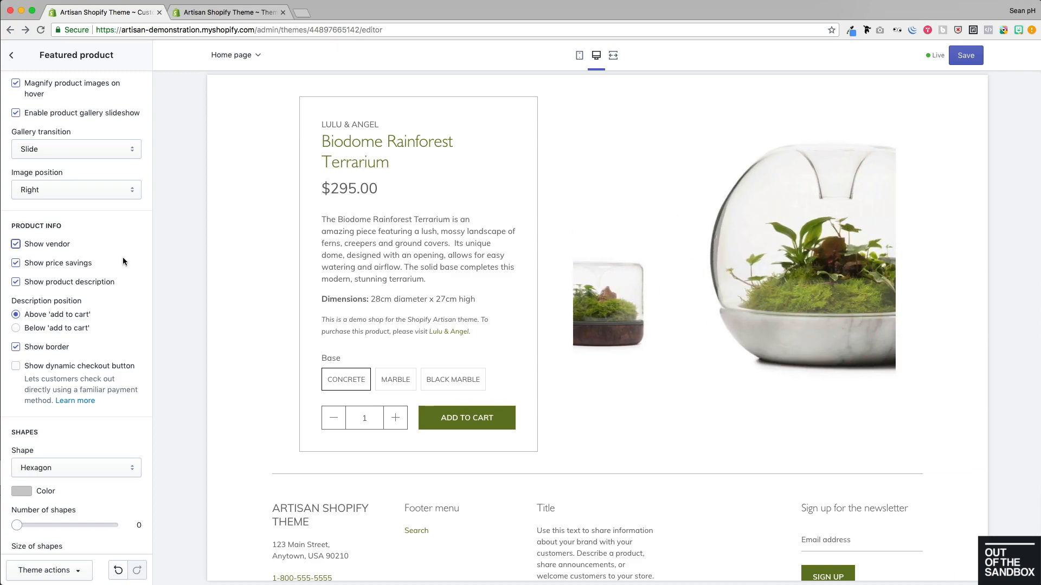
left_click(59, 284)
left_click(58, 283)
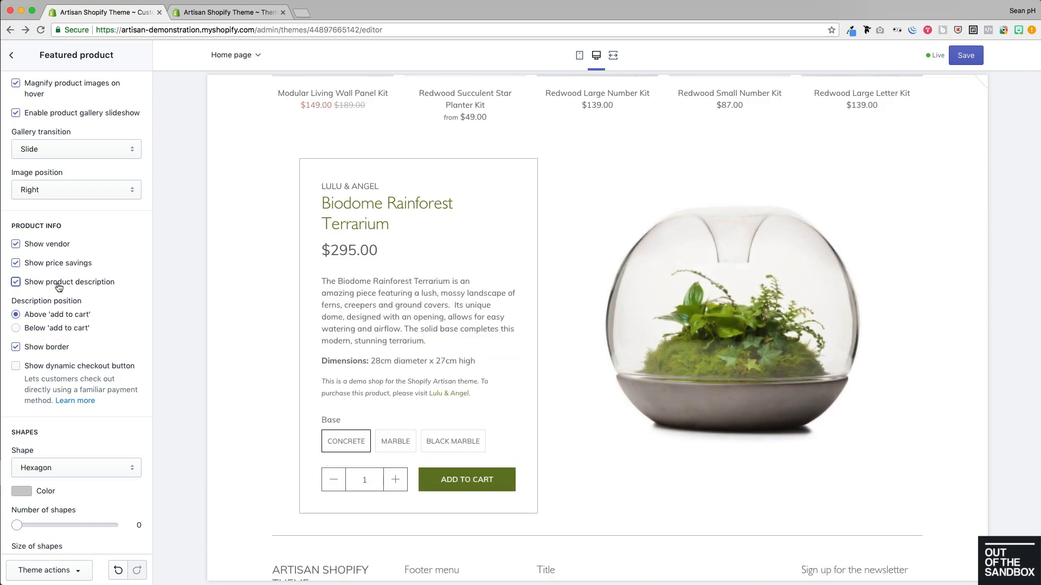
Step: Hide the border around the product info, try the description below 'add to cart', and return it to above
scroll(58, 283, "down", 2)
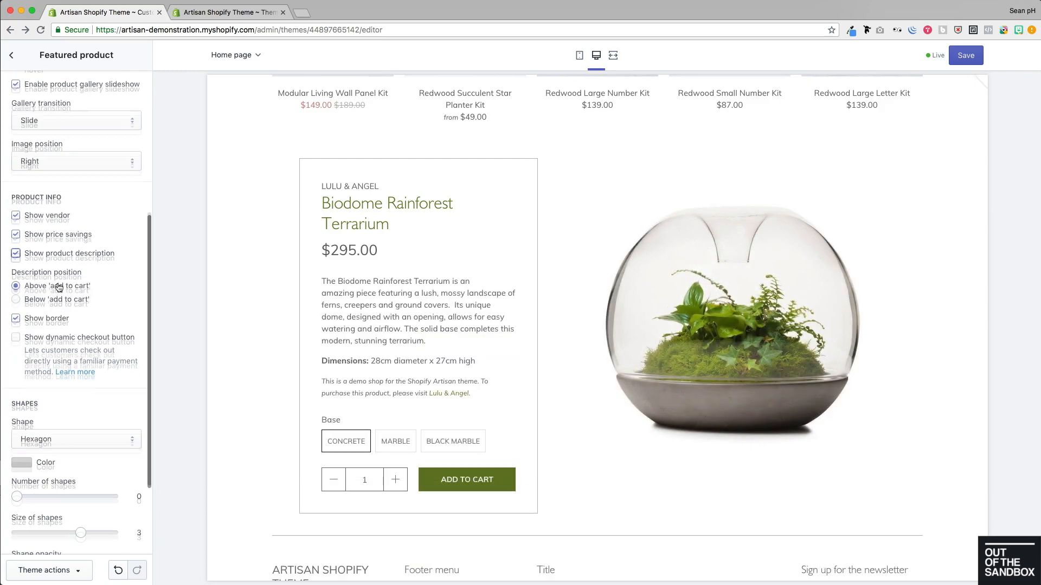
left_click(32, 315)
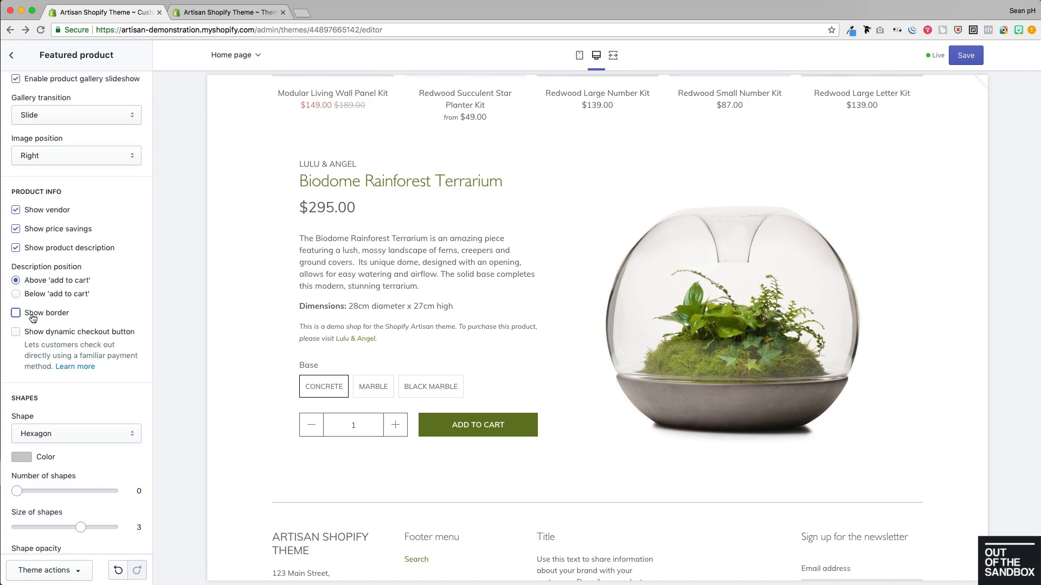
left_click(16, 293)
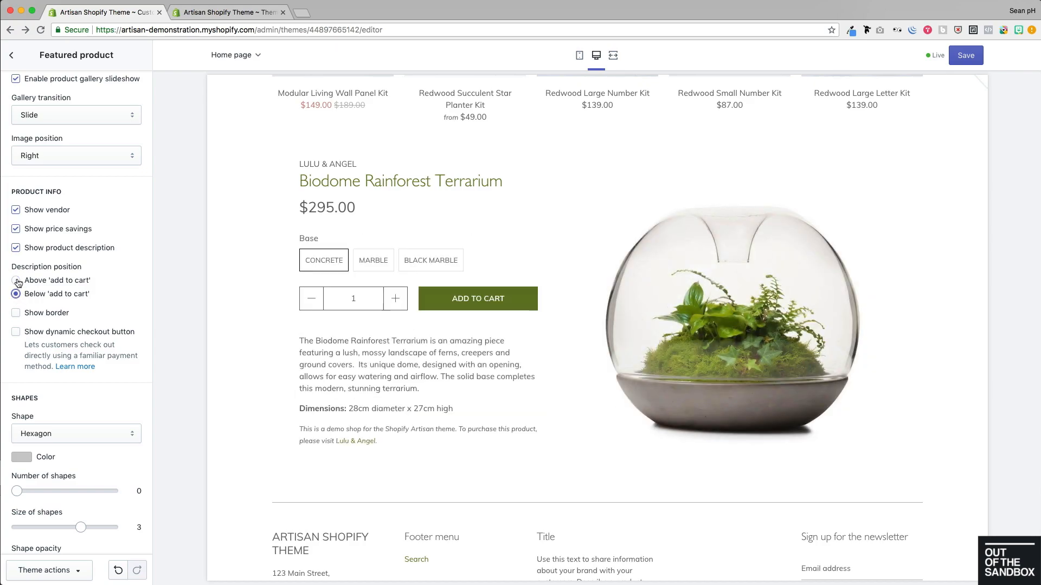
left_click(16, 280)
scroll(16, 293, "down", 2)
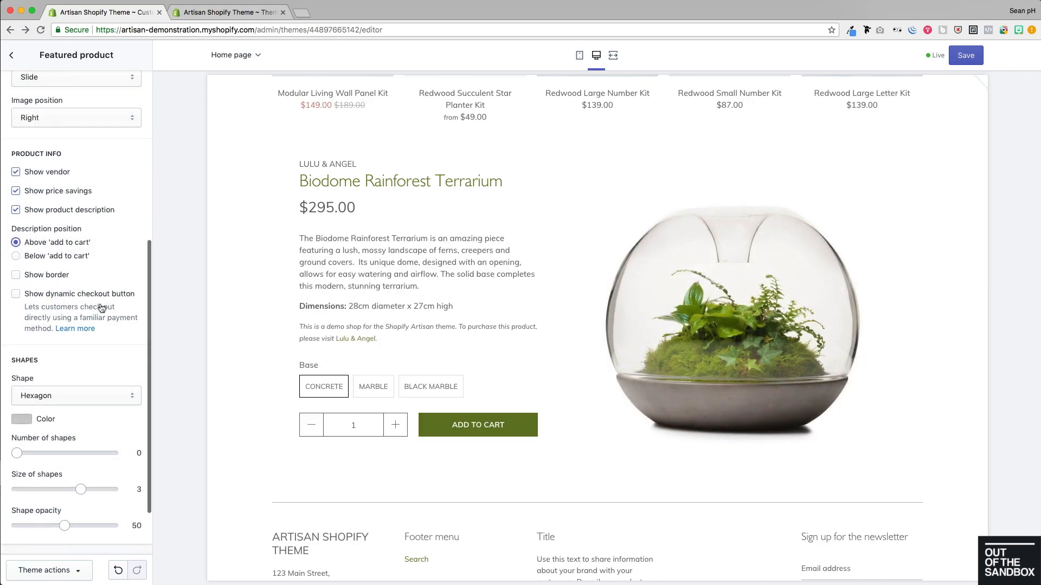
Step: Try out the dynamic checkout button on the Biodome Rainforest Terrarium section and switch it off again
left_click(16, 297)
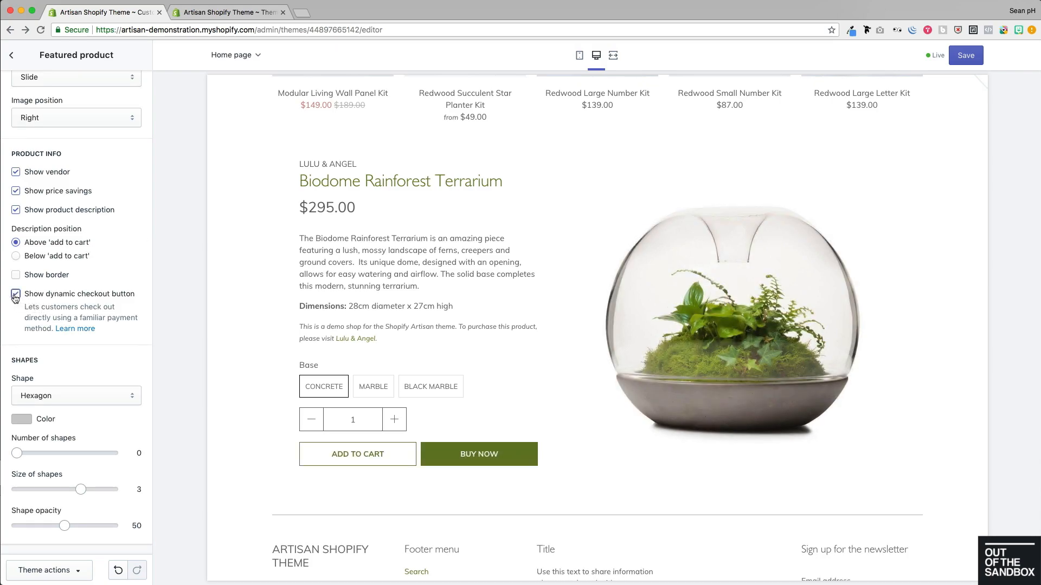
left_click(15, 296)
Step: Set the section's decorative shape to Square with the green colour #7CD477
scroll(87, 332, "down", 3)
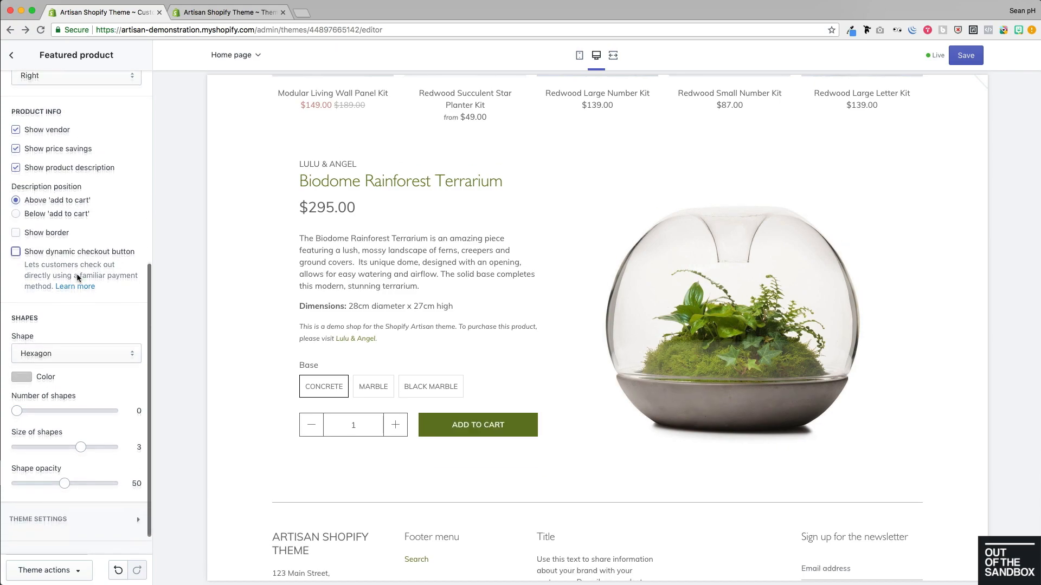
left_click(106, 340)
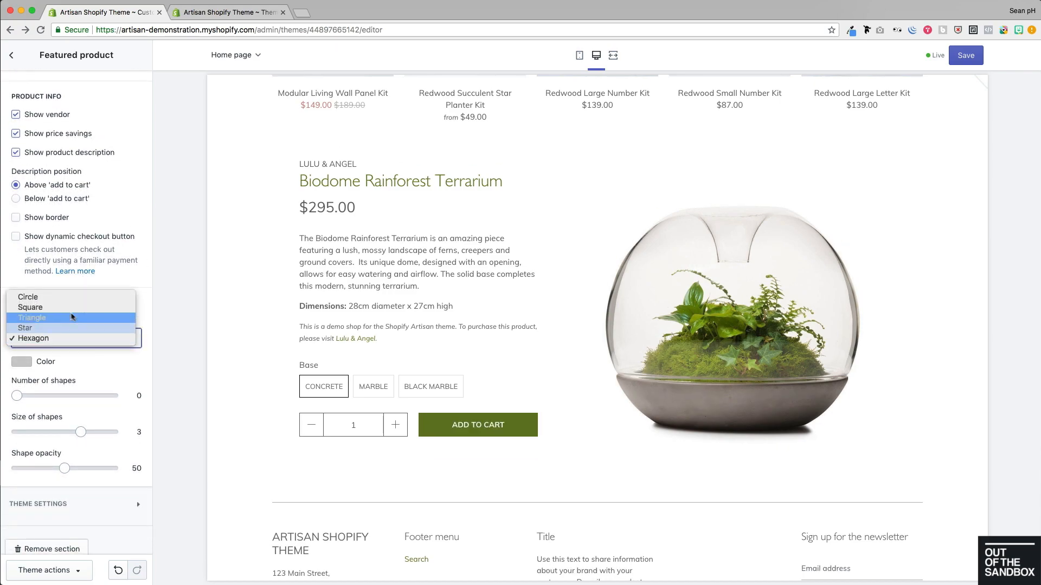
left_click(49, 307)
left_click(21, 361)
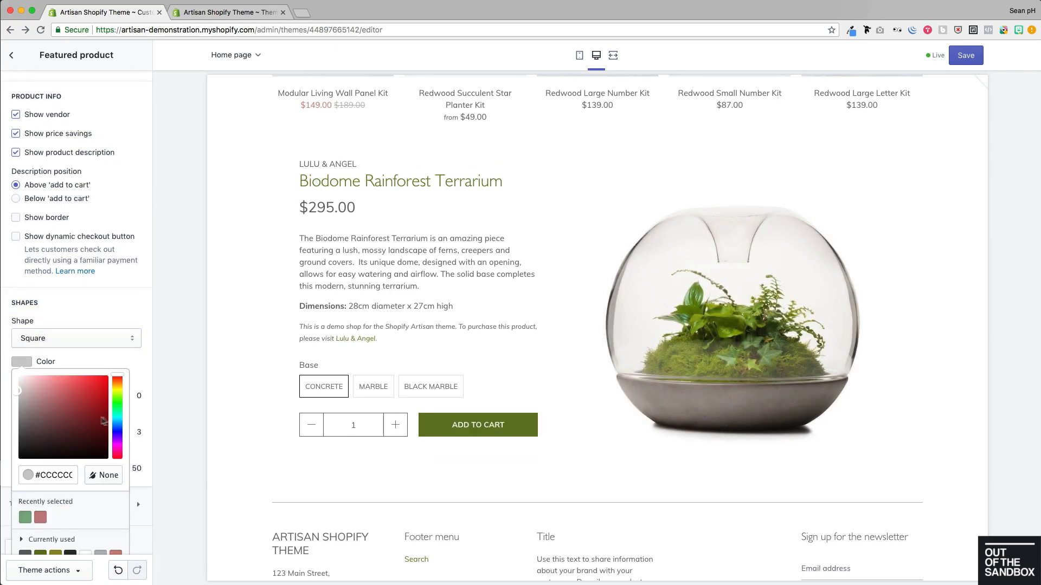
left_click(117, 401)
left_click(58, 389)
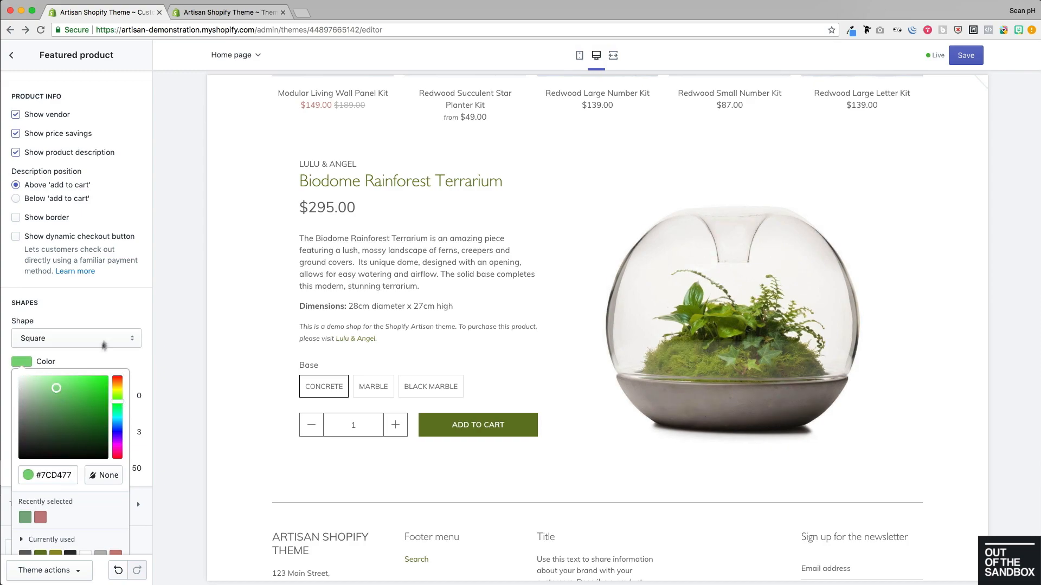
left_click(100, 312)
Step: Set the section's number of shapes to 3, the shape size to 2 and the shape opacity to 16
left_click(53, 396)
left_click(48, 432)
left_click_drag(42, 468, 32, 468)
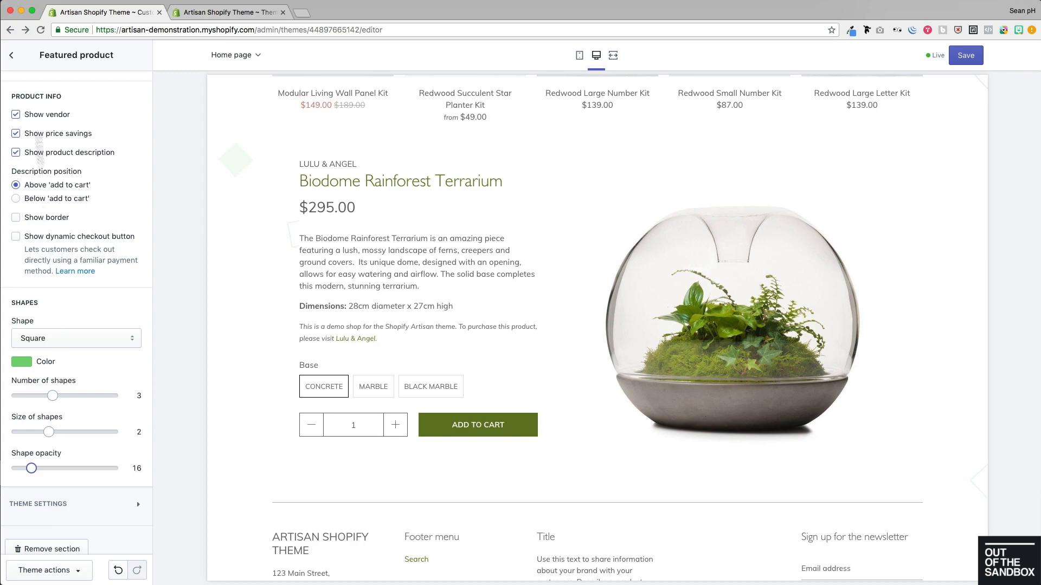
Step: Add a second Featured product section to the home page
left_click(16, 56)
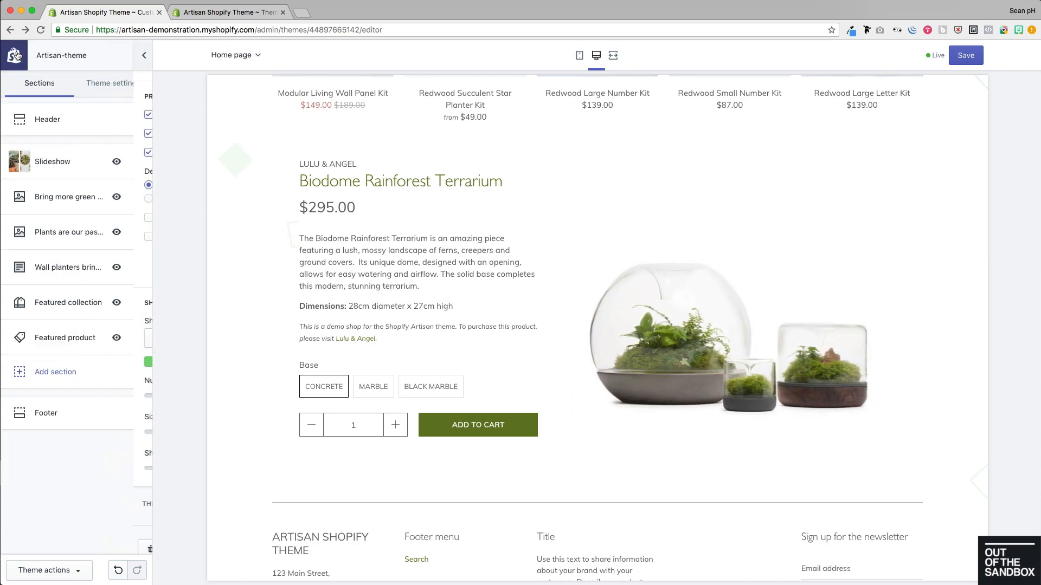
left_click(68, 385)
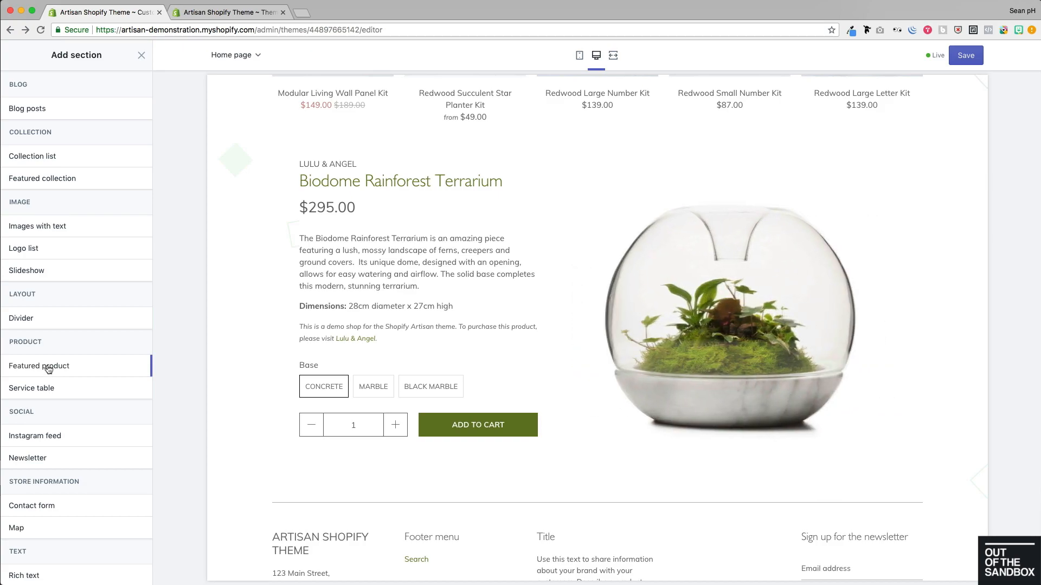
left_click(48, 368)
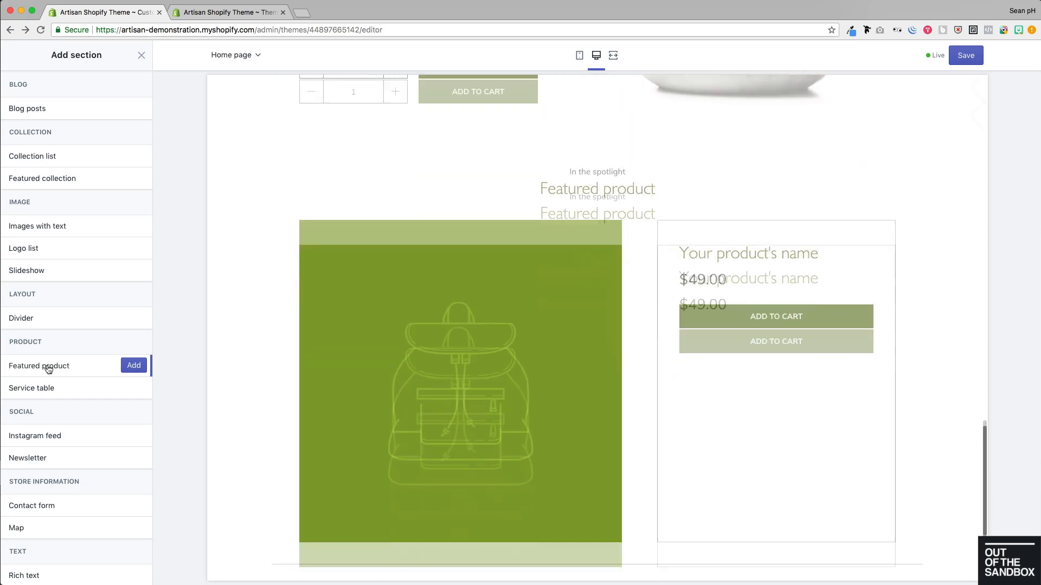
left_click(135, 366)
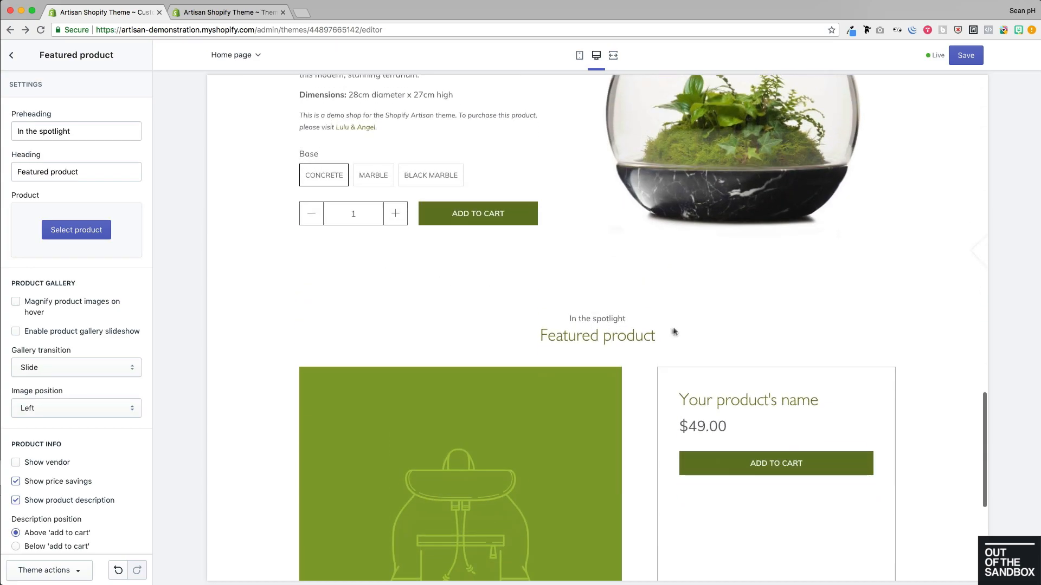
Step: Clear the preheading and heading of the new Featured product section
triple_click(85, 132)
key("BackSpace")
triple_click(92, 174)
key("BackSpace")
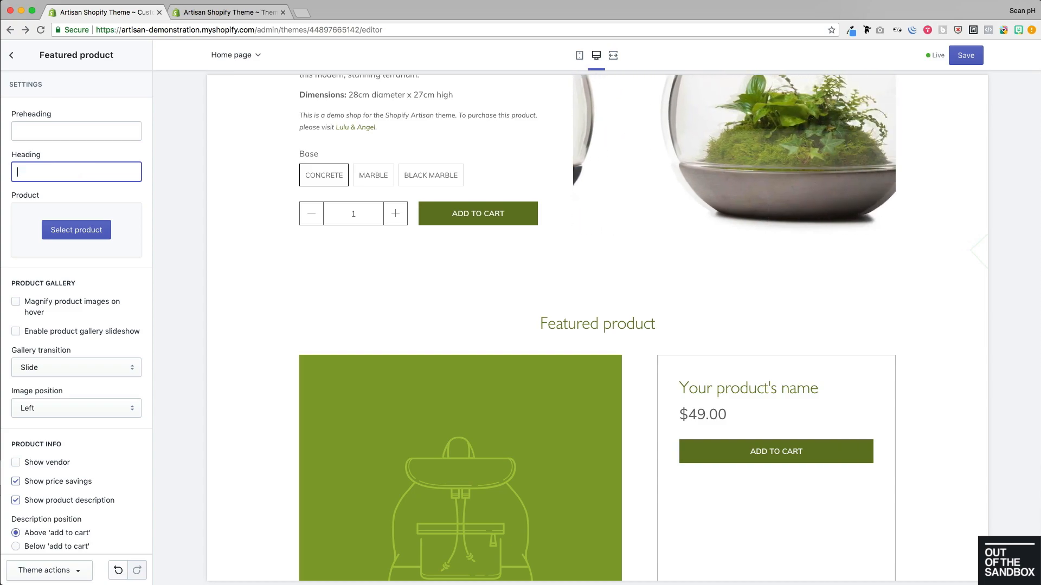
Step: Choose Mini Herb Greenhouse as the product for the new Featured product section
left_click(69, 230)
left_click(78, 562)
scroll(82, 332, "down", 5)
left_click(71, 451)
left_click(126, 571)
Step: Configure the Mini Herb Greenhouse section with gallery slideshow enabled, description position Below 'add to cart' and no border, and save the changes
scroll(456, 407, "down", 3)
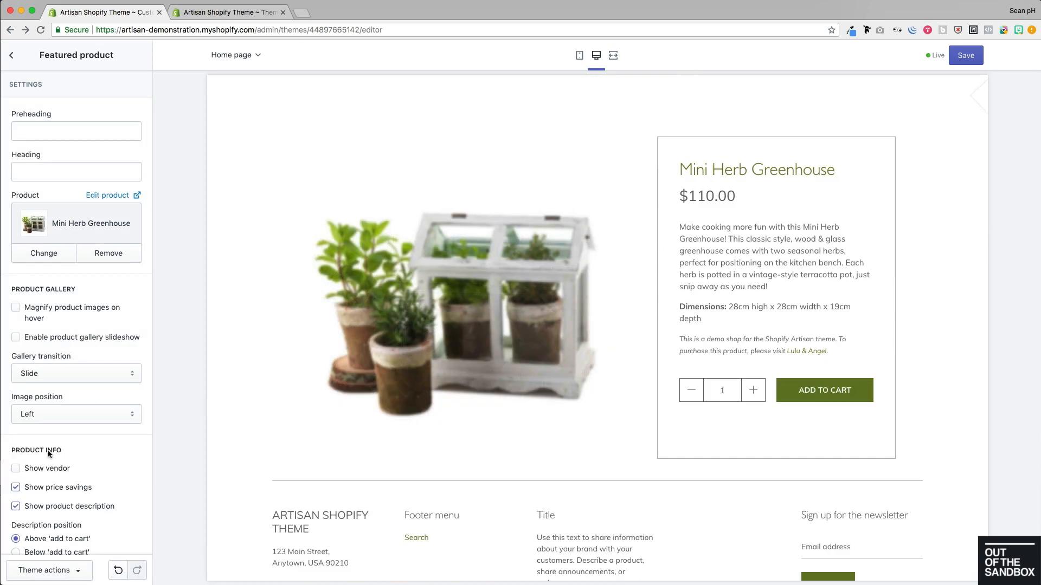
scroll(39, 244, "down", 3)
left_click(16, 252)
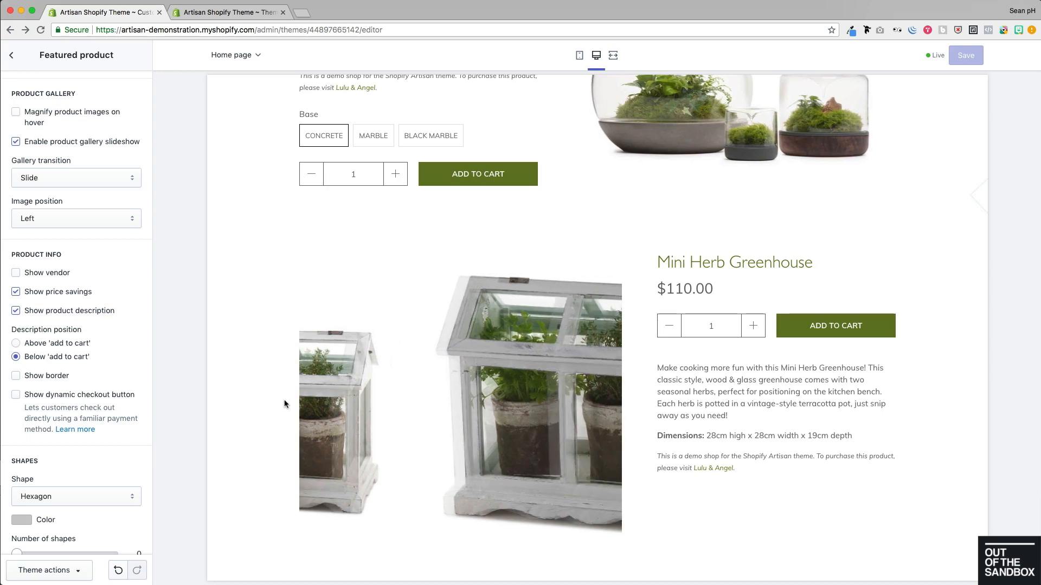
scroll(285, 404, "up", 3)
scroll(285, 404, "down", 5)
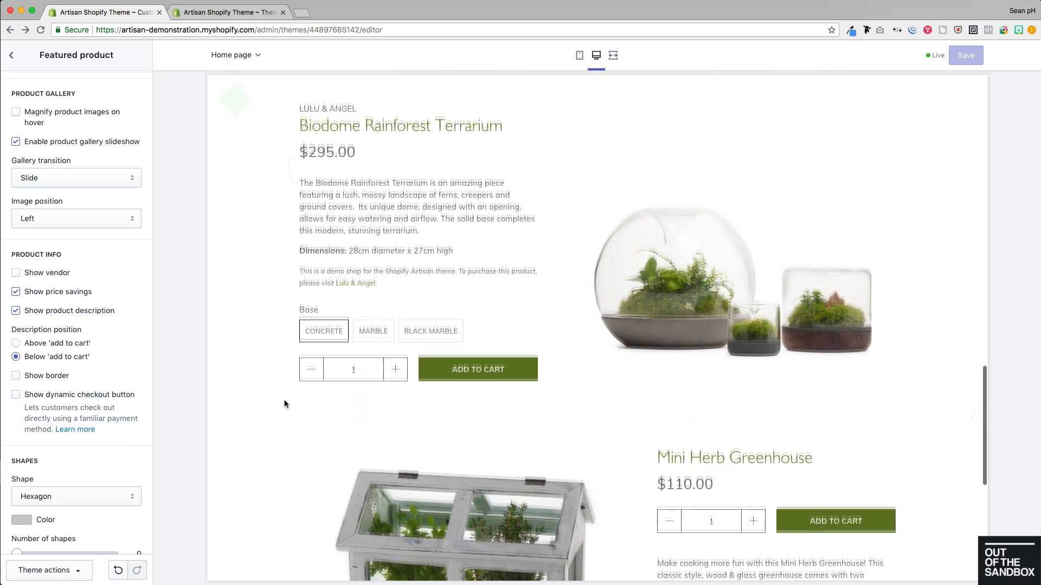
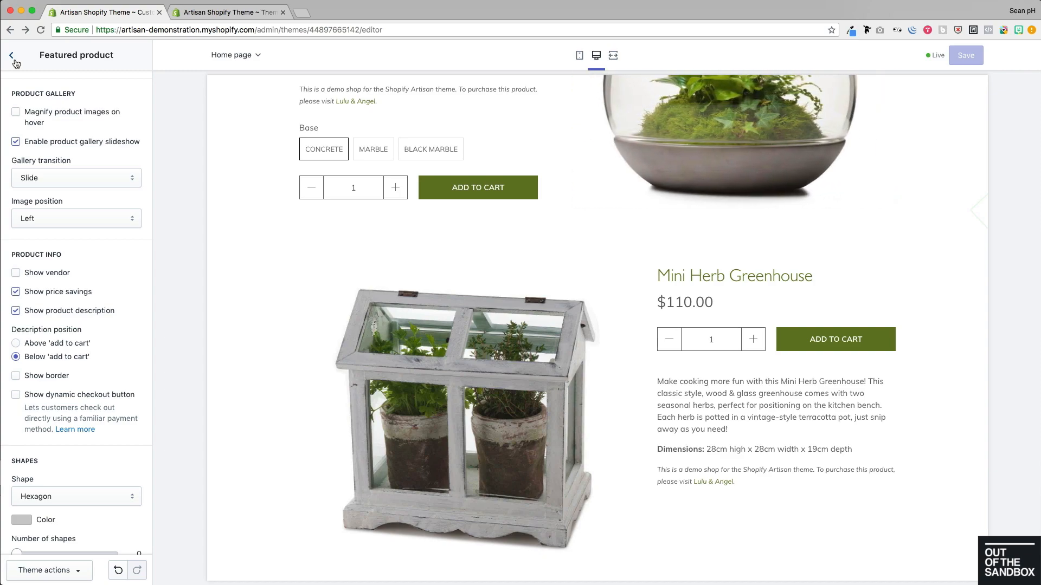
Step: Add a Newsletter section to the home page
left_click(13, 58)
left_click(60, 414)
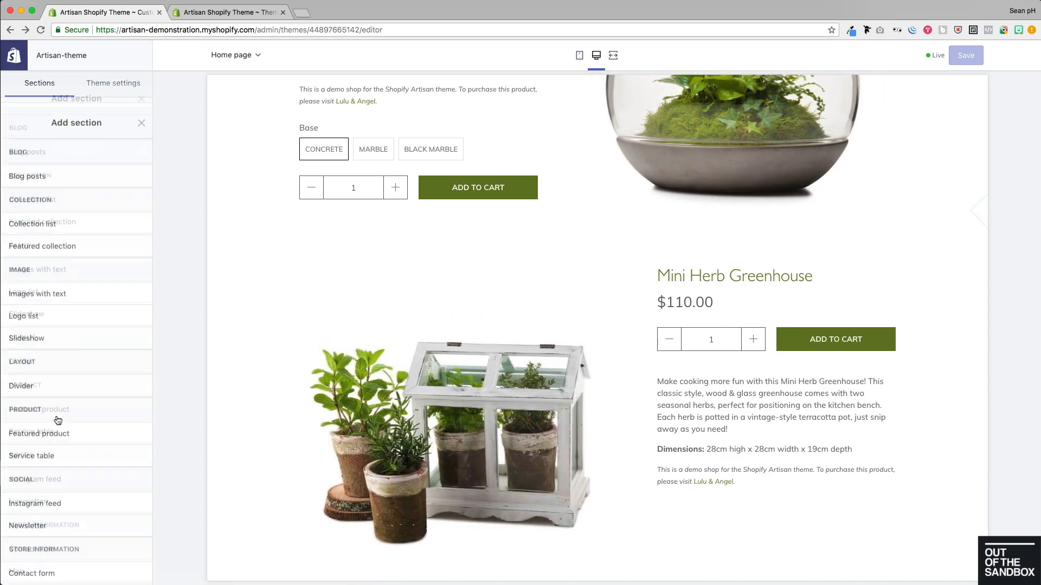
scroll(69, 313, "down", 3)
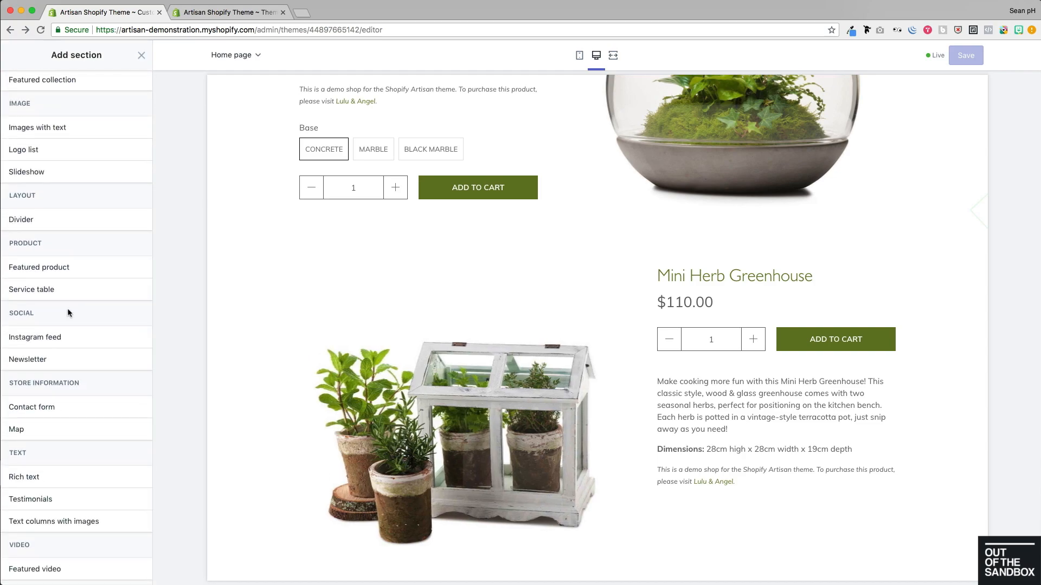
mouse_move(30, 362)
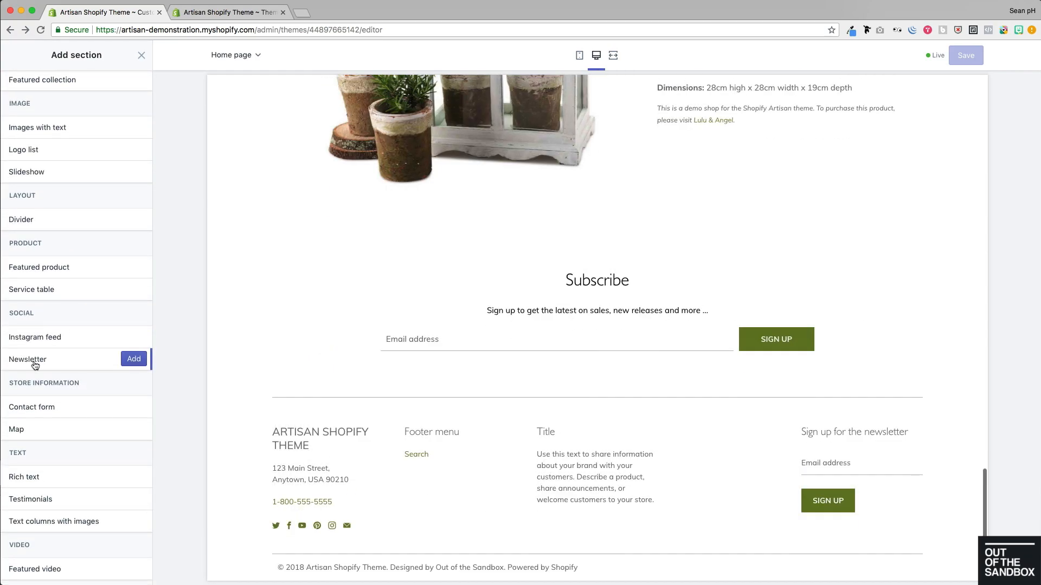
left_click(133, 360)
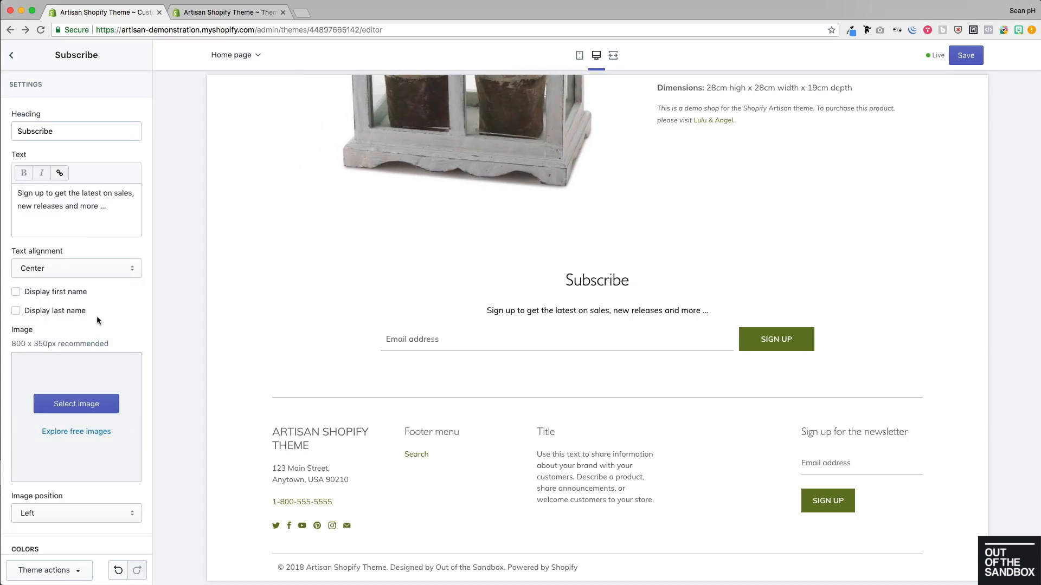
Step: Upload NEWSLETTER IMAGE.jpg from the Artisan Home Page folder and use it as the newsletter section's image
scroll(61, 297, "down", 3)
scroll(61, 297, "up", 4)
left_click(67, 403)
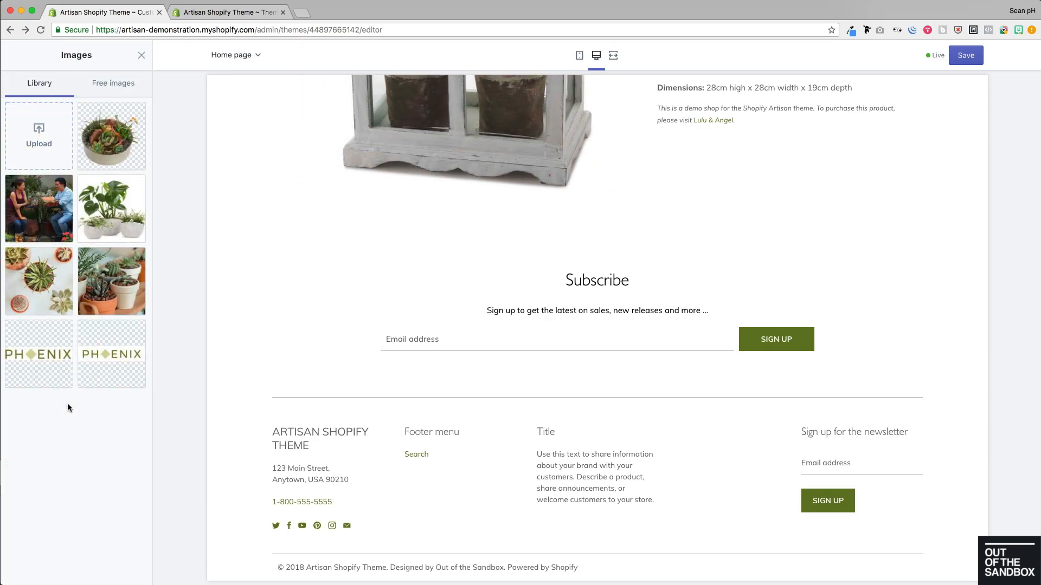
left_click(39, 135)
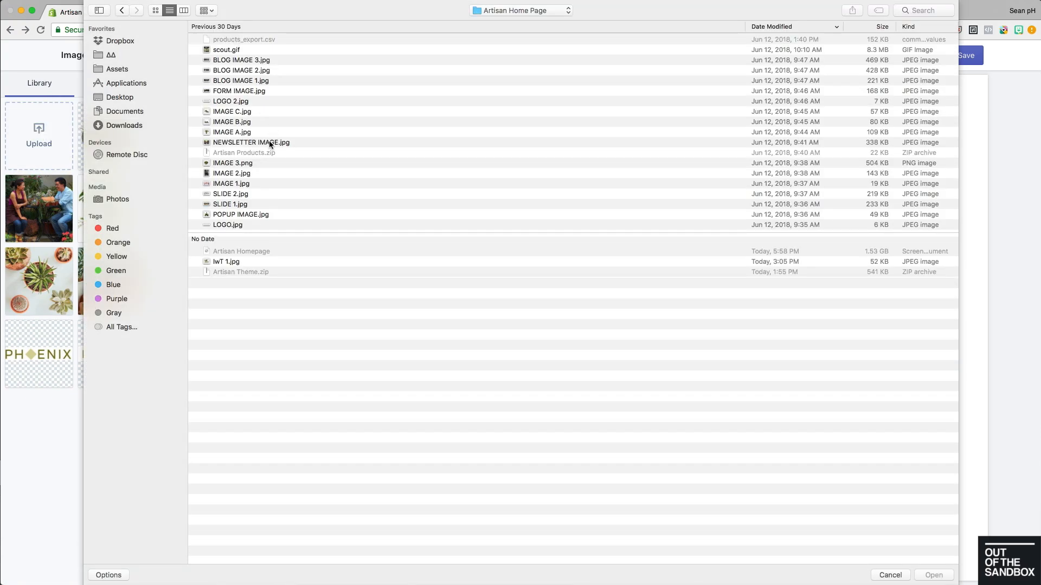
left_click(268, 142)
left_click(933, 575)
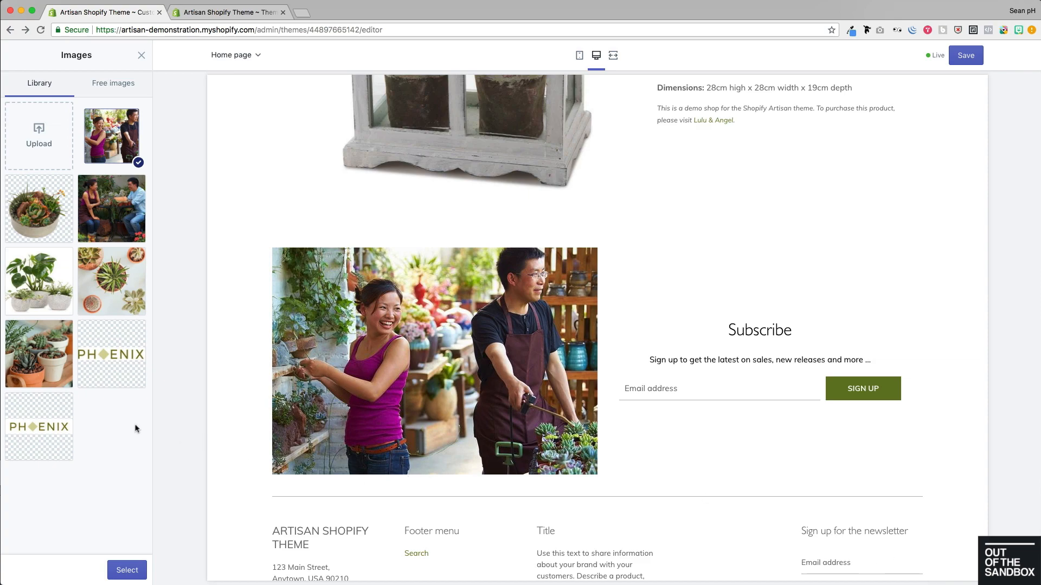
left_click(128, 569)
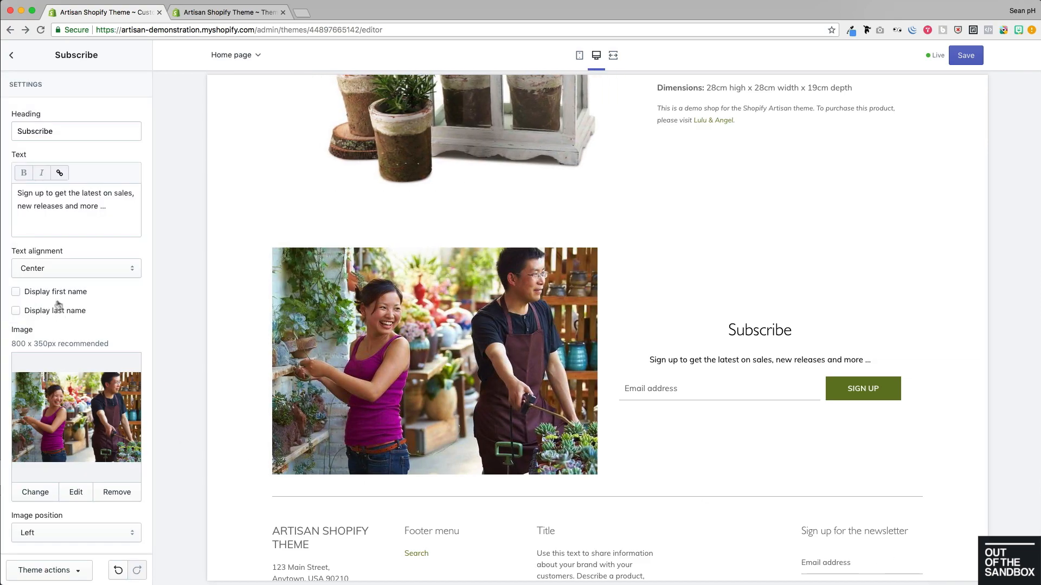
Step: Set the newsletter section's image position to Right
scroll(86, 307, "down", 2)
left_click(24, 476)
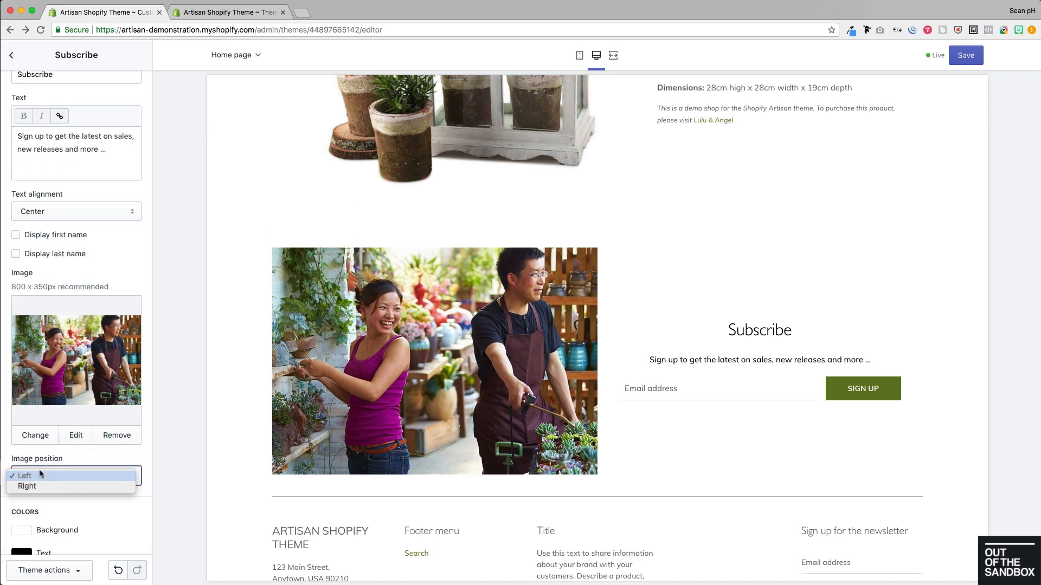
left_click(27, 486)
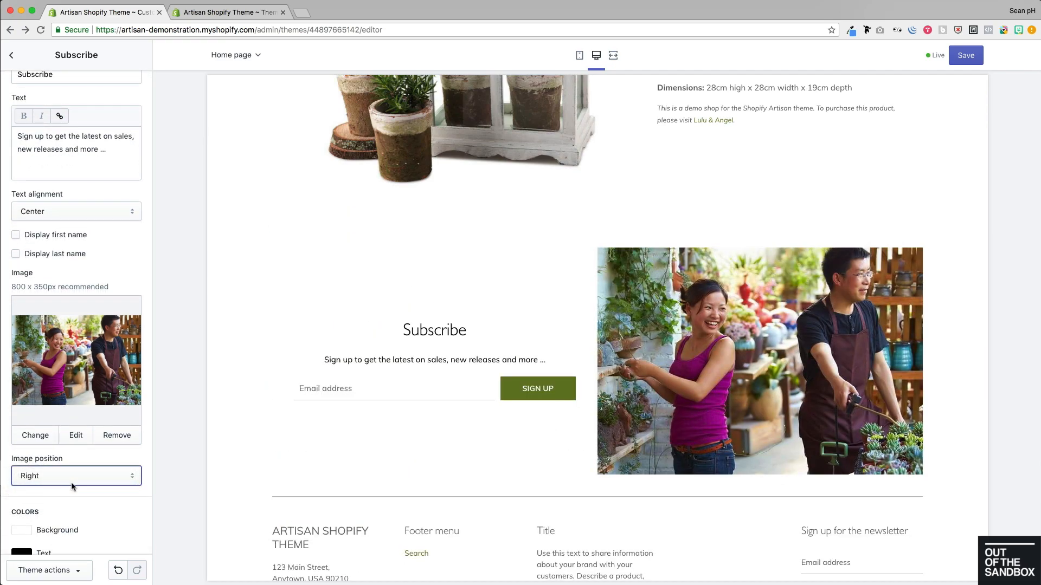
Step: Set the newsletter section's background colour to the light green #E0E8AD
scroll(71, 485, "down", 1)
left_click(72, 493)
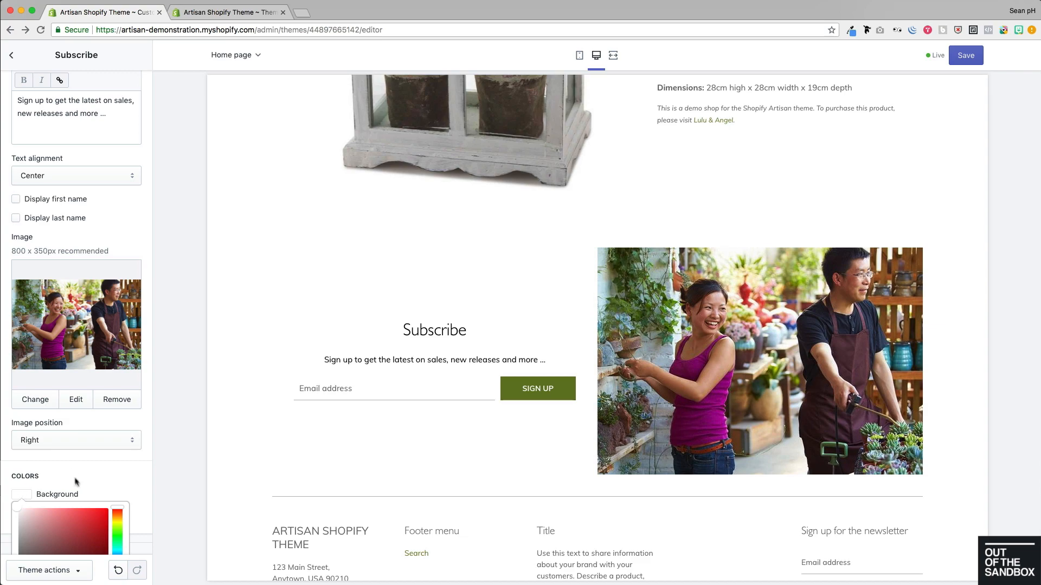
scroll(75, 480, "down", 3)
left_click(118, 395)
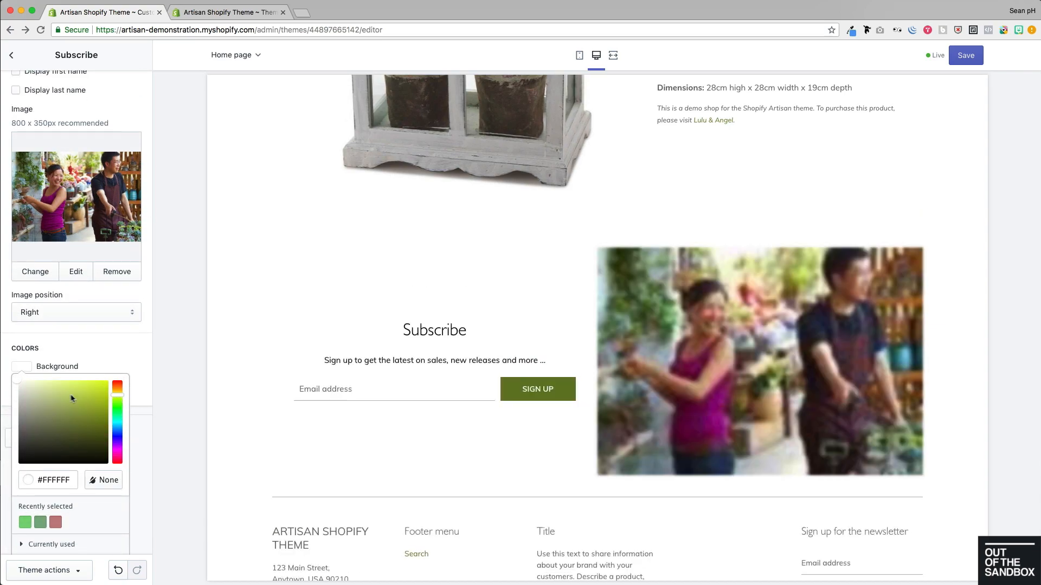
left_click(40, 387)
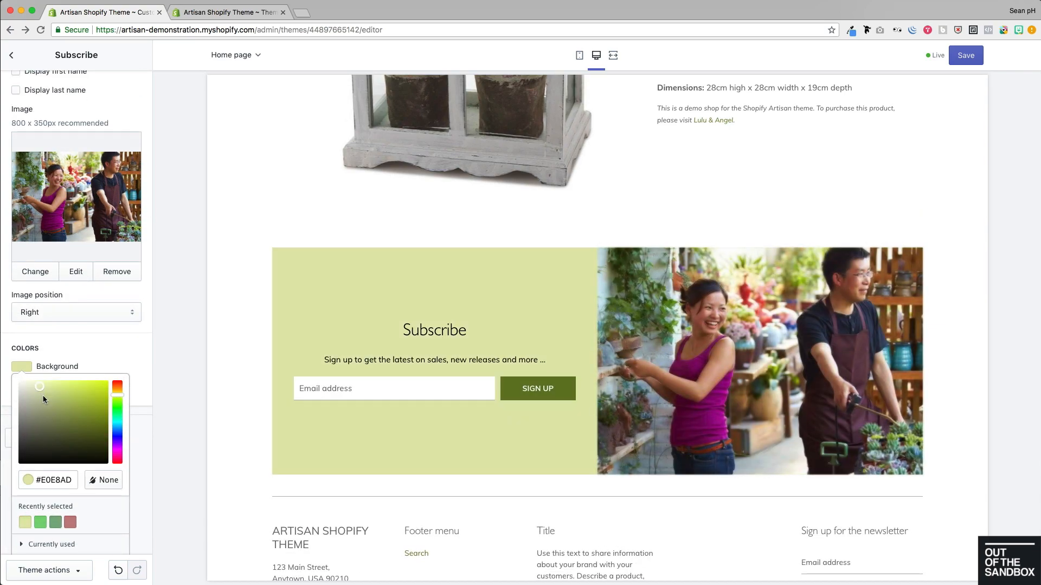
left_click(130, 347)
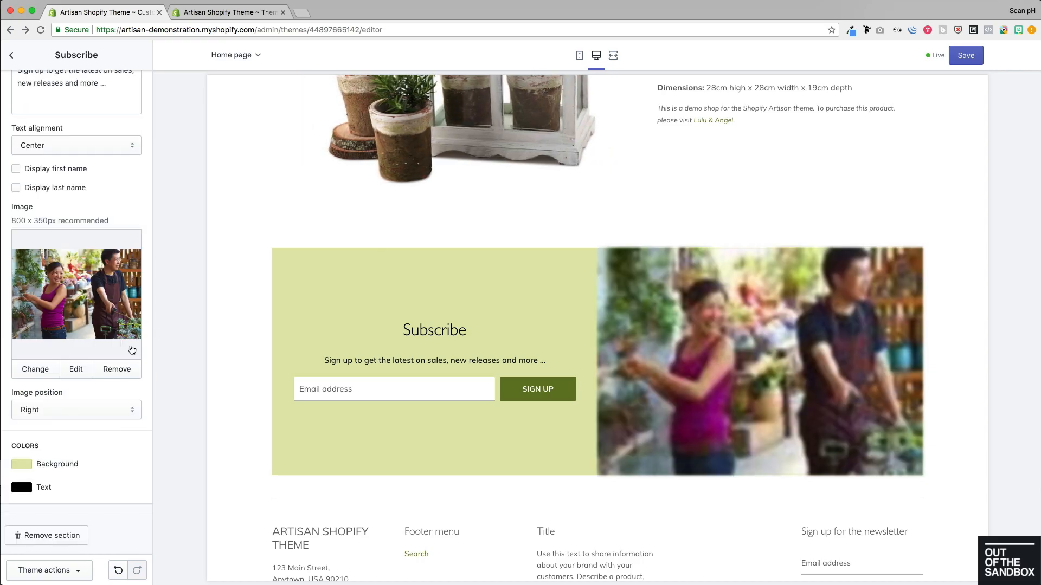
Step: Display the first name and last name fields in the newsletter signup form
scroll(65, 303, "up", 5)
left_click(16, 293)
left_click(16, 311)
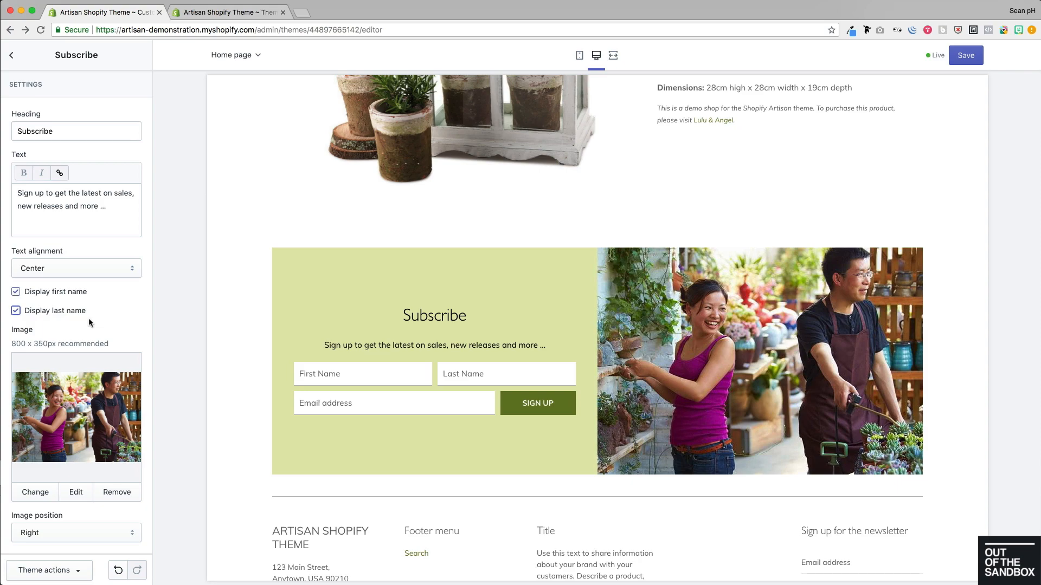
Step: Try Left as the newsletter section's text alignment
left_click(112, 271)
left_click(88, 261)
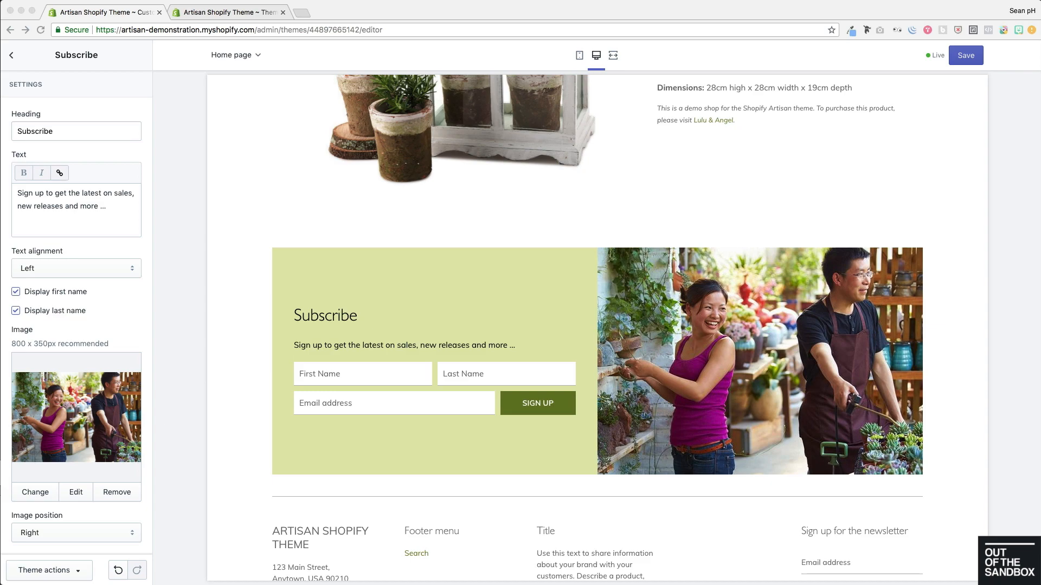
Step: Set the newsletter heading to "Join our VIP list" and replace its text with the prepared paragraph beginning "We work hard in our gardens and nursery"
double_click(67, 132)
type("Join our VIP list")
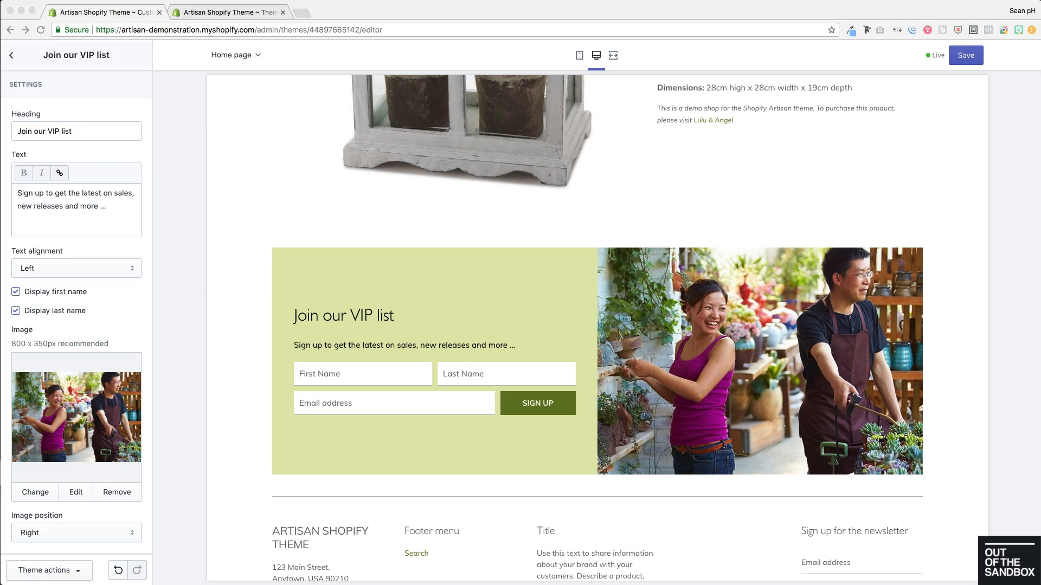
key("super+Tab")
triple_click(117, 211)
type("We work hard in our gardens and nursery every day to bring you the latest, healthiest greenery that we can. By subscribing to our weekly newsletter, you'll get early access to newly stocked items, special discounts and 10% off your first product or service!")
Step: Set the newsletter text alignment to Center, save the changes and return to the section list
left_click(32, 325)
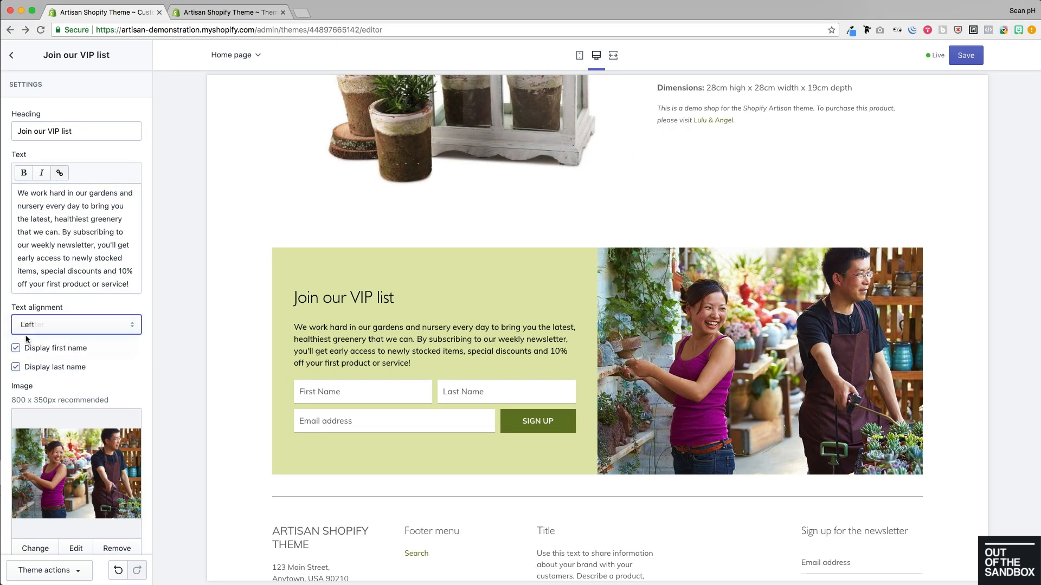
left_click(24, 336)
left_click(970, 55)
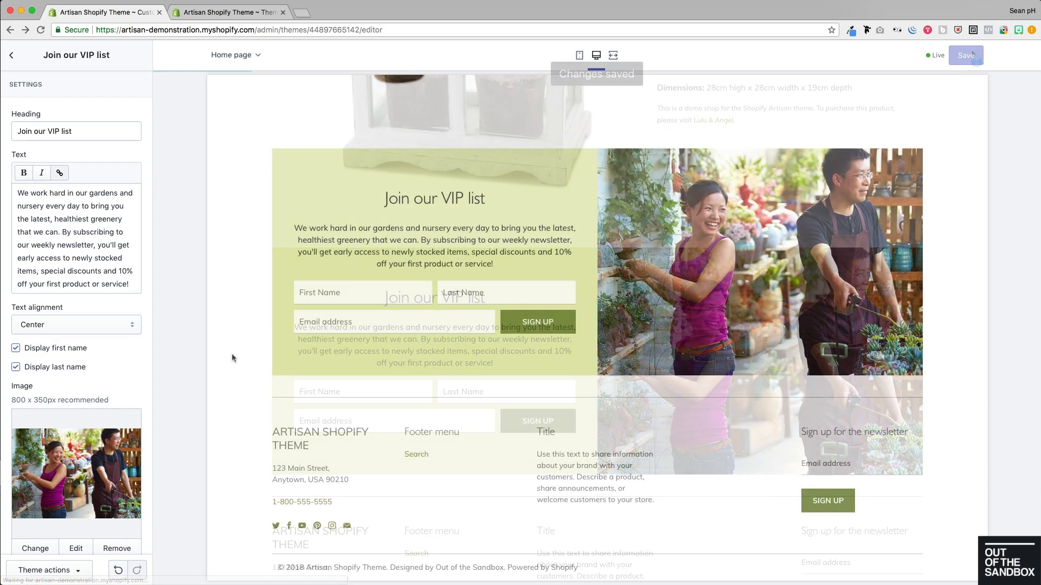
left_click(12, 55)
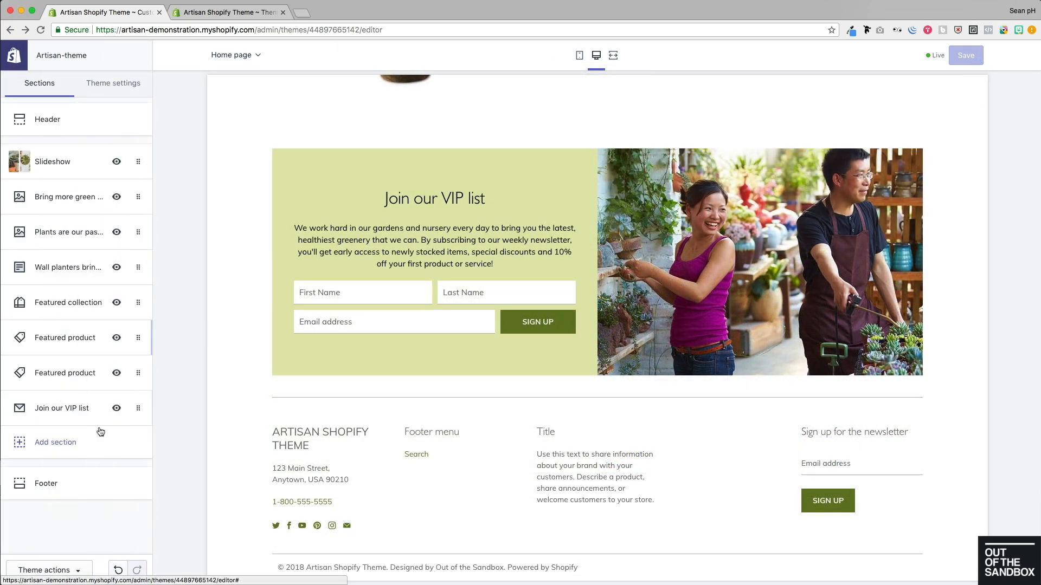
Step: Add a Text columns with images section to the home page
left_click(64, 444)
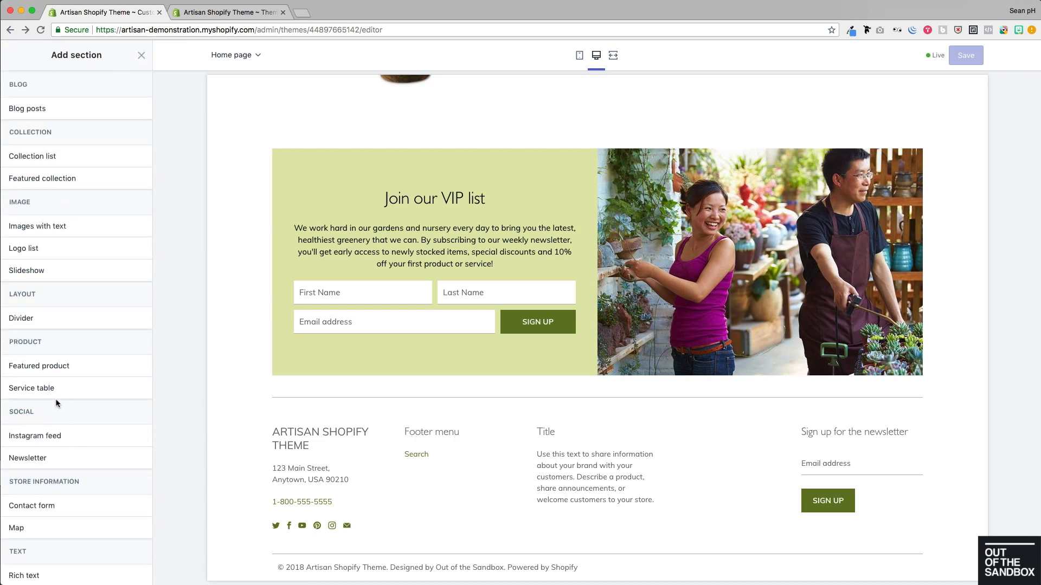
scroll(57, 403, "down", 3)
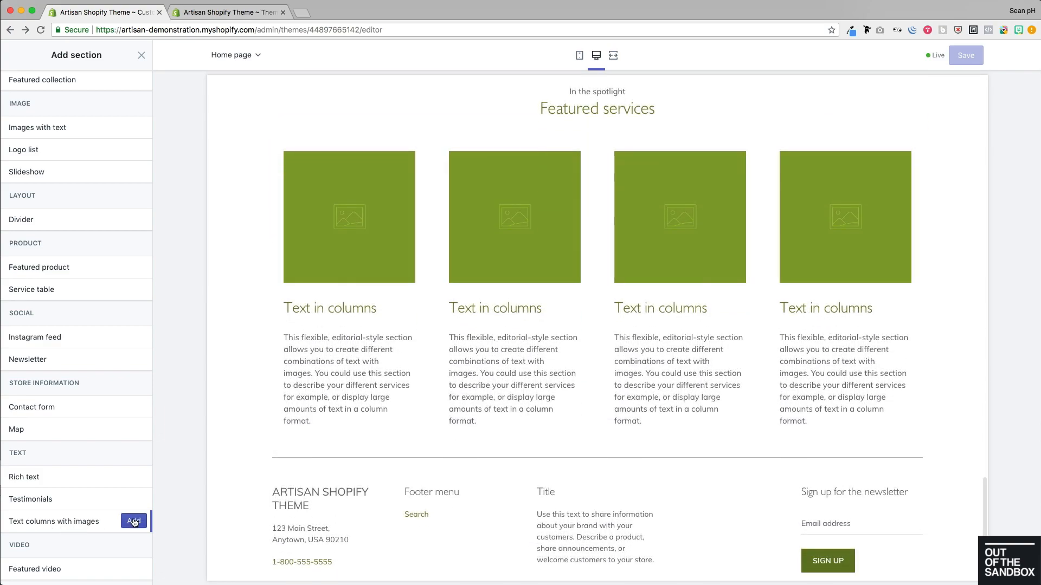
left_click(134, 522)
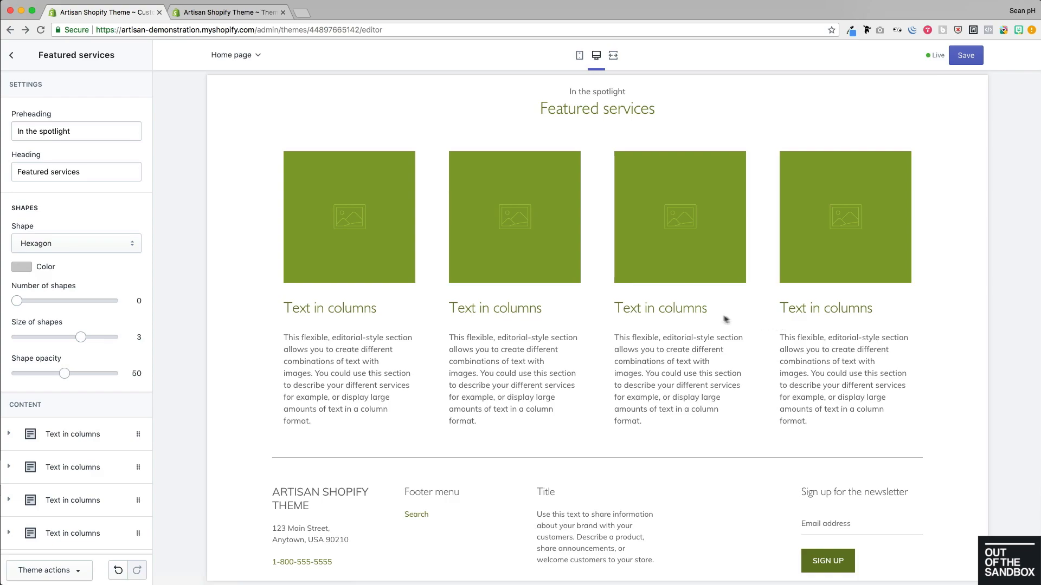
Step: Examine the content settings available for the first text column of the Featured services section
scroll(70, 239, "down", 2)
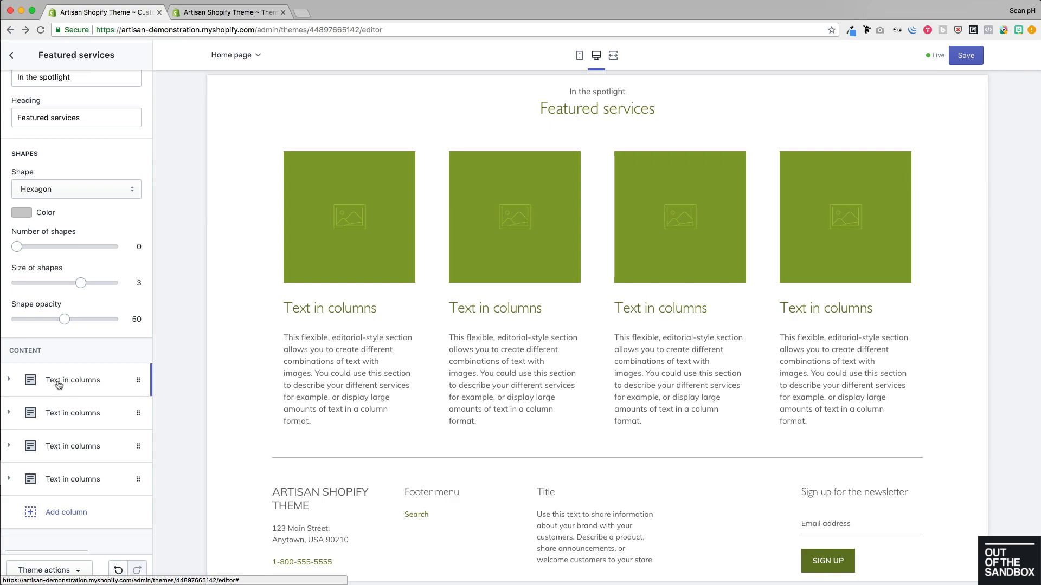
left_click(59, 385)
scroll(103, 393, "down", 5)
scroll(103, 393, "down", 4)
scroll(103, 393, "down", 2)
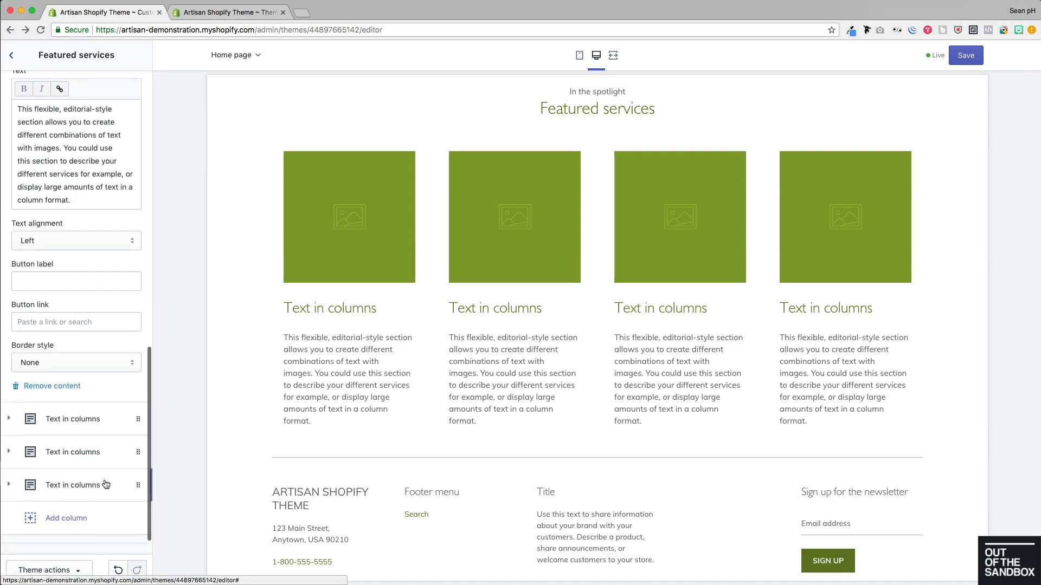
scroll(105, 484, "up", 9)
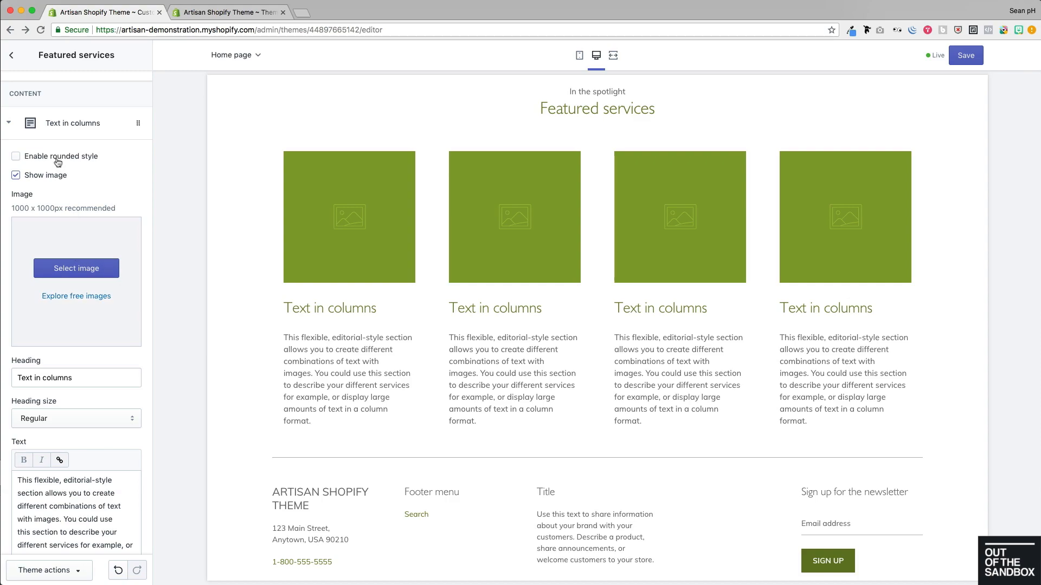
scroll(58, 164, "up", 2)
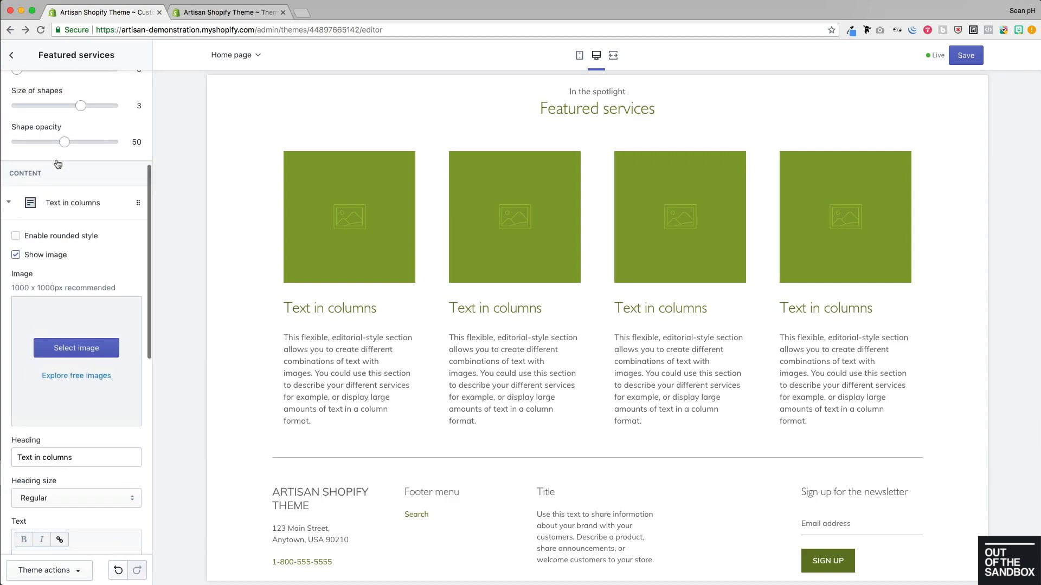
Step: Try the rounded style on the first column's image
left_click(57, 239)
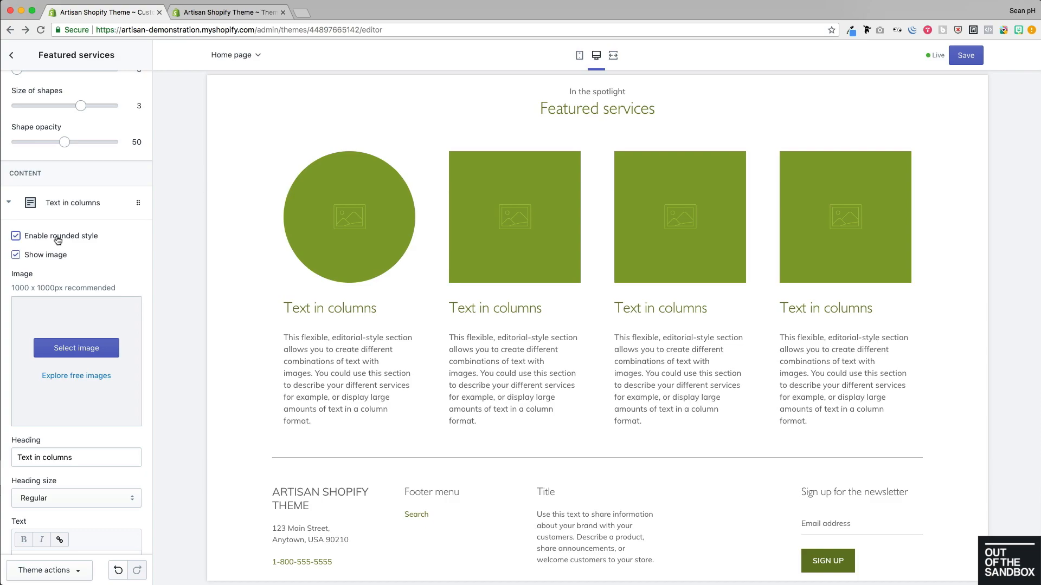
scroll(58, 239, "up", 6)
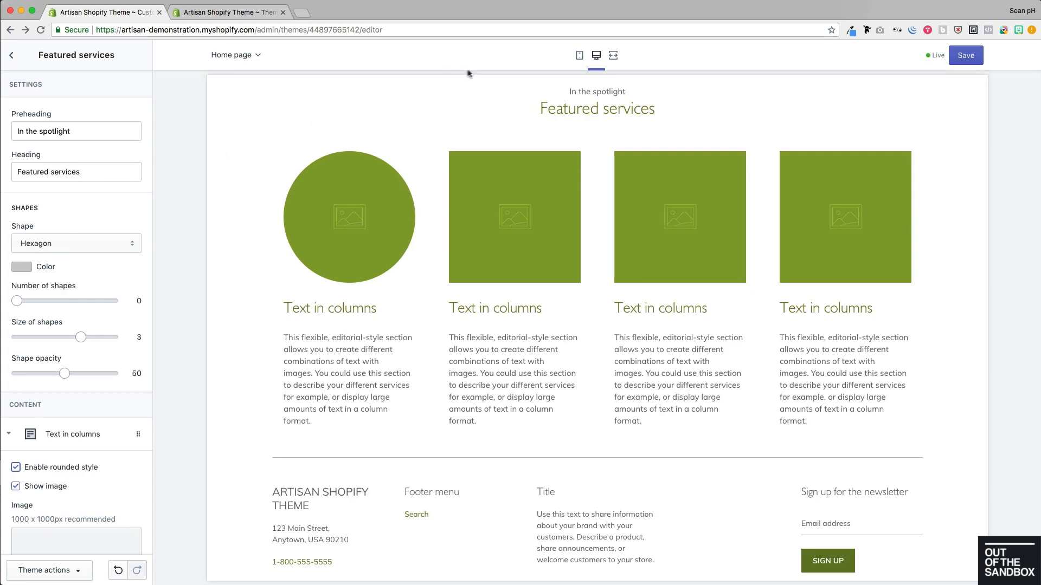
scroll(275, 158, "up", 2)
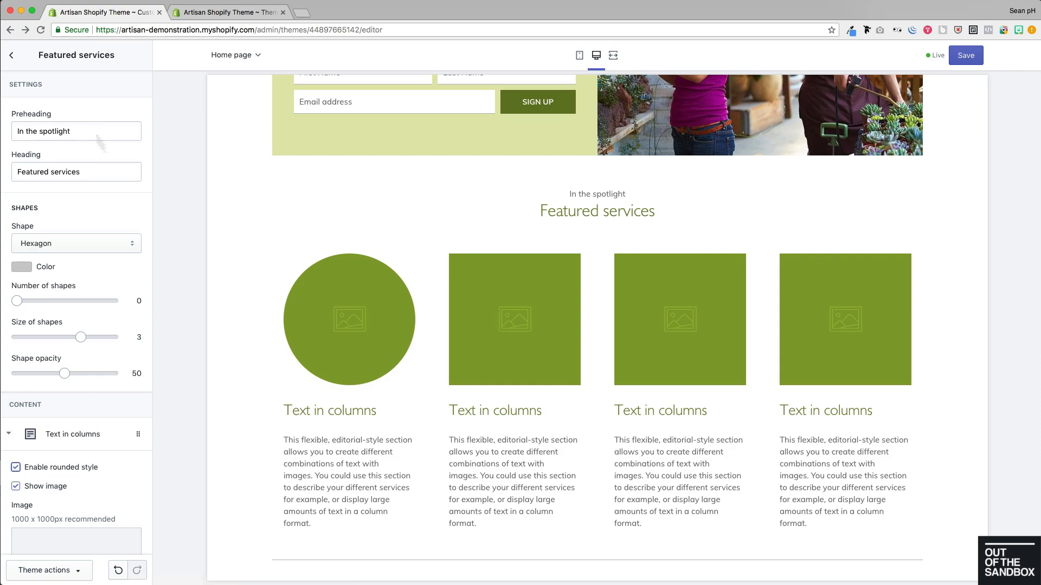
scroll(86, 226, "down", 3)
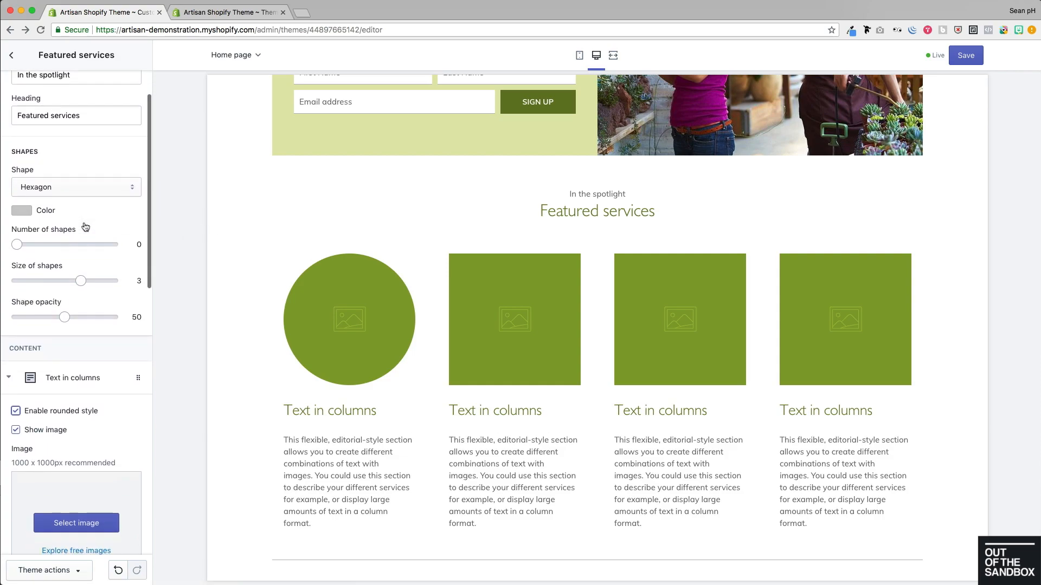
scroll(84, 226, "down", 3)
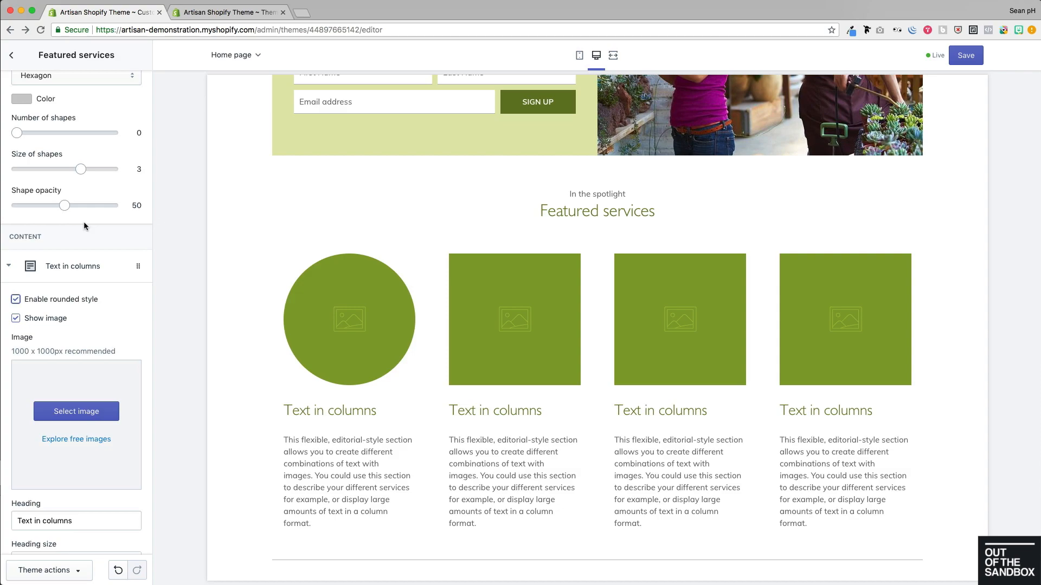
scroll(84, 223, "down", 1)
Step: Set the section's preheading to "We can make anything grow and flourish!" and its heading to "Our specialty green services"
scroll(86, 226, "up", 5)
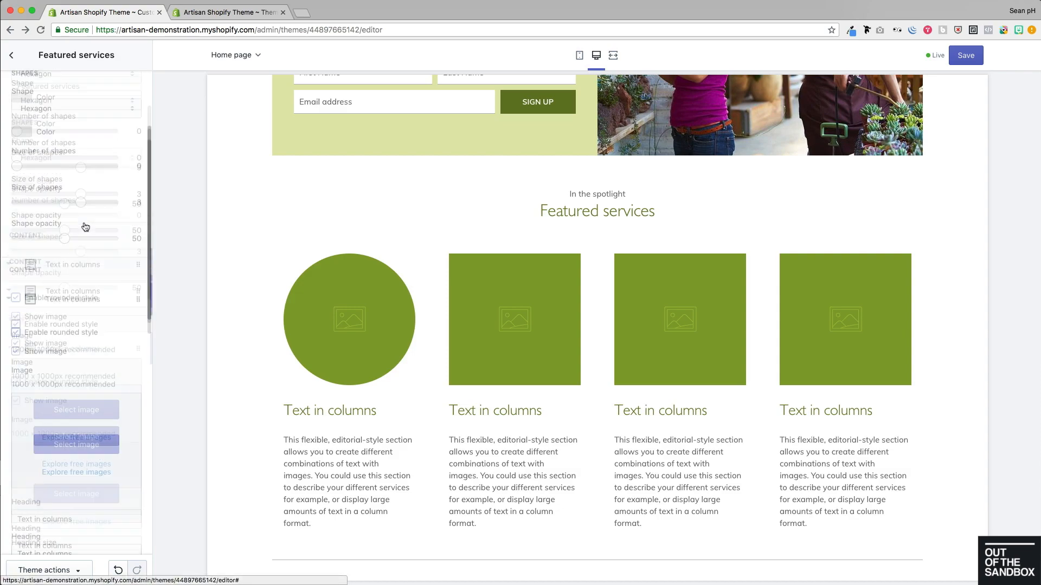
left_click(79, 132)
key("super+a")
type("We can make anything grow and flourish!")
left_click(105, 169)
key("super+a")
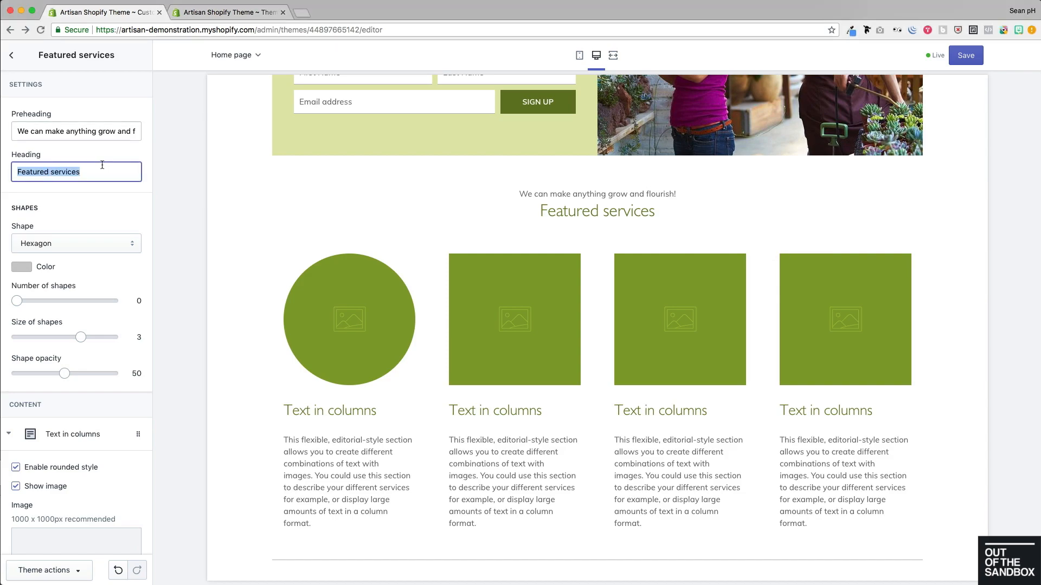
type("Our specialty green services")
Step: Turn off the rounded style for the first column and upload IMAGE A.jpg as its image
scroll(115, 206, "down", 6)
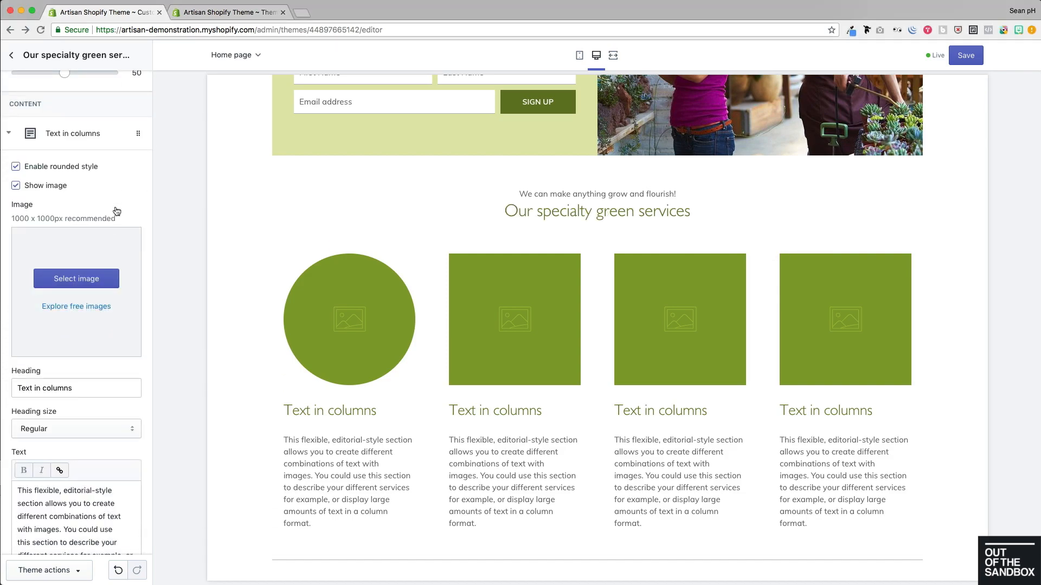
left_click(16, 168)
left_click(76, 280)
left_click(39, 135)
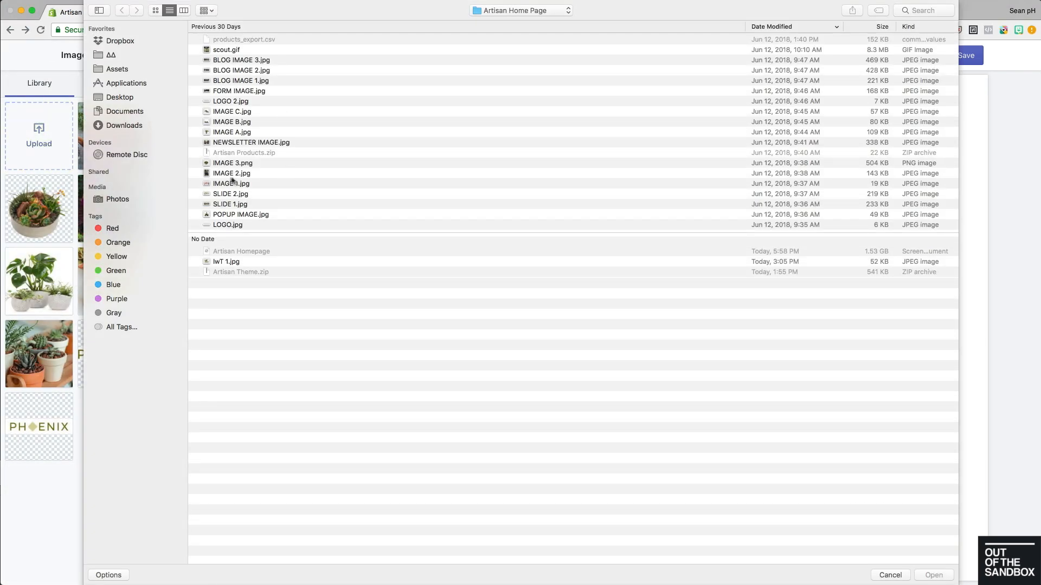
double_click(238, 132)
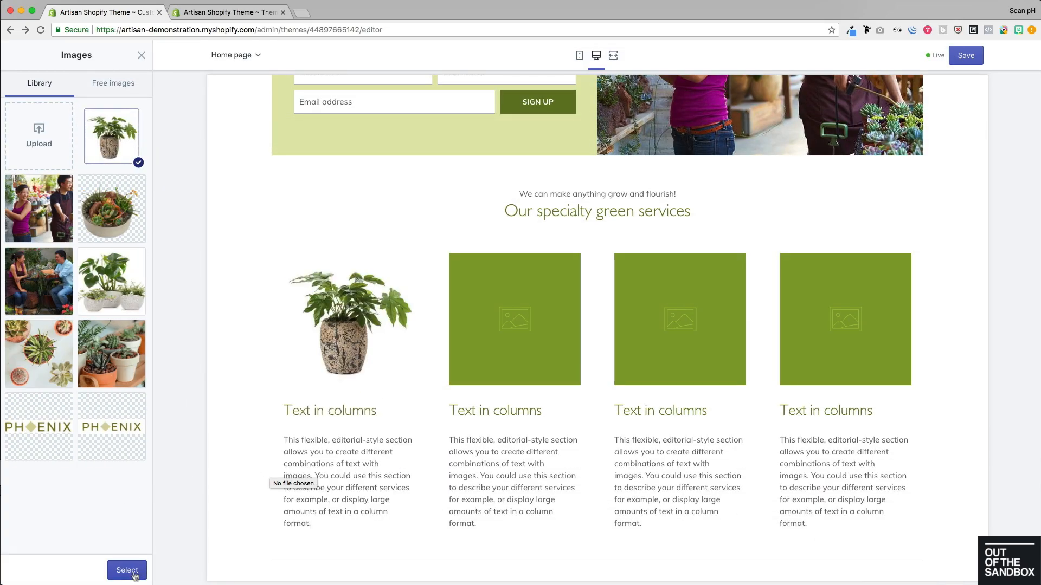
Step: Set the first column's heading to "Plant rescue" and replace its text with the paragraph beginning "Plants can go through some tough times"
triple_click(109, 414)
type("Plant rescue")
triple_click(91, 532)
type("Plants can go through some tough times. We offer a complete rescue package to revive and restore your green companions.")
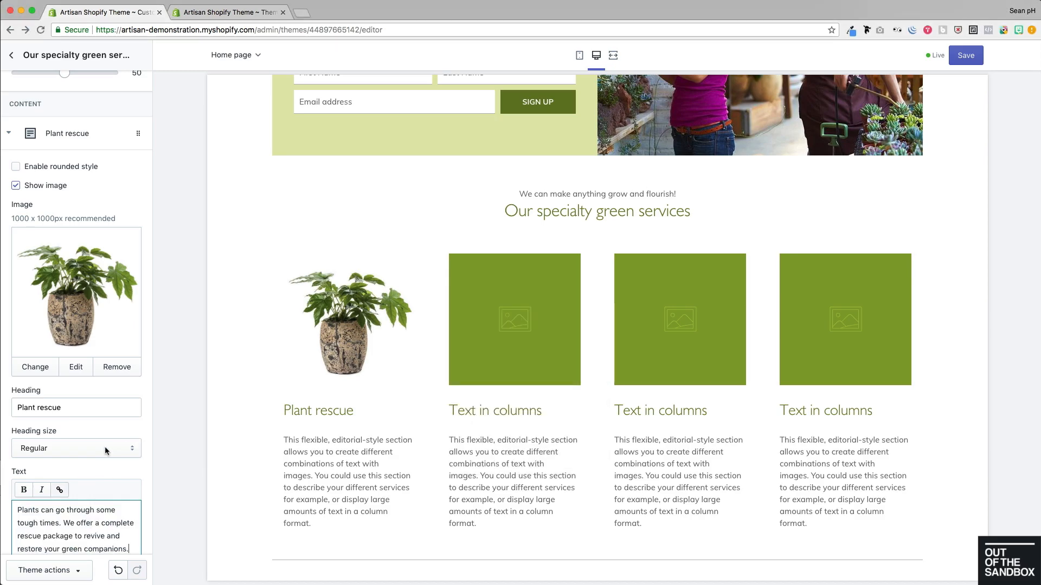
Step: Set the Plant rescue column's text alignment to Center
scroll(105, 447, "down", 3)
left_click(104, 438)
left_click(97, 448)
scroll(83, 461, "down", 2)
scroll(80, 457, "up", 3)
Step: Upload IMAGE B.jpg as the second column's image and set that column's heading to "Workshops"
scroll(80, 457, "down", 5)
left_click(9, 419)
scroll(73, 365, "up", 6)
left_click(87, 389)
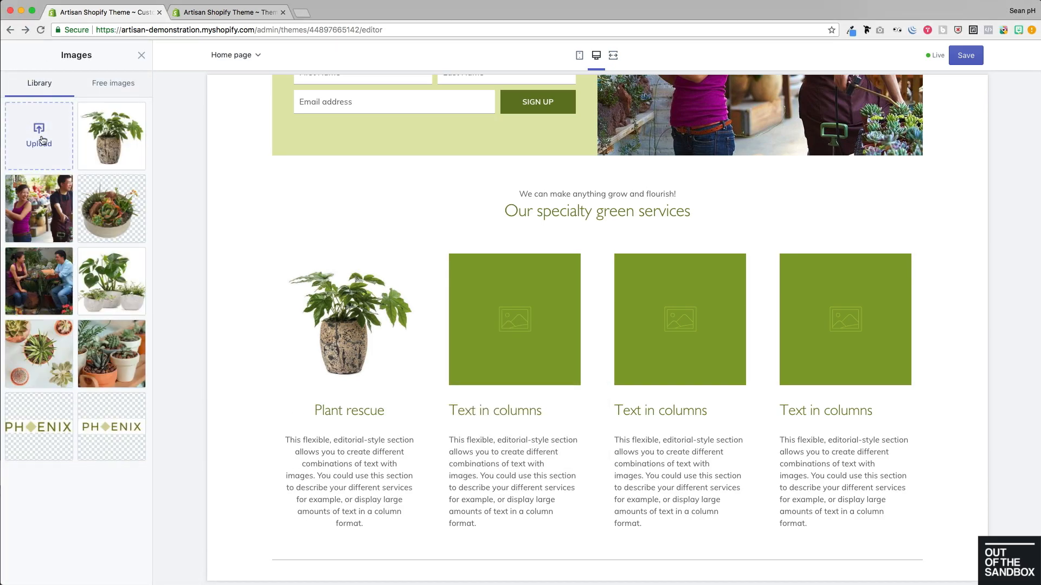
left_click(42, 140)
double_click(272, 122)
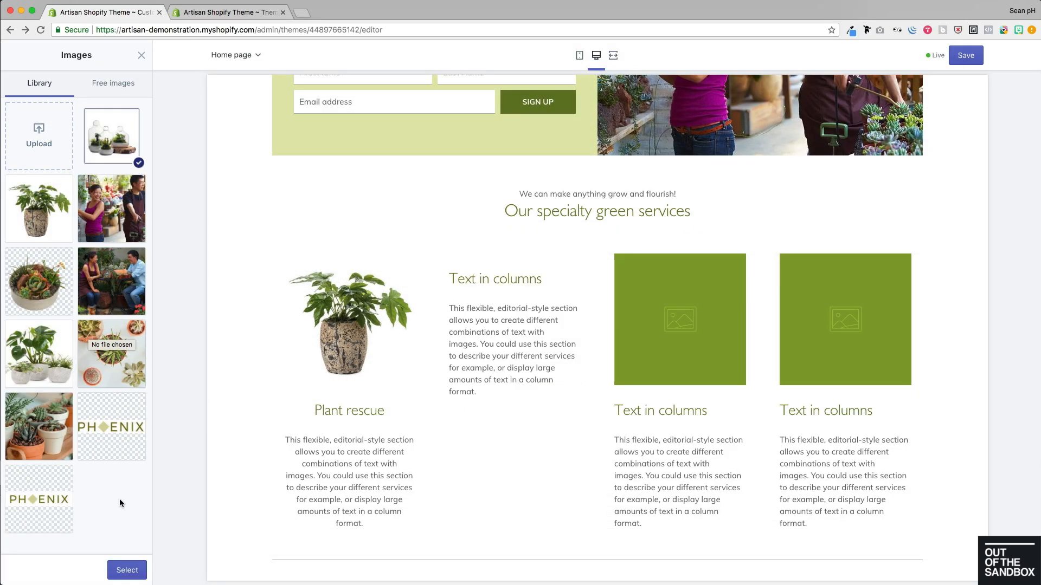
left_click(127, 570)
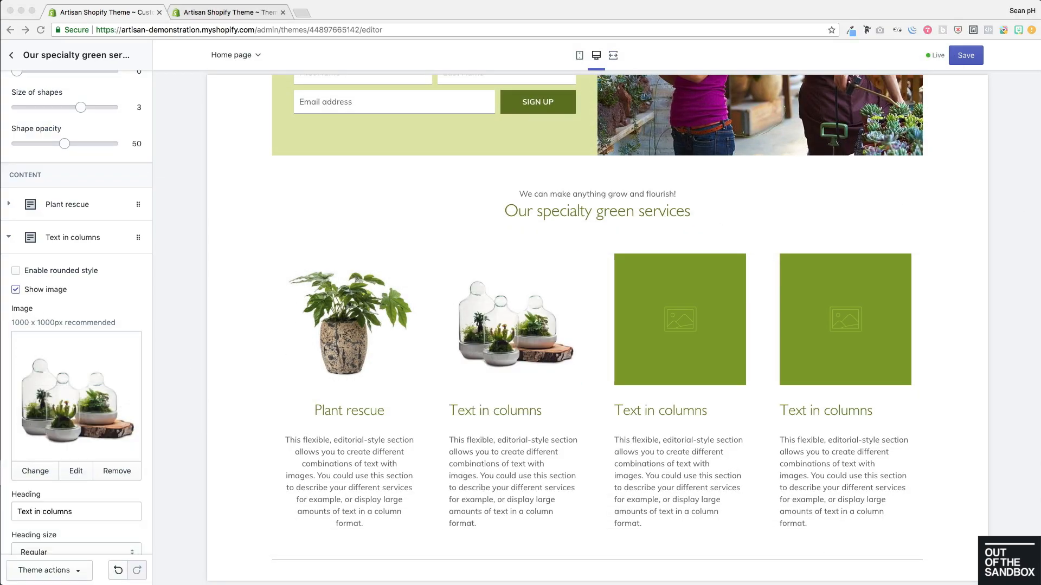
scroll(90, 338, "down", 3)
triple_click(90, 338)
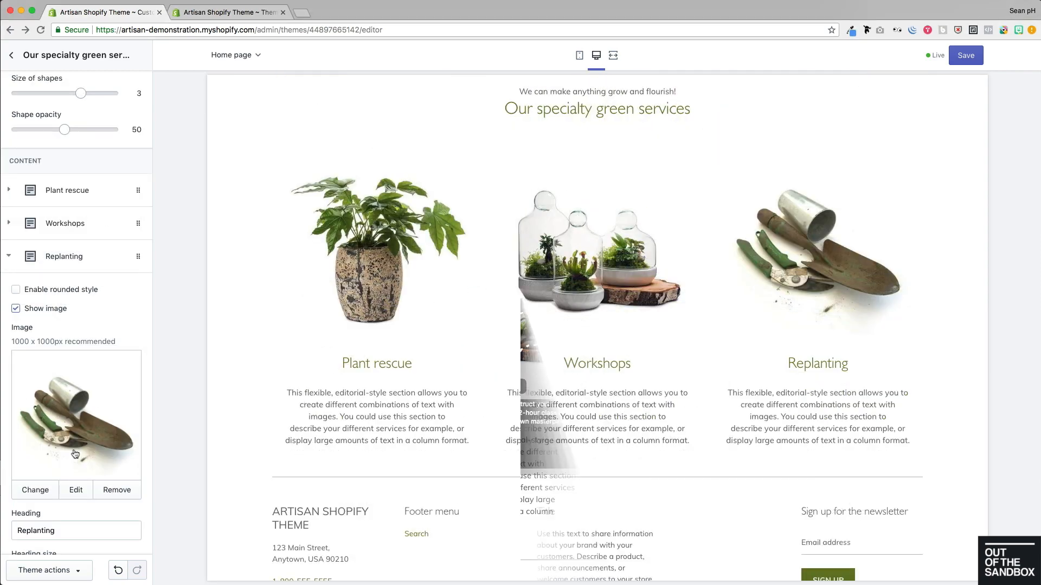
Step: Try Large as the Replanting column's heading size, and return it to Regular
scroll(75, 454, "down", 2)
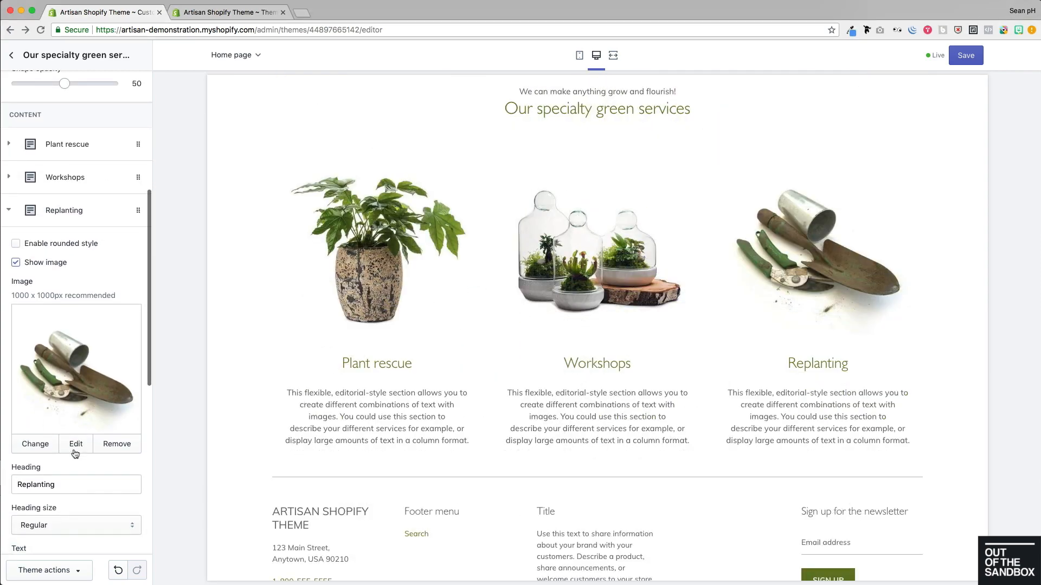
scroll(74, 454, "down", 1)
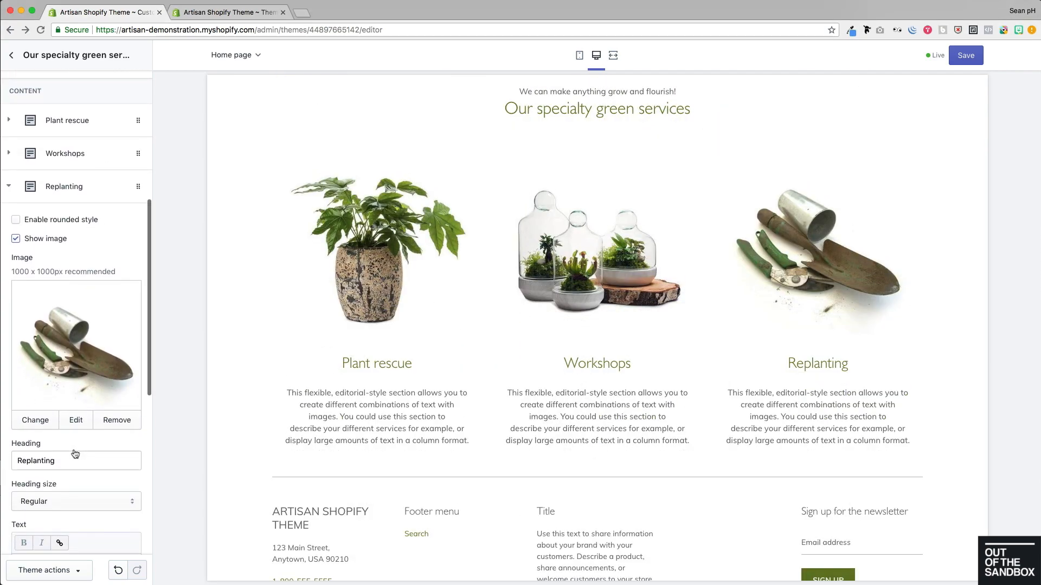
scroll(74, 451, "down", 1)
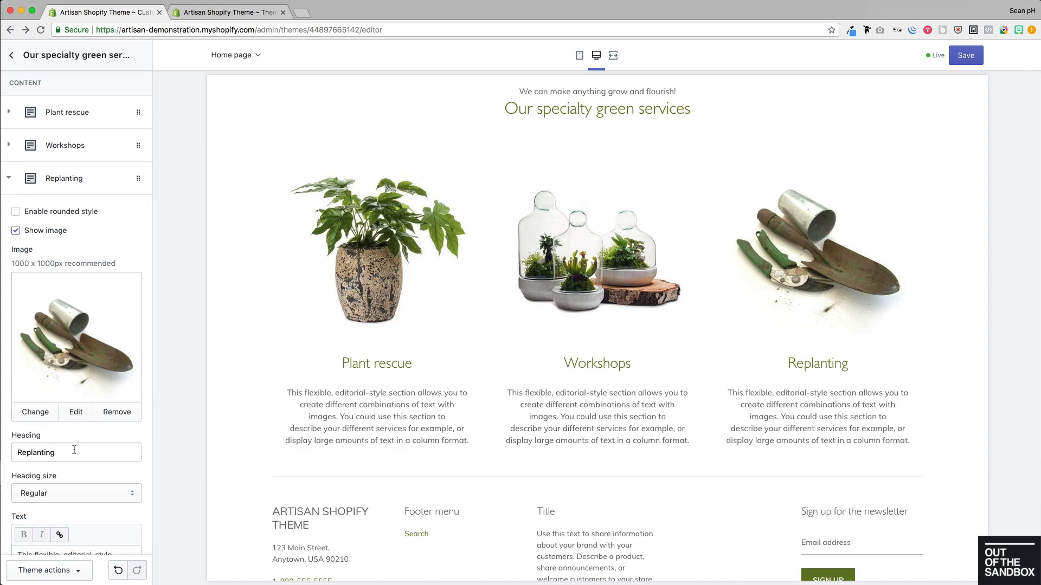
scroll(75, 450, "down", 3)
scroll(74, 451, "down", 4)
scroll(75, 451, "down", 1)
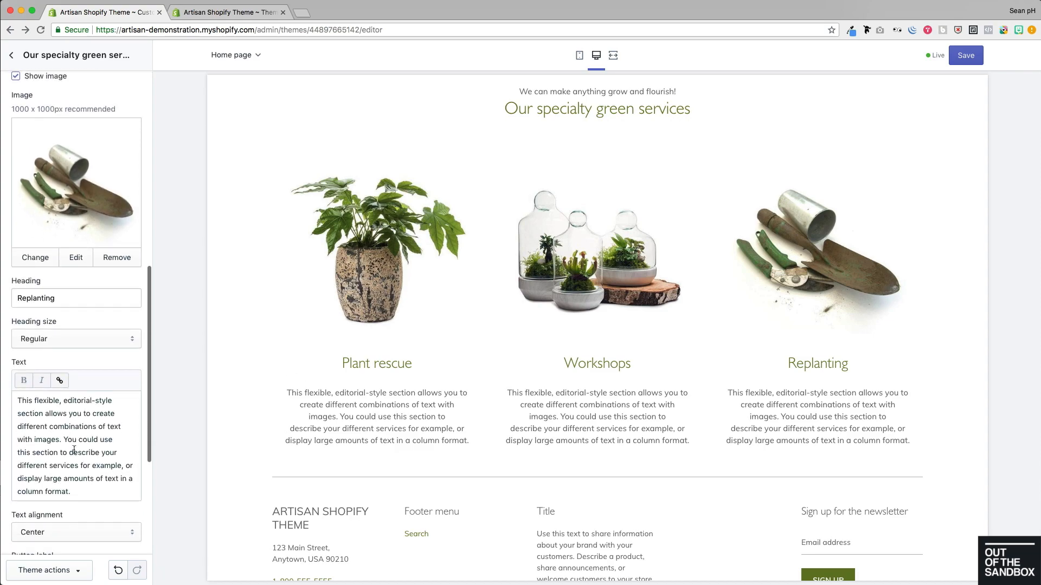
left_click(61, 331)
left_click(71, 342)
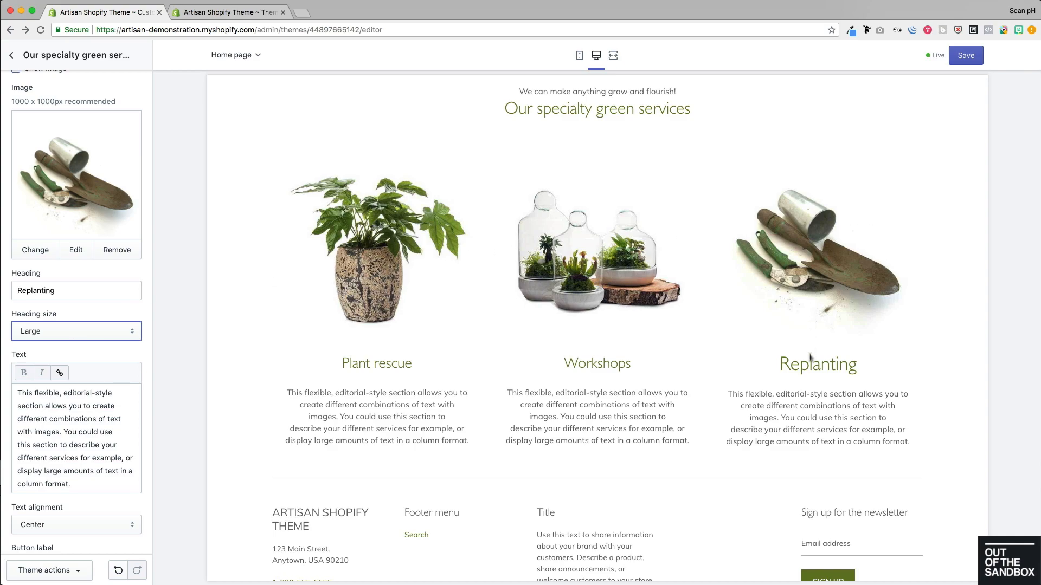
left_click(94, 328)
left_click(55, 320)
Step: Give the Replanting column a button labelled "Button" that links to the Assorted Air Plants product
scroll(110, 448, "down", 5)
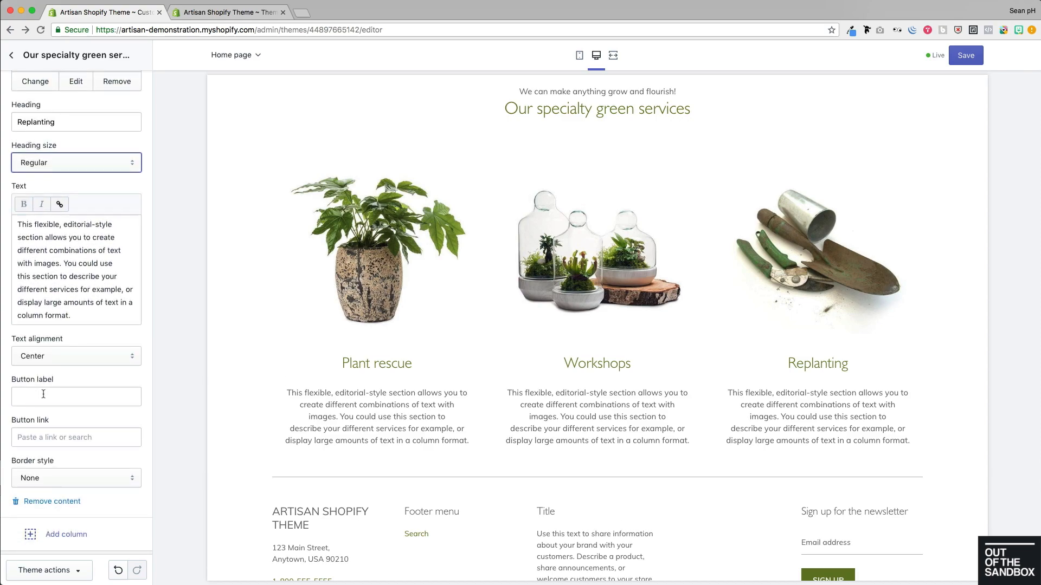
left_click(43, 394)
type("tton")
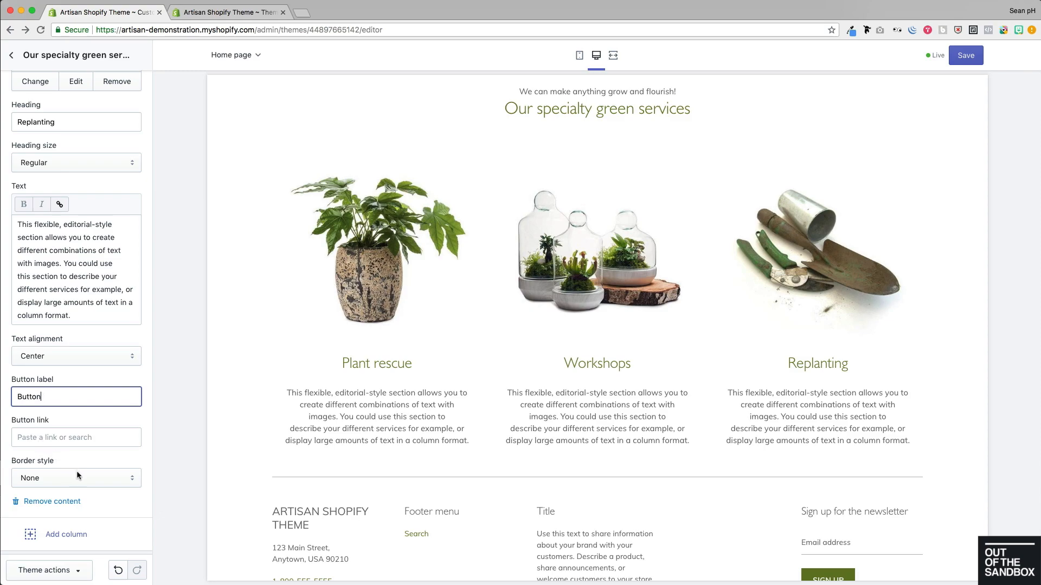
left_click(61, 444)
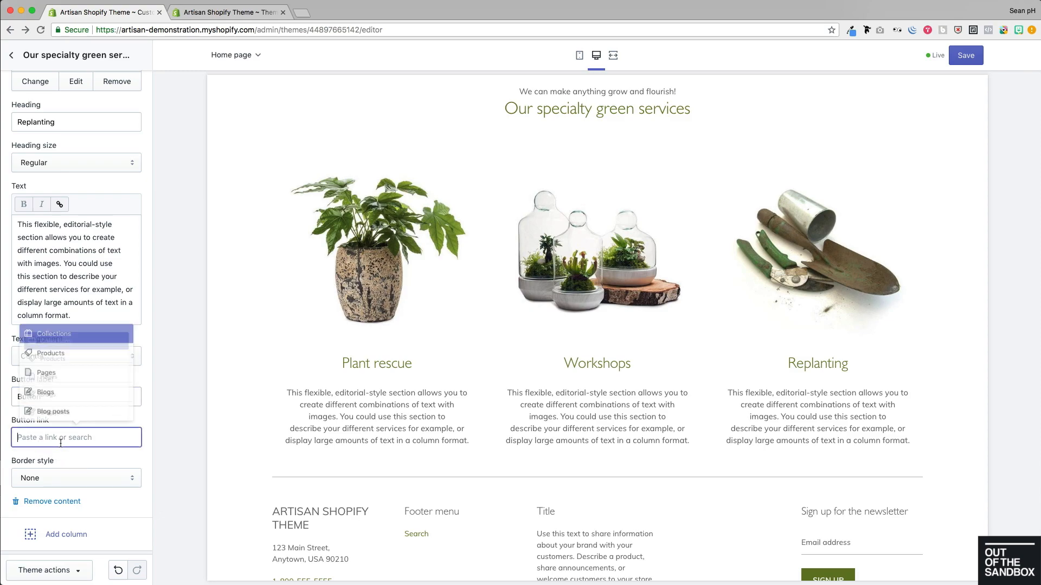
left_click(48, 368)
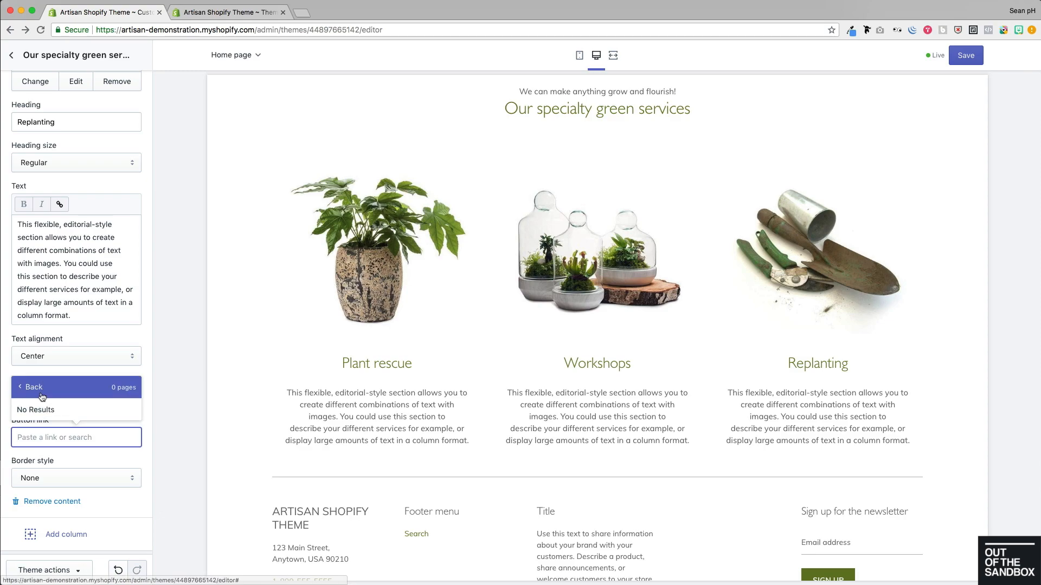
left_click(38, 392)
left_click(46, 343)
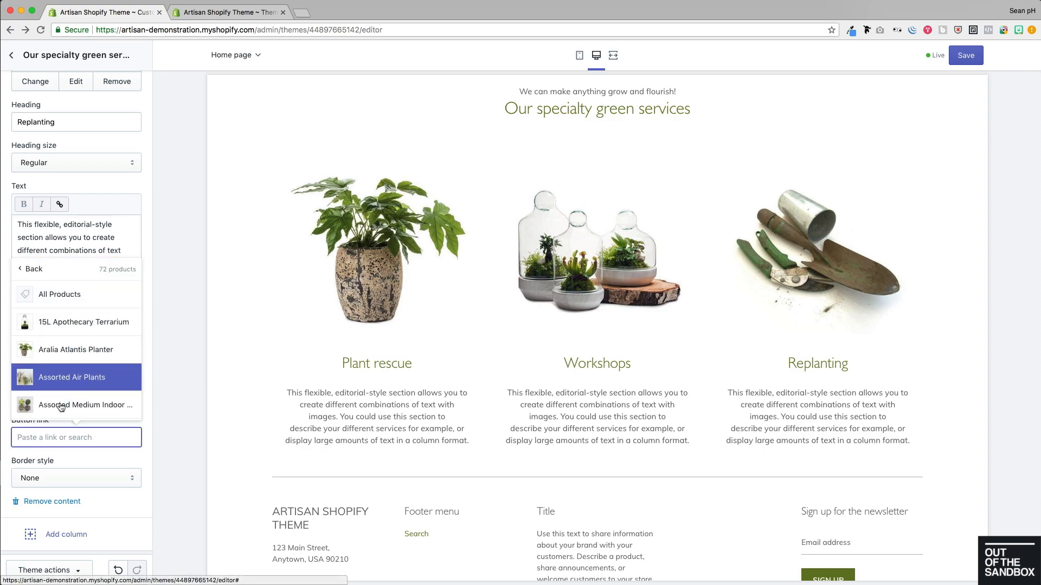
left_click(46, 388)
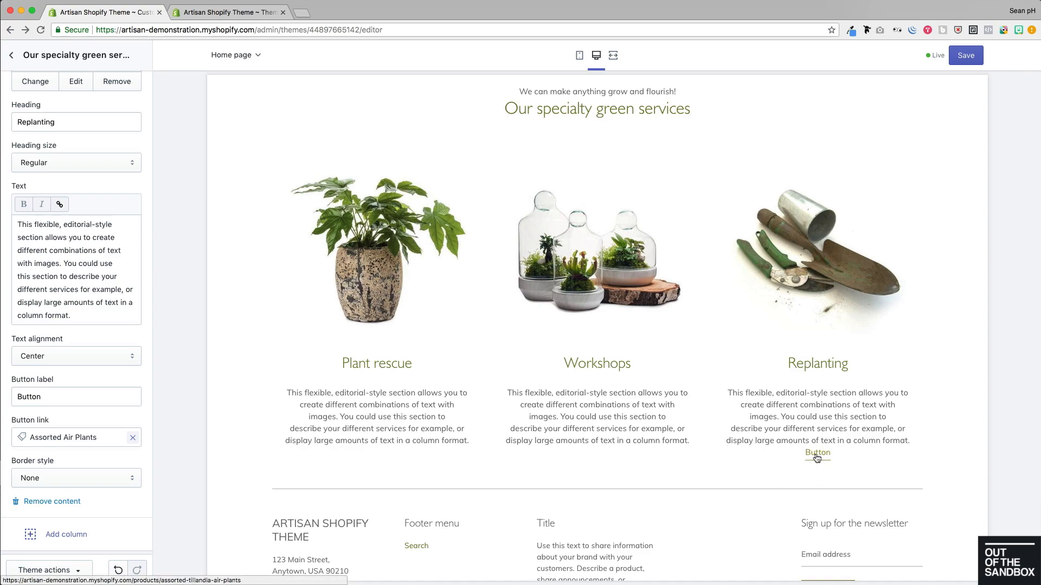
Step: Try the Box border style on the Replanting column and switch it to Quote
left_click(26, 479)
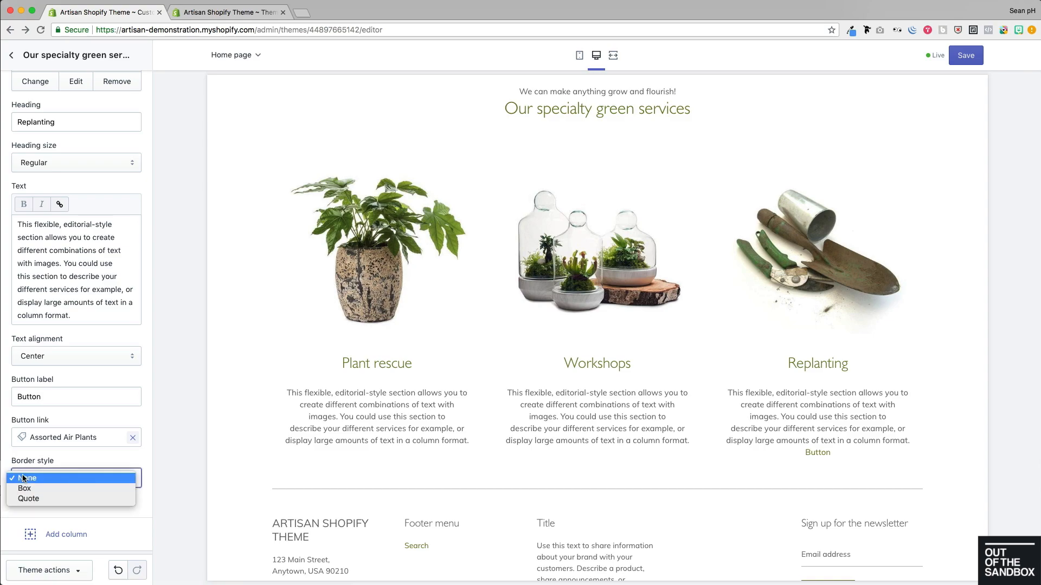
left_click(41, 489)
left_click(57, 481)
left_click(57, 488)
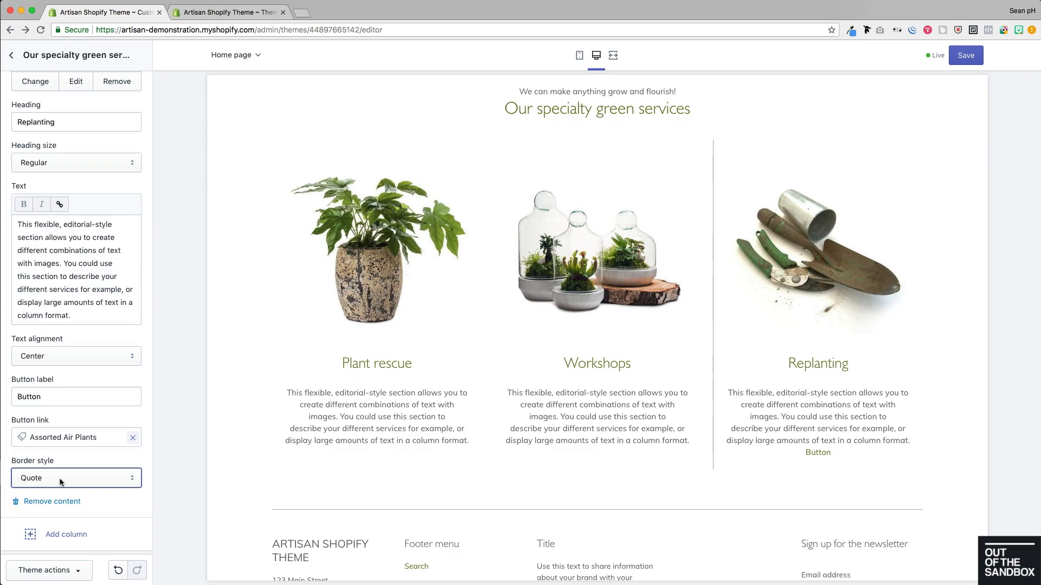
Step: Set the Replanting column's border style to None
left_click(60, 481)
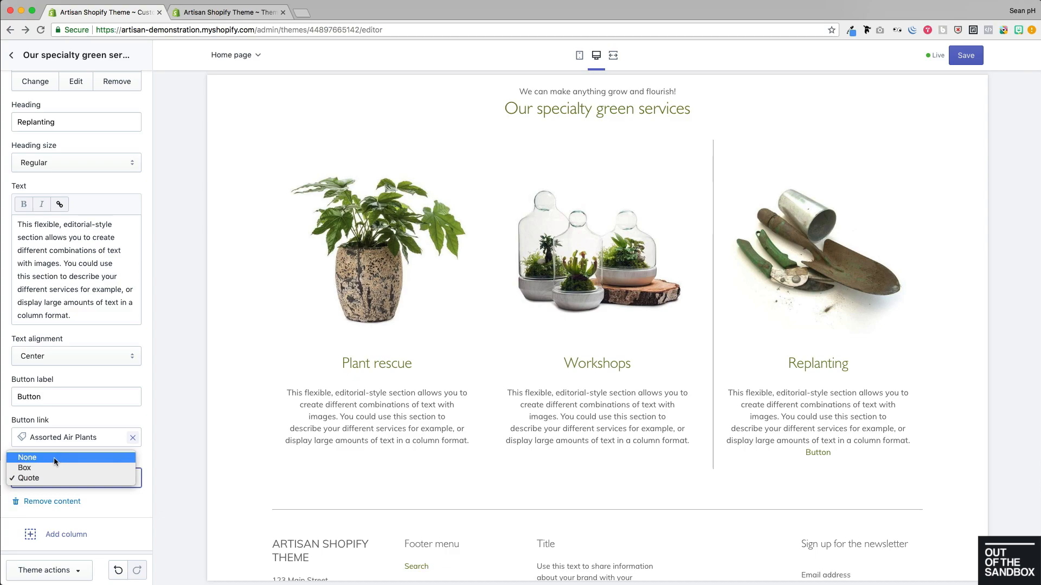
left_click(55, 459)
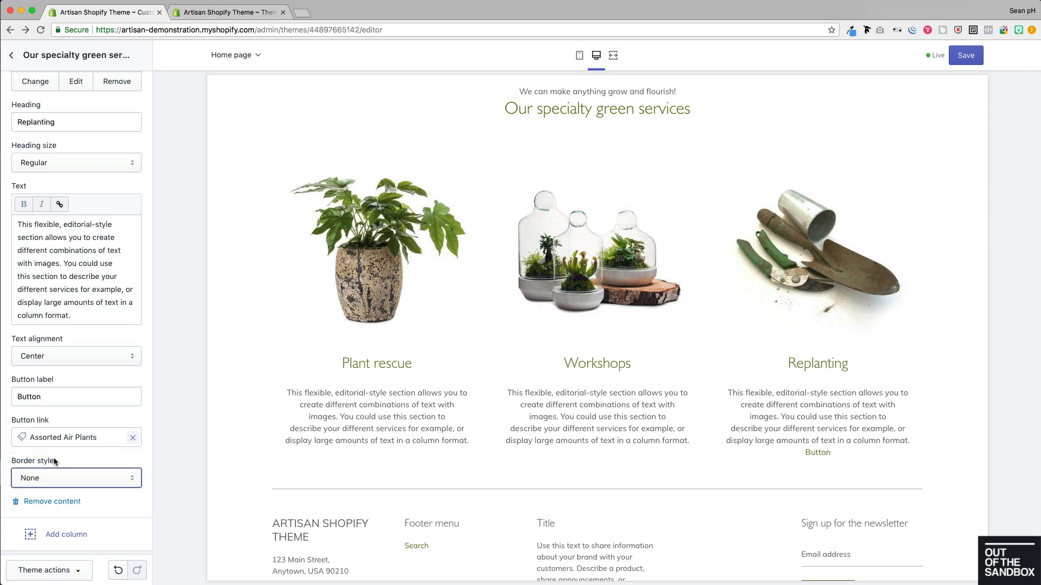
scroll(54, 462, "down", 1)
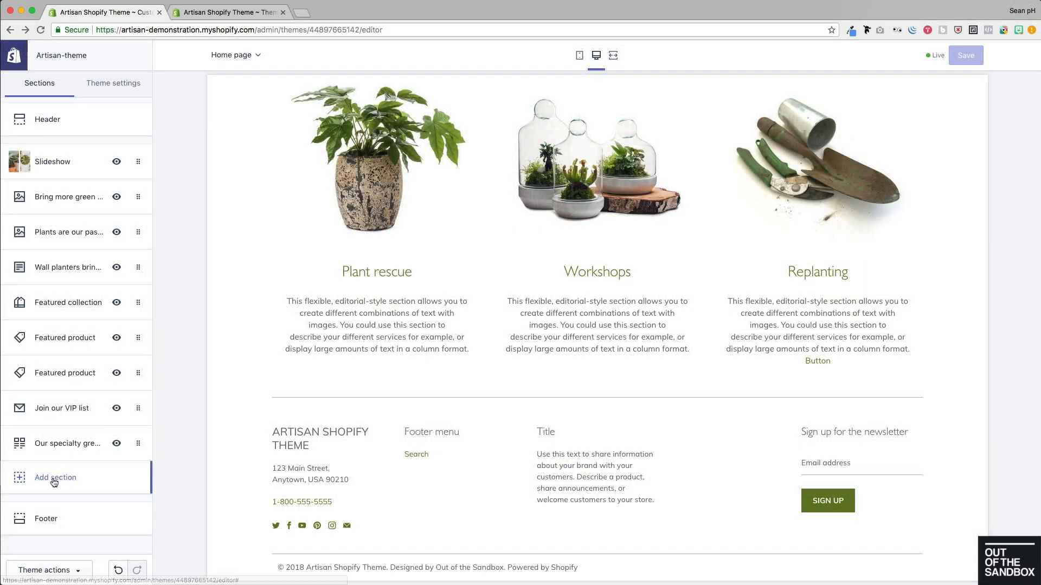
Step: Add a Contact form section to the home page
left_click(55, 480)
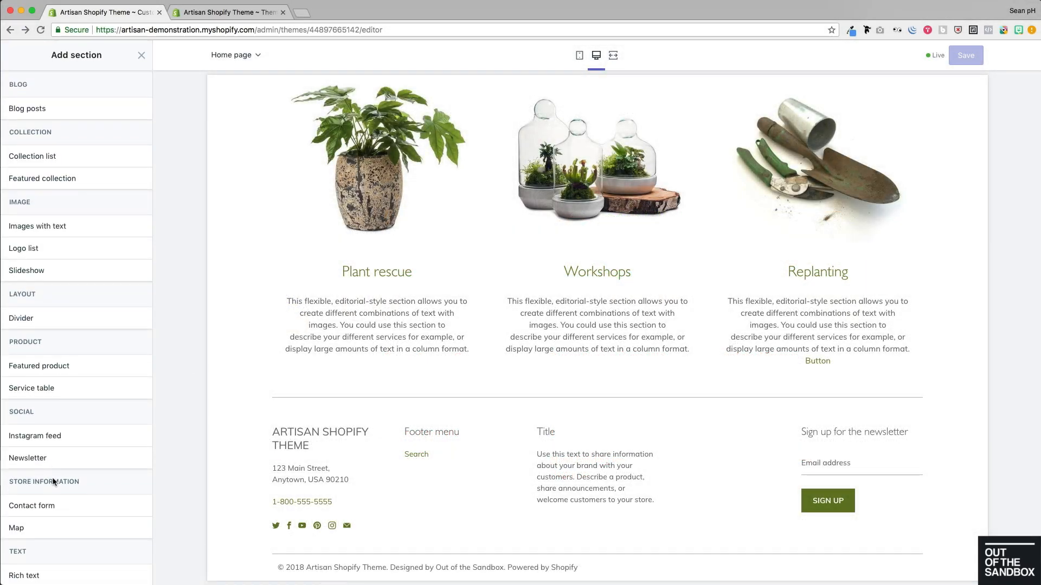
scroll(52, 350, "down", 3)
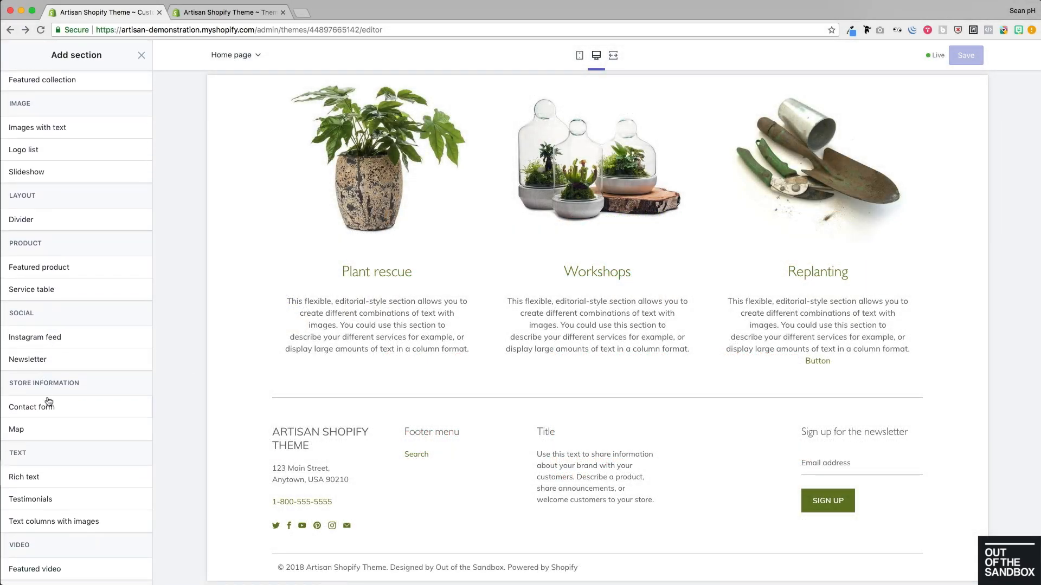
mouse_move(50, 406)
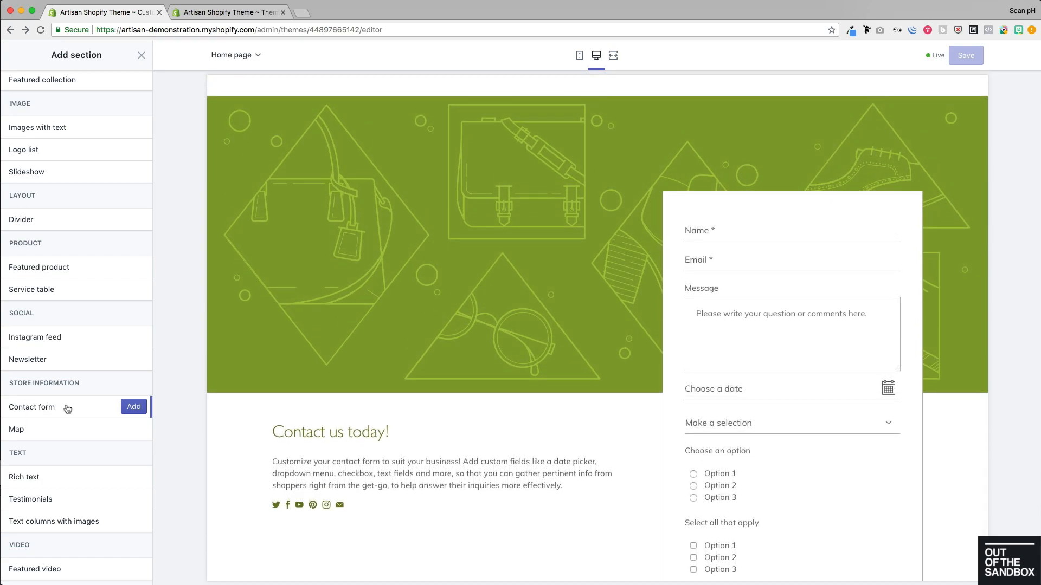
left_click(134, 407)
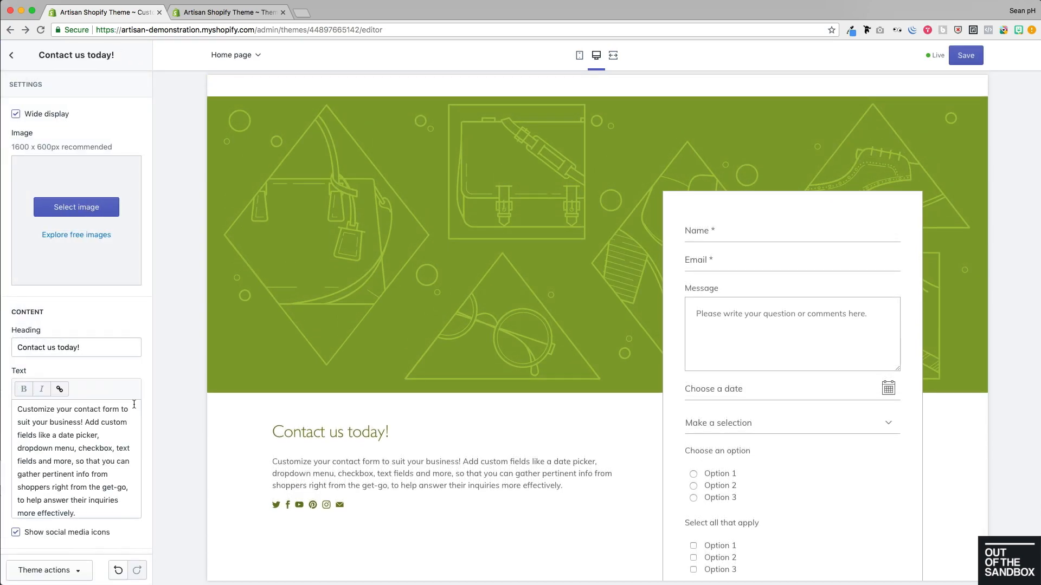
Step: Try the contact form section without Wide display, and turn Wide display back on
left_click(28, 116)
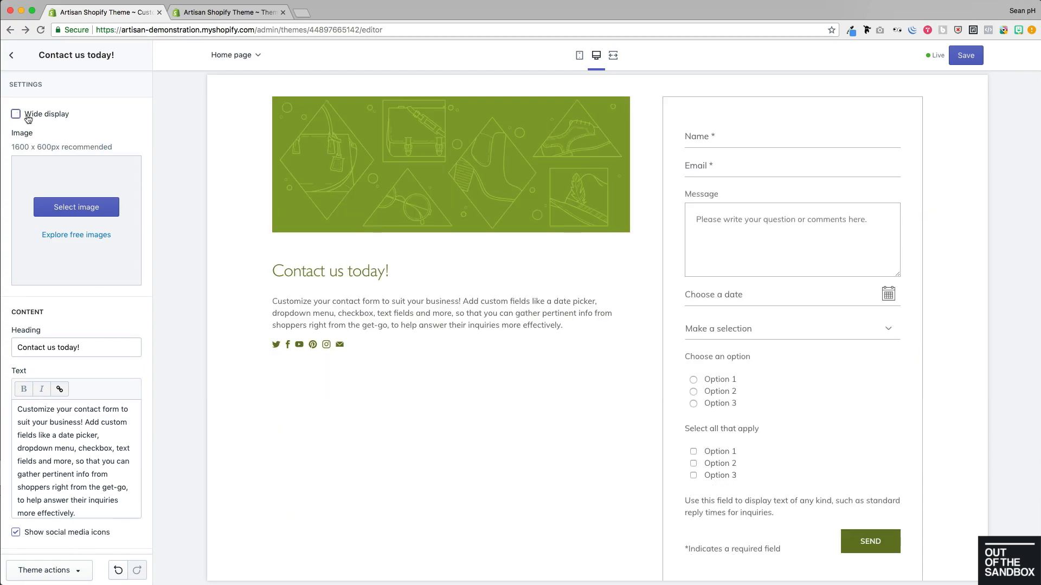
scroll(381, 231, "up", 3)
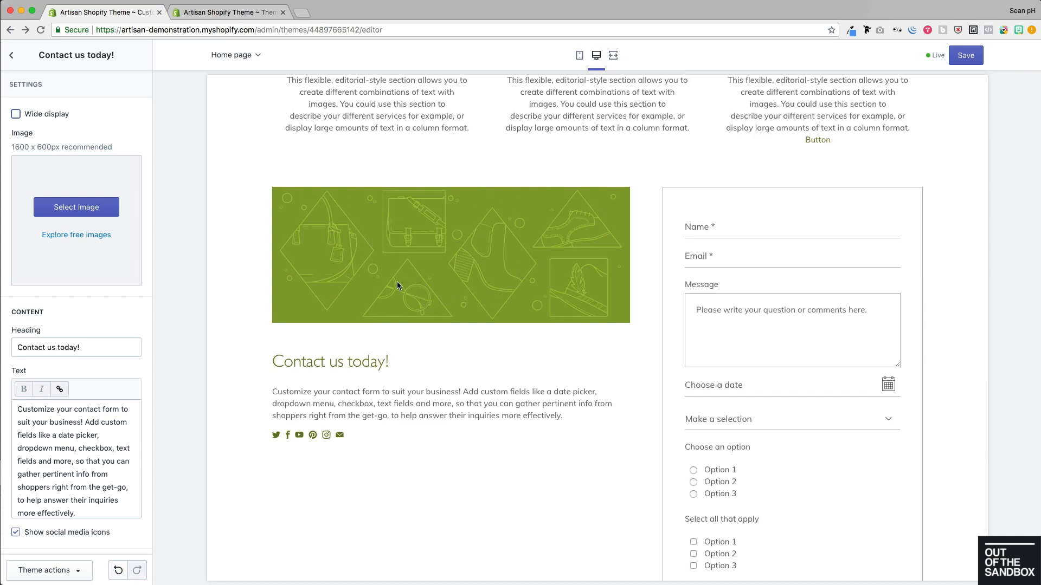
left_click(16, 115)
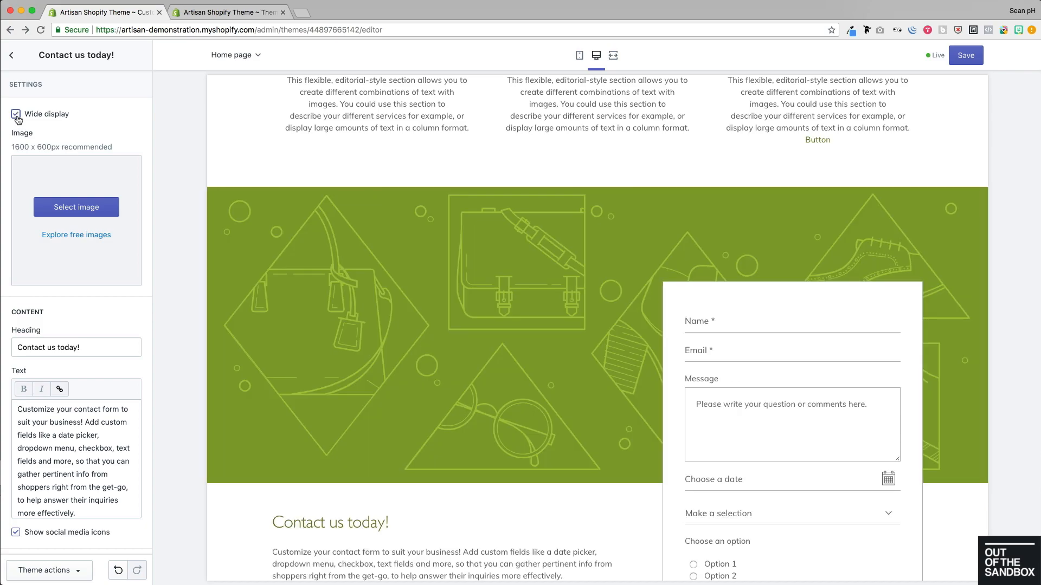
Step: Upload FORM IMAGE.jpg and use it as the contact form section's image
left_click(103, 206)
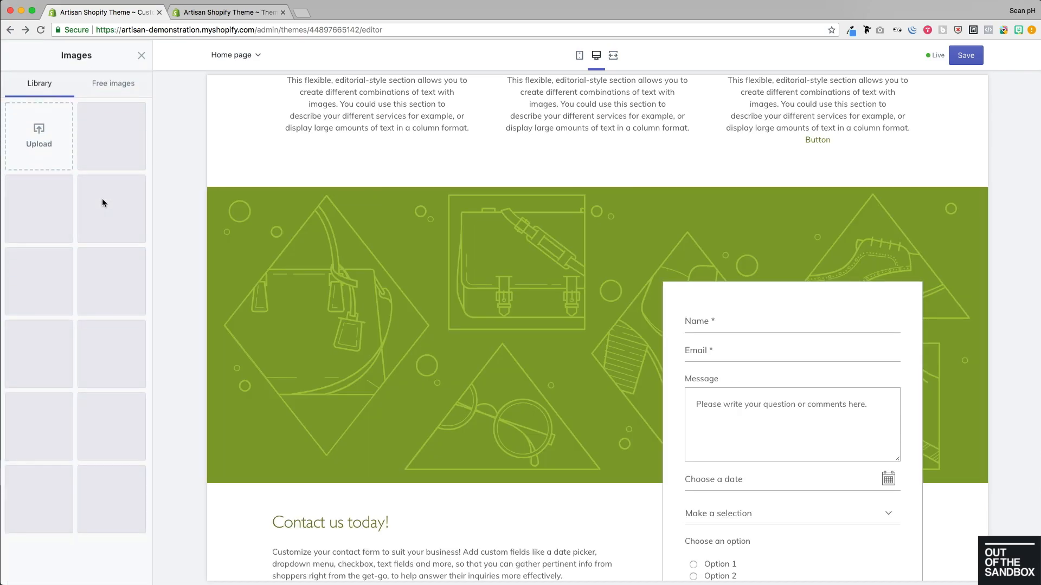
left_click(39, 135)
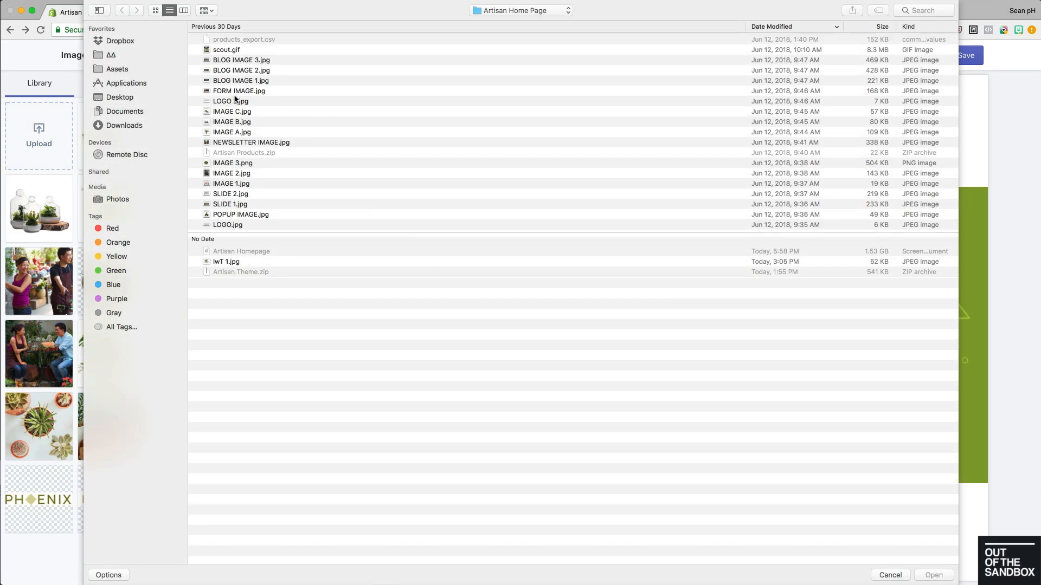
left_click(230, 92)
left_click(934, 575)
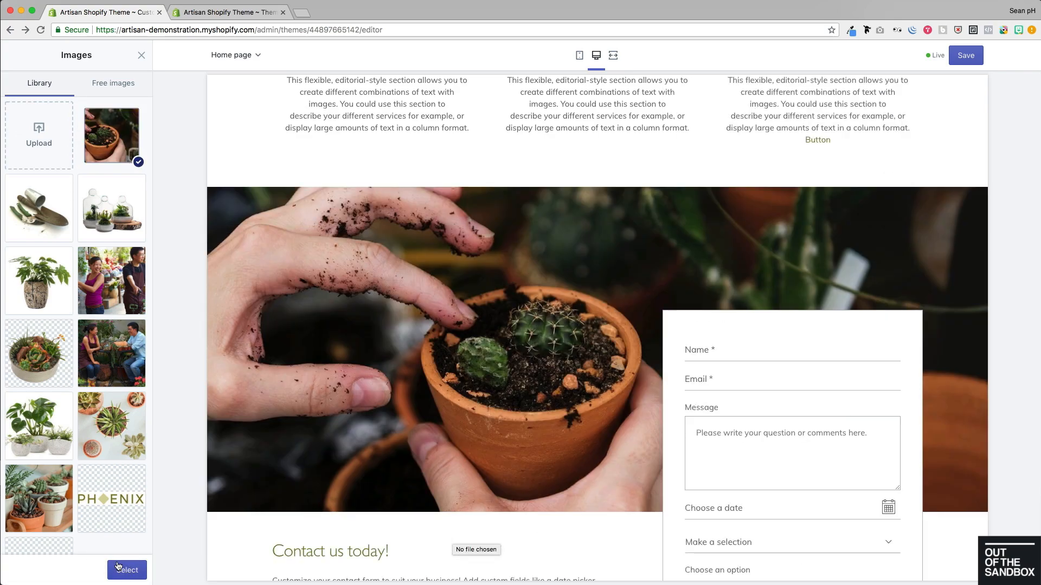
left_click(122, 574)
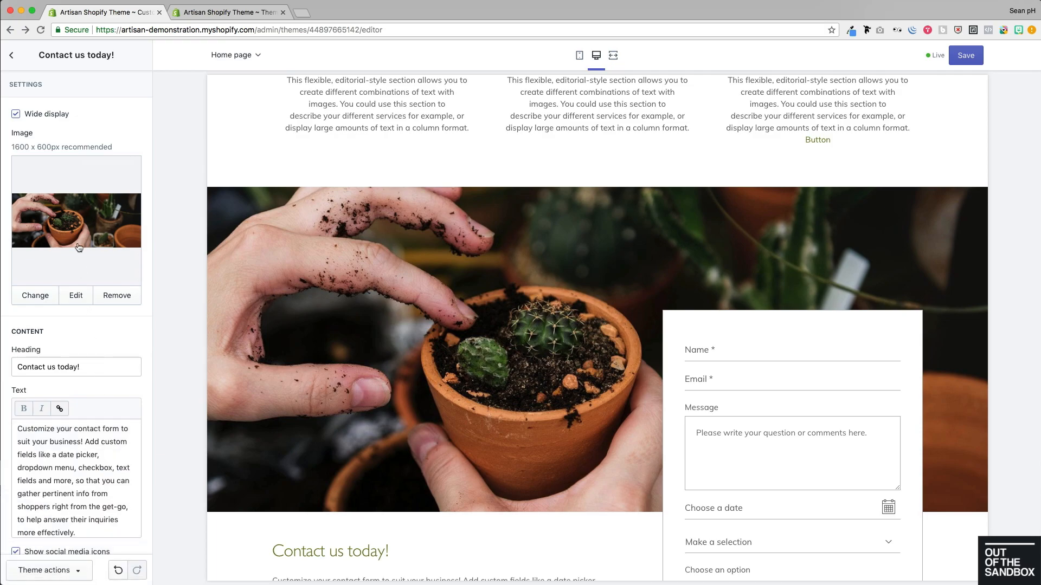
Step: Set the contact form heading to "Let's grow something good together" and replace its text with the prepared paragraph about expert TLC and workshops
scroll(71, 168, "down", 3)
scroll(70, 168, "down", 3)
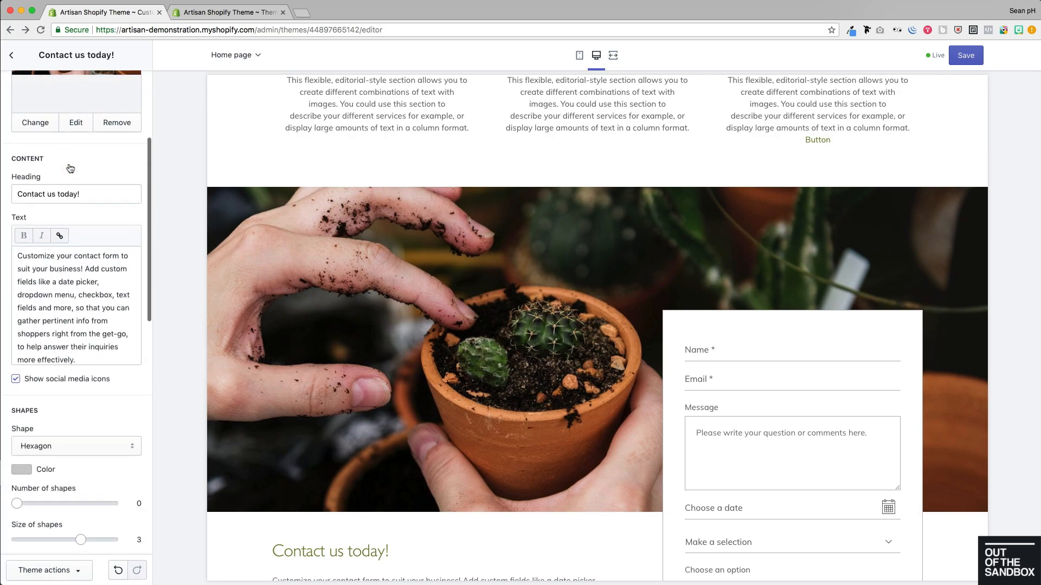
scroll(374, 234, "down", 5)
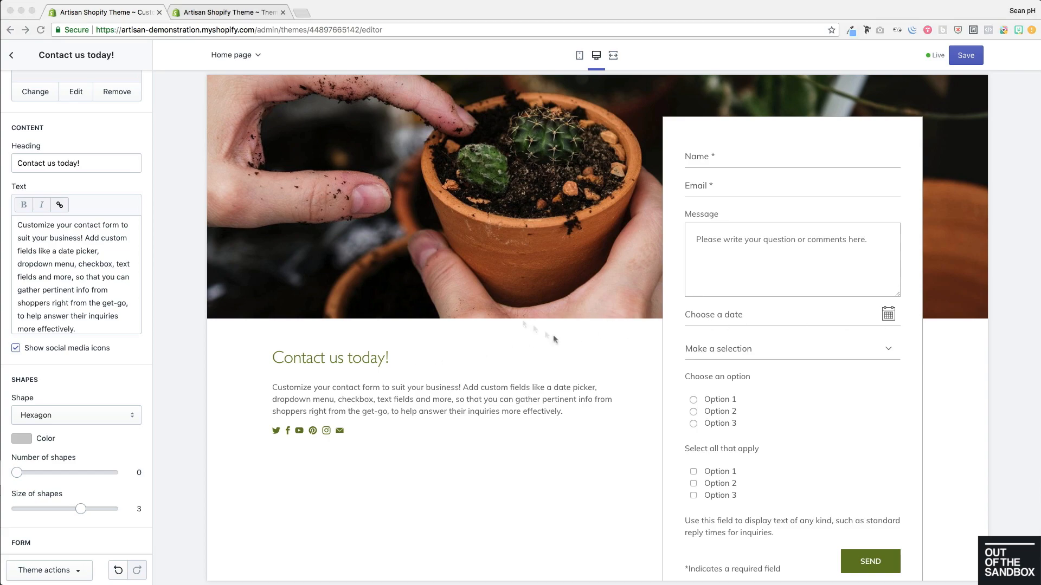
triple_click(111, 164)
key("shift+super+v")
triple_click(91, 275)
key("shift+super+v")
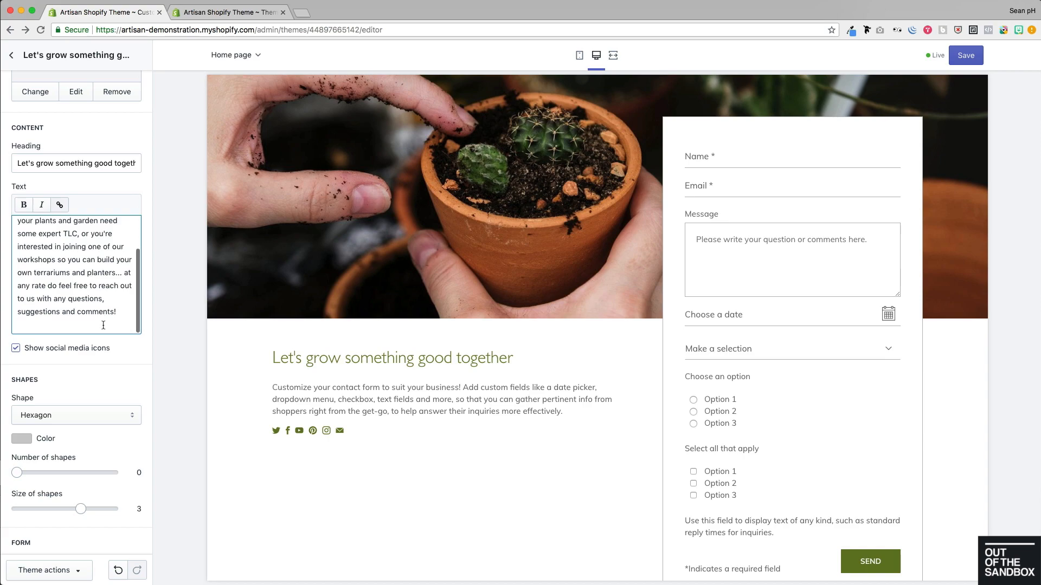
Step: Examine the contact form's social media icon option, the linked theme settings for social accounts, and the shape options
scroll(111, 363, "down", 1)
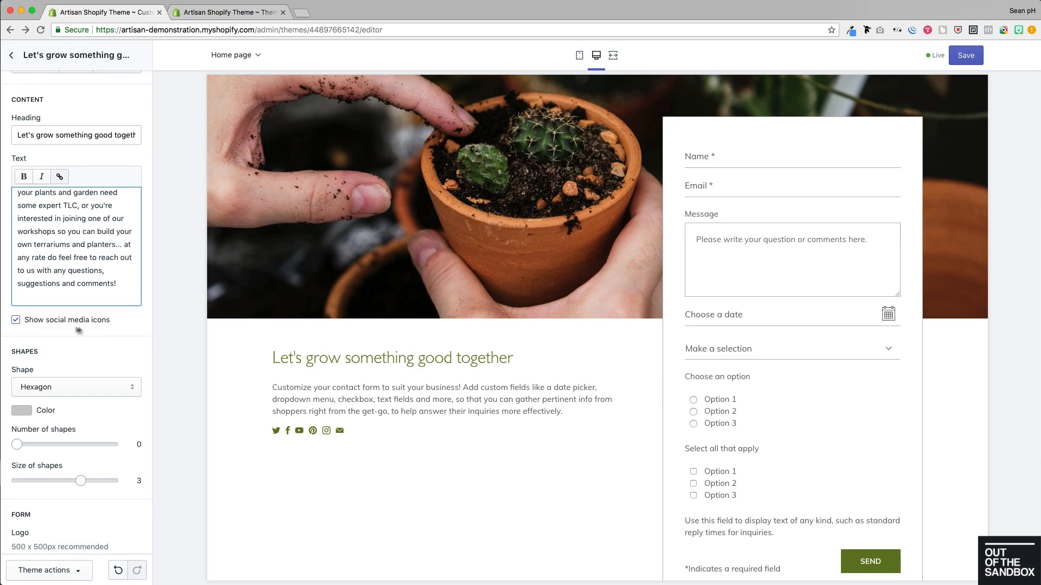
scroll(98, 328, "down", 10)
scroll(100, 329, "down", 8)
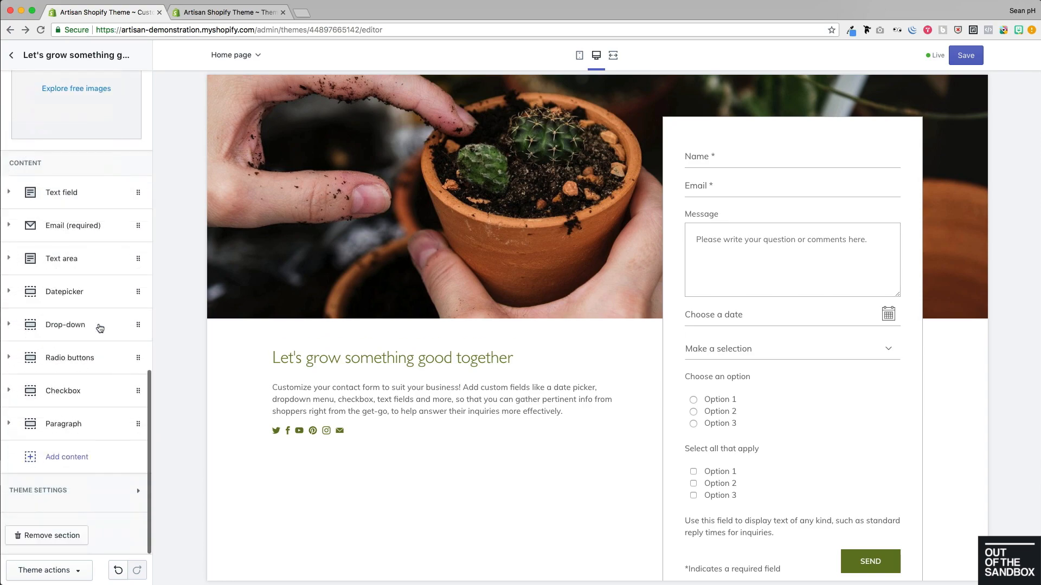
scroll(100, 477, "down", 12)
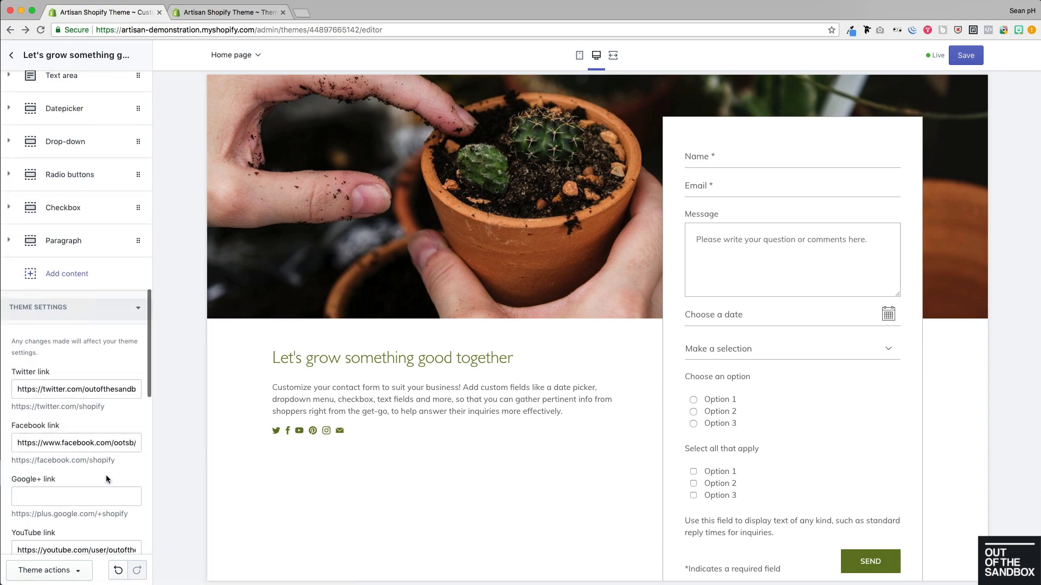
scroll(106, 474, "up", 7)
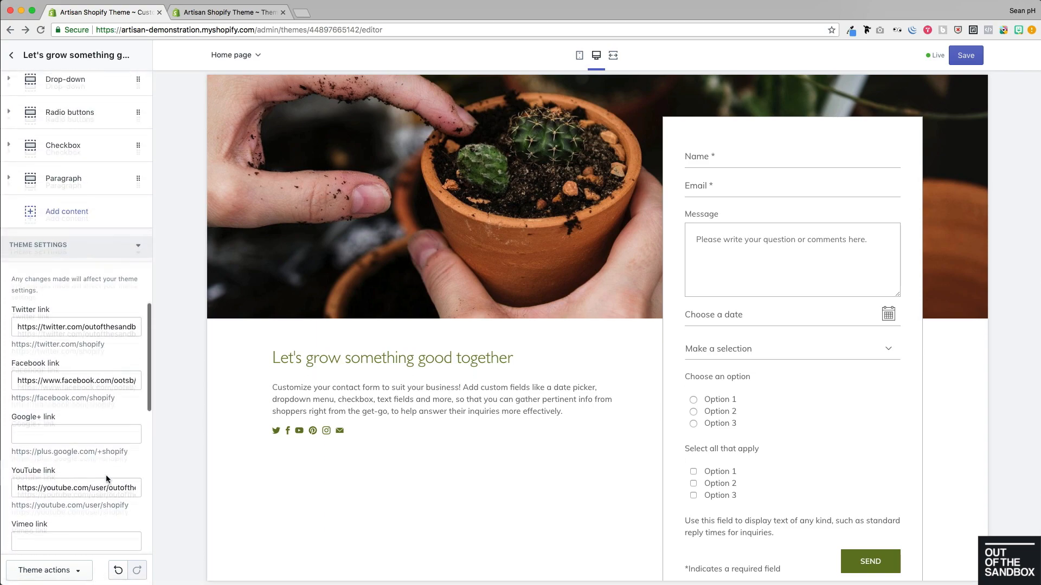
left_click(48, 357)
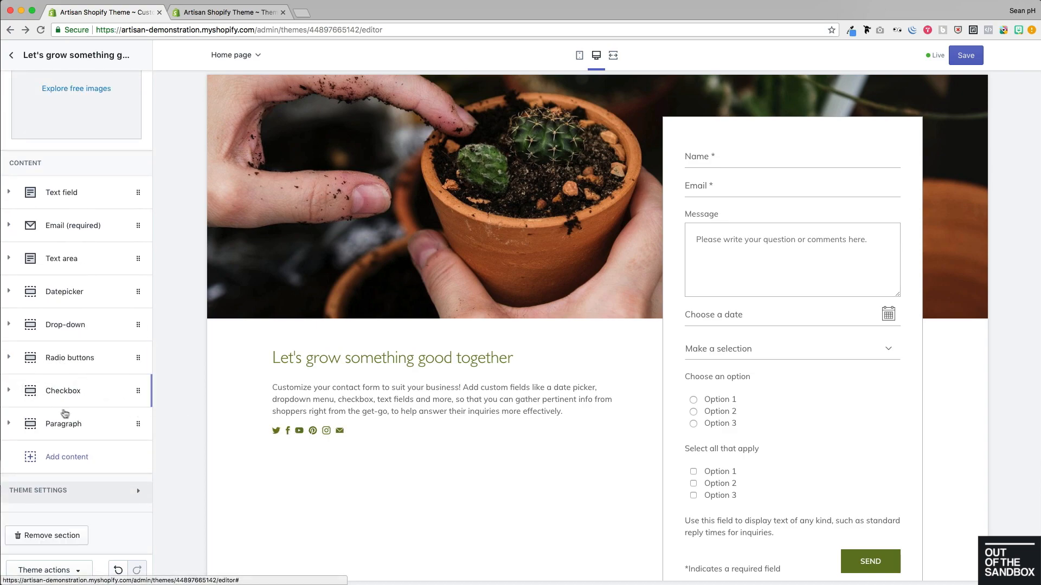
scroll(66, 414, "up", 10)
scroll(64, 409, "down", 3)
scroll(65, 410, "down", 10)
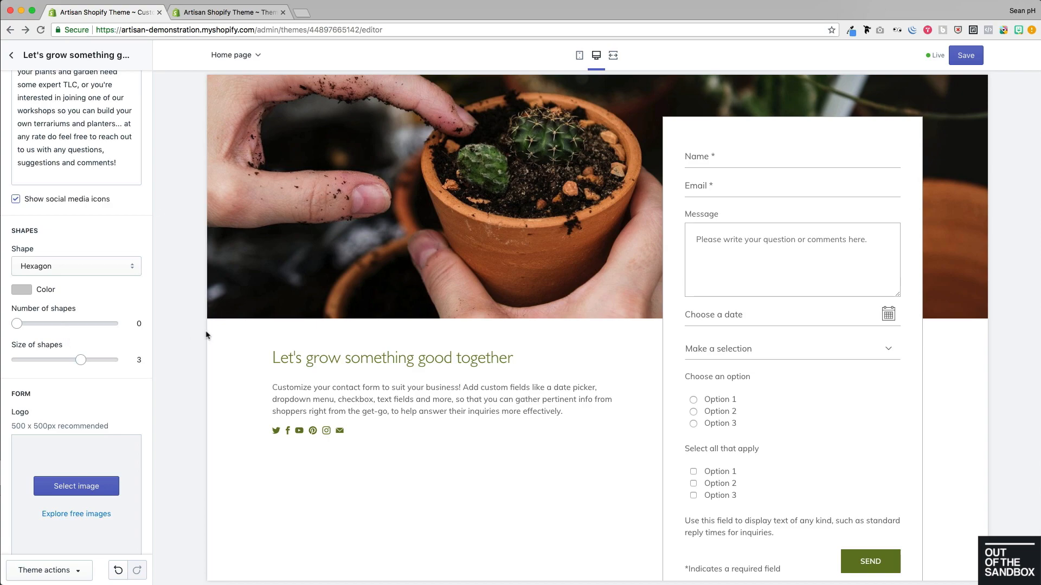
Step: Try the PHOENIX logo from the image library as the form's logo, and leave without applying it
scroll(49, 300, "down", 4)
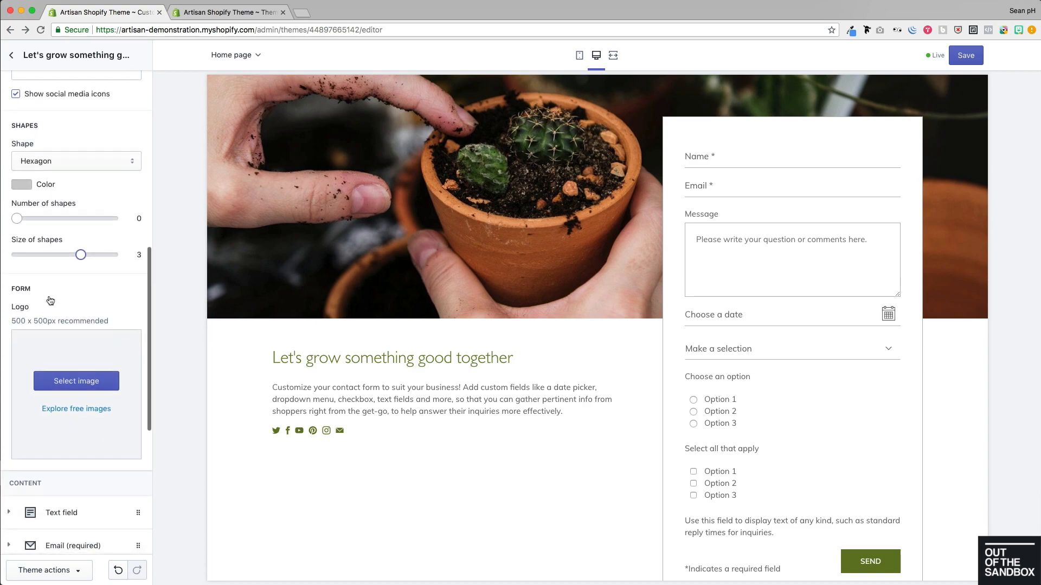
left_click(72, 382)
left_click(110, 501)
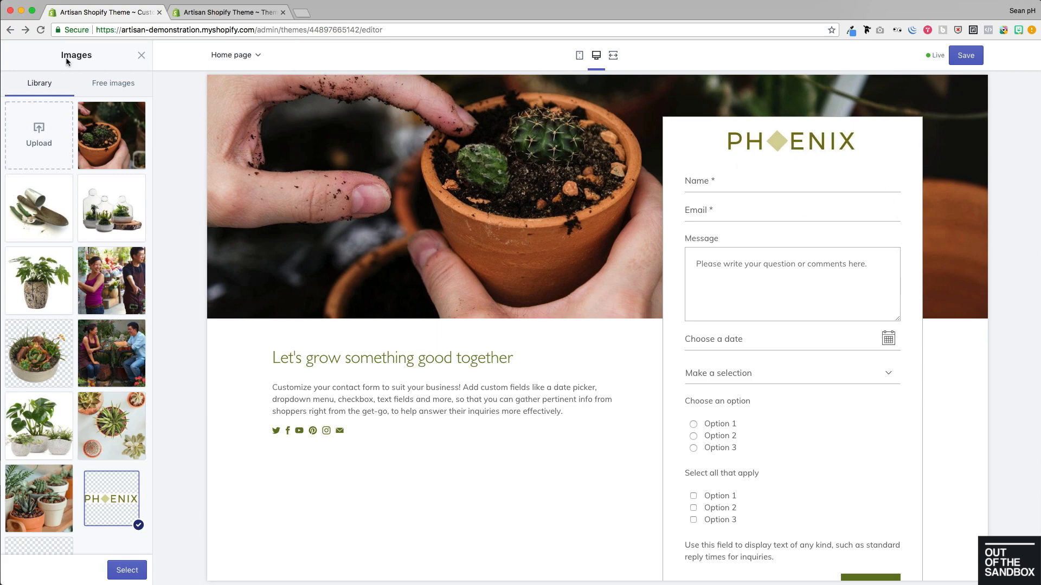
left_click(140, 55)
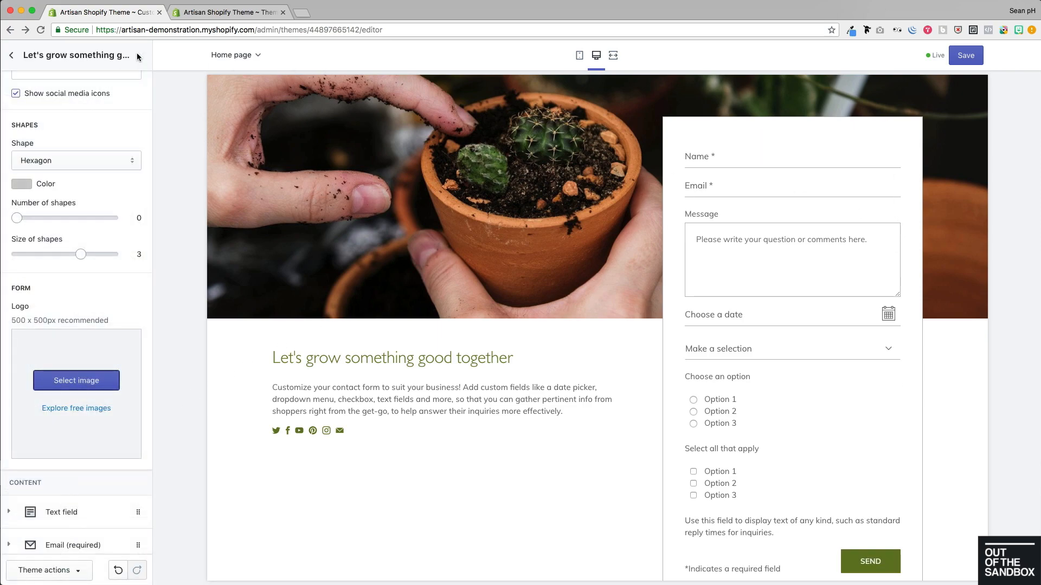
Step: Examine the form's content blocks and the content types that can be added to it
scroll(103, 421, "down", 5)
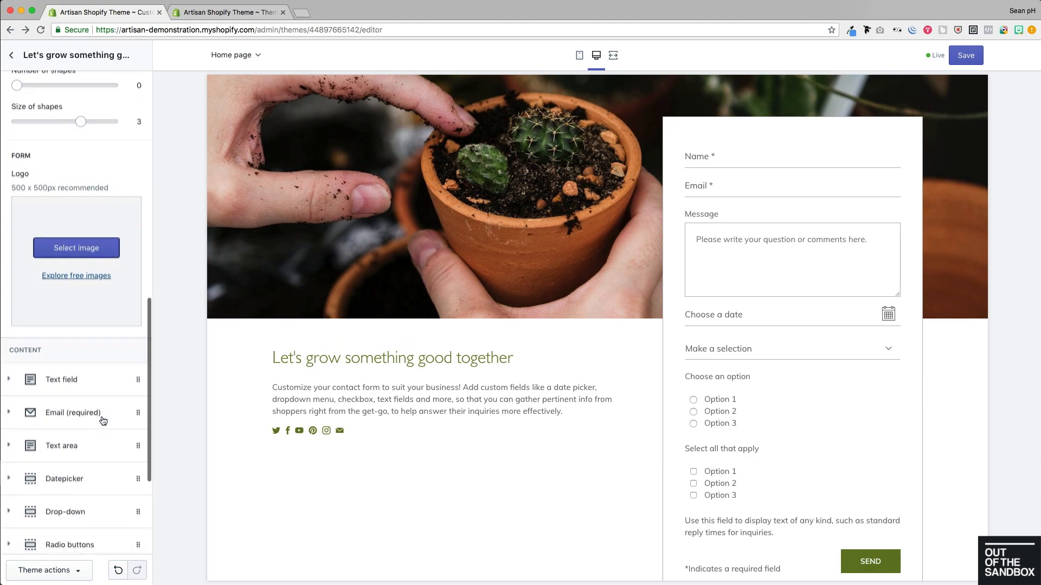
scroll(103, 421, "down", 7)
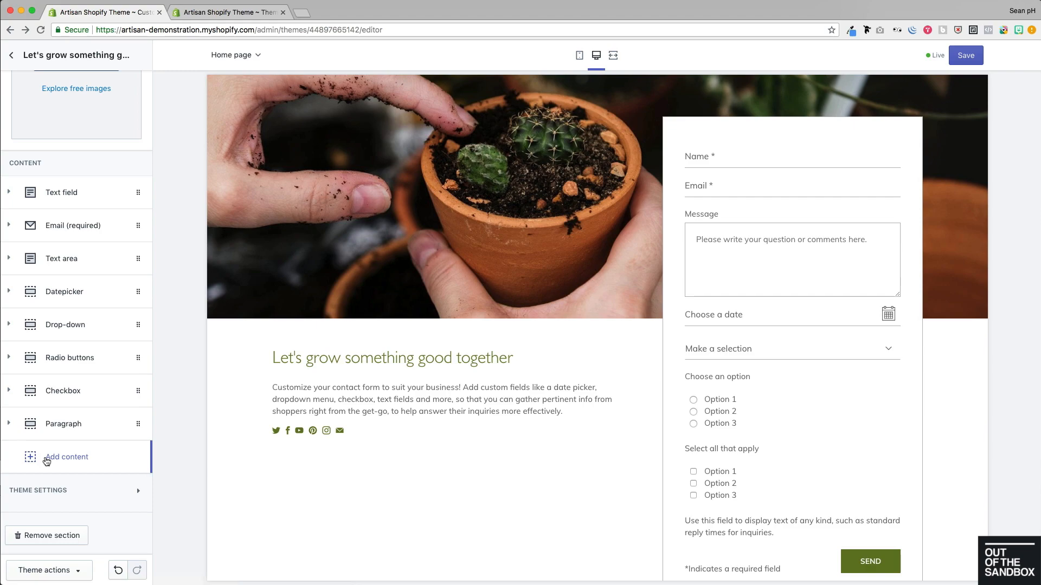
left_click(69, 464)
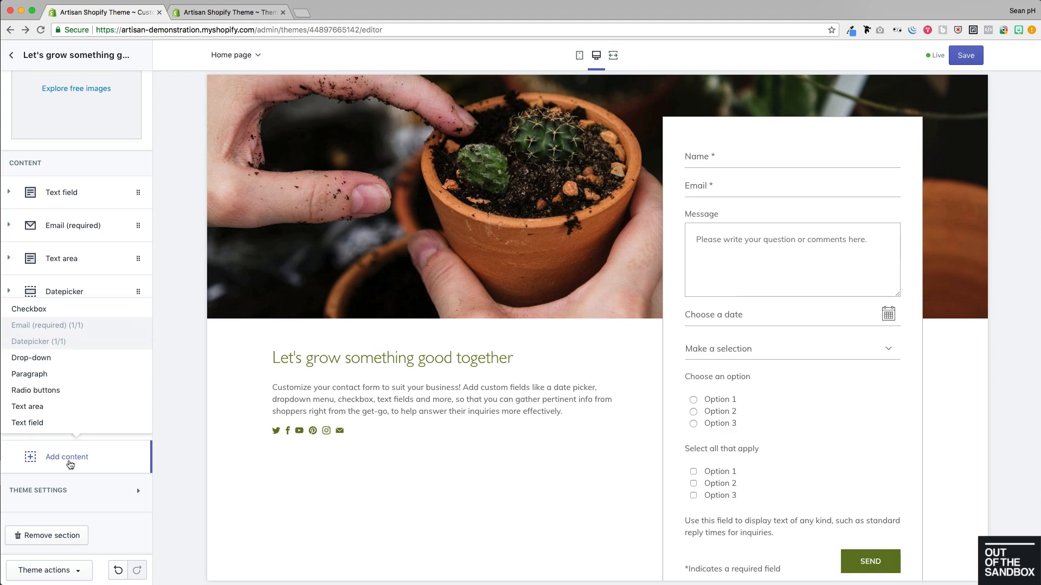
left_click(70, 465)
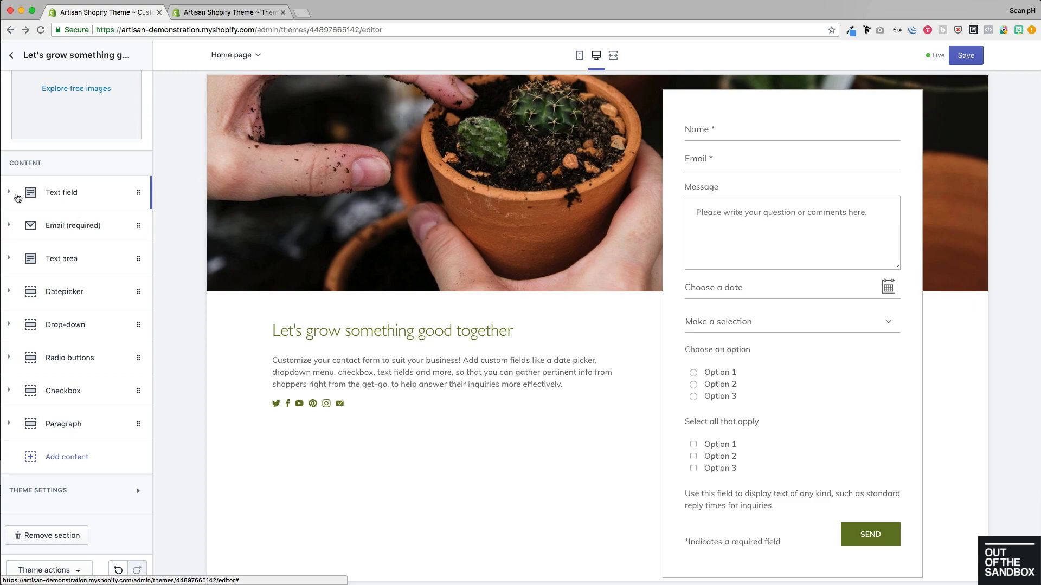
Step: Examine the Text field block's label, placeholder and required settings alongside the Name field in the form preview
left_click(18, 198)
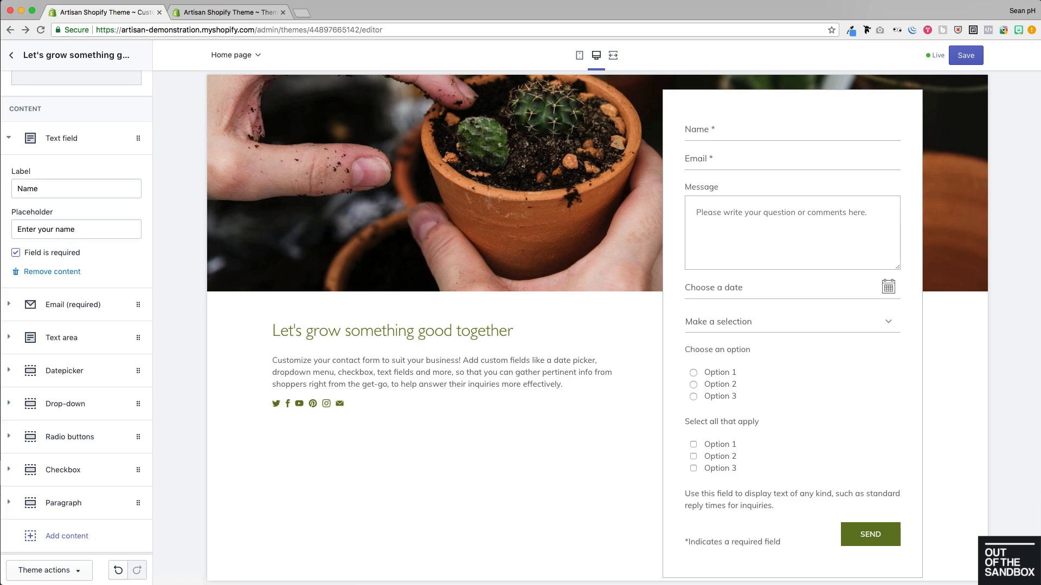
left_click(758, 135)
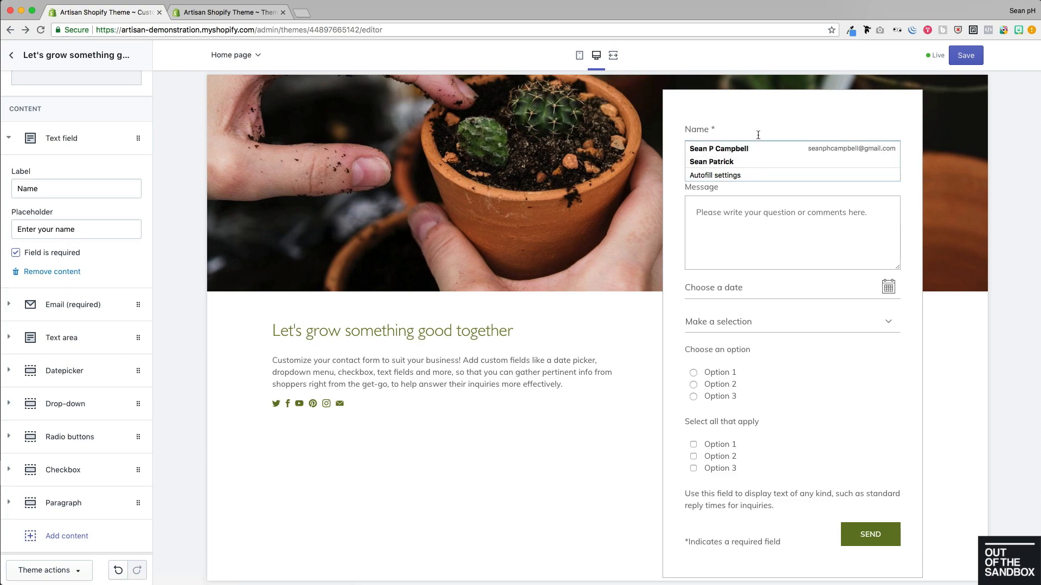
left_click(678, 221)
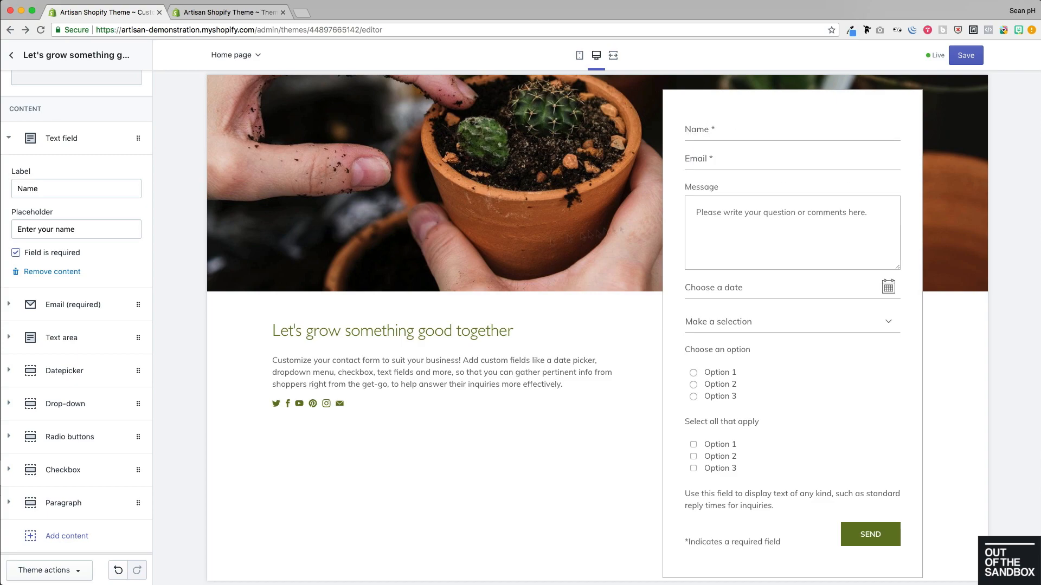
left_click(51, 254)
Step: Examine the Email (required) block's label and placeholder settings and its entry among the content types that can be added
left_click(14, 309)
scroll(93, 206, "down", 2)
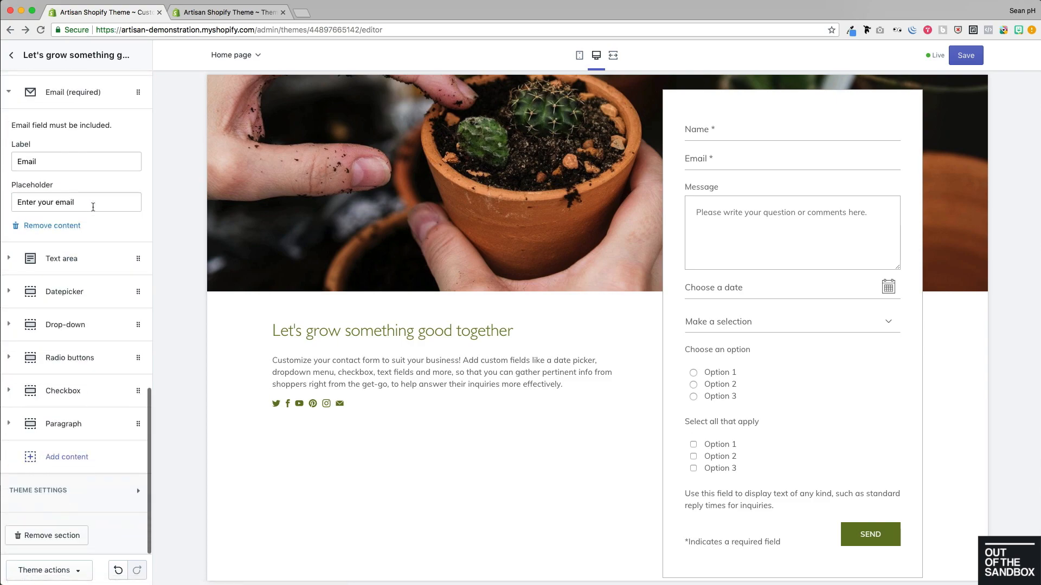
left_click(60, 460)
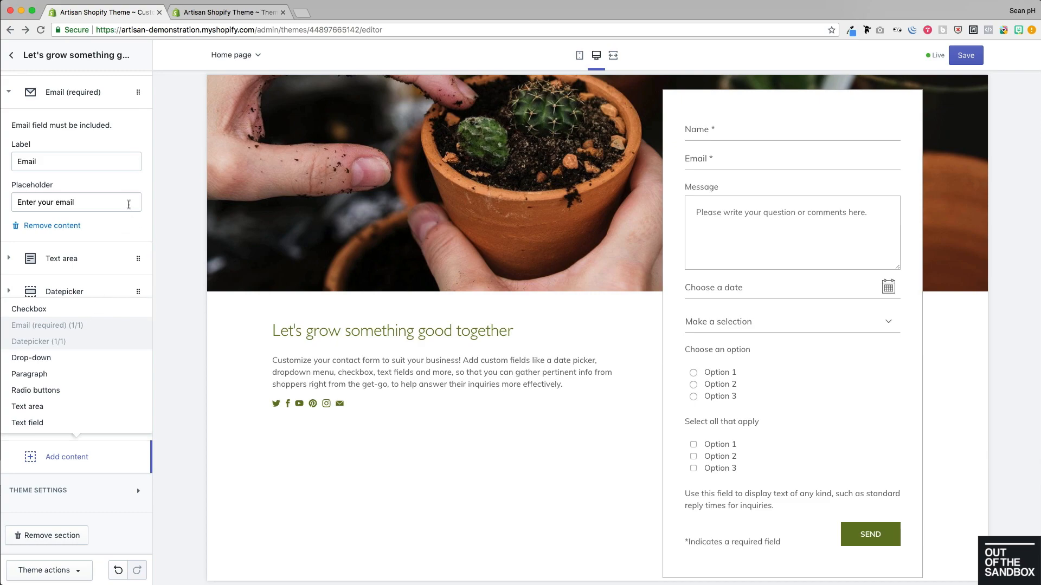
Step: Examine the Text area block's title and placeholder settings and the Datepicker block's label, and open the date field's calendar in the form preview
left_click(129, 207)
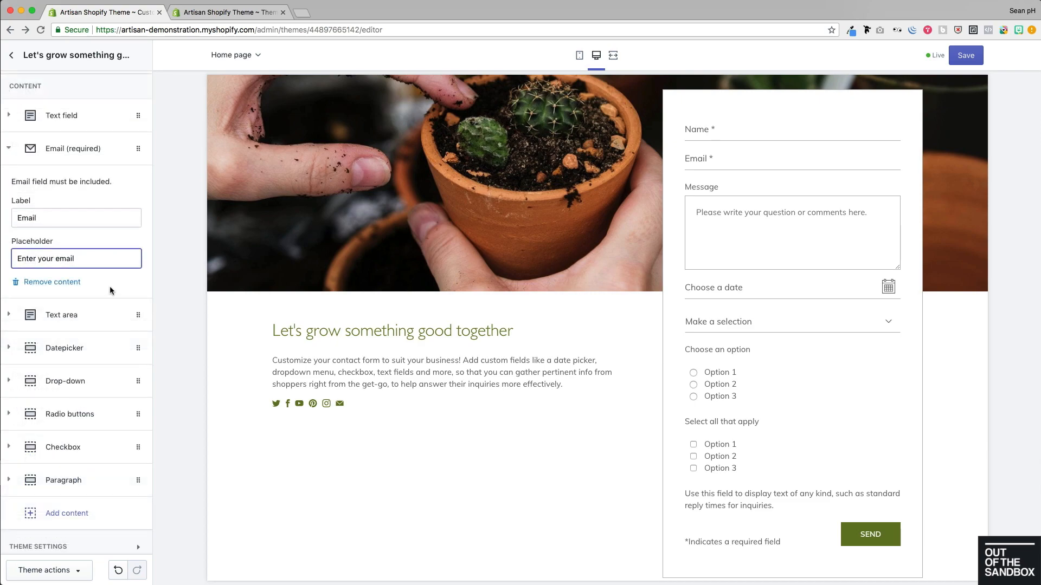
left_click(9, 317)
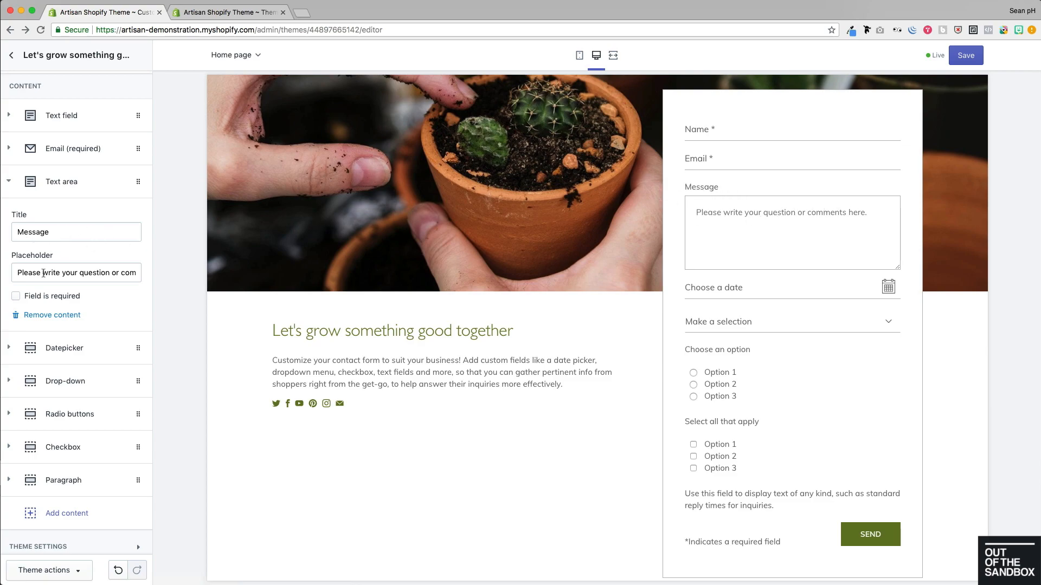
scroll(13, 296, "down", 2)
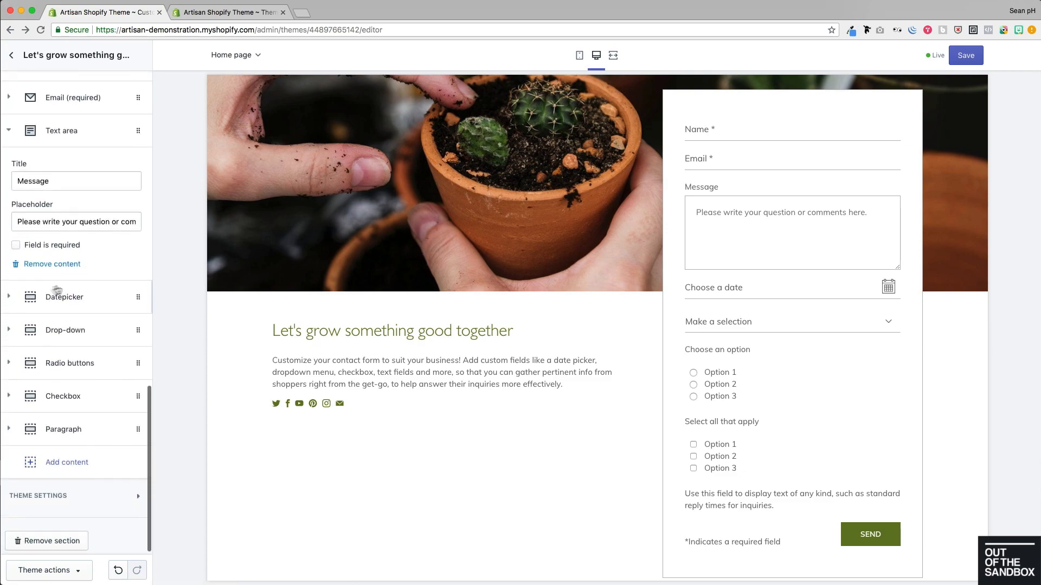
left_click(11, 297)
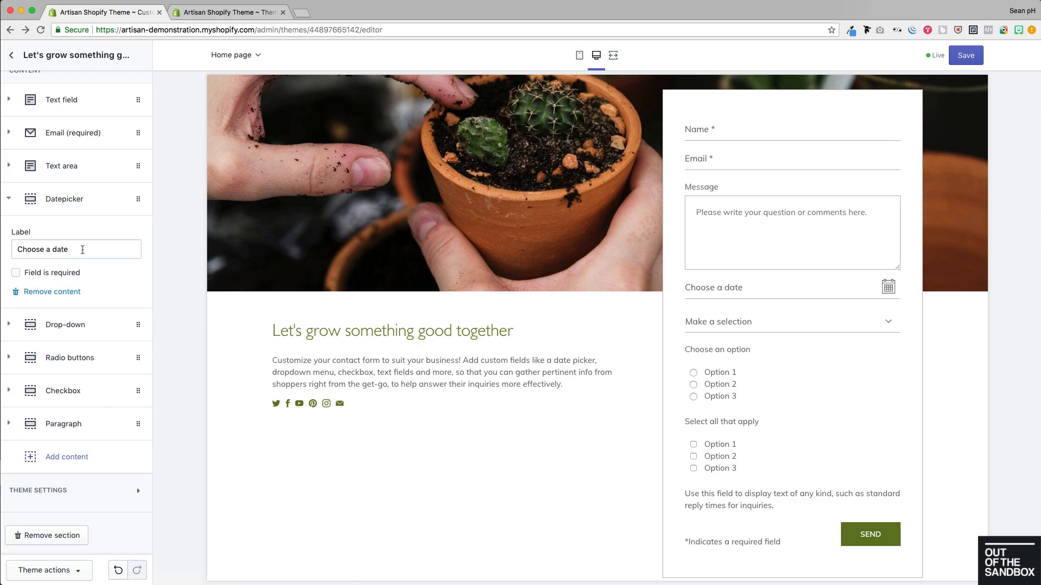
left_click(888, 287)
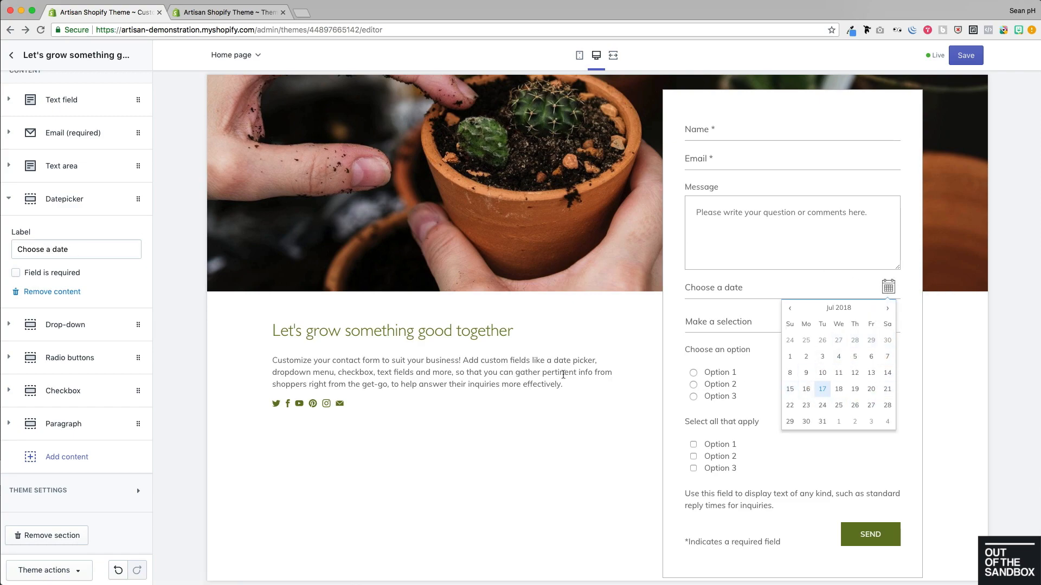
Step: Examine the Drop-down block's title and option settings, and view its option list in the form preview
left_click(19, 326)
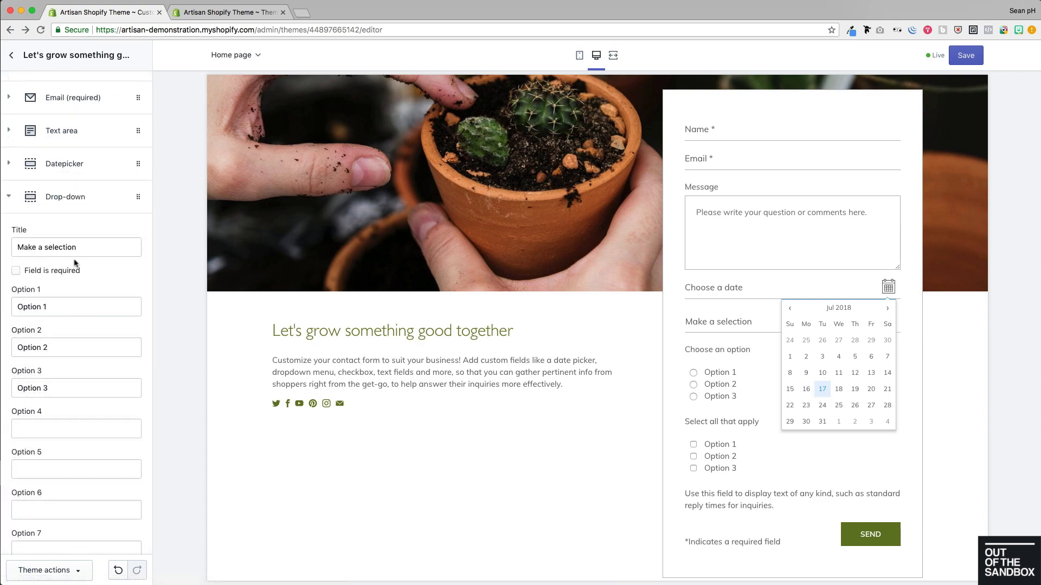
scroll(76, 261, "down", 2)
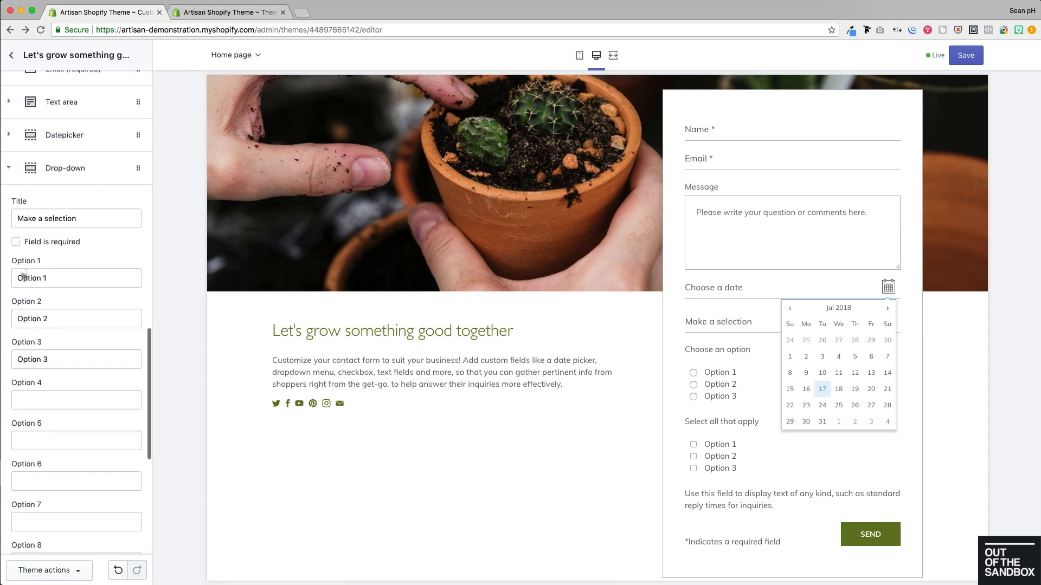
left_click(681, 319)
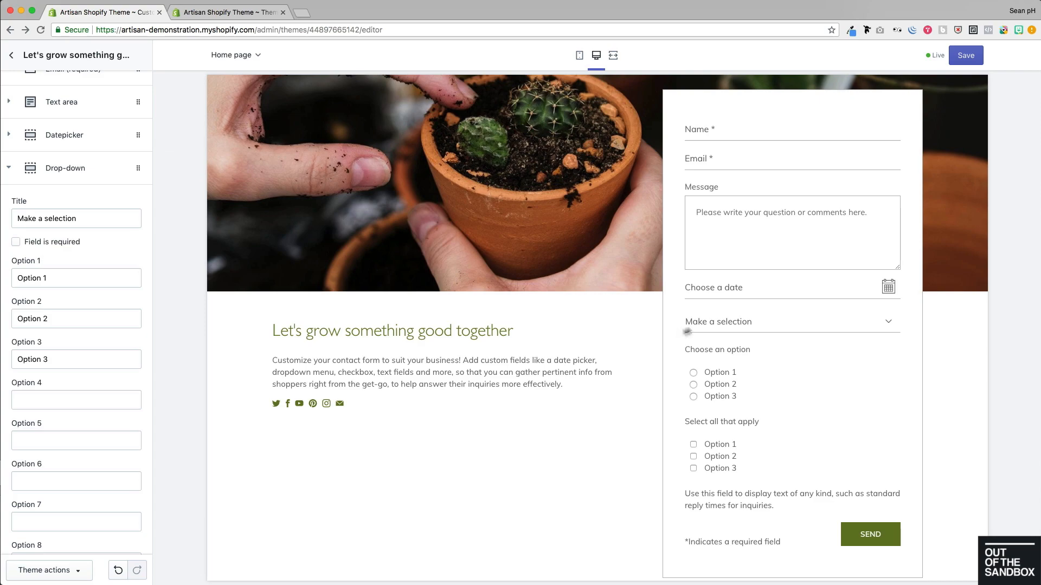
left_click(747, 322)
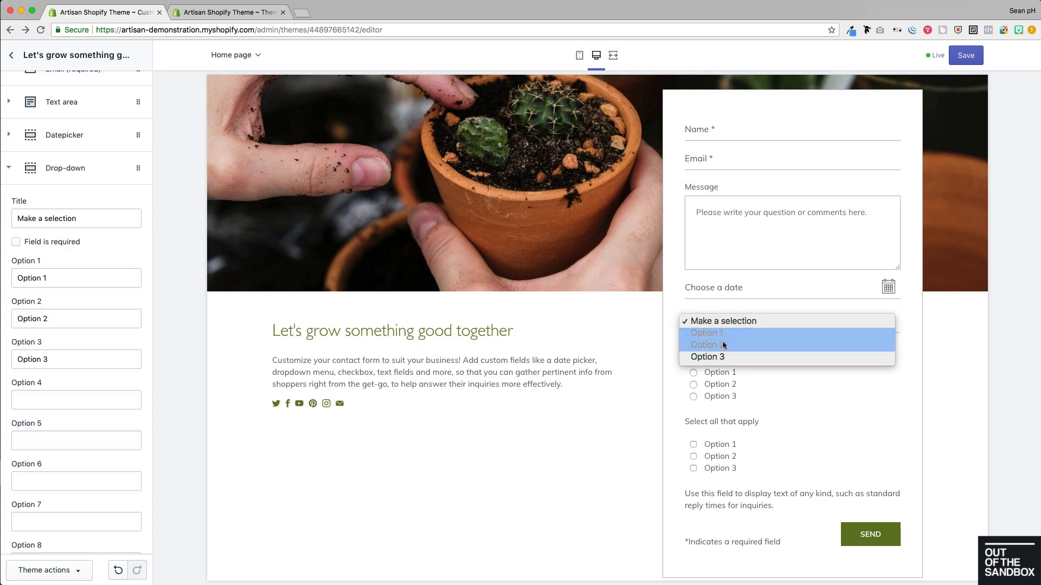
left_click(670, 291)
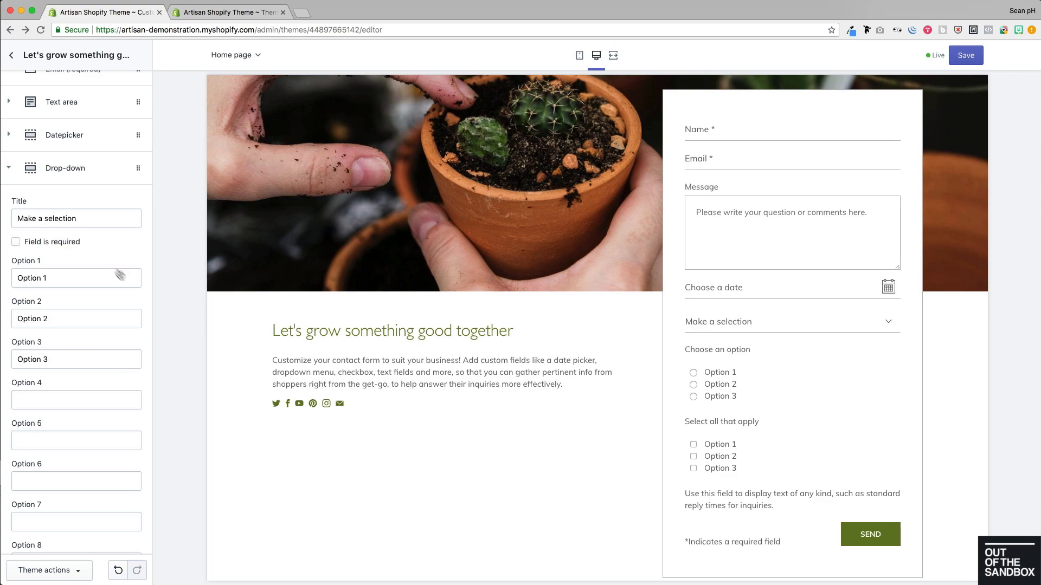
left_click(10, 168)
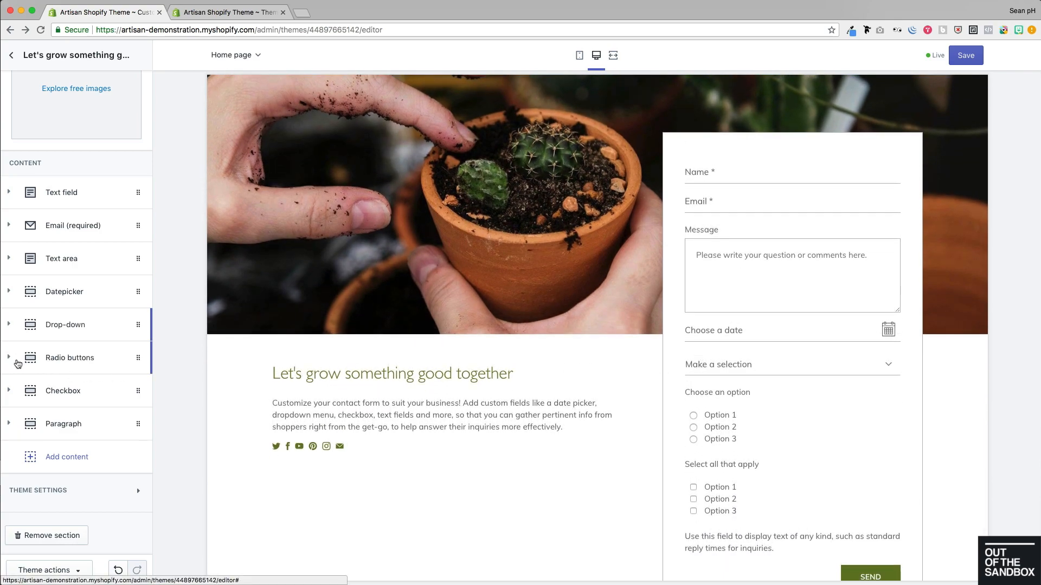
Step: Examine the Radio buttons block's settings and try selecting Option 3 in the form preview
left_click(11, 352)
scroll(93, 318, "down", 5)
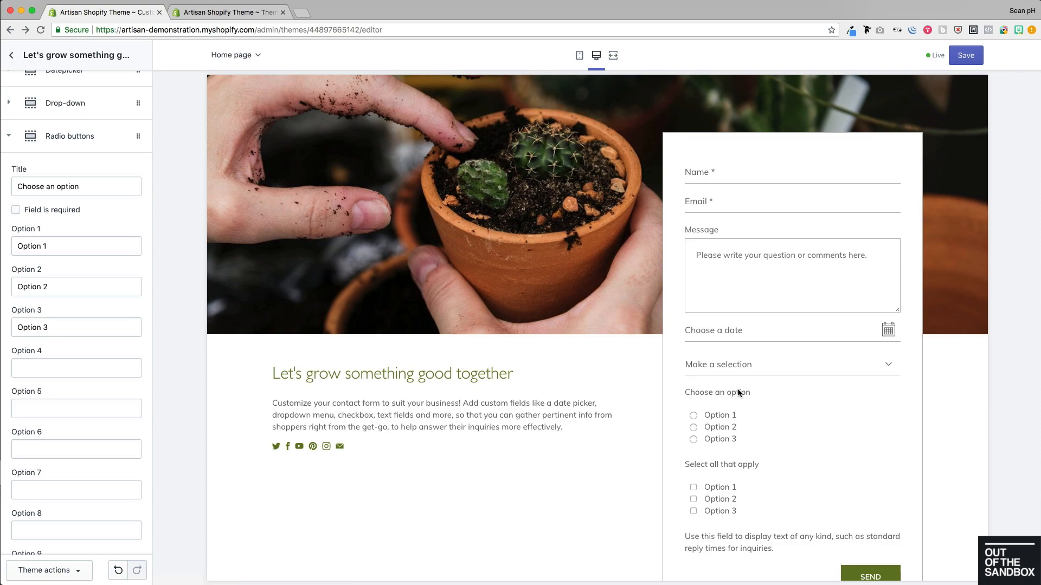
left_click(693, 440)
left_click(70, 136)
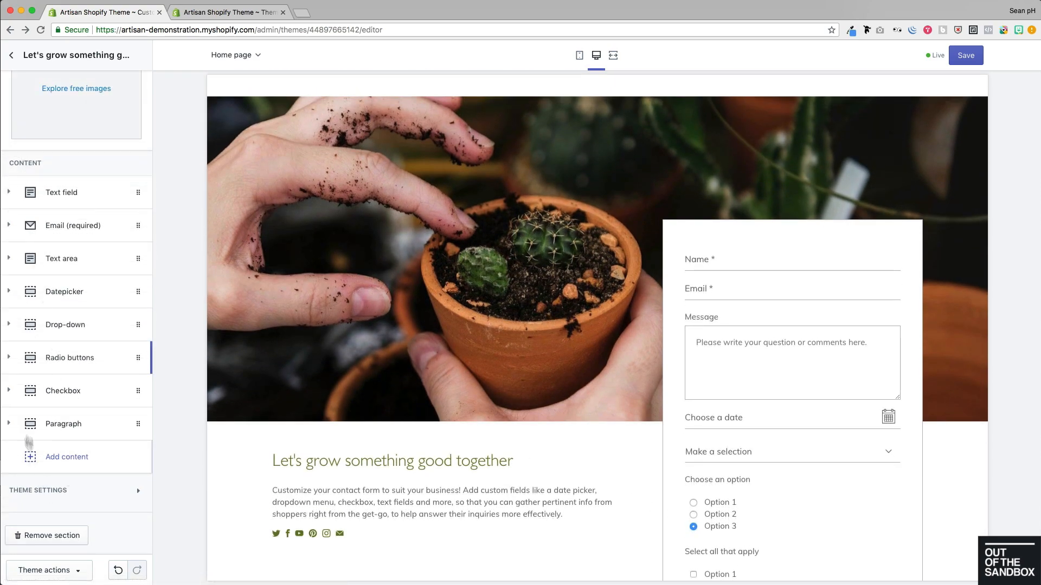
Step: Examine the Checkbox block's settings and try ticking Option 1 and Option 2 in the form preview
left_click(24, 399)
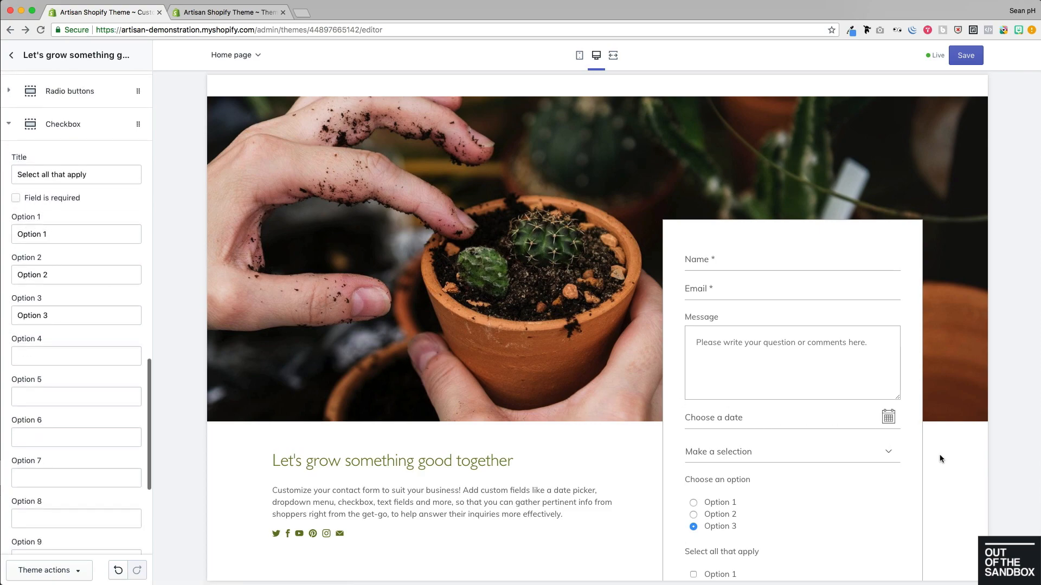
scroll(711, 427, "down", 3)
left_click(693, 452)
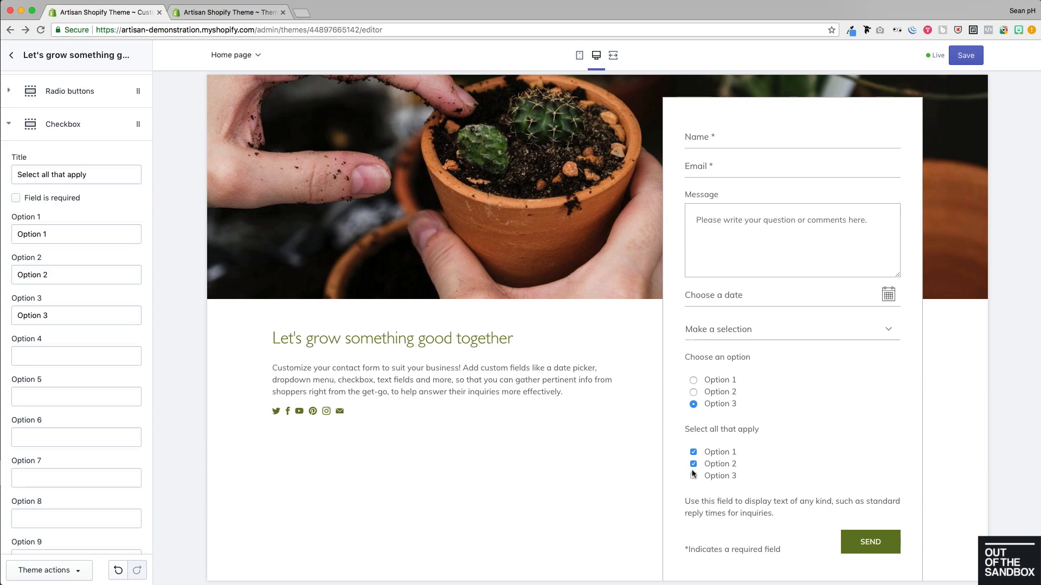
left_click(14, 123)
Step: Examine the Paragraph block's text setting and the content types that can be added to the form
left_click(63, 420)
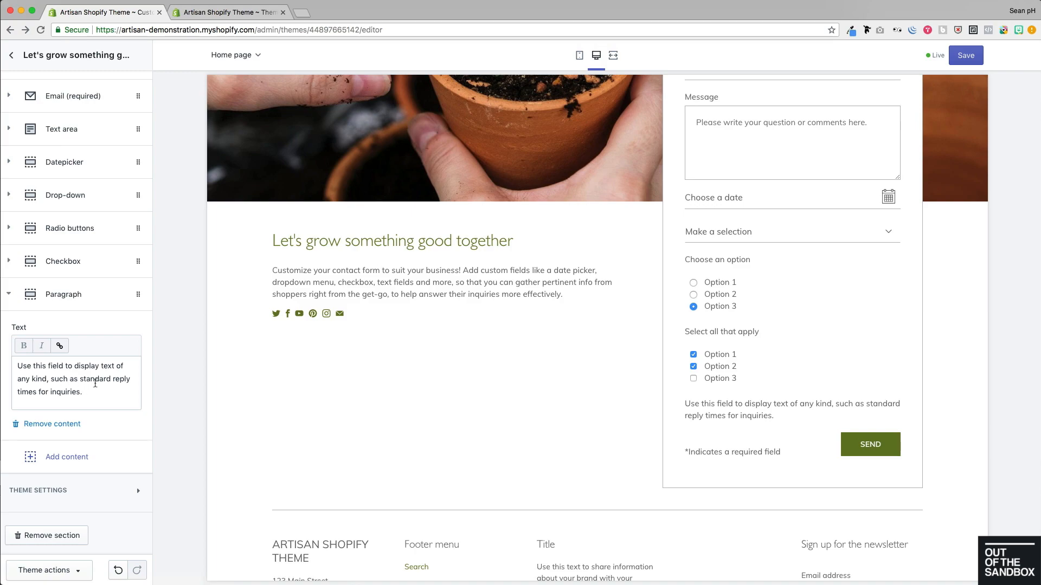
left_click(68, 458)
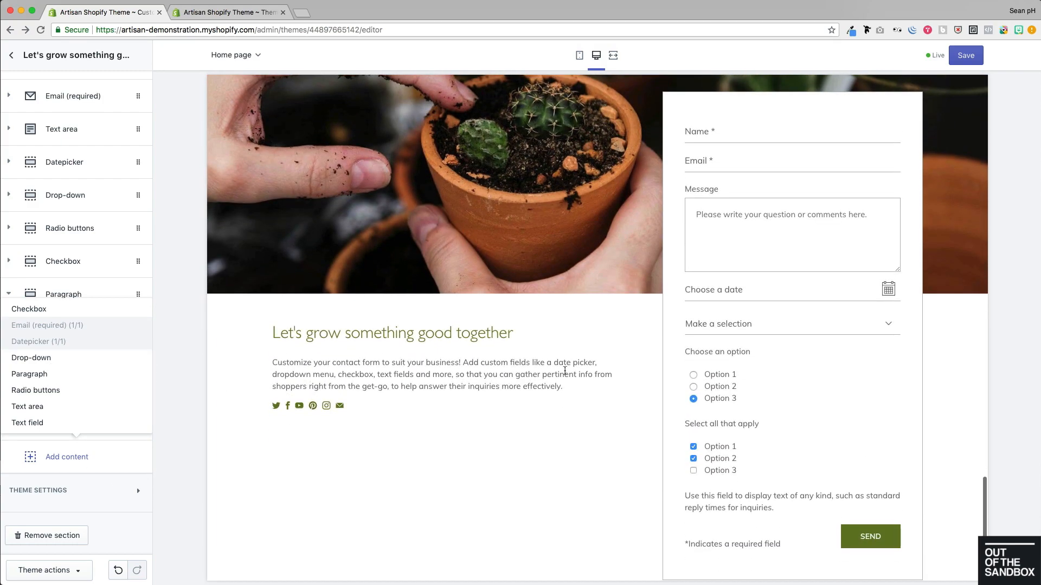
scroll(564, 371, "up", 1)
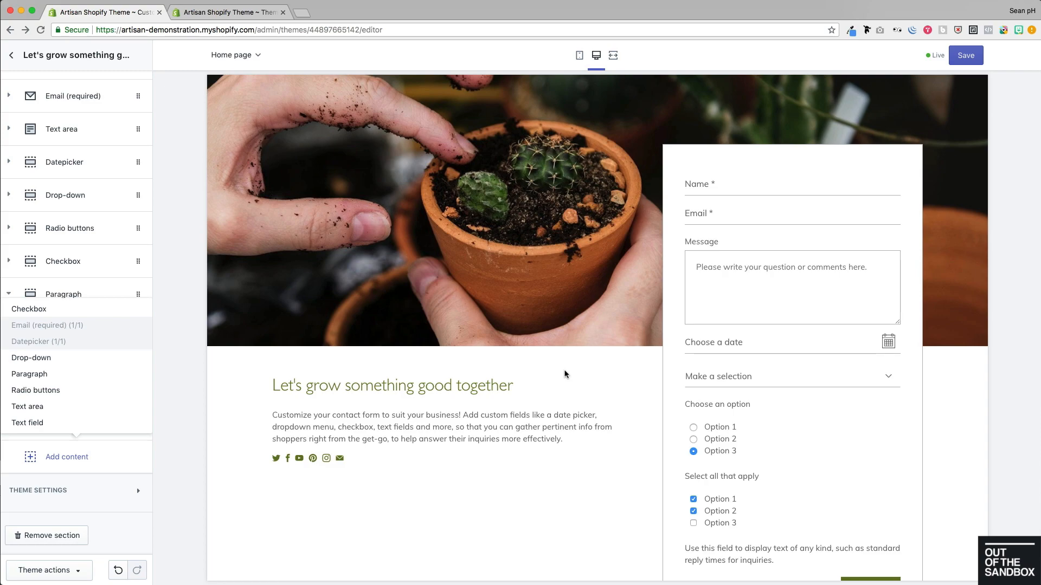
left_click(188, 292)
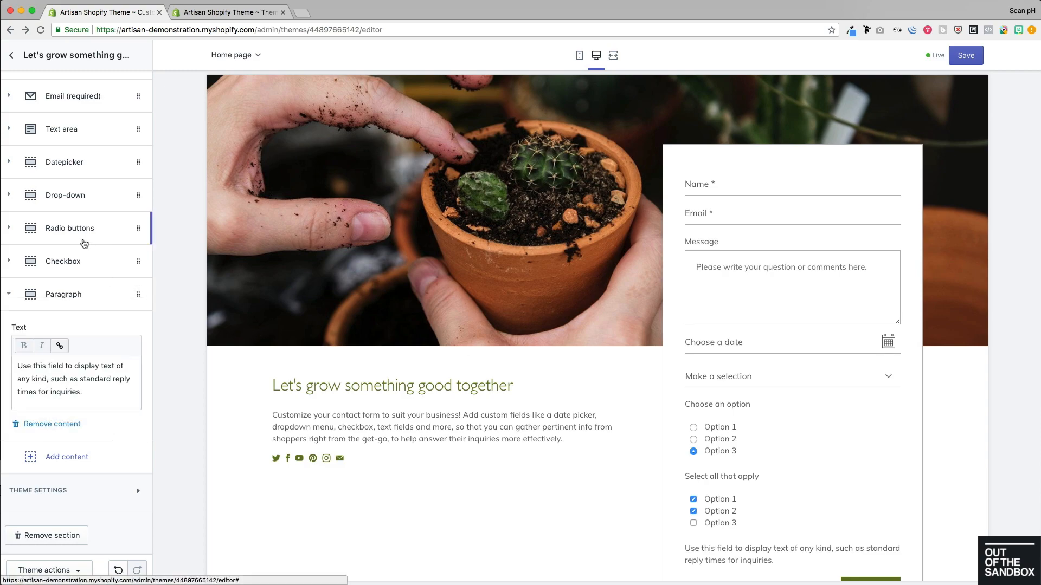
Step: Set the form's Drop-down block title to "Area of Enquiry"
left_click(64, 196)
scroll(13, 176, "down", 3)
left_click_drag(16, 109, 81, 109)
type("Area of Enquiry")
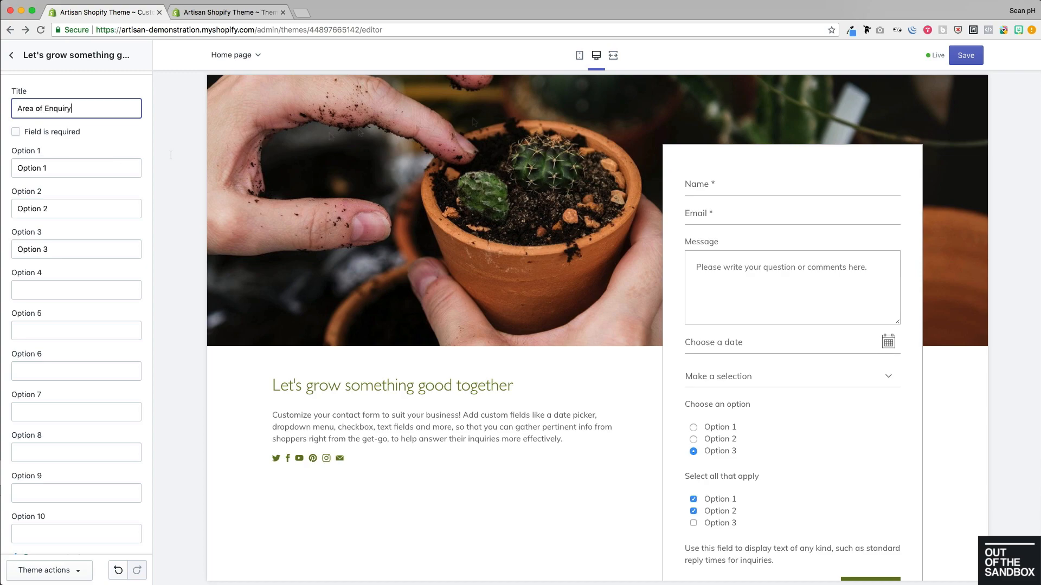
Step: Set the drop-down's first three options to Garden, Classes and Workshops
triple_click(106, 165)
type("Garden")
key("Tab")
type("Classes")
key("Tab")
type("Worksho")
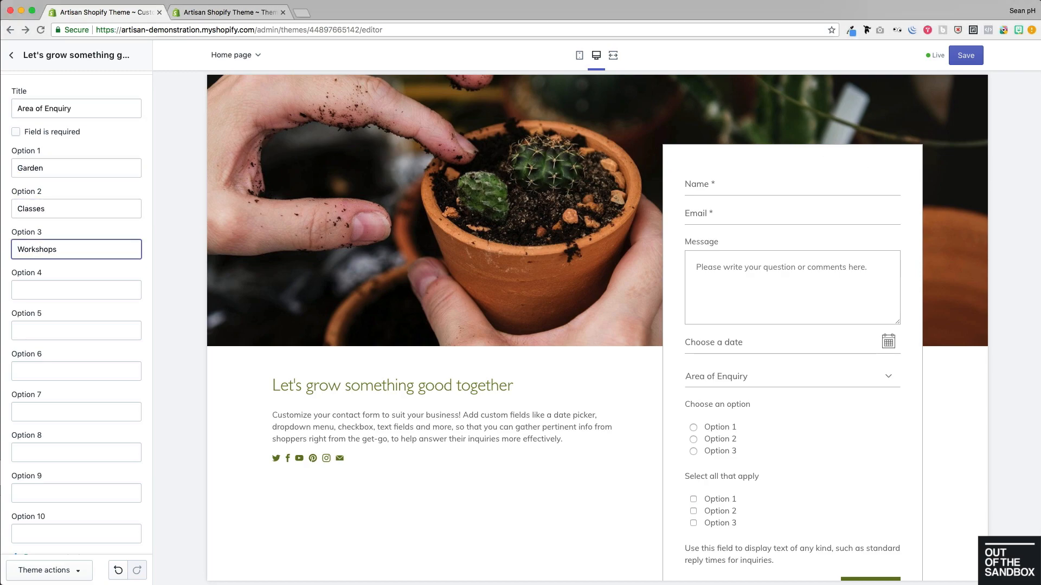
Step: Remove the Radio buttons, Checkbox and Paragraph blocks from the contact form
scroll(28, 358, "down", 5)
left_click(28, 367)
scroll(95, 358, "down", 8)
left_click(53, 358)
left_click(11, 388)
scroll(44, 380, "down", 5)
left_click(49, 394)
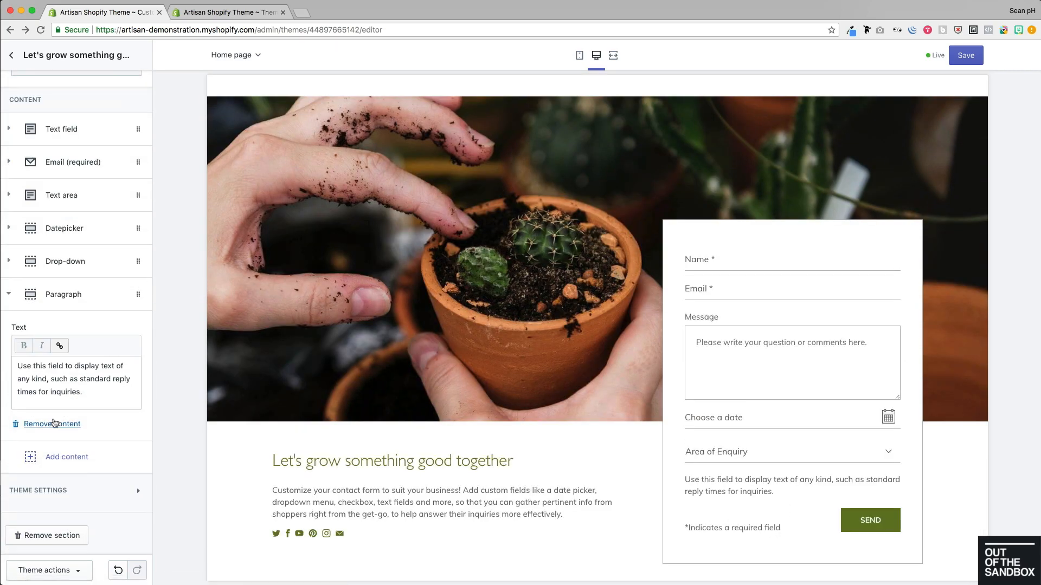
left_click(54, 424)
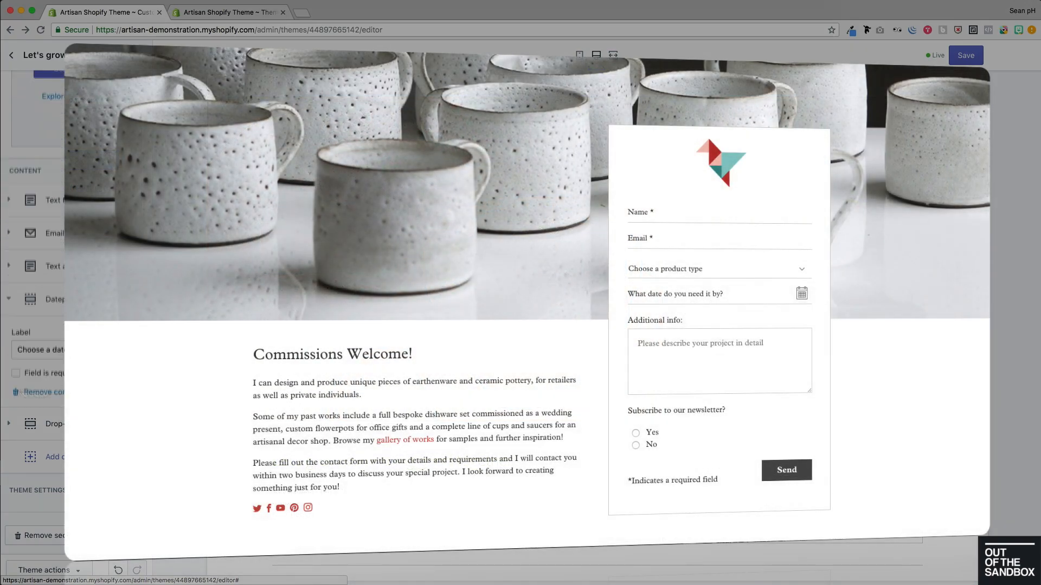
Step: Label the Datepicker "Preferred date of service" and reorder the form's last three blocks as Drop-down, Datepicker, Text area
triple_click(81, 349)
type("Preferred dat")
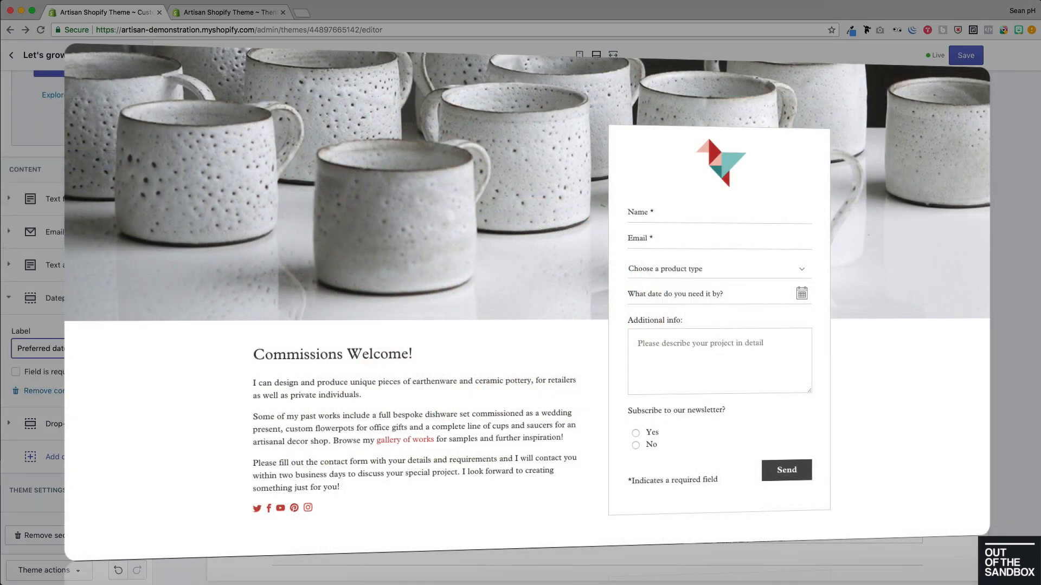
left_click_drag(140, 298, 140, 424)
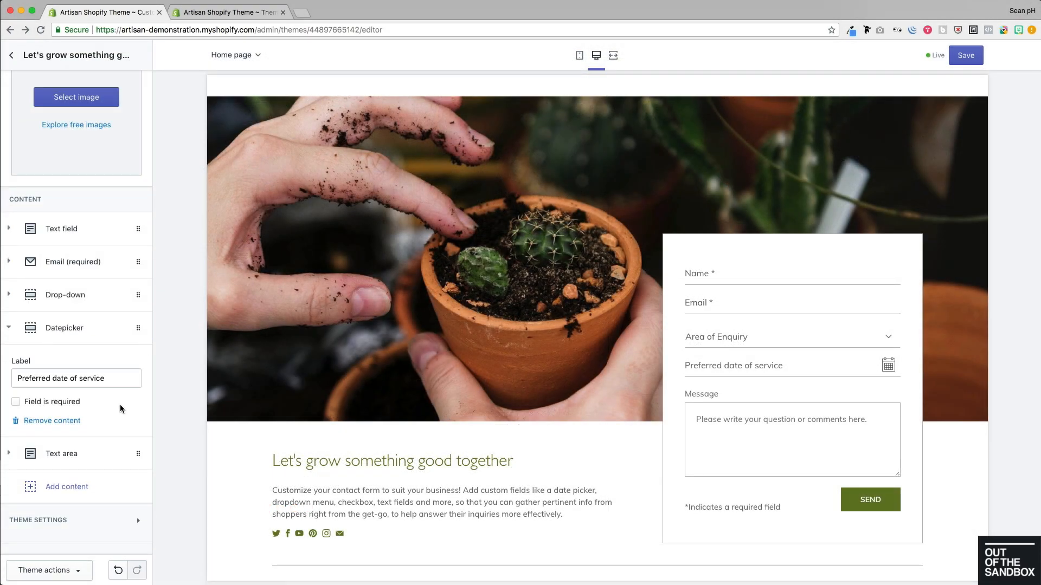
Step: Add a required Radio buttons block titled "Do you wish to be added to our mailing list?" with options Yes and No, and save the page
left_click(31, 484)
left_click(45, 418)
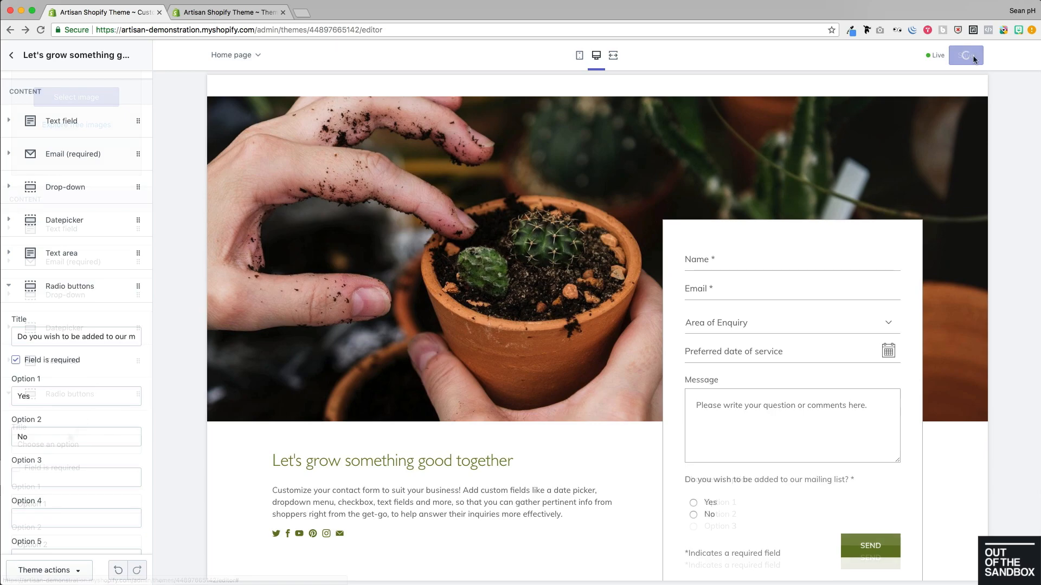
left_click(966, 55)
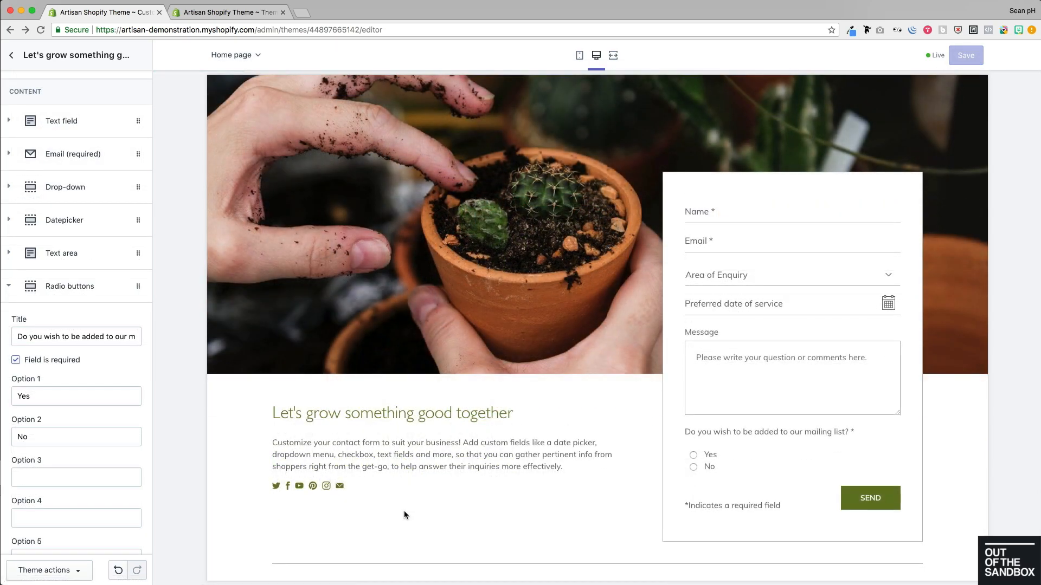
Step: Add a Blog posts section to the home page and set it to show 2 posts
left_click(12, 55)
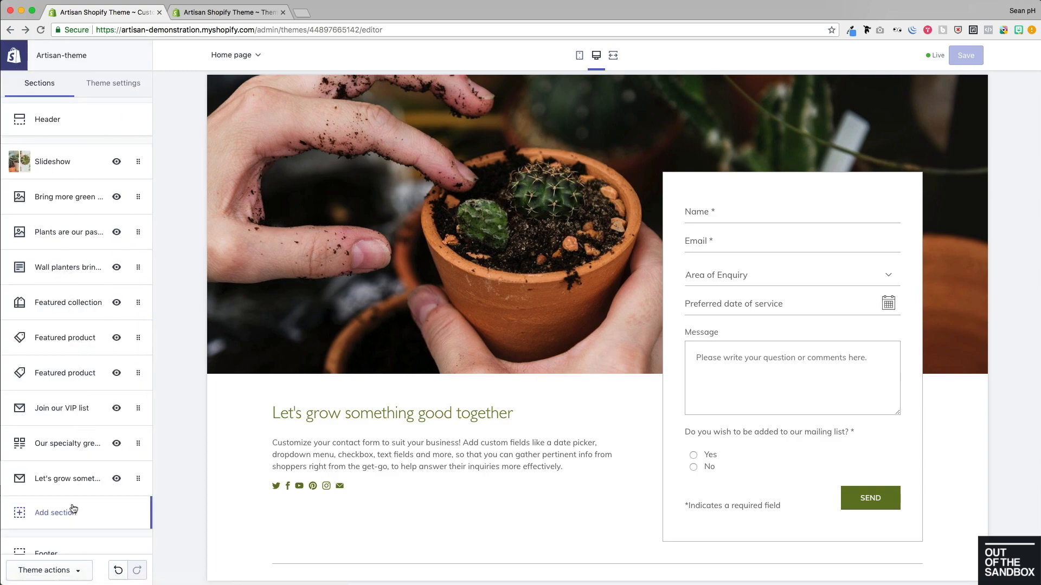
left_click(64, 511)
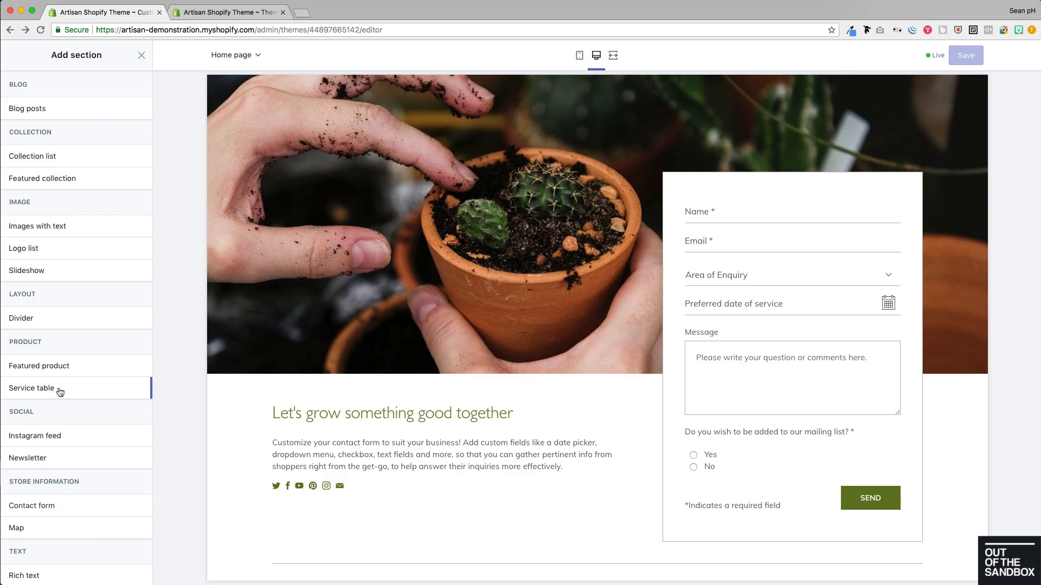
left_click(34, 111)
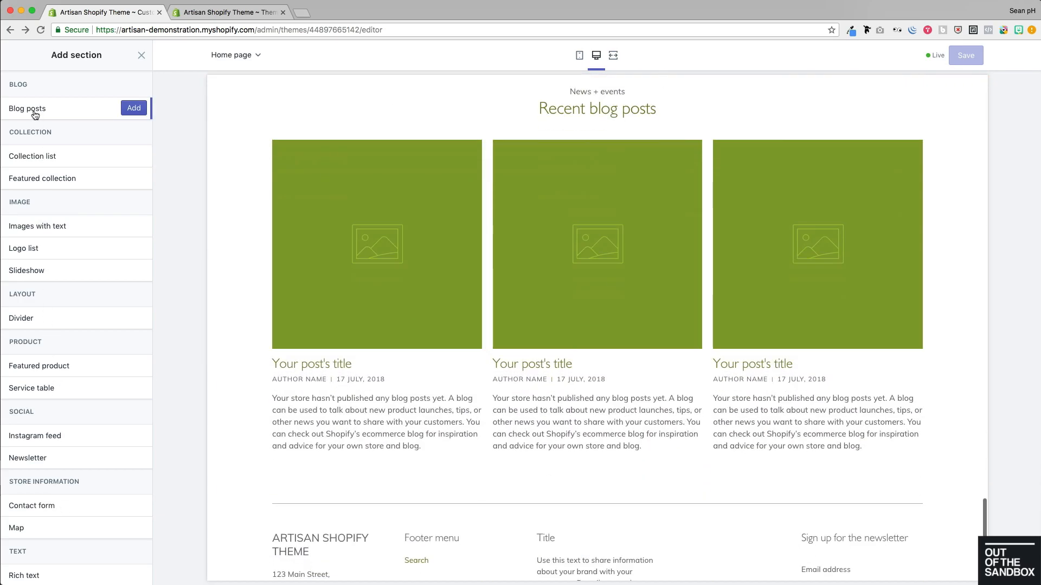
left_click(134, 109)
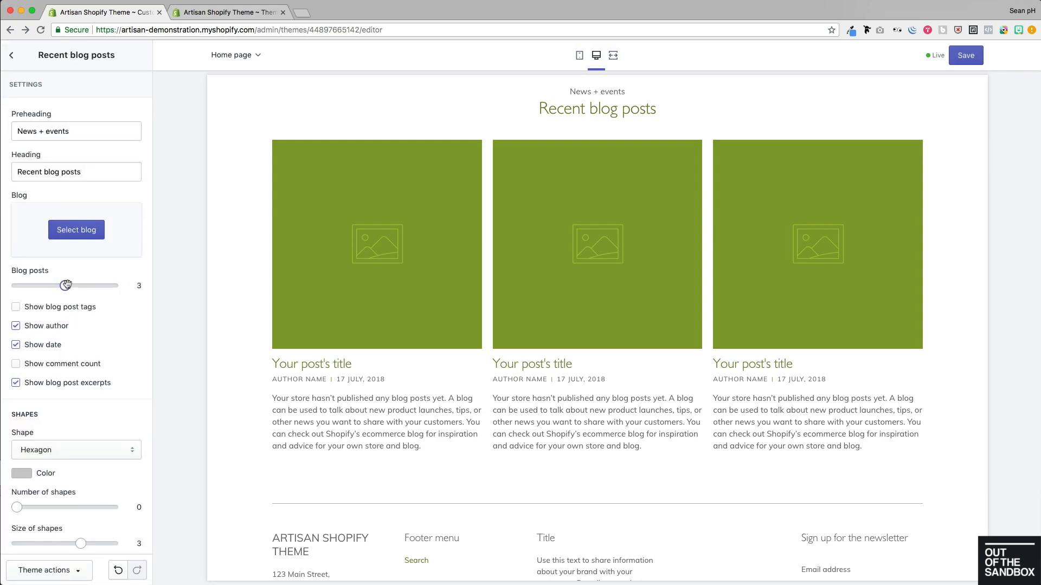
left_click(39, 286)
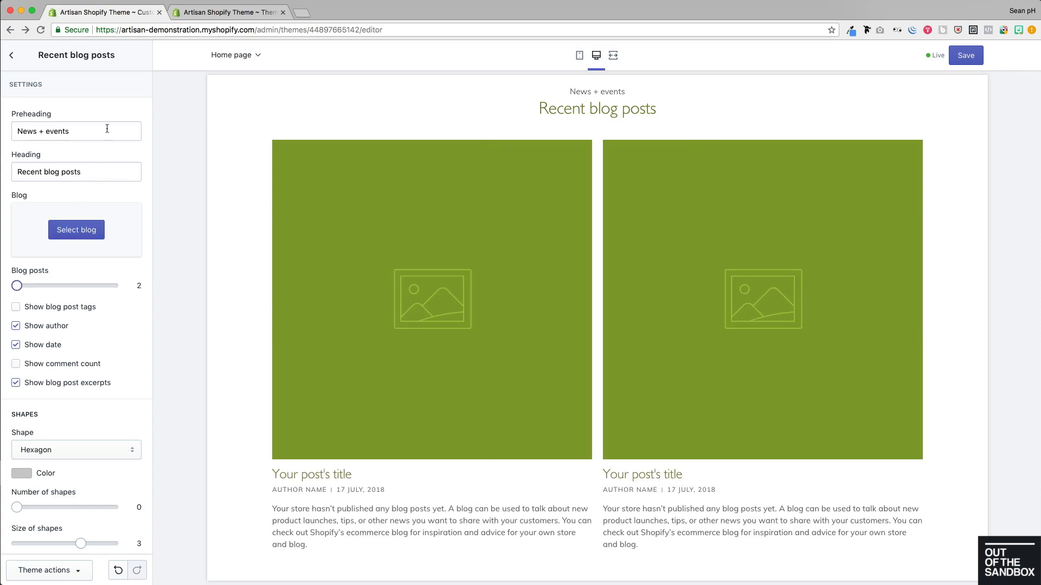
Step: Clear the preheading and heading of the blog posts section
scroll(248, 142, "up", 1)
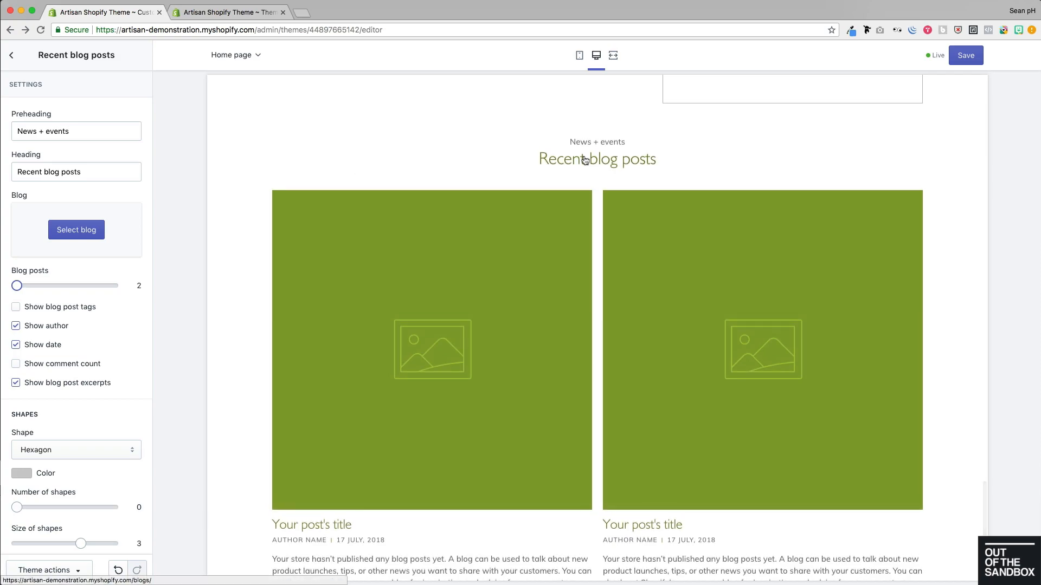
left_click(86, 130)
key("super+a")
key("BackSpace")
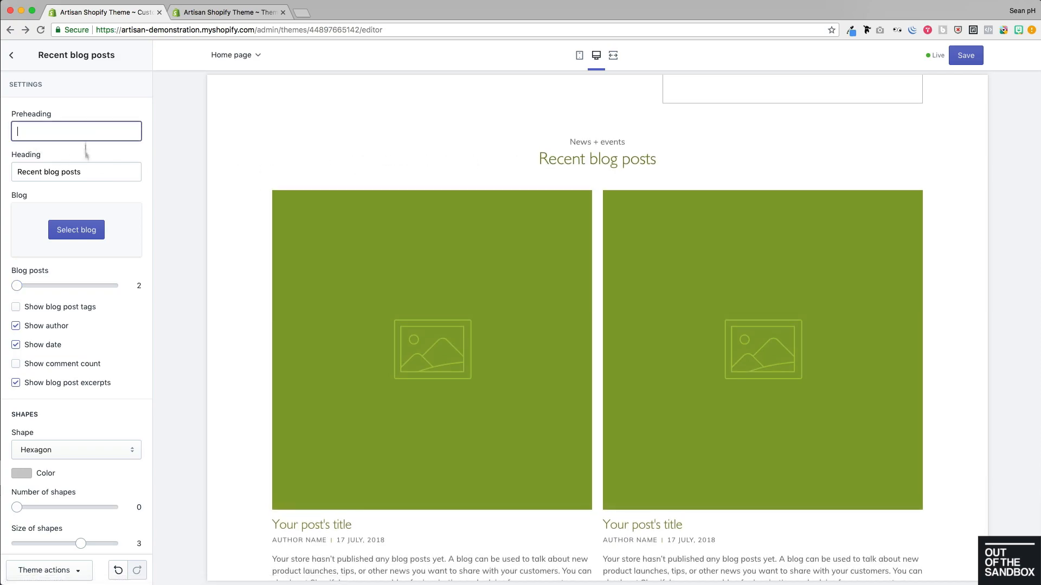
left_click(89, 173)
key("super+a")
key("BackSpace")
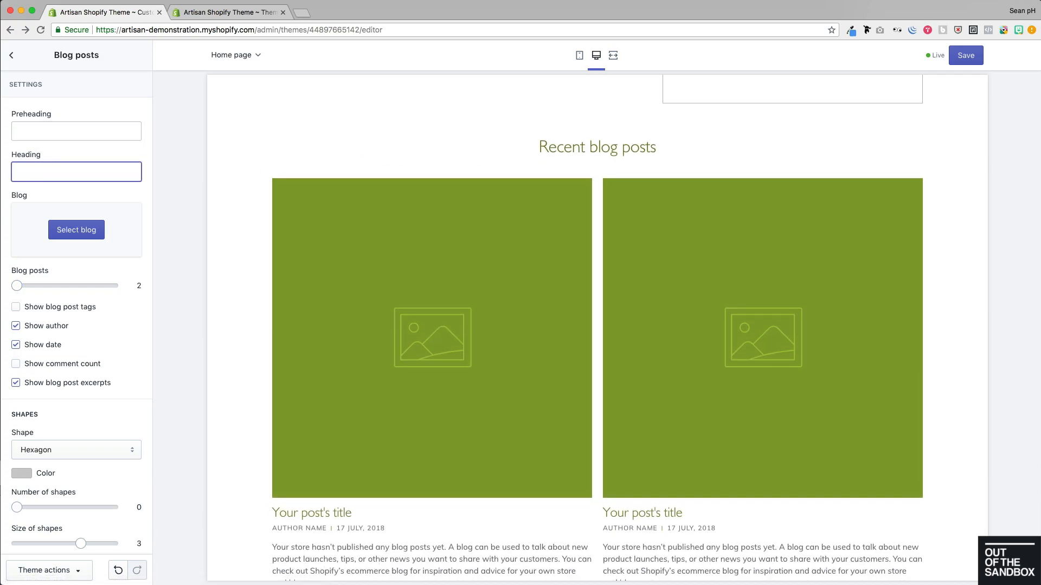
Step: Choose The Garden Blog as the source of the blog posts section and save the page
left_click(79, 228)
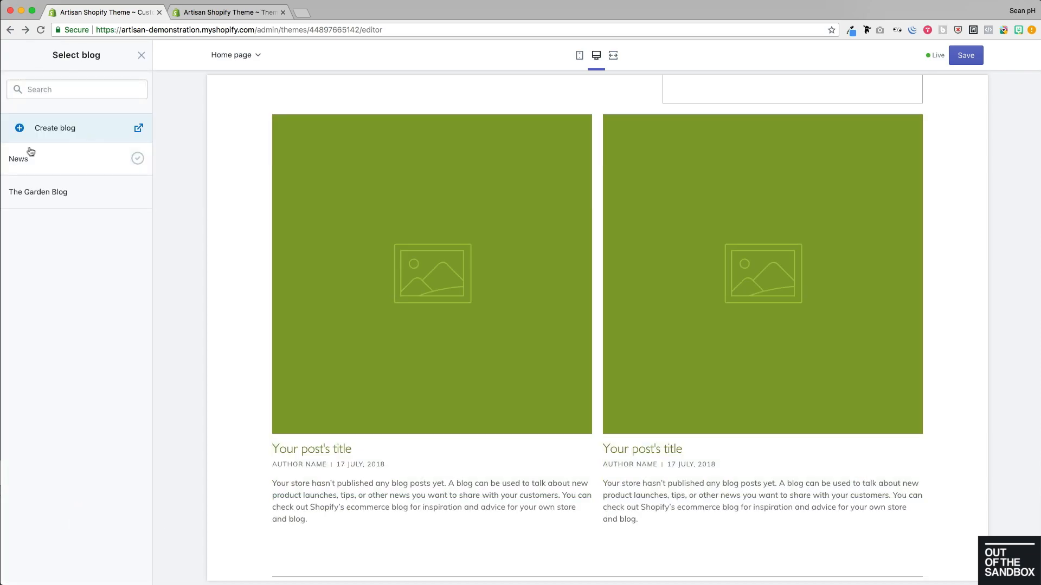
left_click(23, 197)
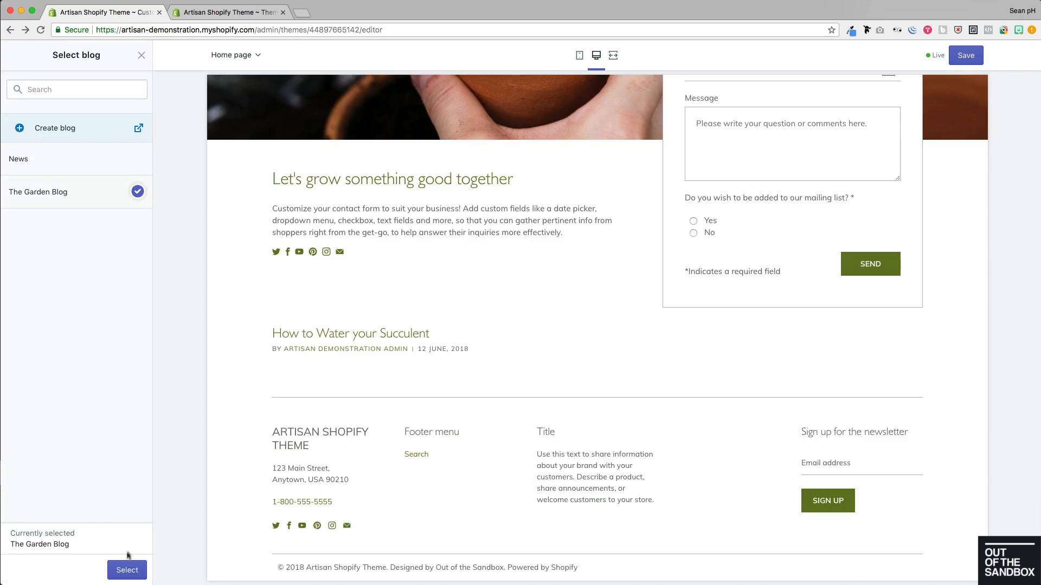
left_click(127, 570)
left_click(964, 55)
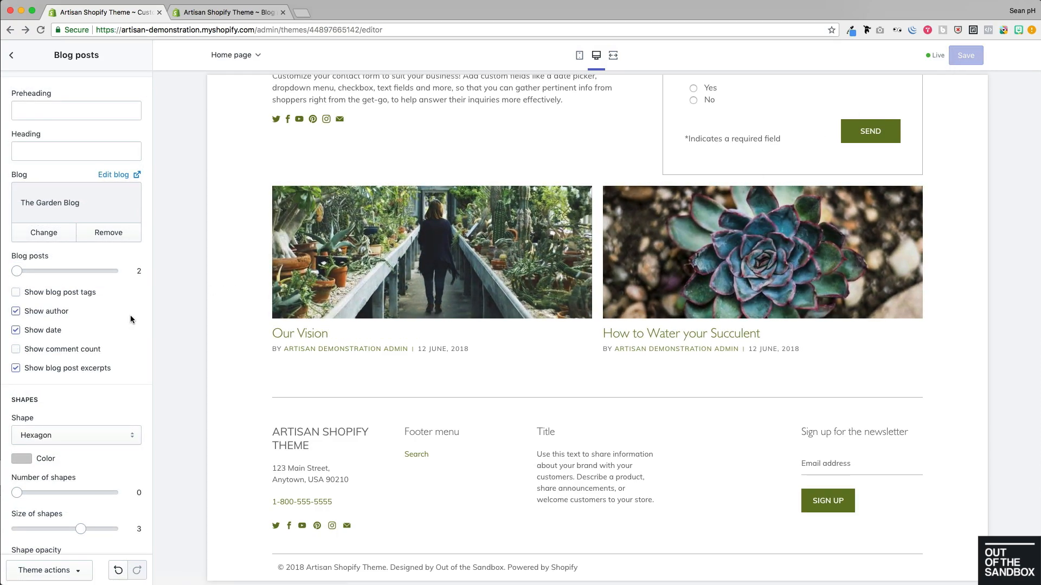
Step: Try the blog post tags option, hide the author and date, and show the comment count in the blog posts section
left_click(81, 295)
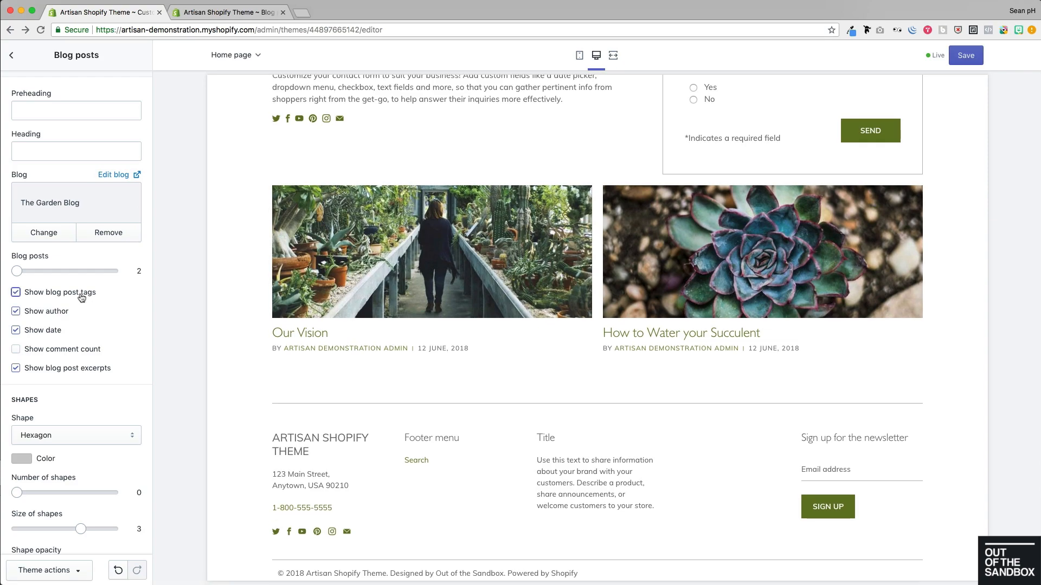
left_click(82, 296)
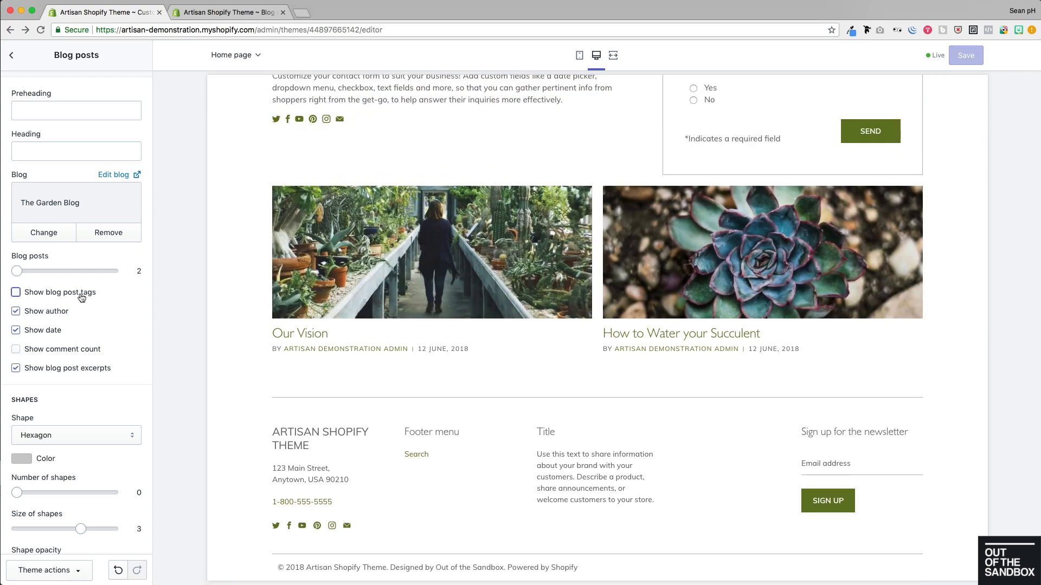
left_click(34, 318)
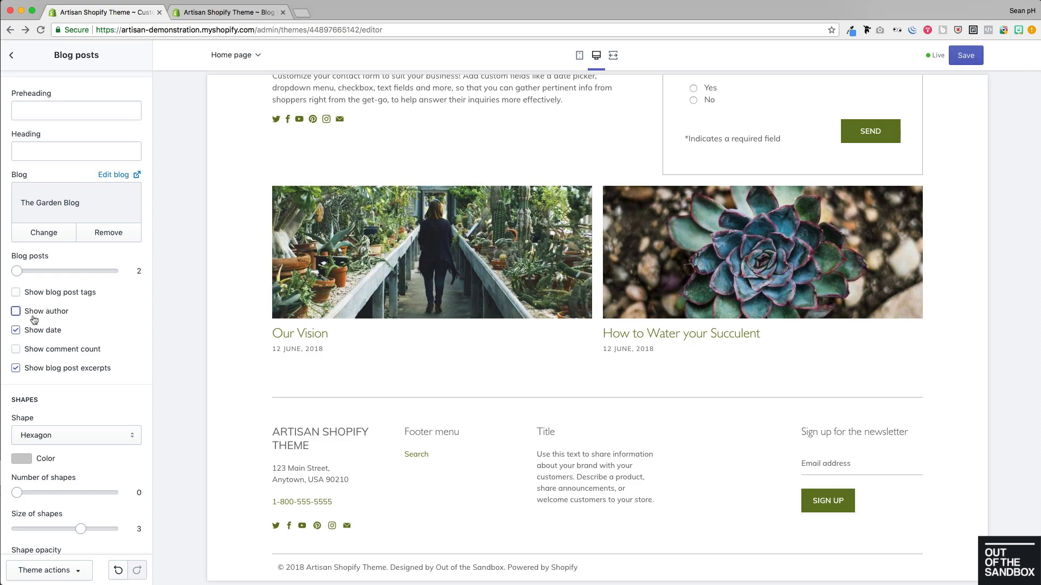
left_click(34, 334)
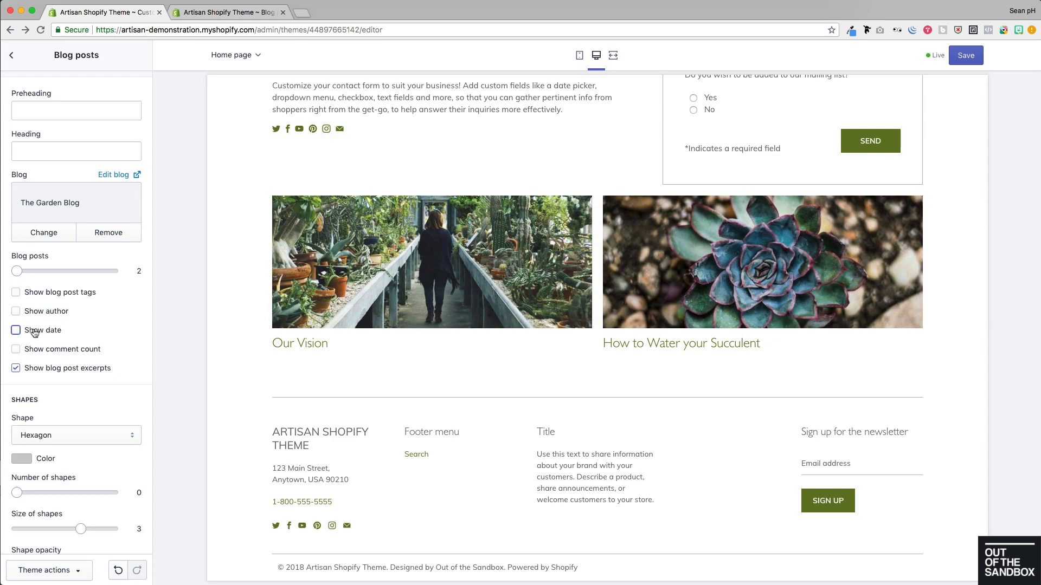
left_click(54, 352)
Step: Switch to the Our Vision post in the Shopify admin, examine its excerpt editor, and return to the theme editor
left_click(214, 14)
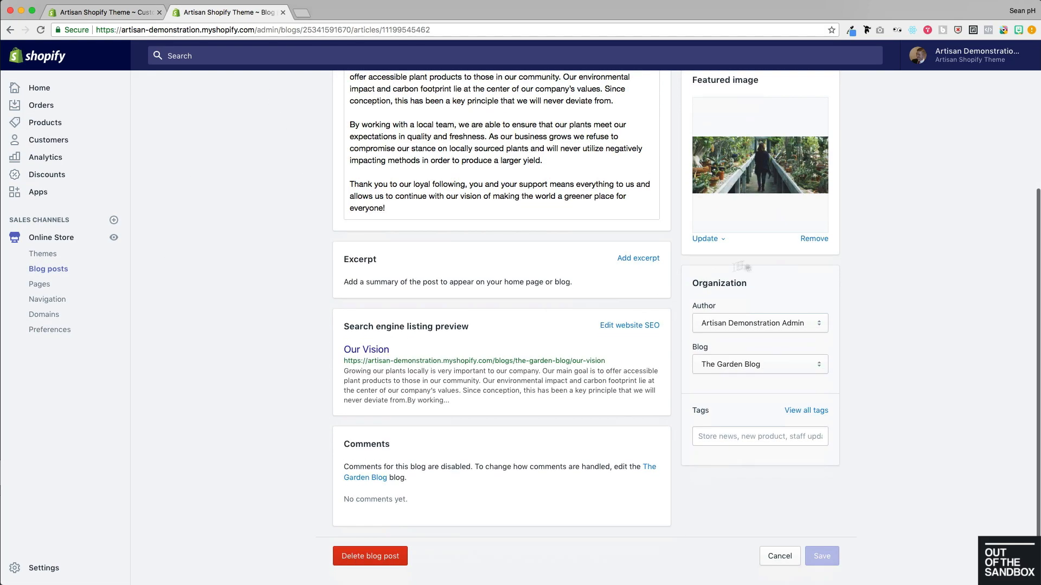
left_click(645, 260)
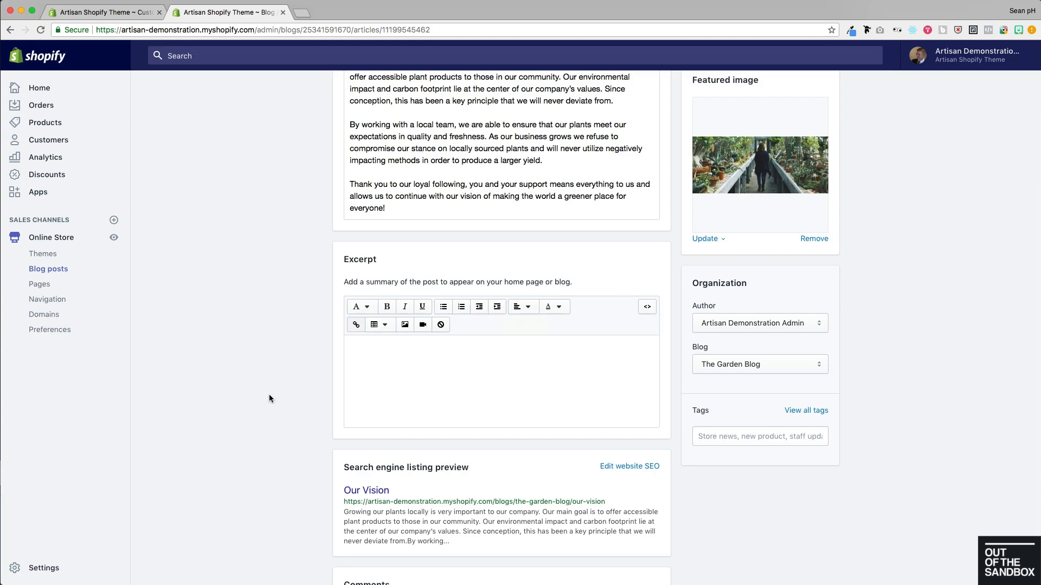
scroll(269, 399, "up", 2)
left_click(455, 470)
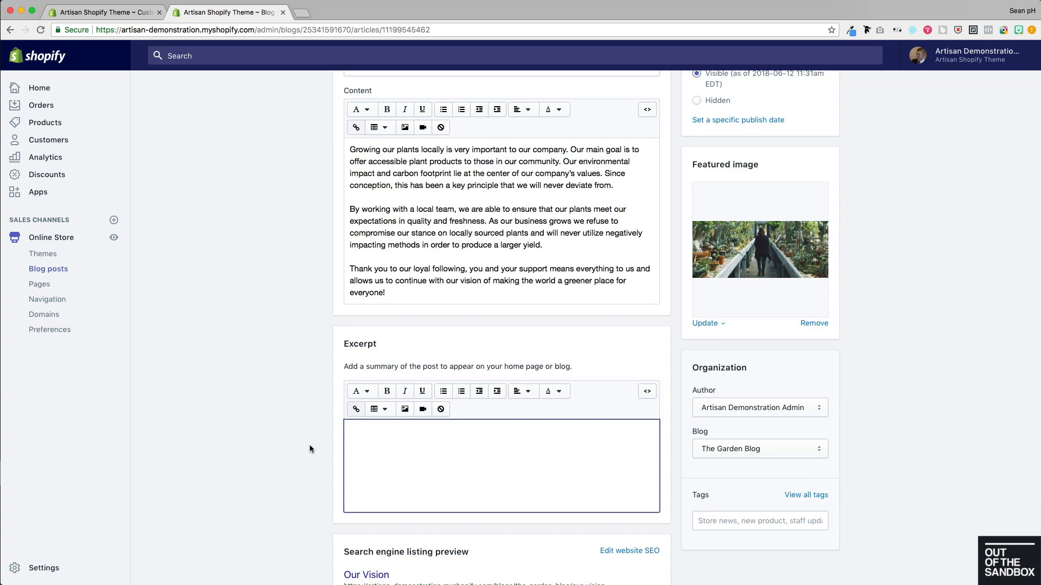
scroll(309, 446, "up", 3)
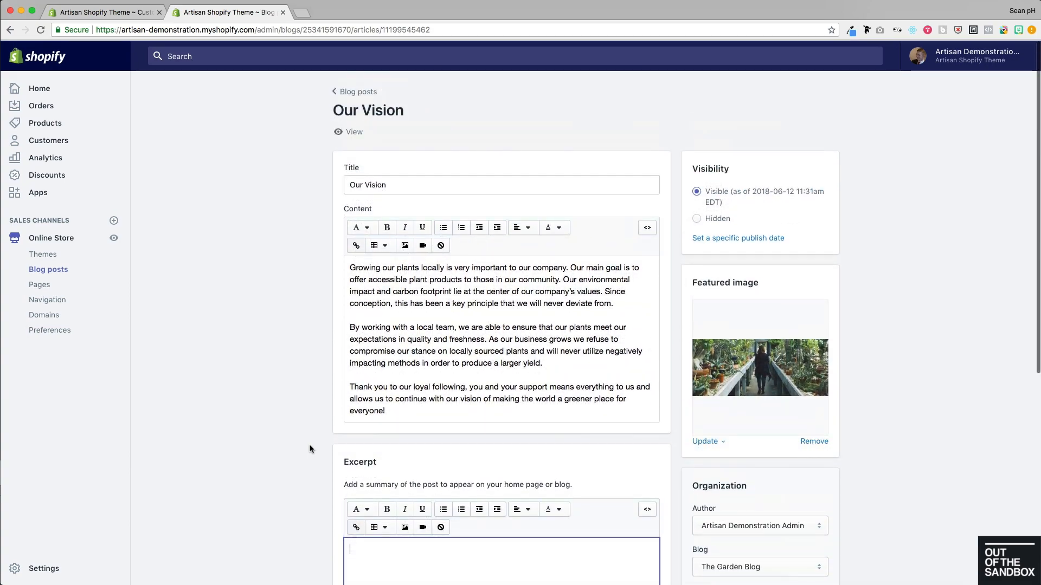
left_click(69, 14)
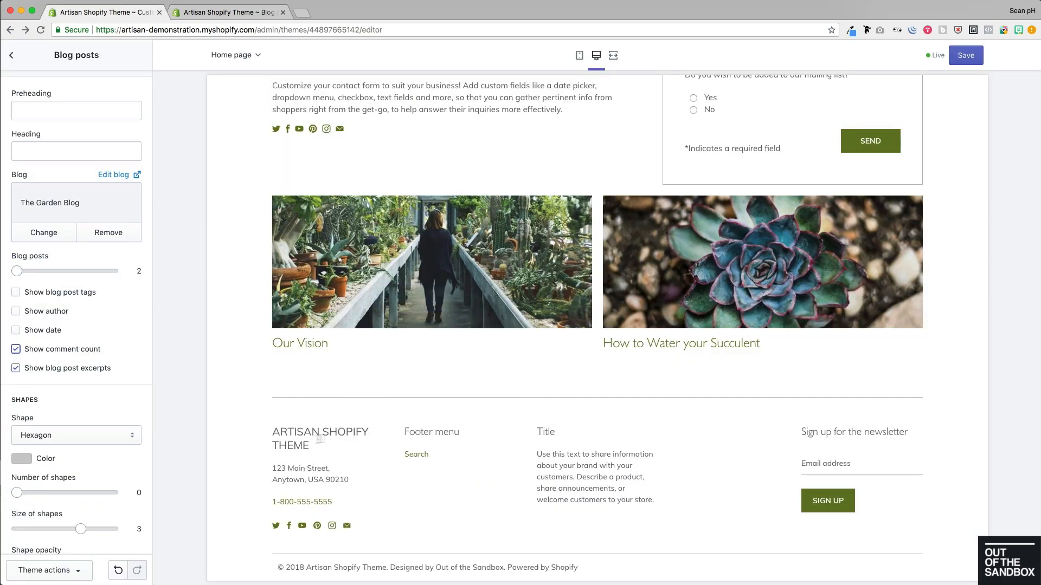
Step: Set the blog posts section's decorative shape to Square and give it a muted green color
left_click(112, 435)
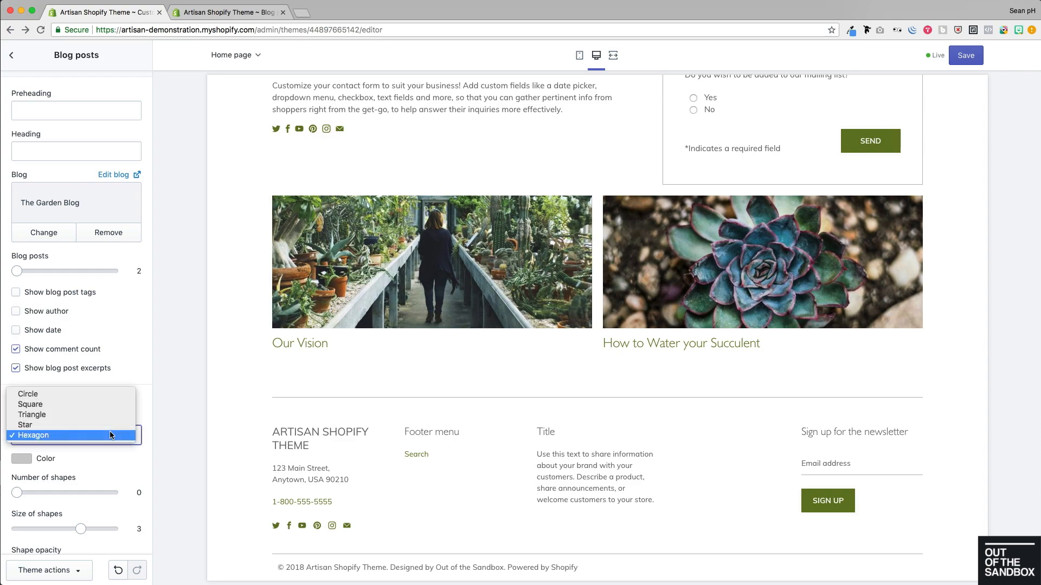
left_click(63, 408)
left_click(21, 459)
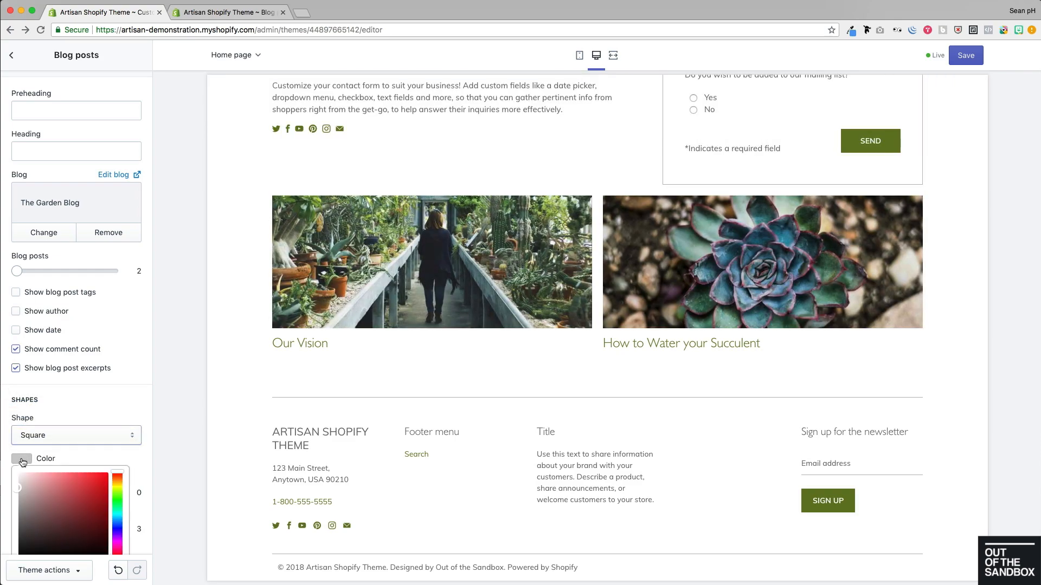
left_click(117, 502)
left_click(44, 498)
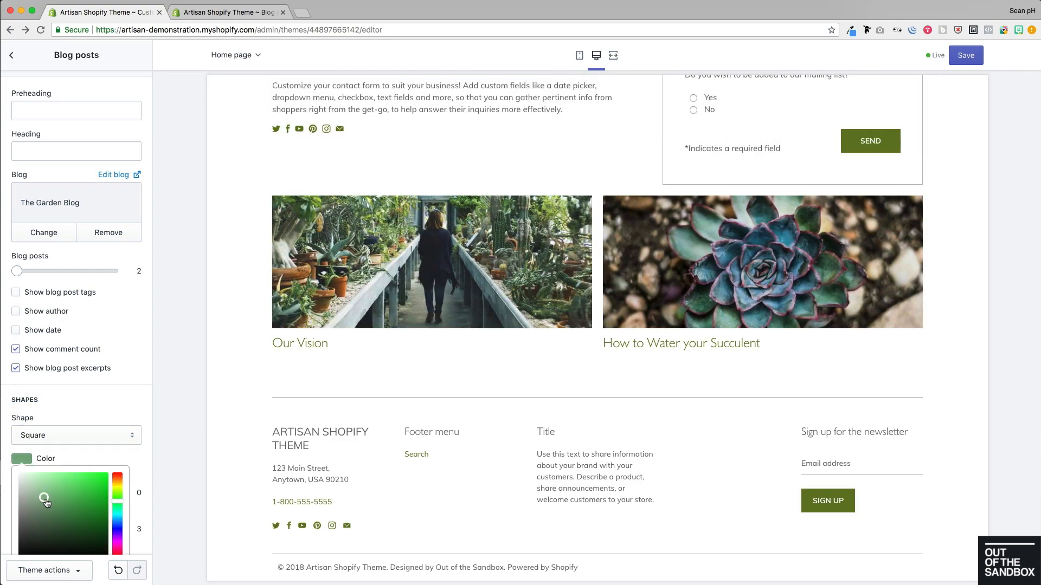
left_click(126, 389)
Step: Set the number of shapes to 2, their size to 1 and the shape opacity to 21
scroll(126, 389, "down", 3)
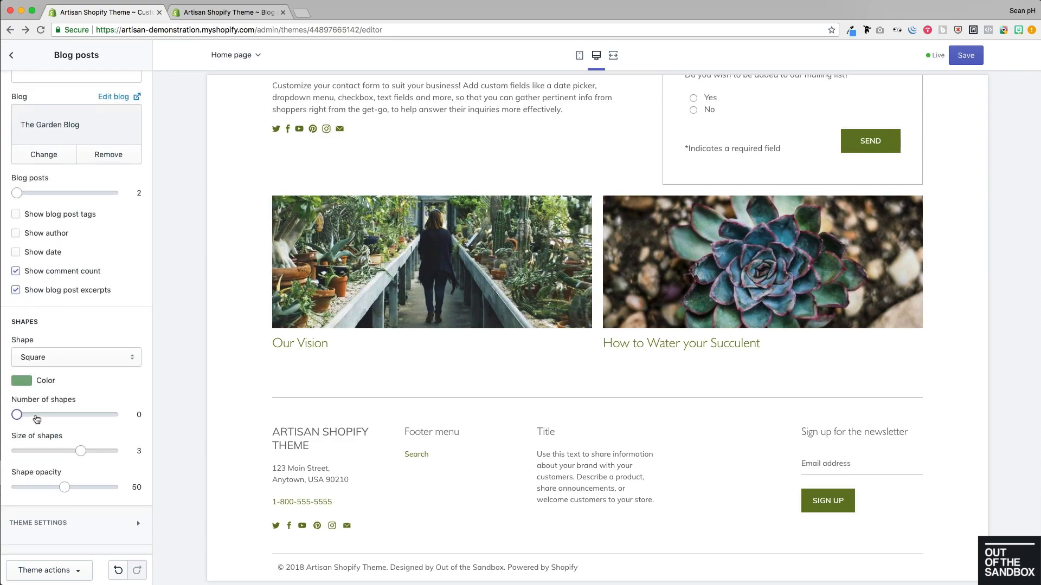
left_click(29, 451)
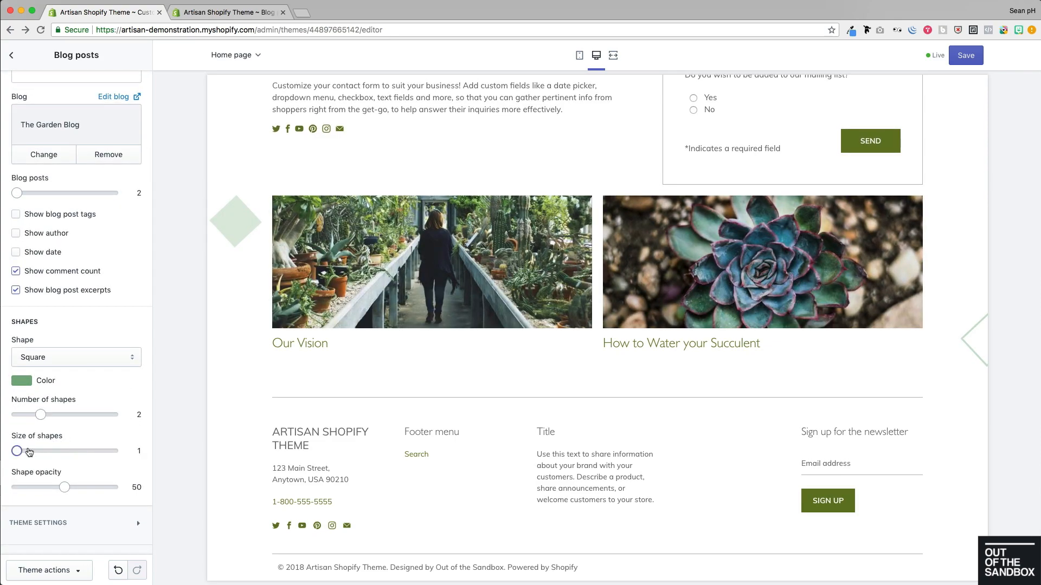
left_click(37, 486)
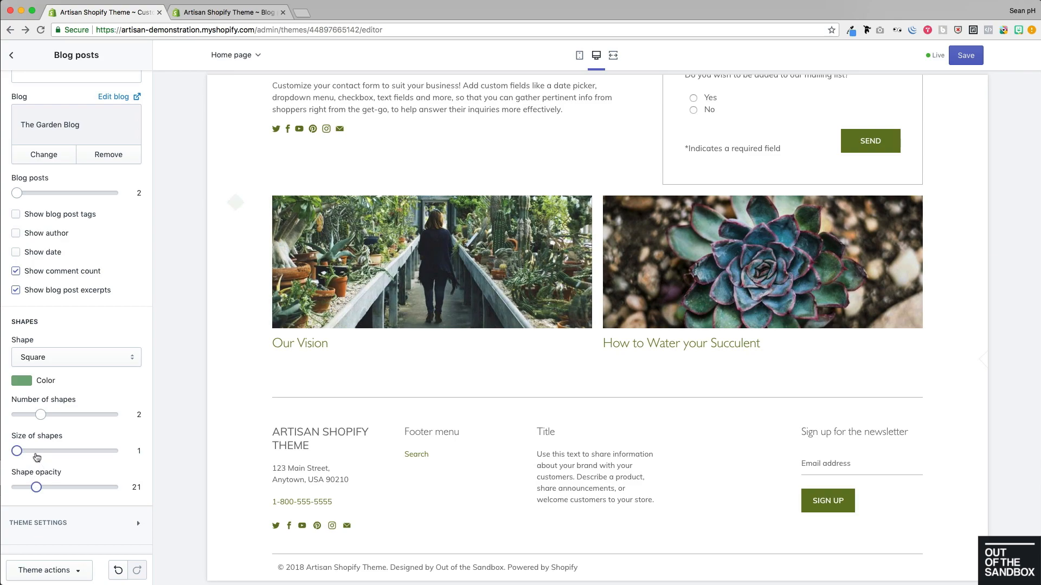
Step: Turn the date and author back on for the blog posts, save, and leave the section's settings
left_click(16, 253)
left_click(16, 233)
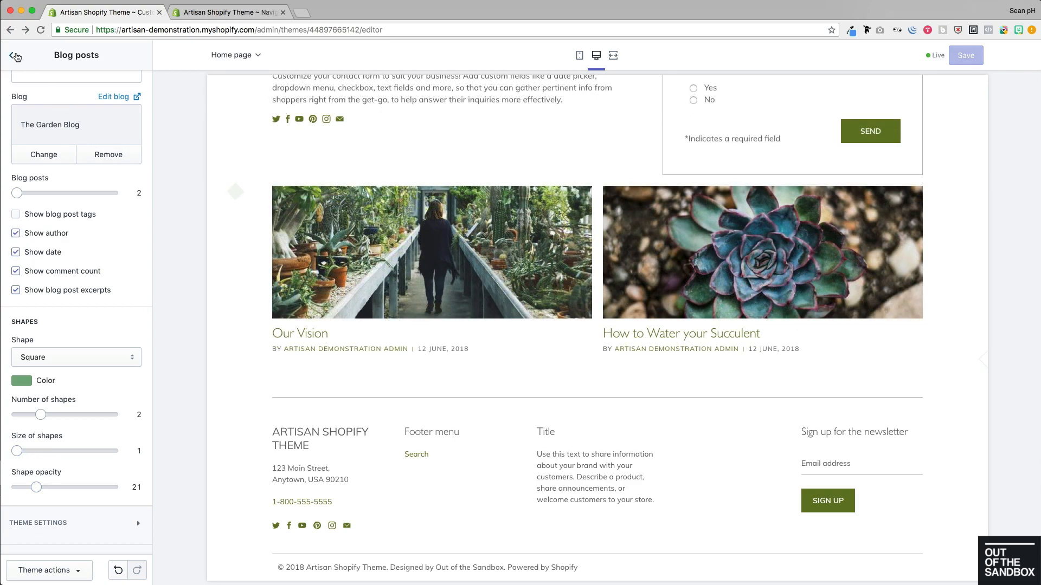
left_click(12, 55)
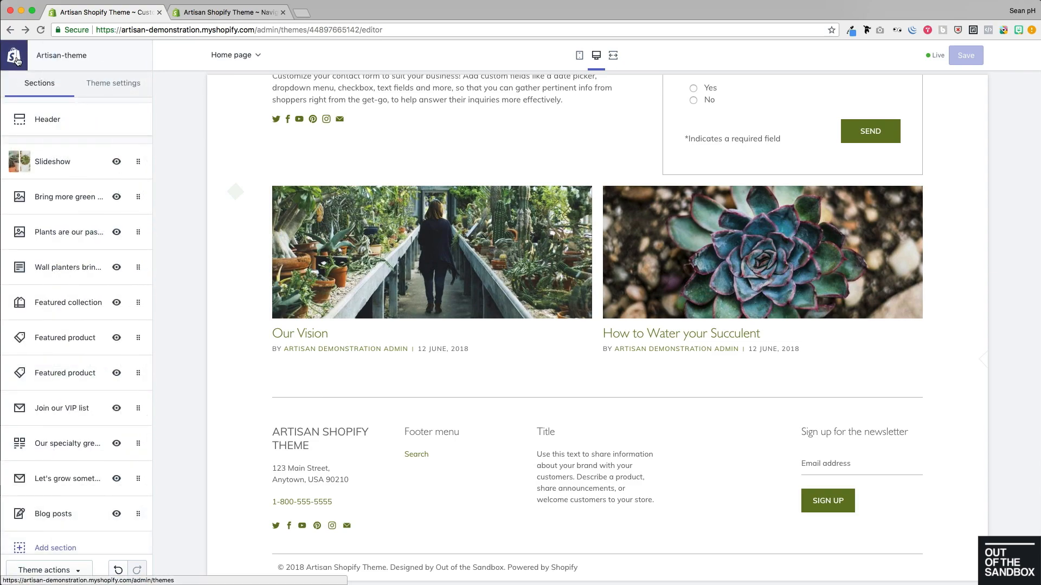
Step: In the Footer section, set the copyright text to "Copyright" and turn off the theme designer credits
scroll(71, 239, "down", 3)
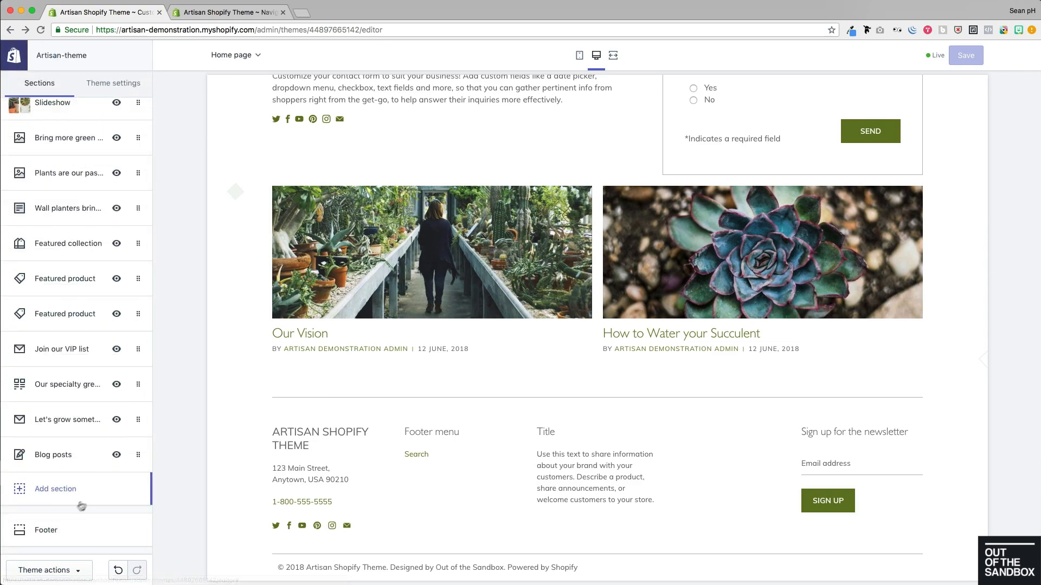
left_click(53, 533)
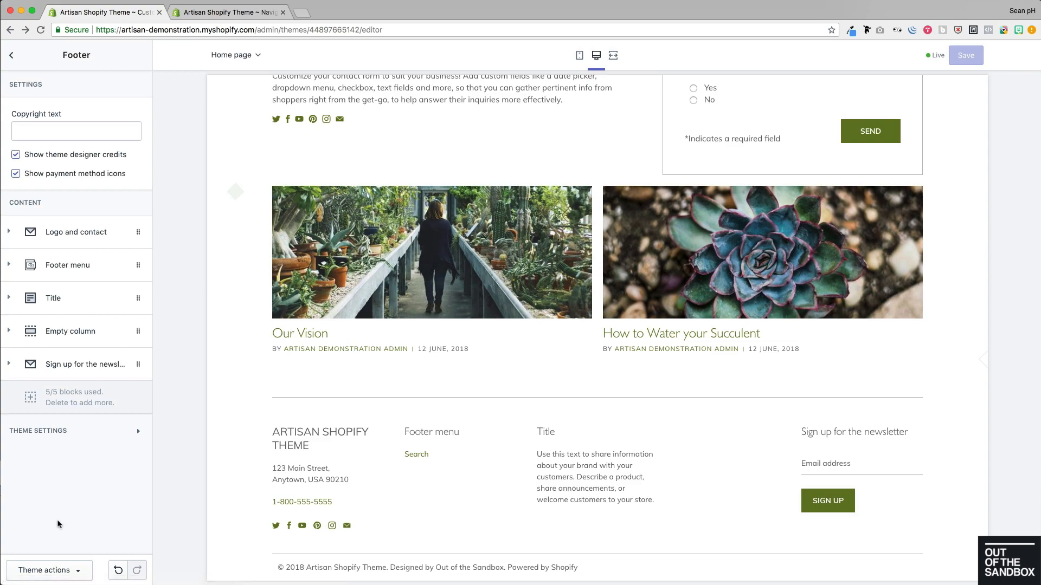
left_click(112, 136)
type("Copyright")
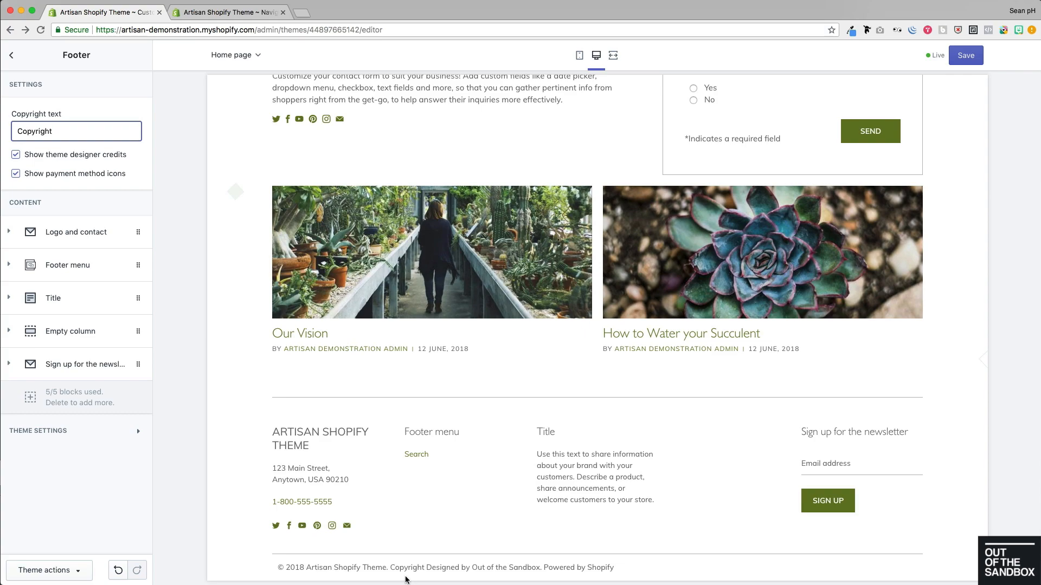
left_click(87, 155)
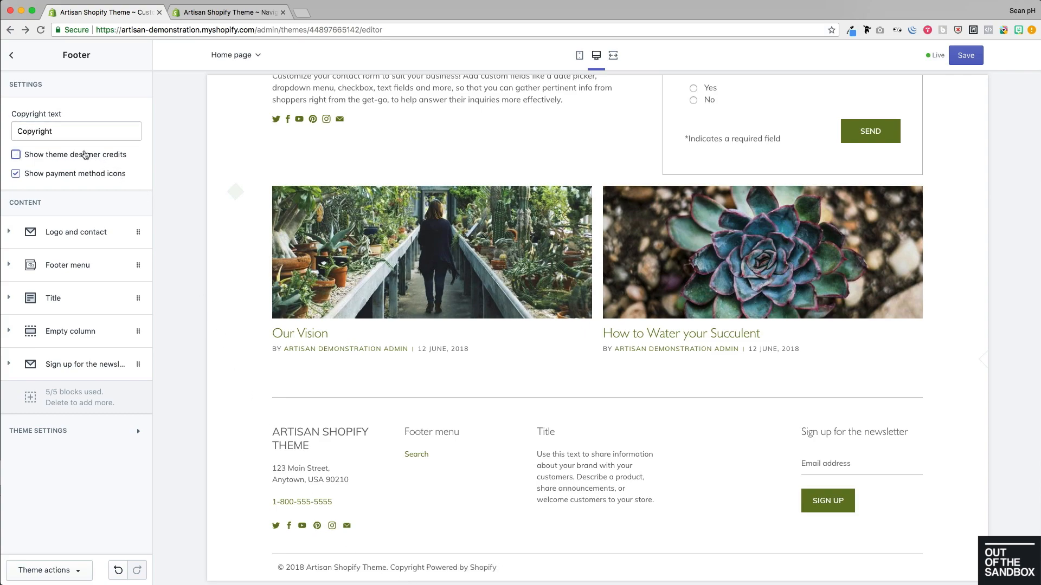
left_click(86, 155)
left_click(85, 155)
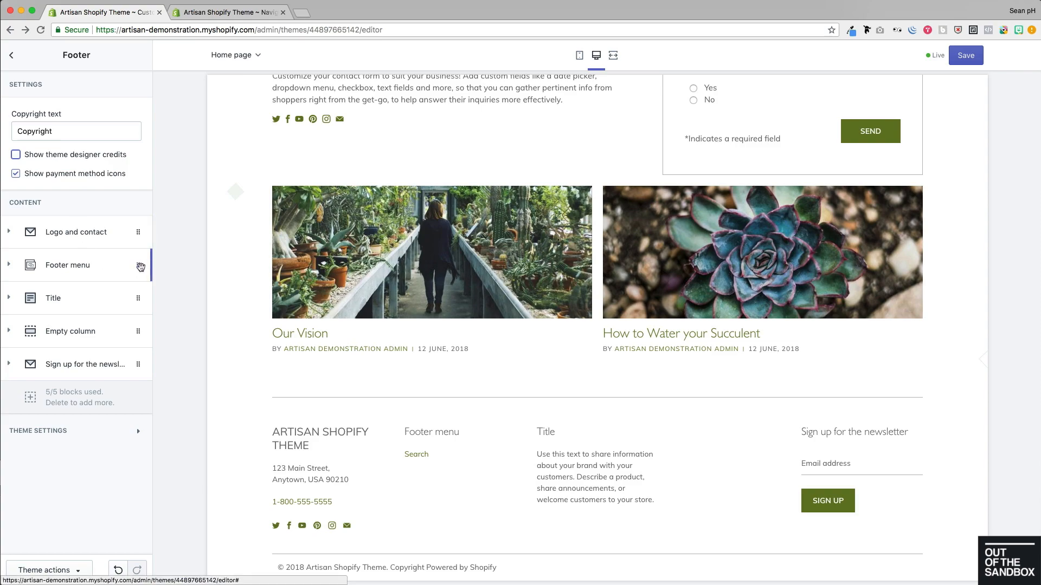
Step: Try reordering the footer by moving Footer menu and Title ahead of Logo and contact, and return Logo and contact to first place
left_click_drag(140, 266, 139, 236)
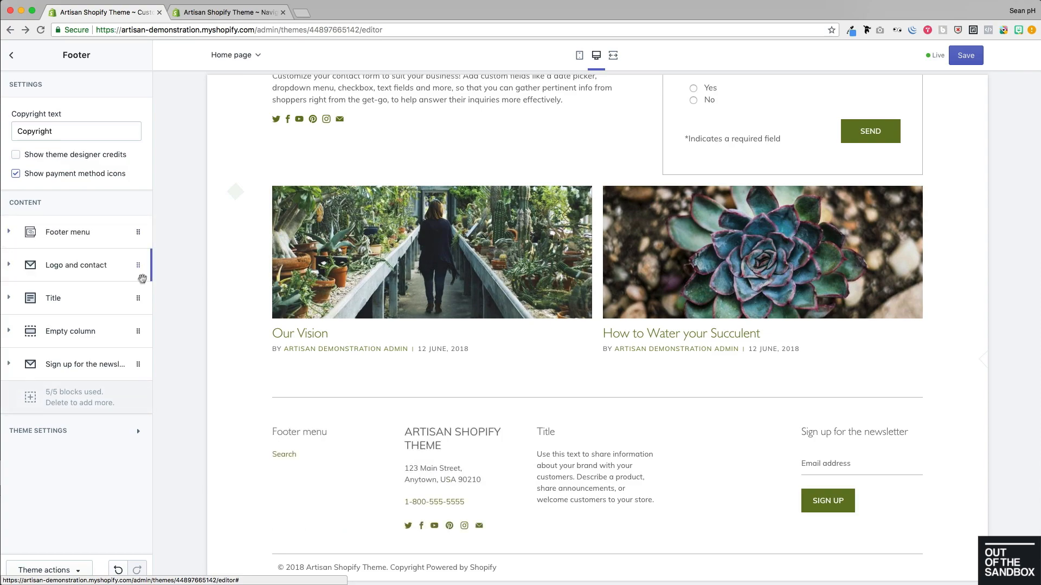
left_click_drag(134, 302, 139, 266)
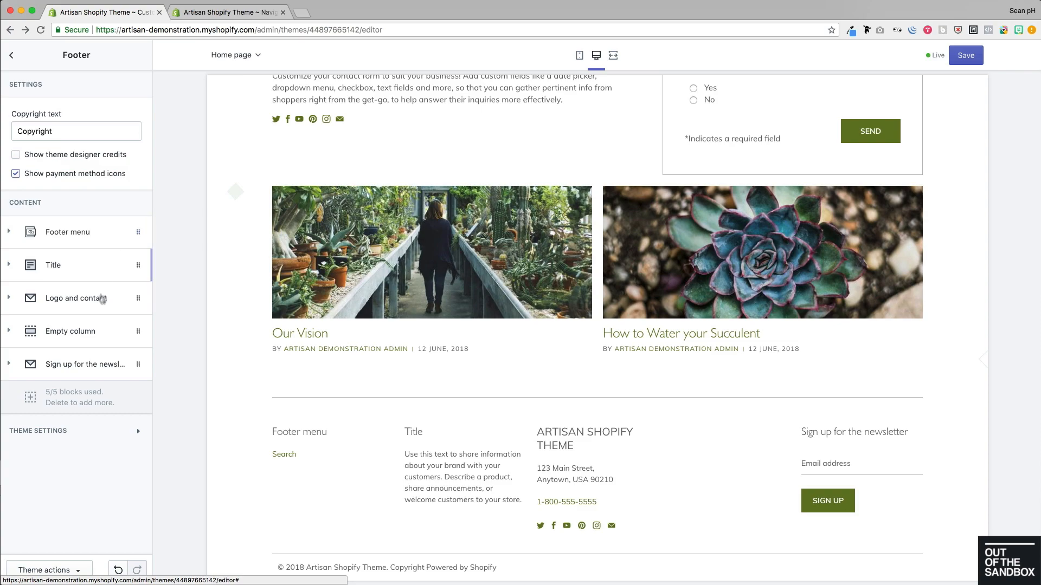
left_click_drag(125, 303, 125, 239)
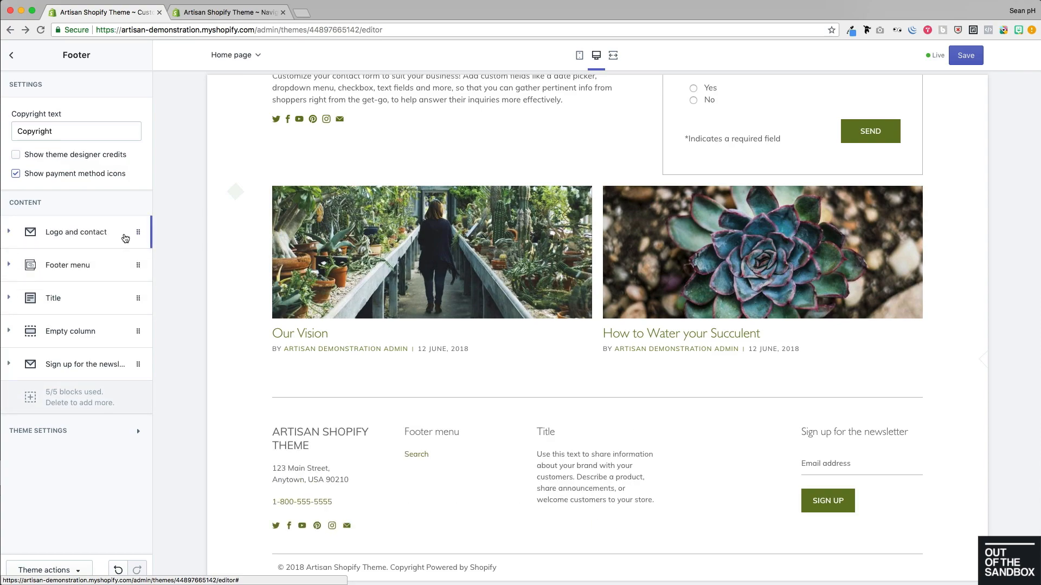
Step: Add the green PHOENIX logo from the image library to the footer's Logo and contact block
left_click(11, 234)
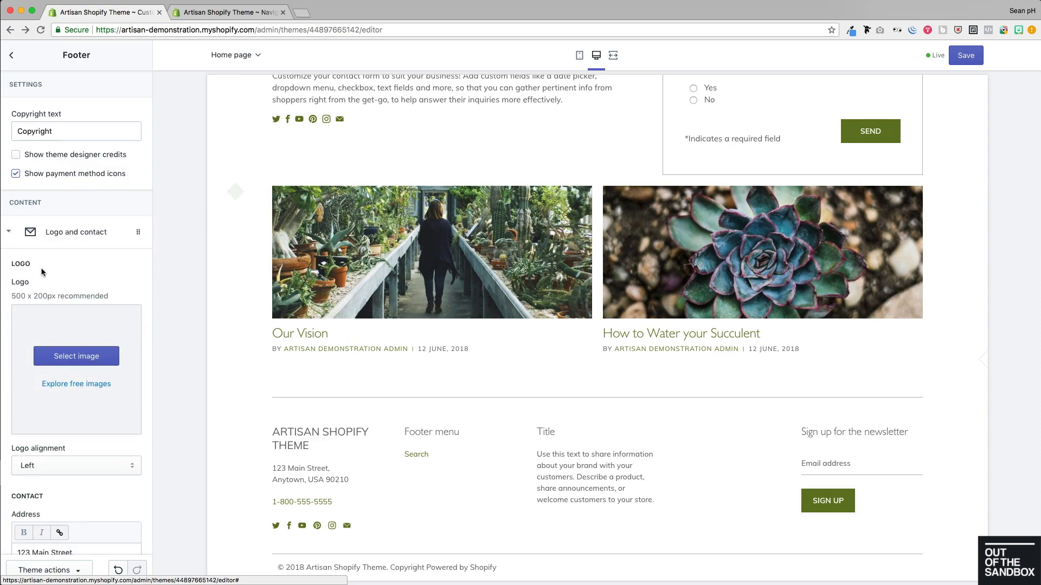
scroll(49, 260, "down", 3)
left_click(54, 279)
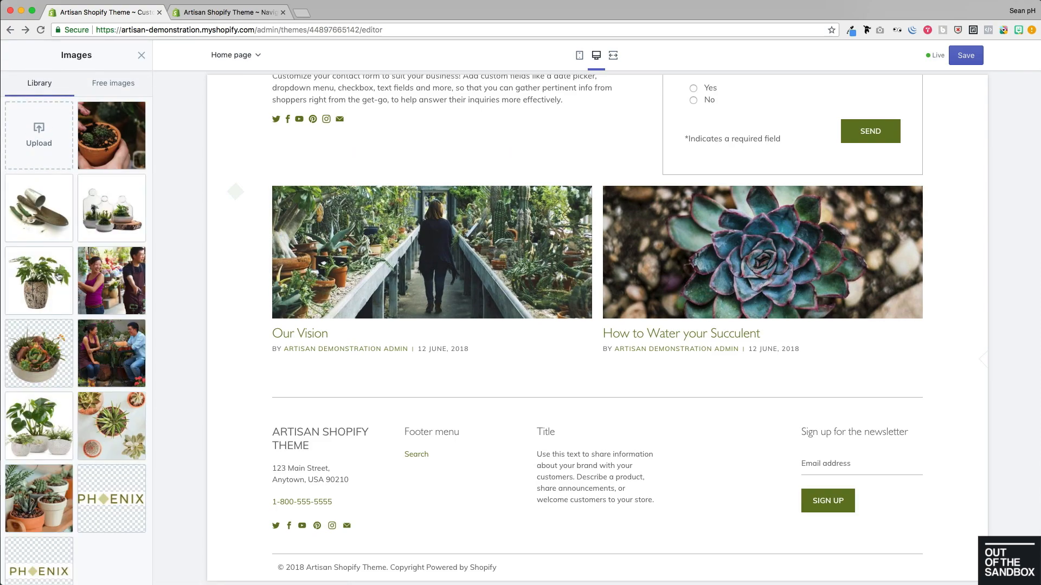
left_click(113, 504)
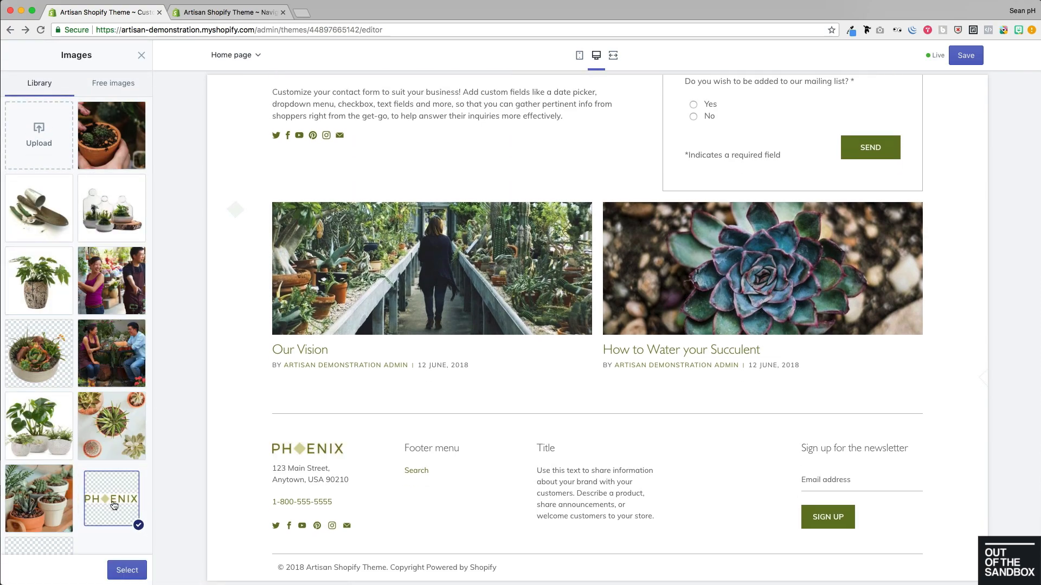
left_click(128, 571)
Step: Examine the Logo and contact block's logo alignment, address, phone number and social media icon settings
scroll(104, 353, "down", 3)
scroll(97, 327, "down", 1)
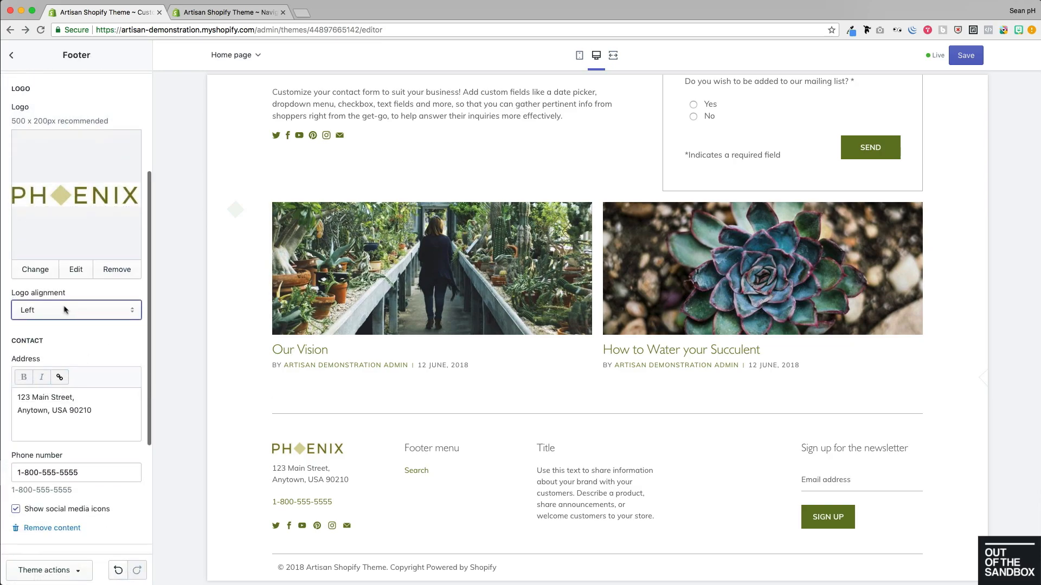
scroll(94, 328, "down", 1)
scroll(95, 341, "down", 2)
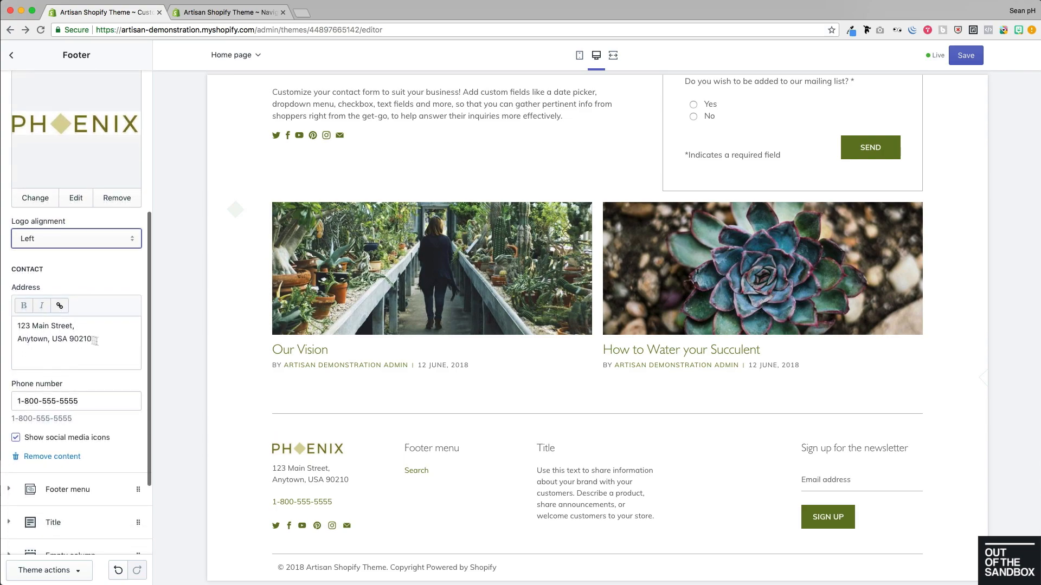
scroll(56, 441, "up", 1)
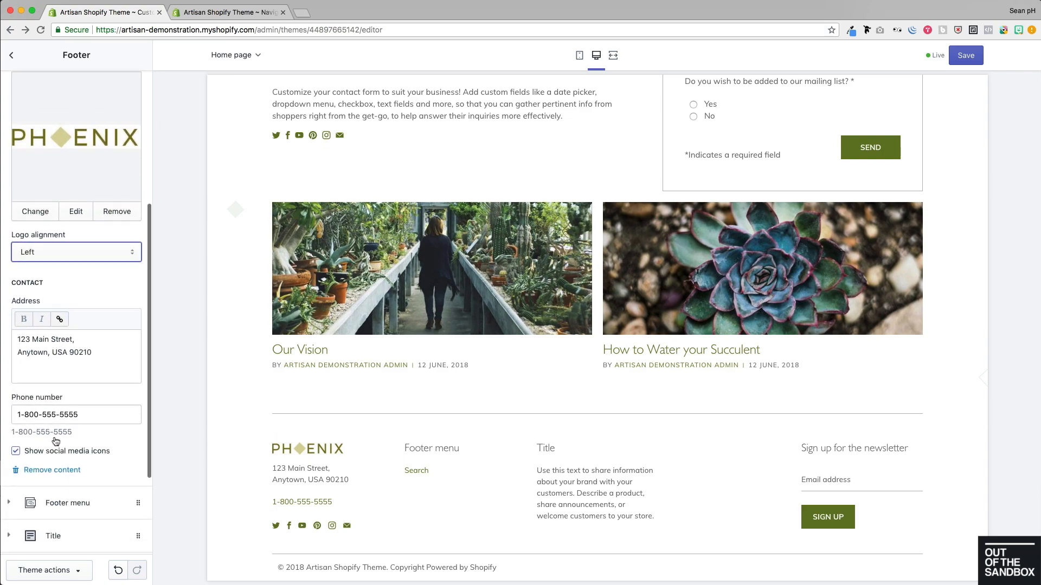
scroll(44, 436, "down", 3)
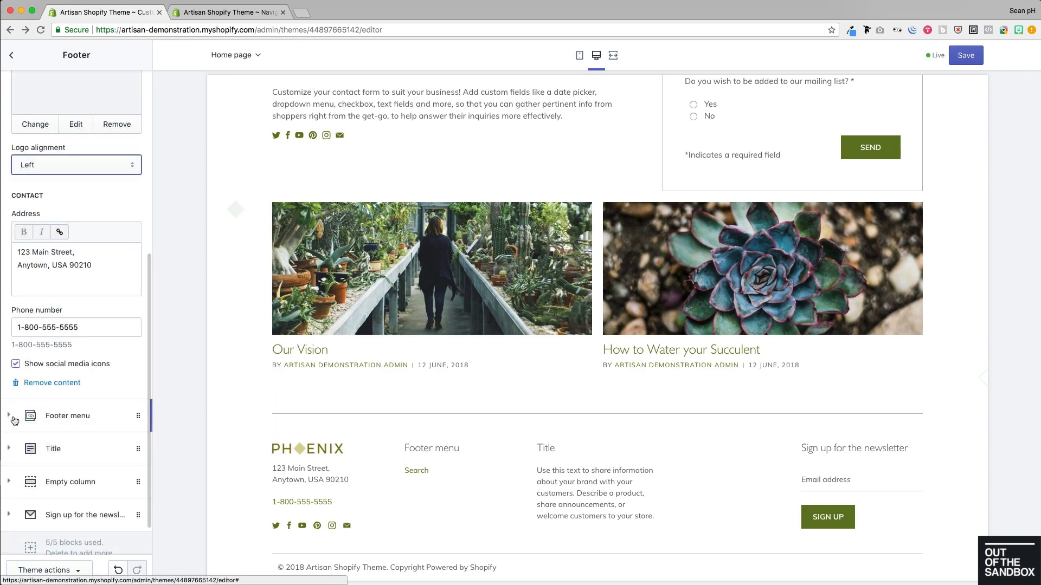
Step: Change the menu of the footer's Footer menu block to Our Specialties
left_click(31, 423)
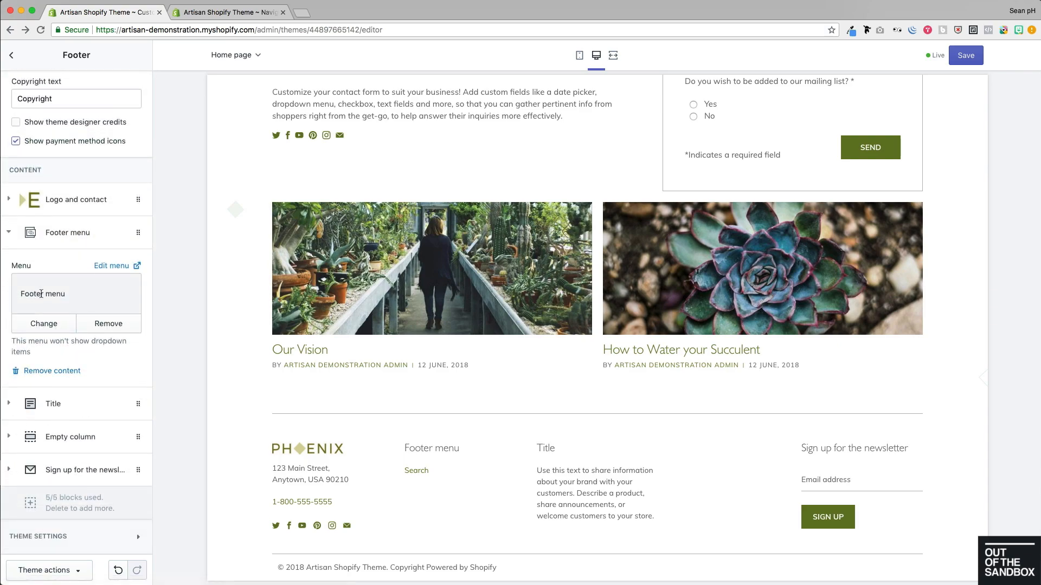
left_click(60, 321)
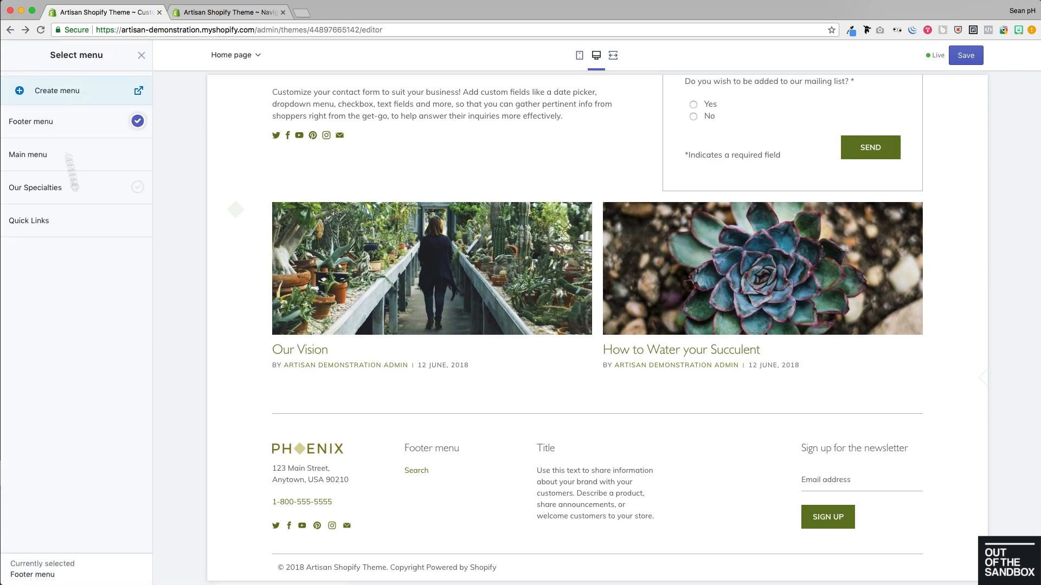
left_click(42, 186)
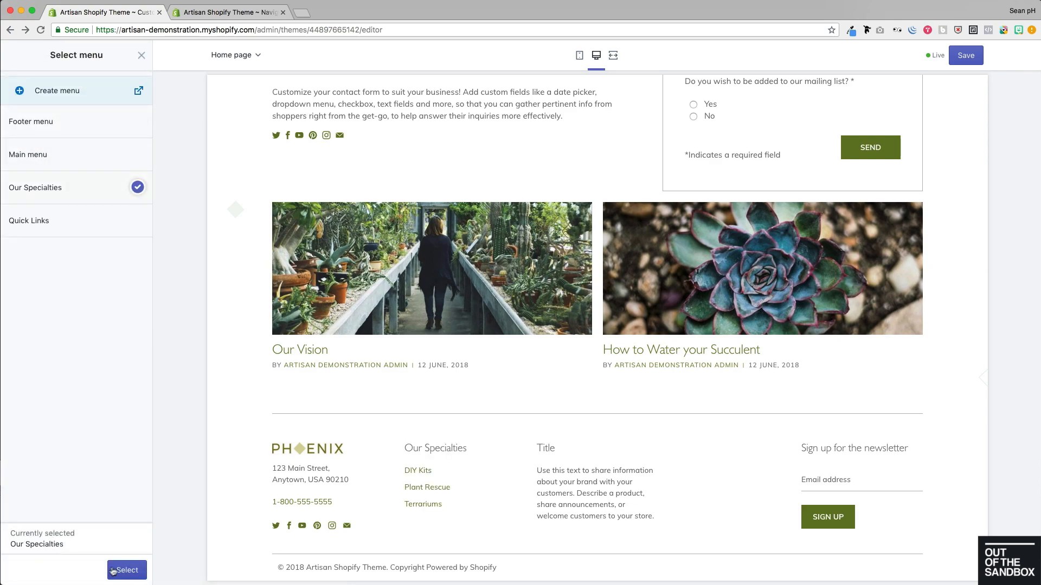
left_click(127, 569)
Step: Examine the settings of the footer's Title and Empty column blocks
left_click(57, 337)
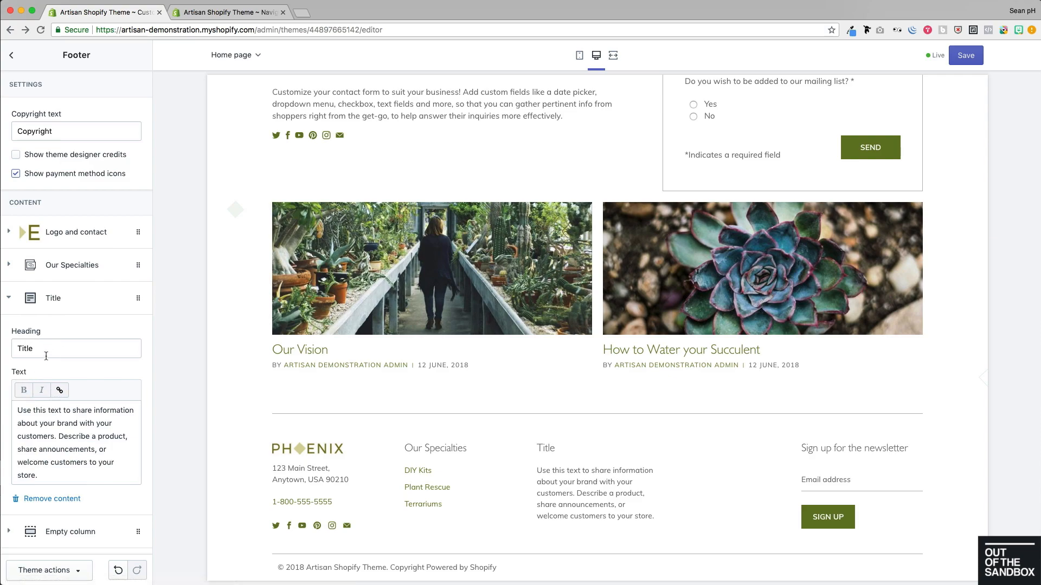
scroll(68, 447, "down", 2)
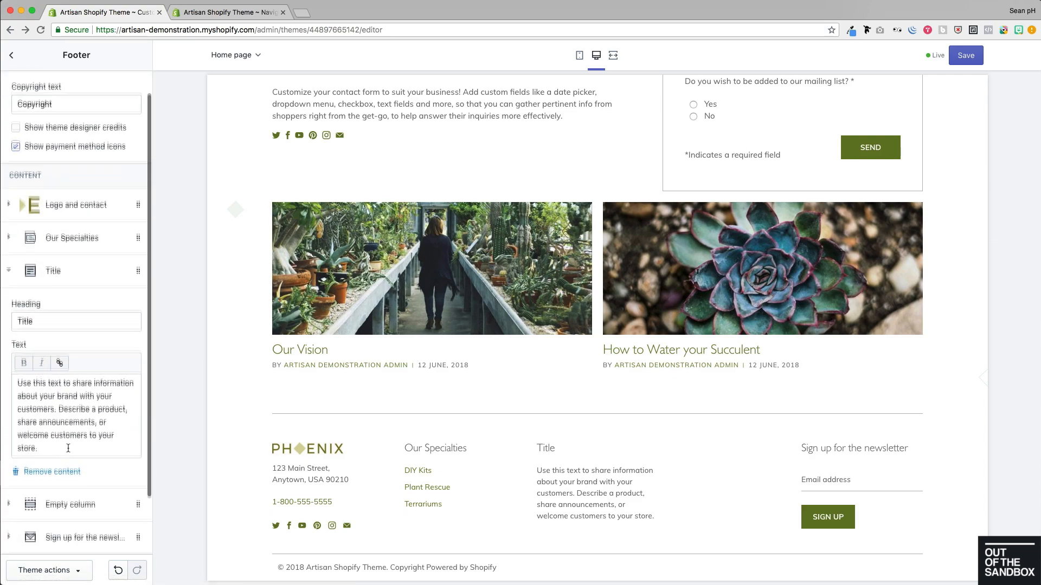
left_click(9, 269)
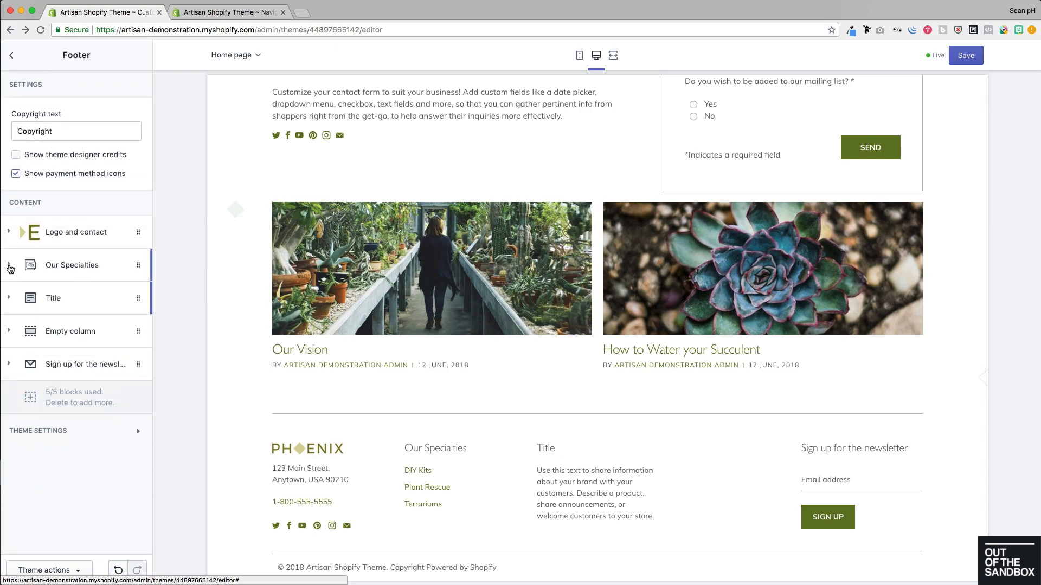
left_click(11, 332)
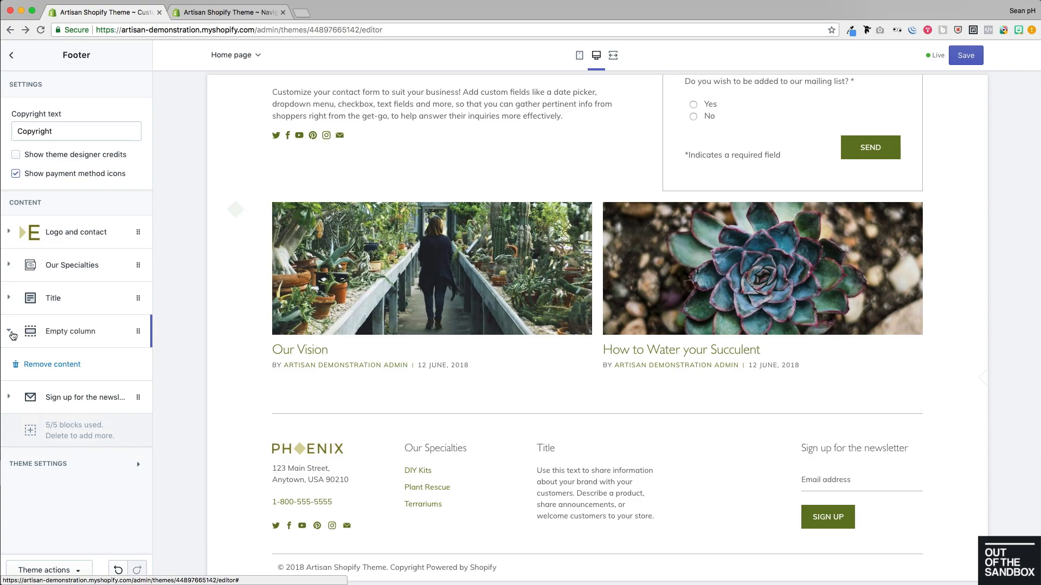
left_click(11, 333)
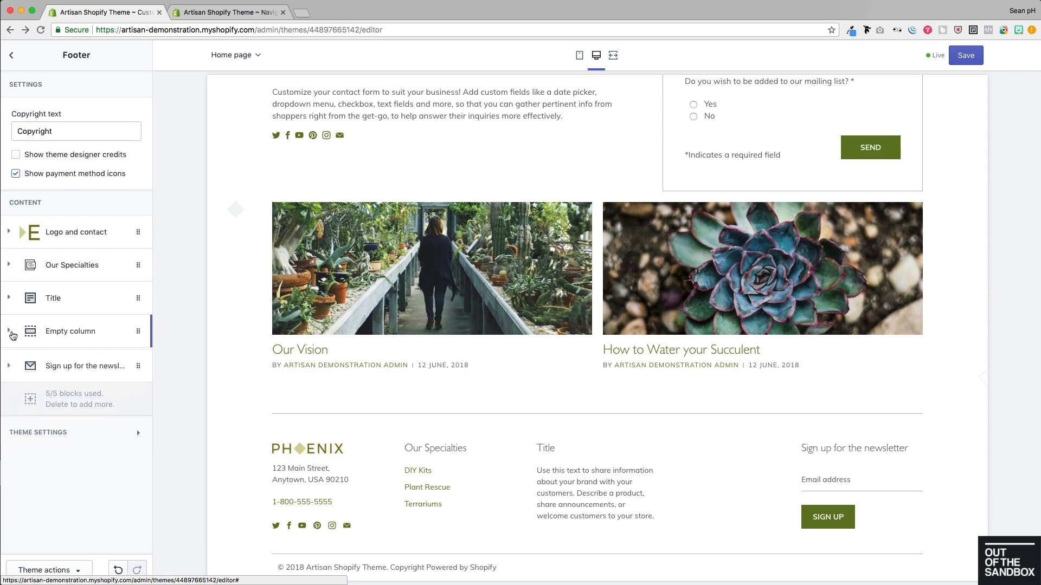
Step: In the footer's newsletter block, enter the text "More info" and turn on the first name and last name fields
left_click(9, 370)
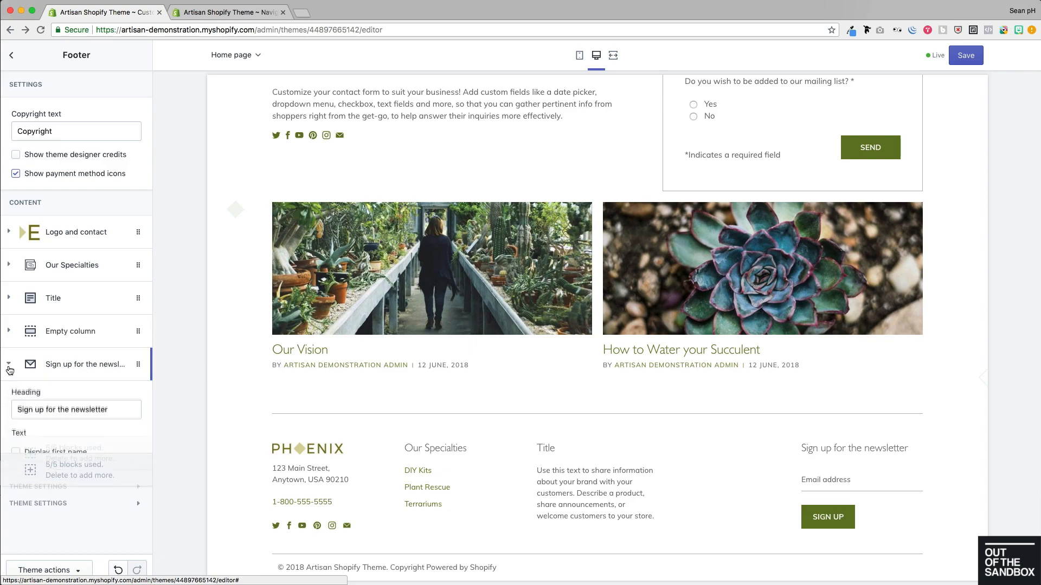
scroll(108, 396, "down", 4)
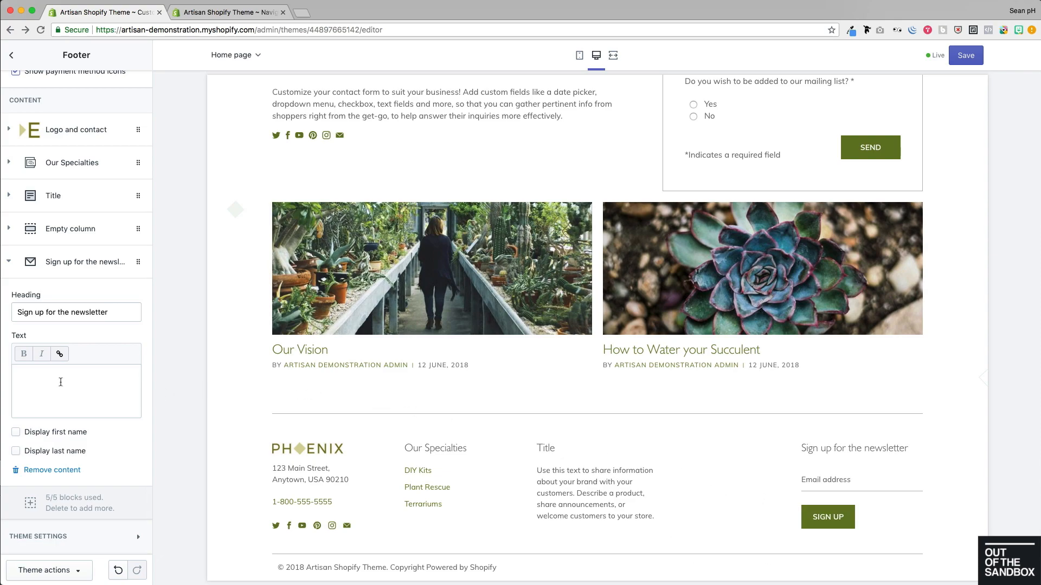
left_click(61, 382)
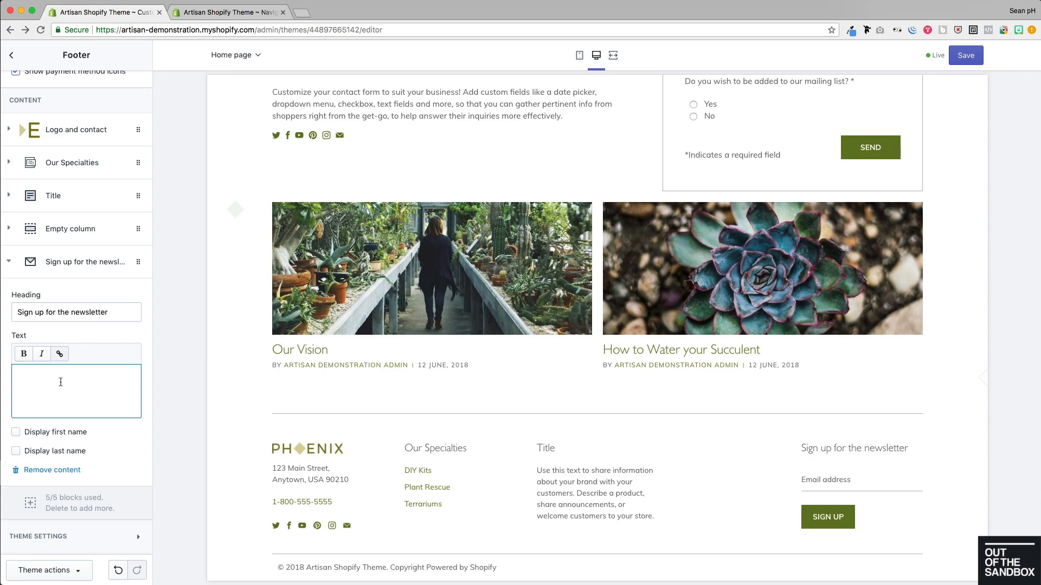
type("More info")
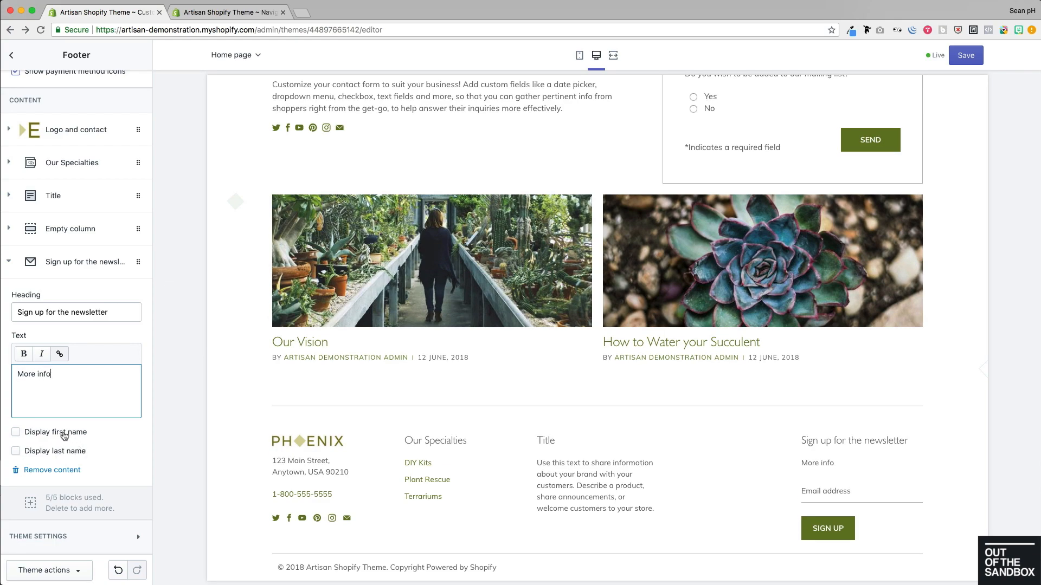
left_click(64, 435)
left_click(36, 454)
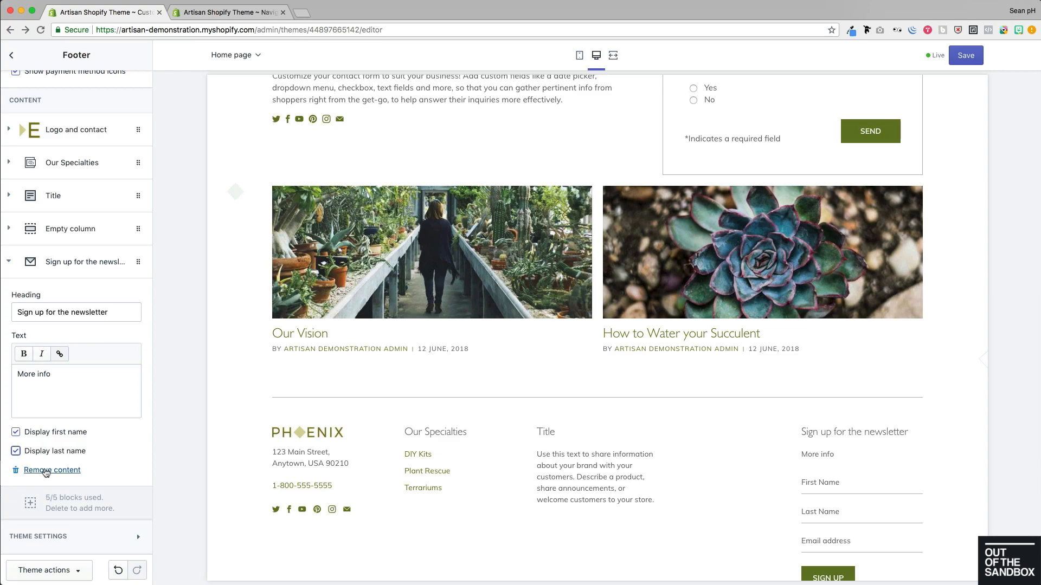
Step: Remove the newsletter block from the footer and move Empty column directly after Logo and contact
left_click(46, 471)
left_click_drag(135, 333, 135, 268)
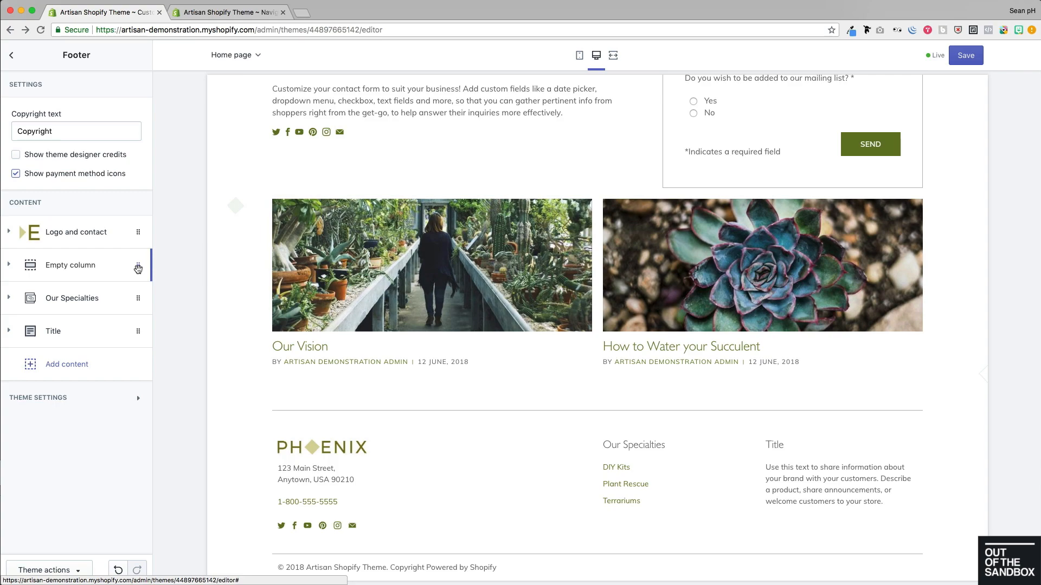
Step: Add a menu block showing Quick Links to the footer and place it between Empty column and Our Specialties
left_click(52, 364)
left_click(25, 414)
left_click(43, 455)
left_click(34, 222)
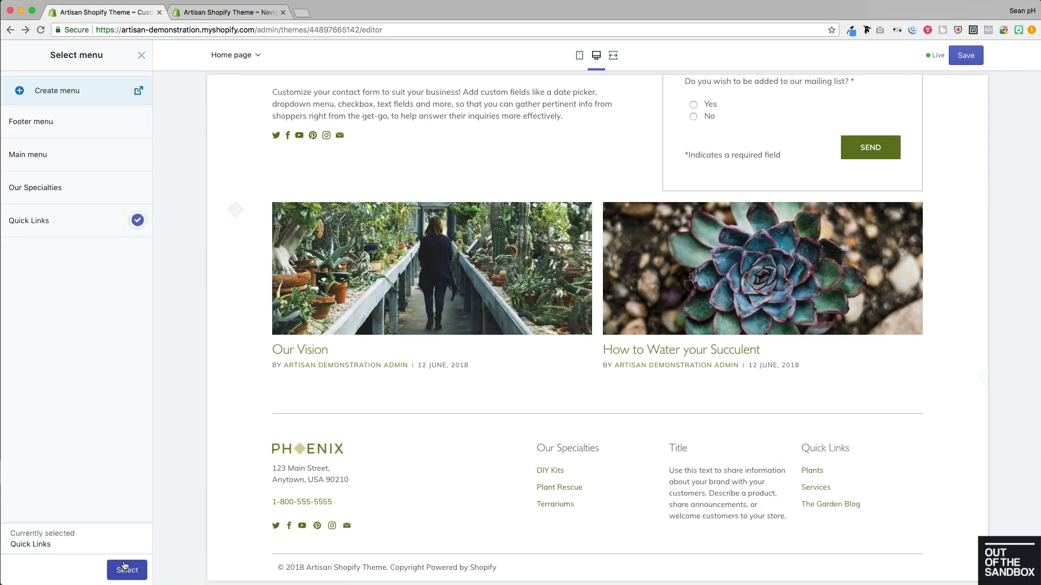
left_click(123, 569)
left_click_drag(134, 363, 136, 298)
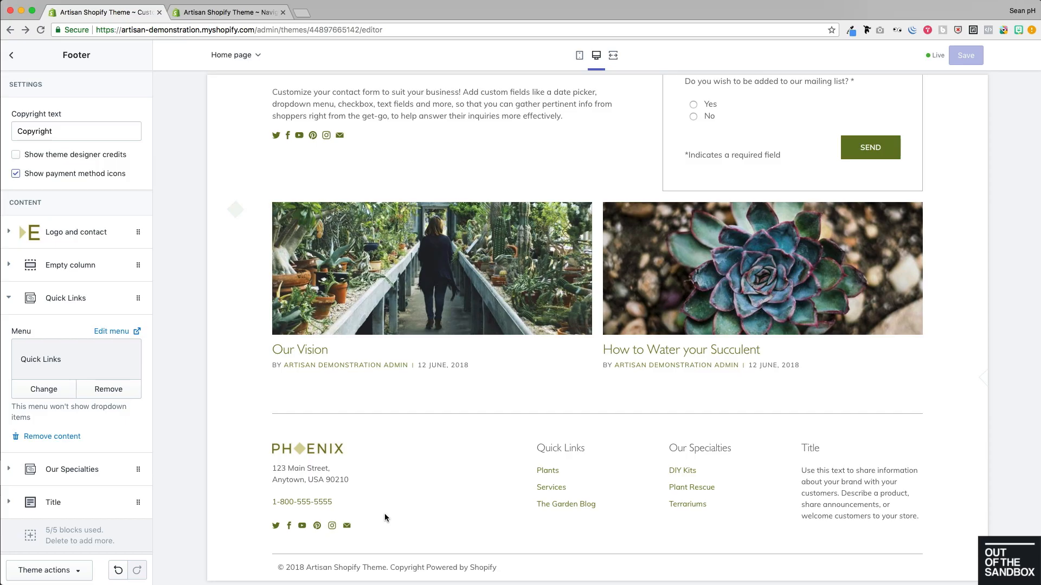
Step: Review the home page preview from the footer up through all sections to the header and slideshow
scroll(385, 513, "up", 10)
scroll(385, 518, "up", 15)
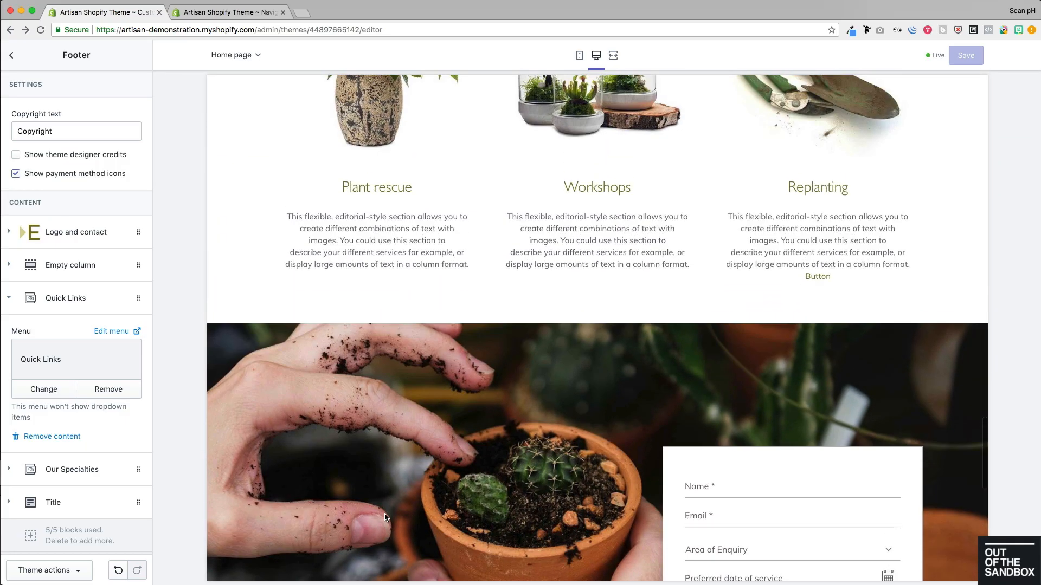
scroll(385, 517, "up", 12)
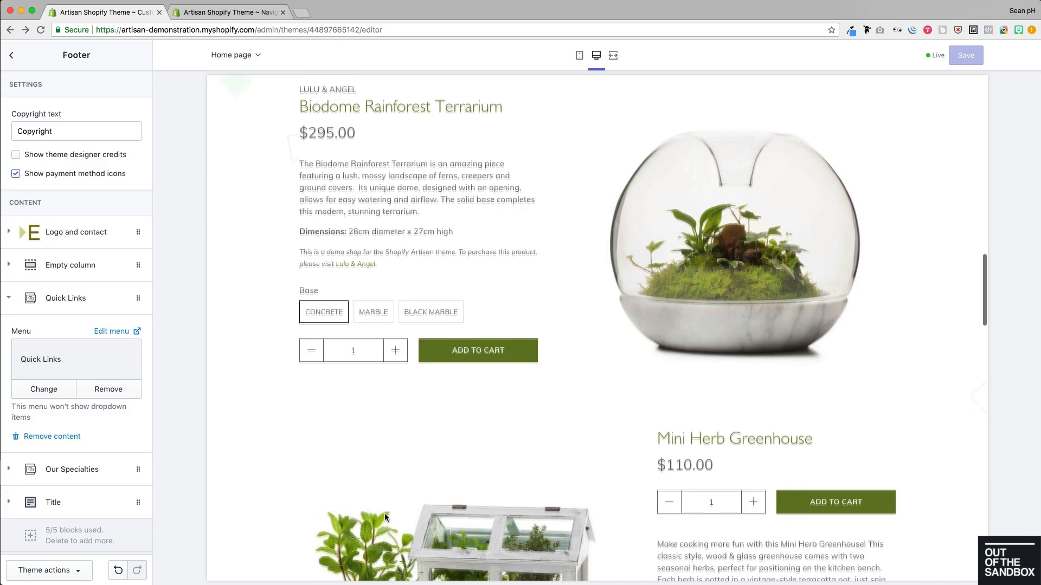
scroll(385, 514, "up", 10)
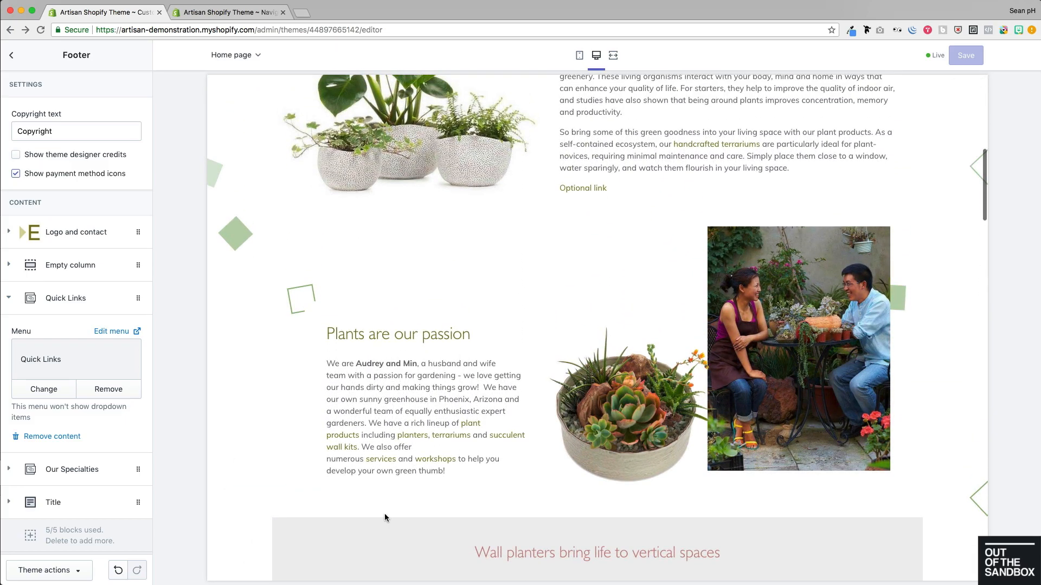
scroll(385, 518, "up", 3)
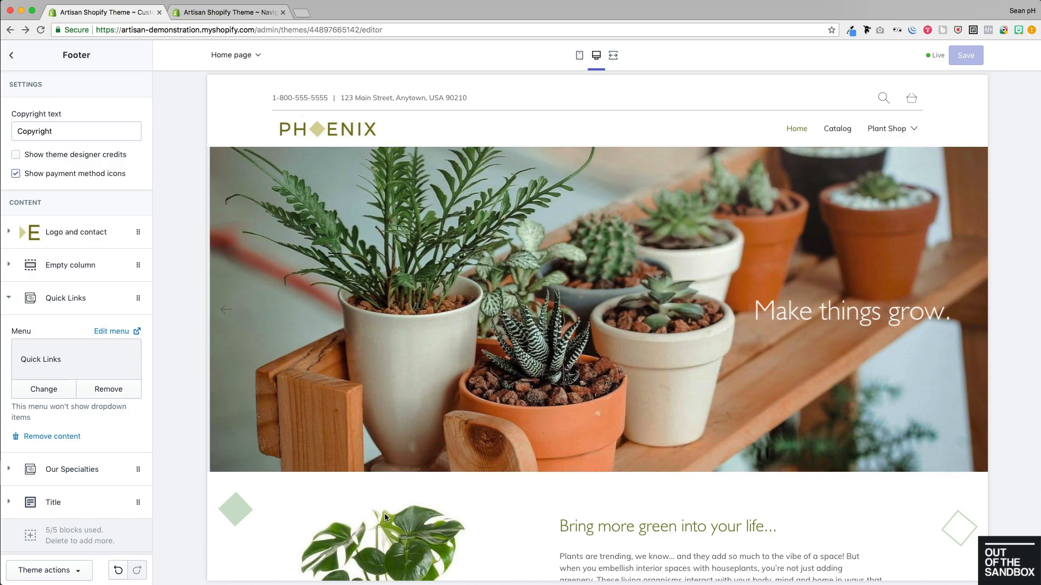
scroll(385, 517, "down", 2)
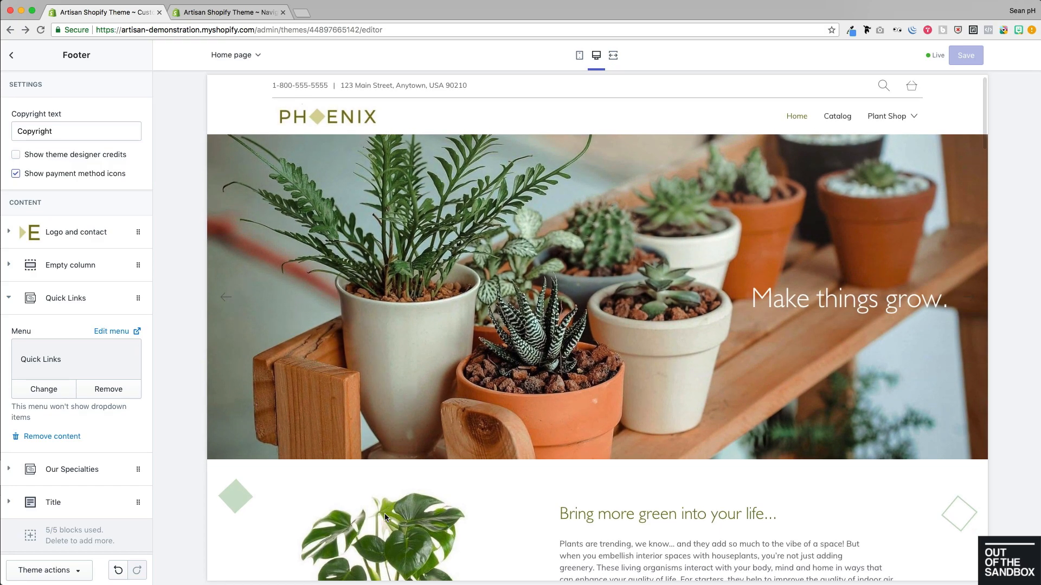
scroll(385, 517, "down", 1)
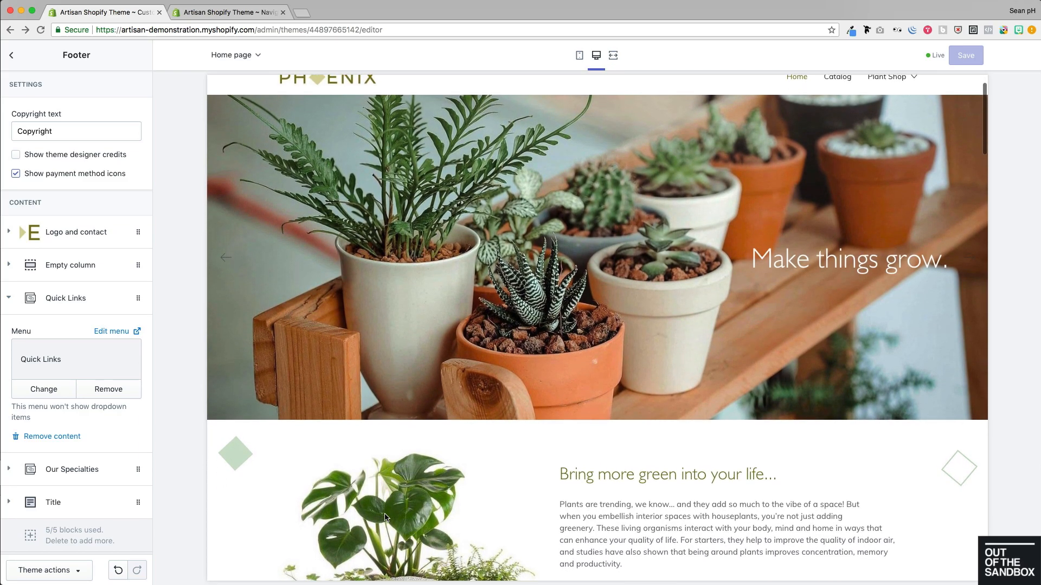
scroll(385, 518, "up", 3)
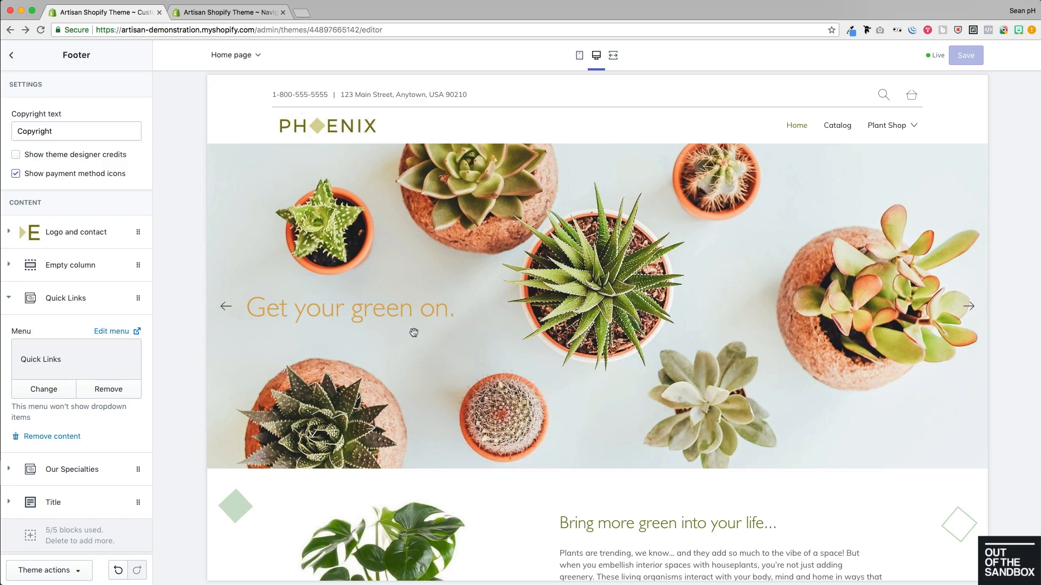
Step: Add a Divider section to the home page and set its spacing to 25px
left_click(12, 55)
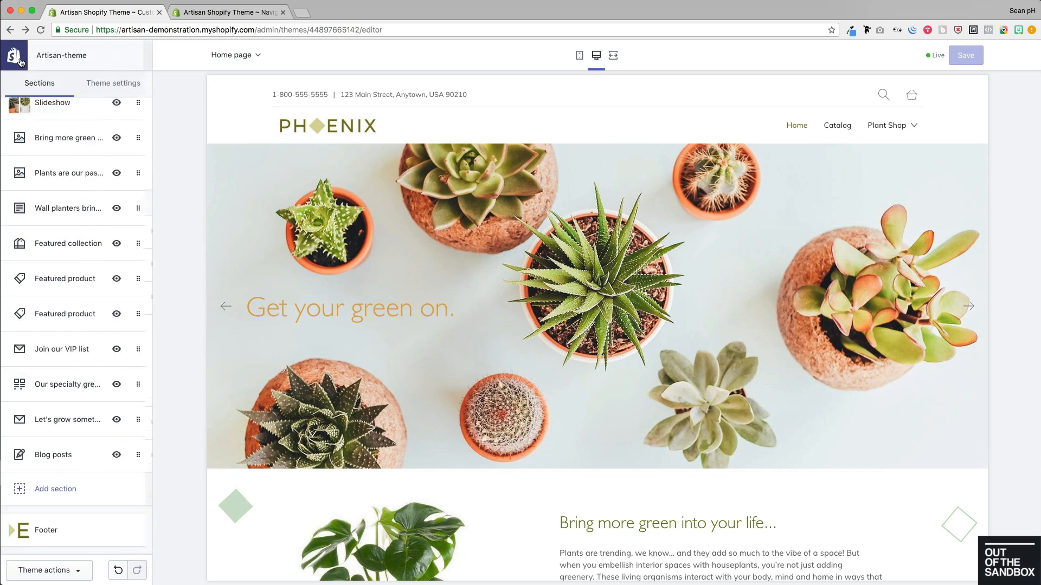
left_click(62, 495)
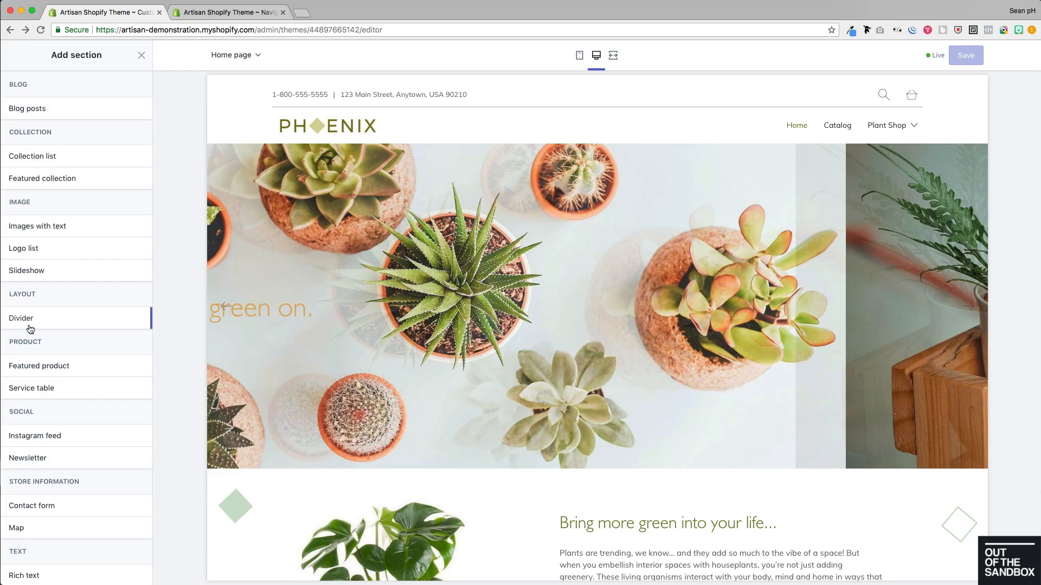
mouse_move(30, 329)
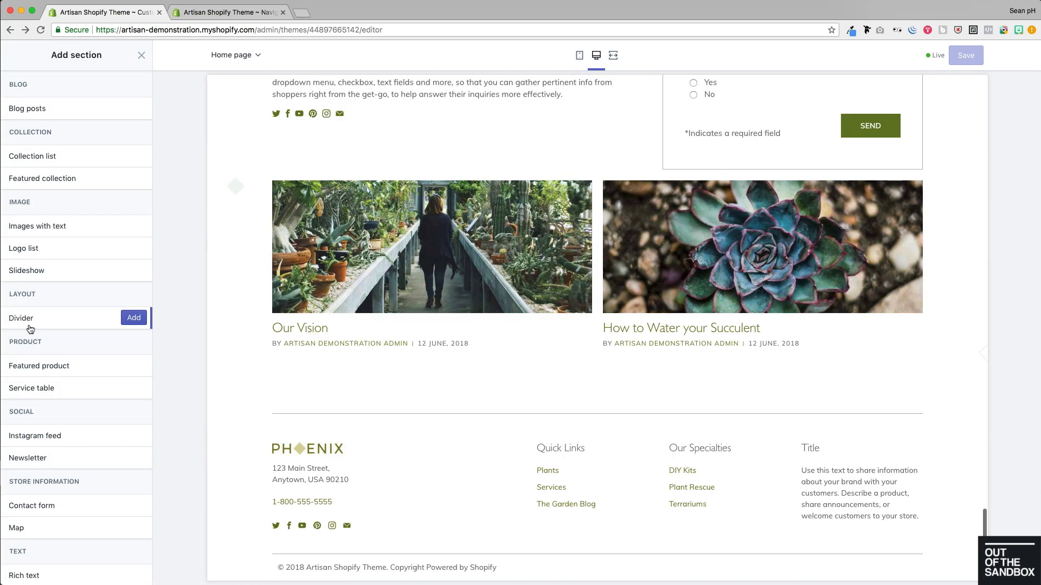
left_click(134, 318)
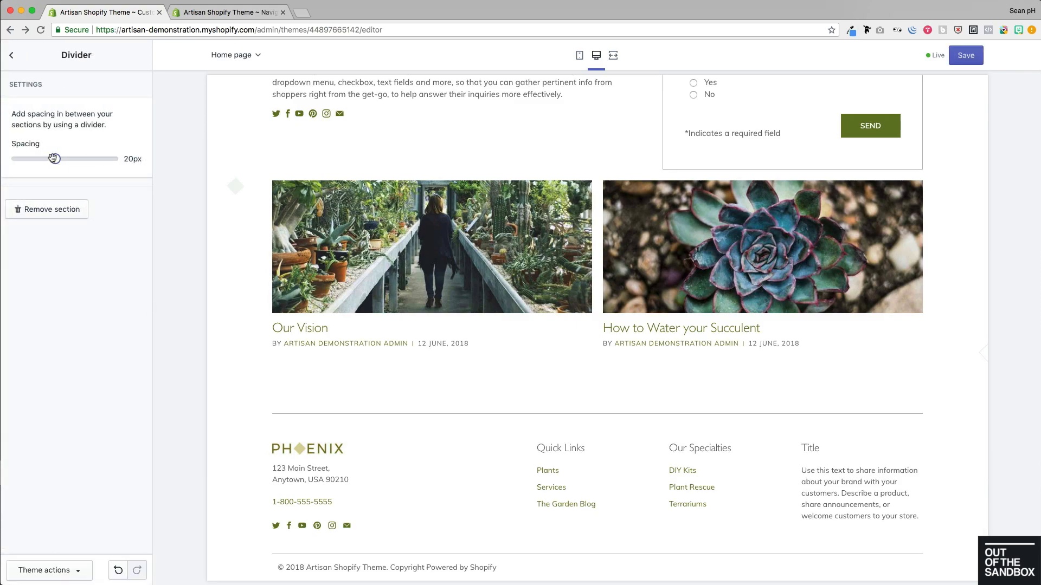
mouse_move(54, 158)
left_mouse_down()
mouse_move(99, 158)
mouse_move(16, 162)
mouse_move(65, 159)
left_mouse_up()
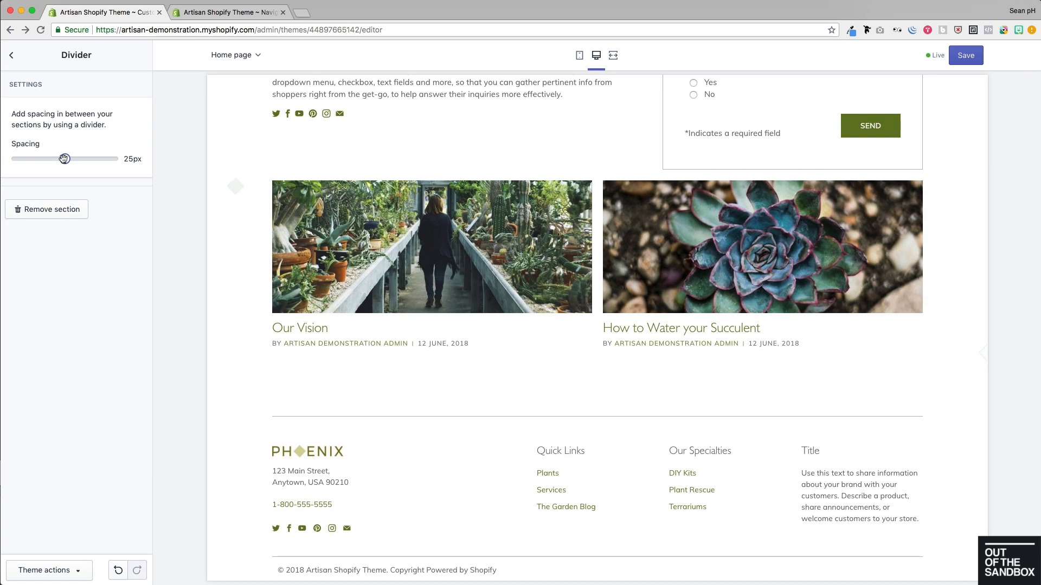
Step: Move the Divider section between the Wall planters text section and Featured collection
left_click(13, 61)
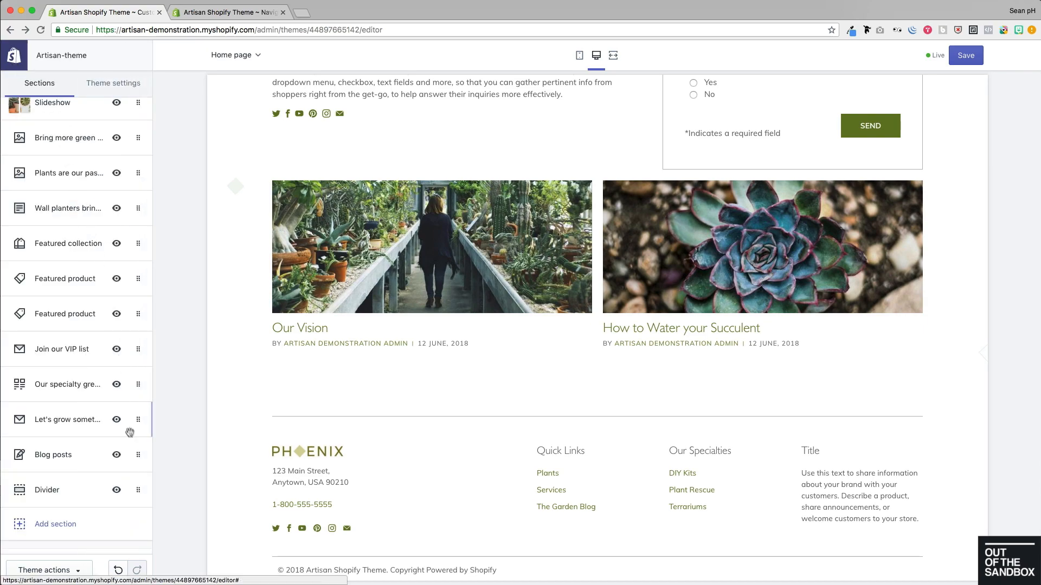
left_click_drag(139, 467, 132, 249)
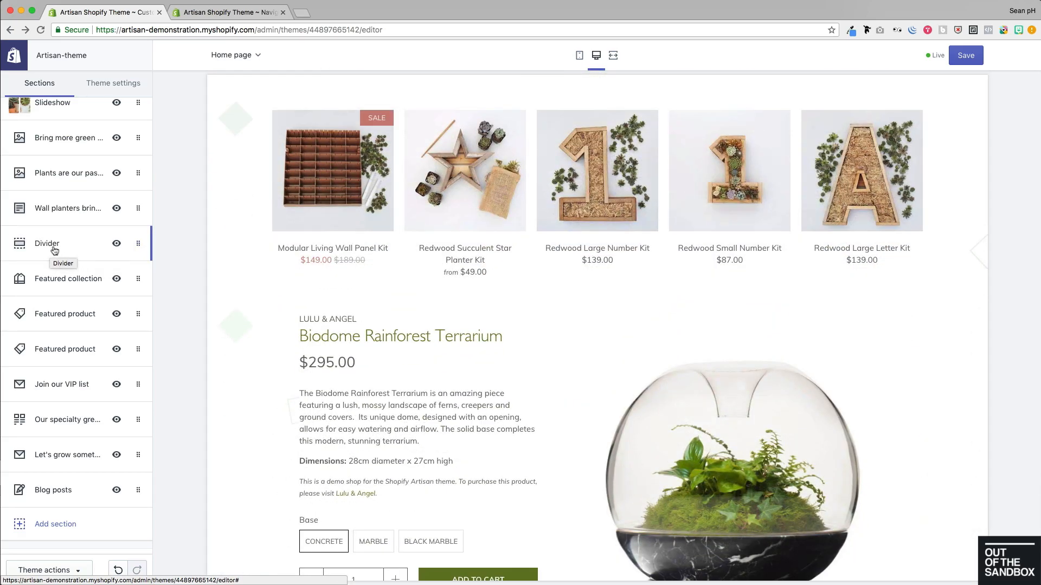
scroll(270, 248, "up", 2)
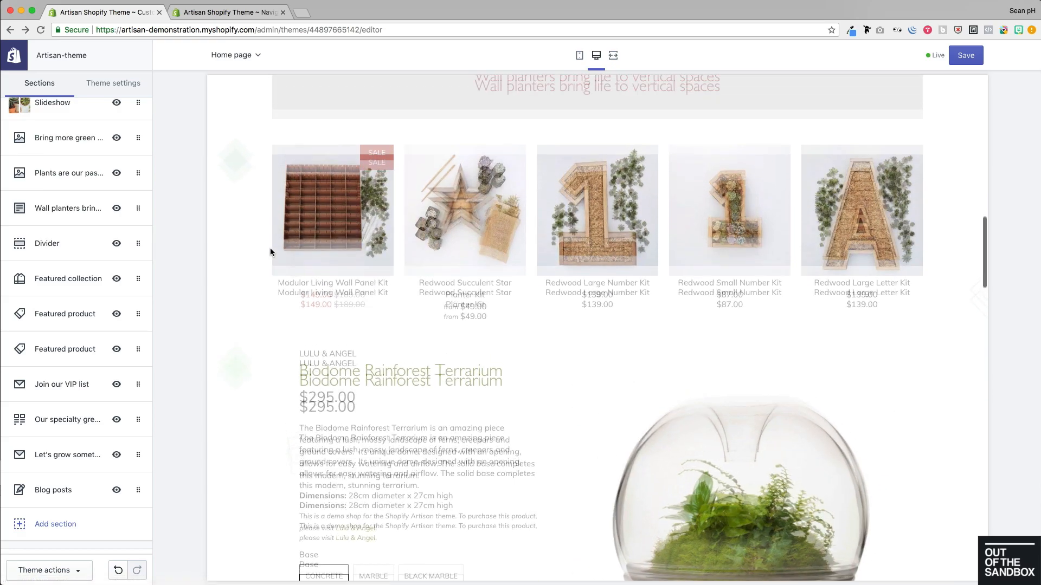
Step: Try the Divider's spacing at 50px, and reduce it to 5px
left_click(54, 246)
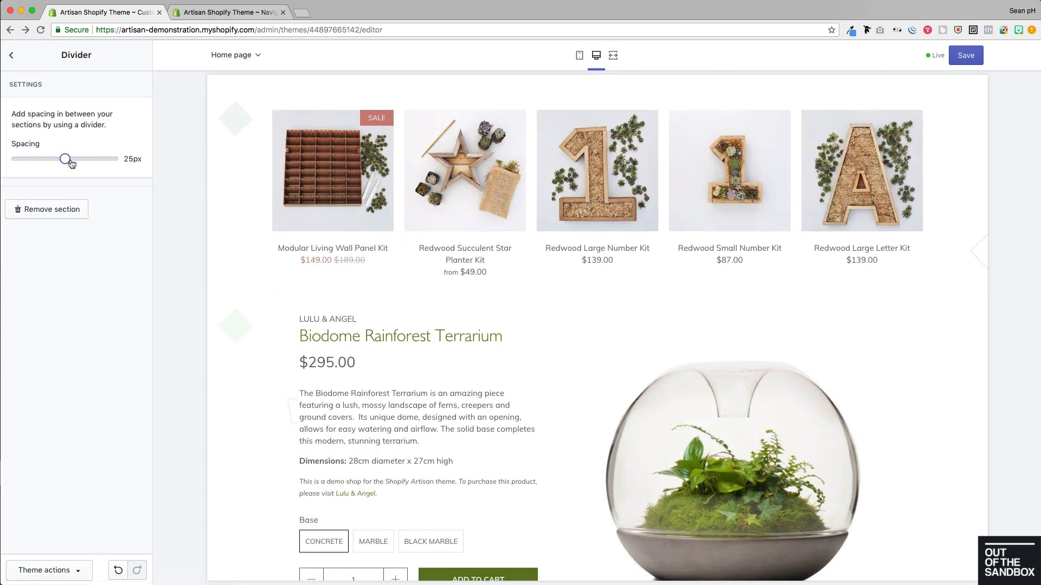
left_click_drag(68, 159, 113, 159)
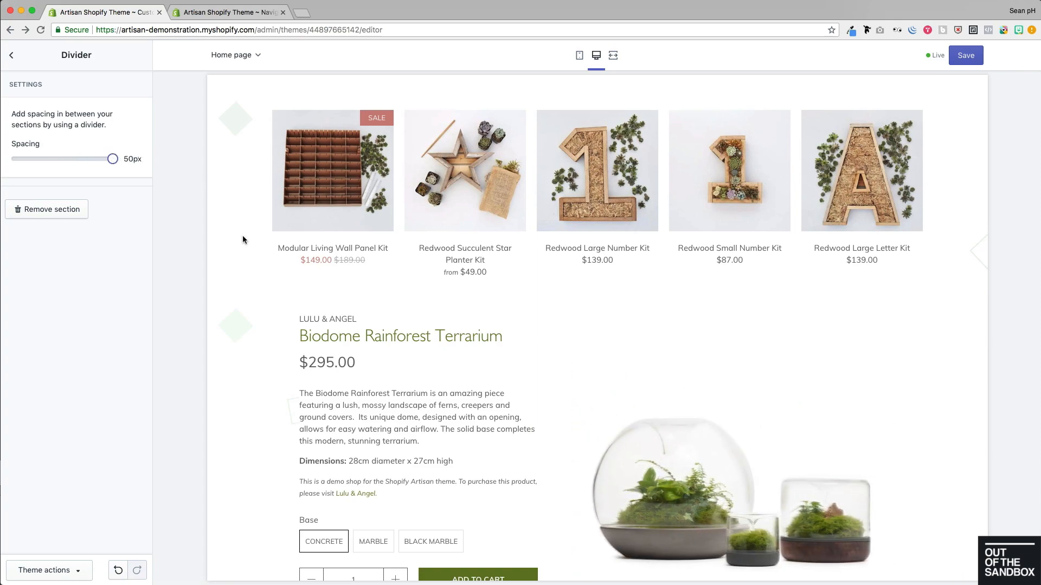
scroll(242, 235, "up", 3)
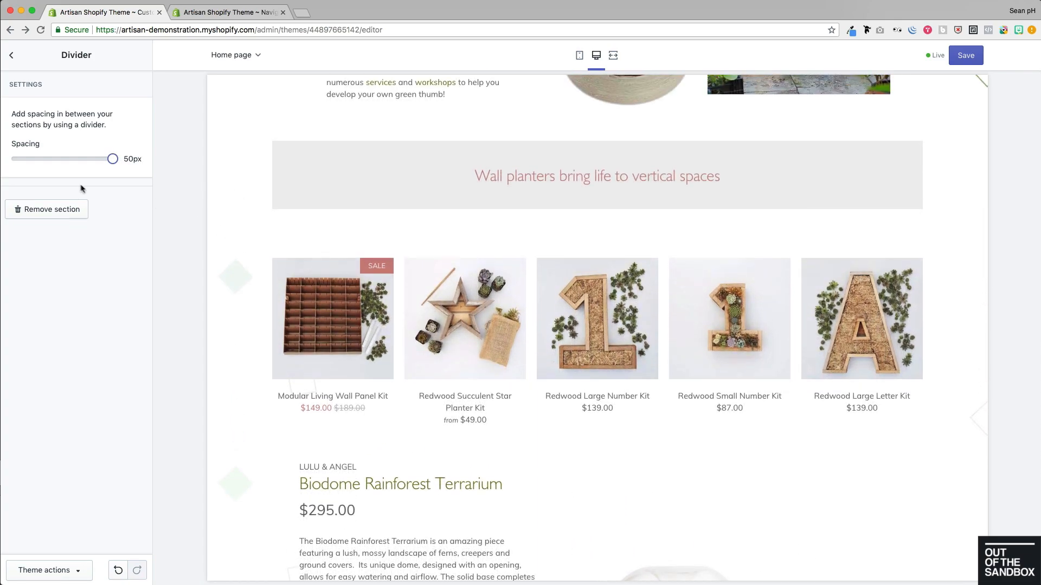
left_click(30, 159)
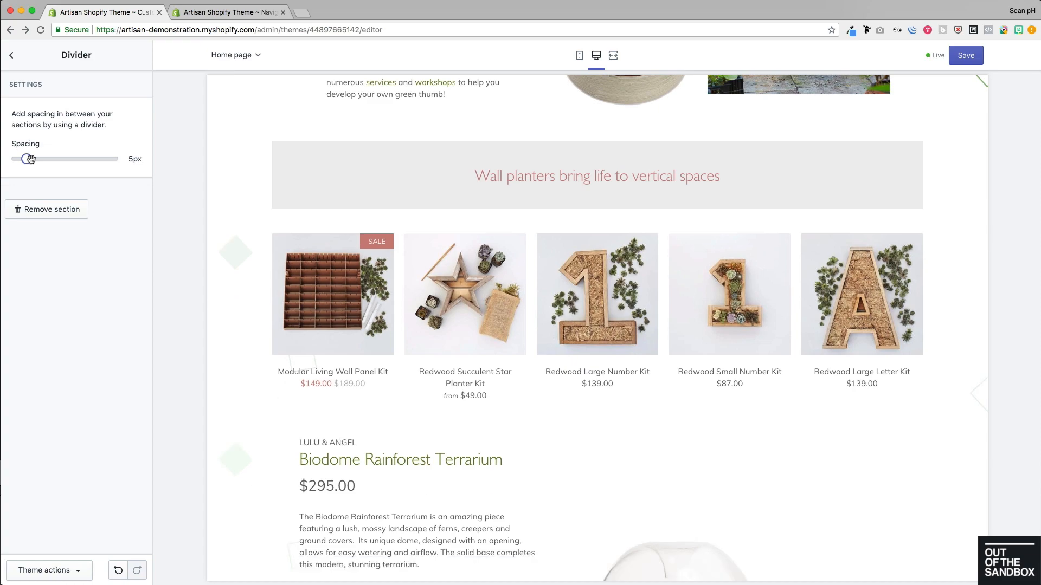
Step: Reduce the Divider's spacing to 0px, and raise it again to around the middle of its range
left_click_drag(30, 159, 15, 160)
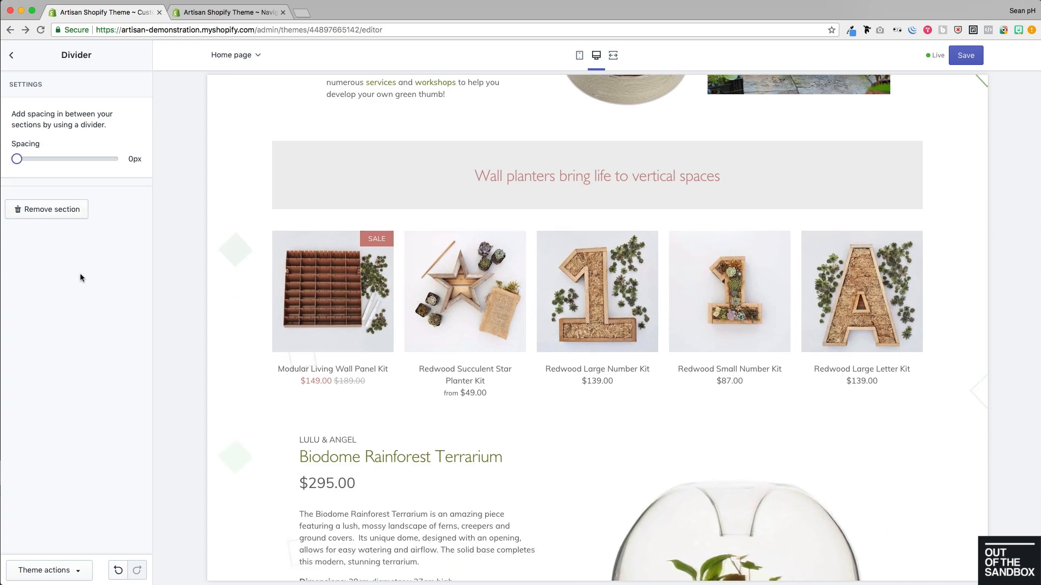
left_click_drag(20, 159, 71, 158)
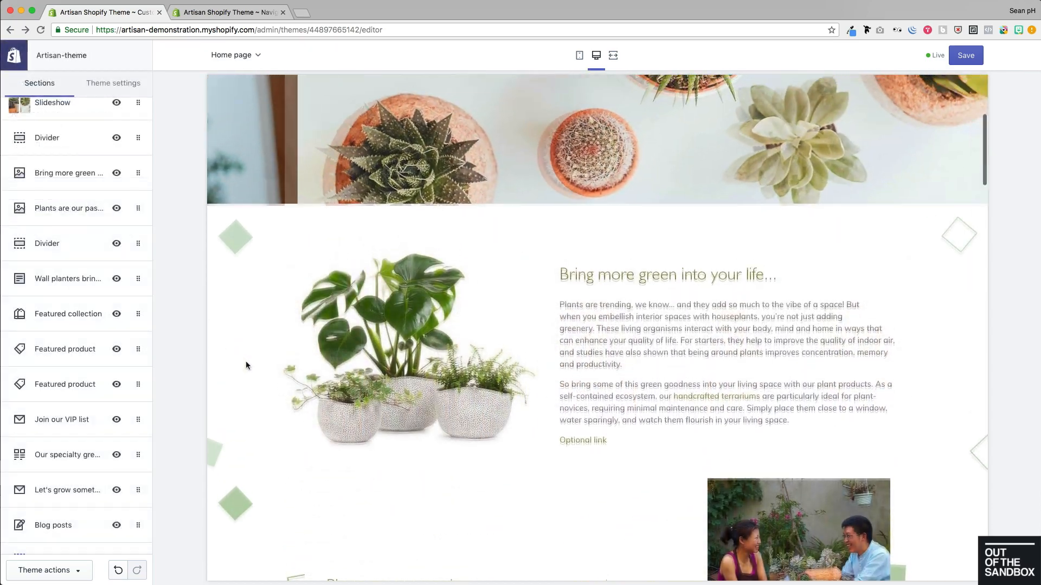
Step: Examine the home page spacing around the two dividers, from the slideshow to the Wall planters text section
scroll(261, 364, "down", 2)
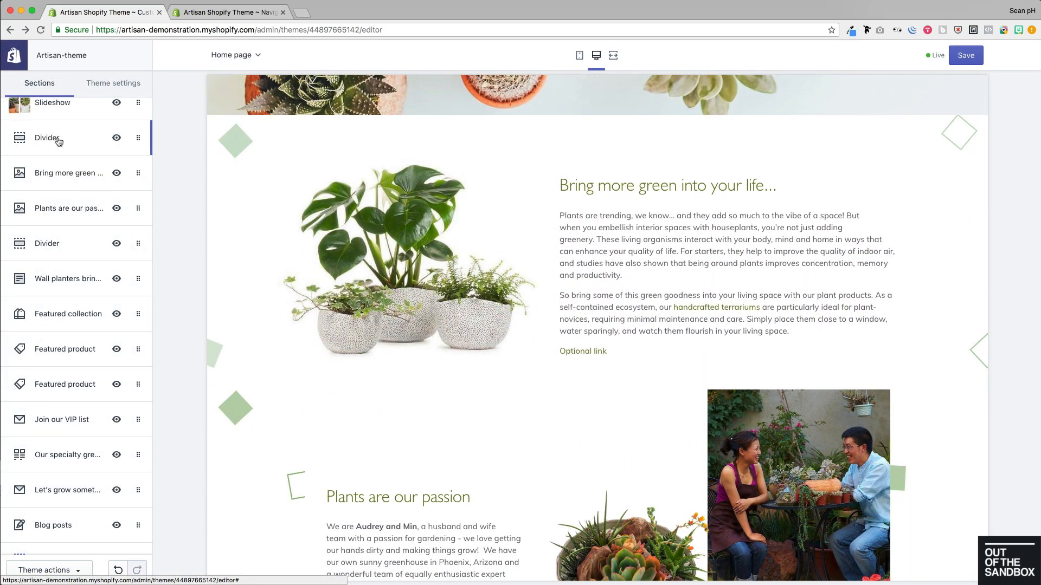
scroll(60, 139, "down", 1)
scroll(61, 142, "up", 2)
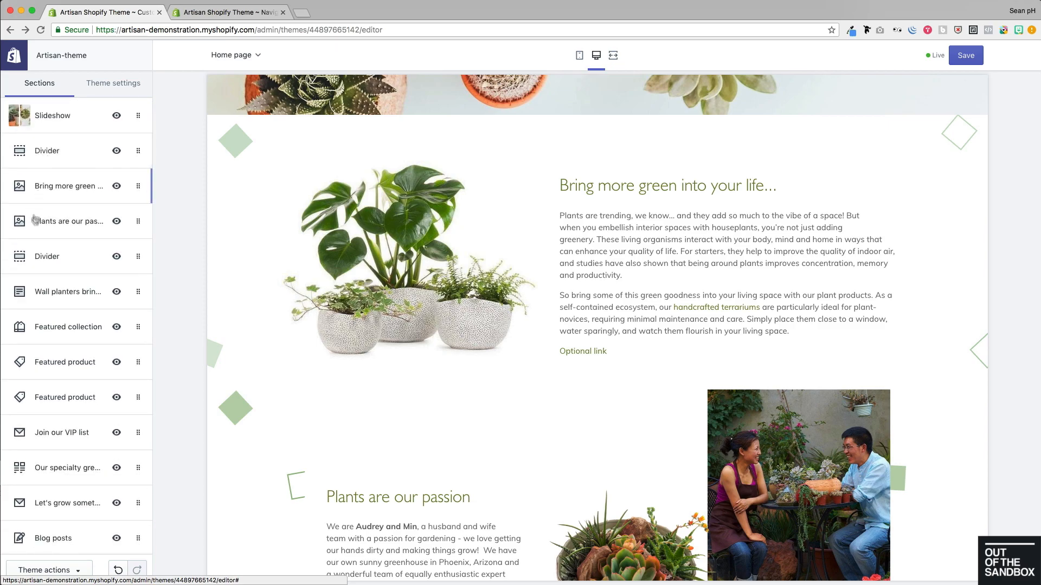
scroll(506, 281, "down", 5)
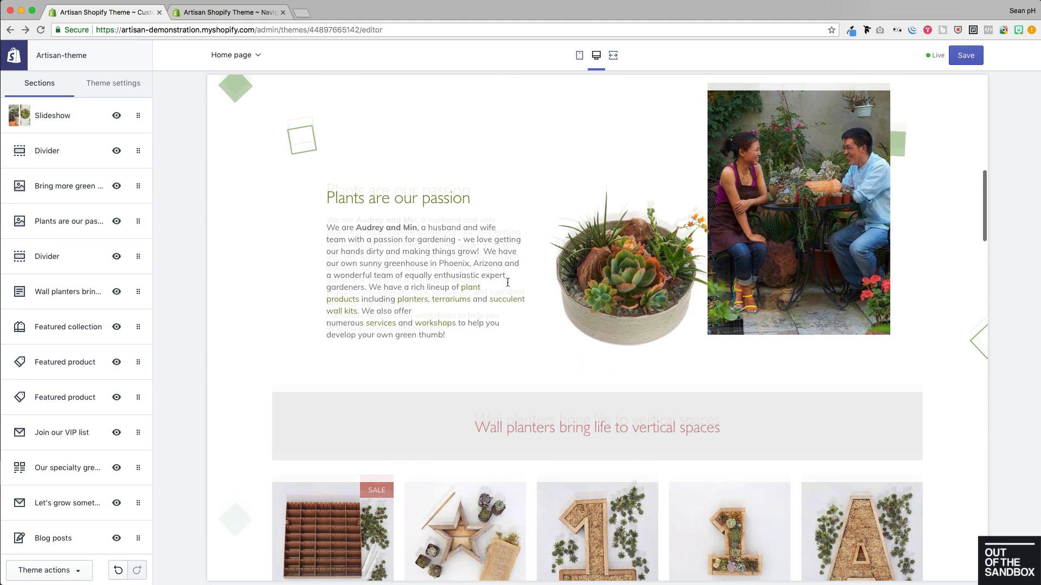
scroll(507, 284, "up", 3)
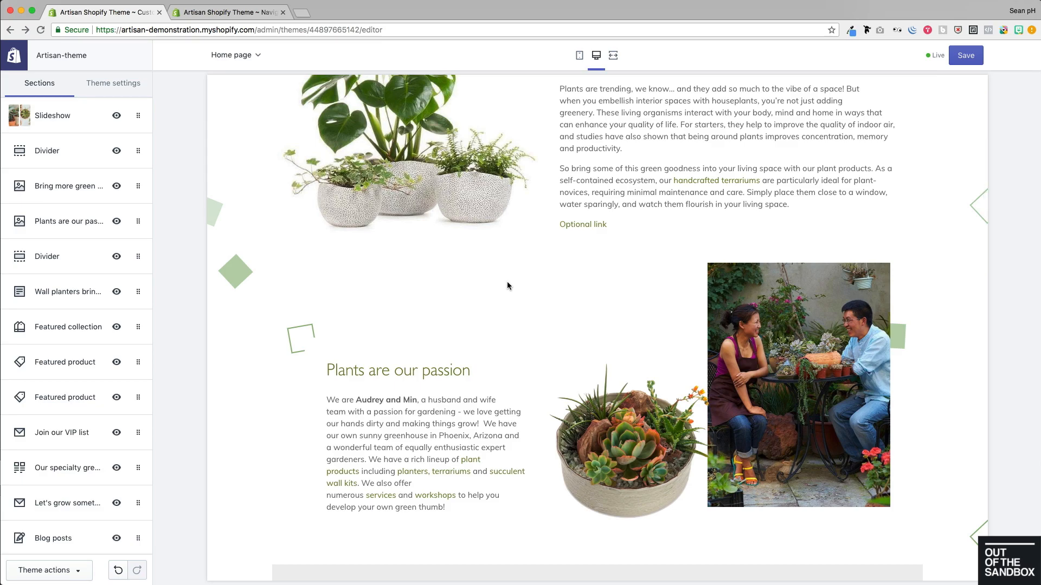
scroll(506, 281, "up", 9)
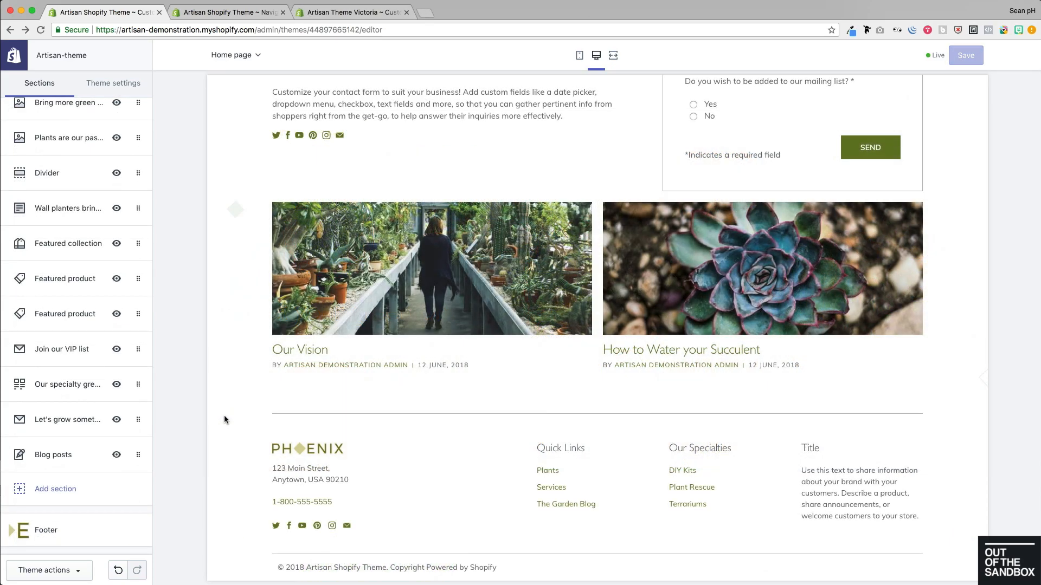
Step: Preview the Service table section and add it to the home page
left_click(52, 490)
scroll(74, 349, "down", 2)
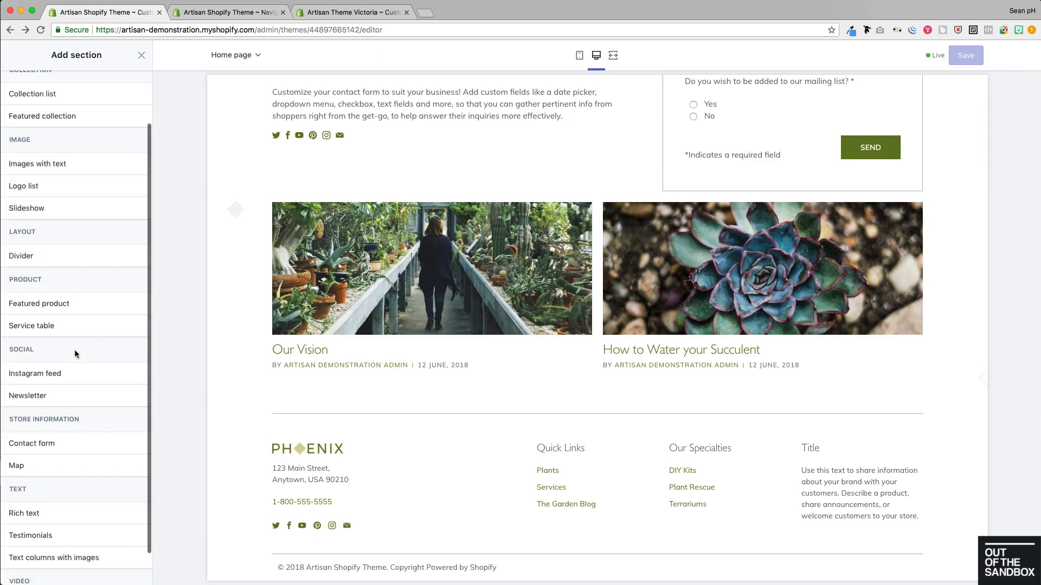
mouse_move(33, 329)
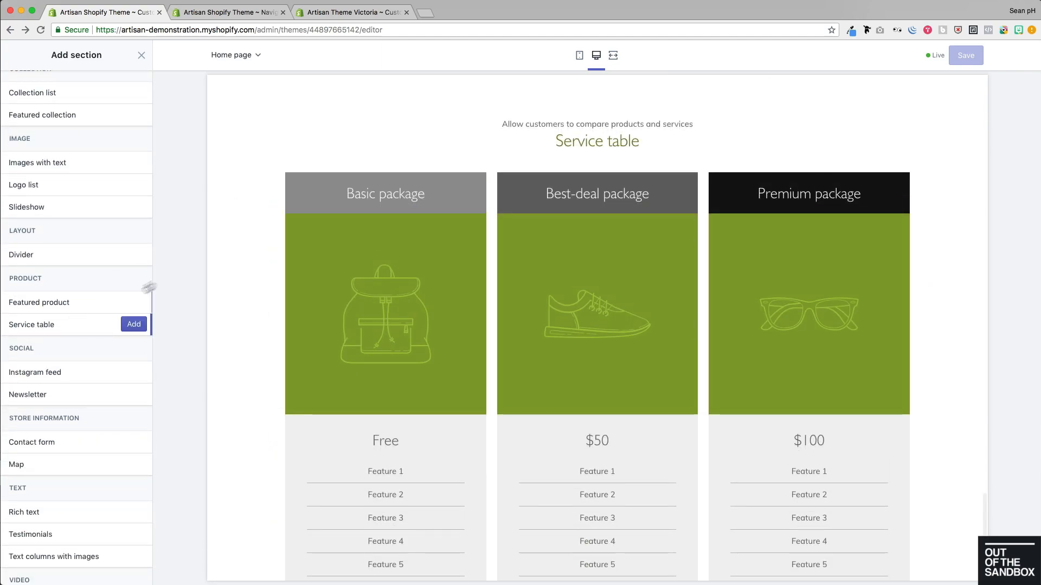
scroll(227, 252, "down", 3)
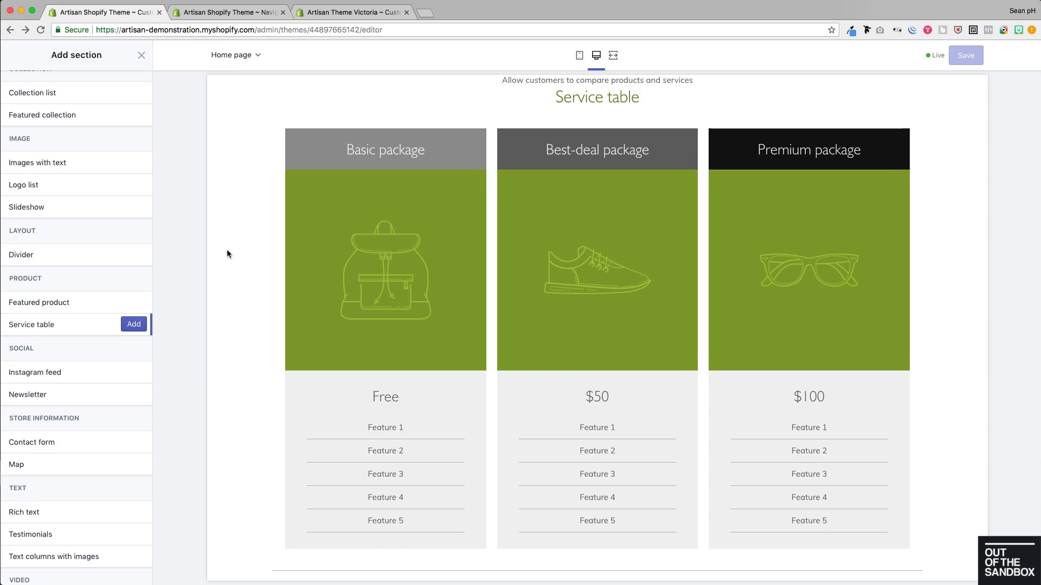
left_click(135, 320)
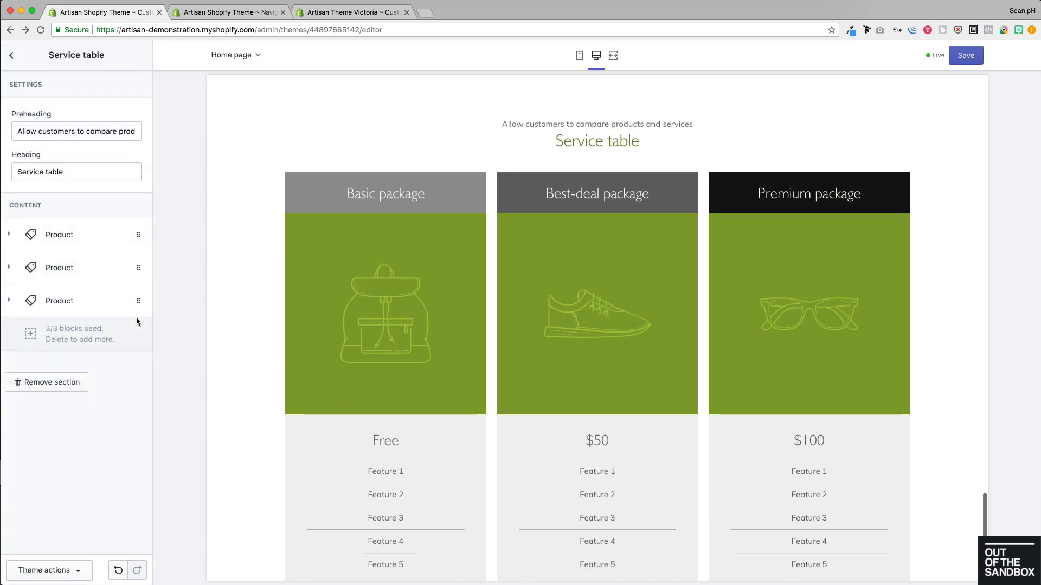
Step: Expand the Service table's first product block and look through its product, heading, image and feature list settings
left_click(16, 235)
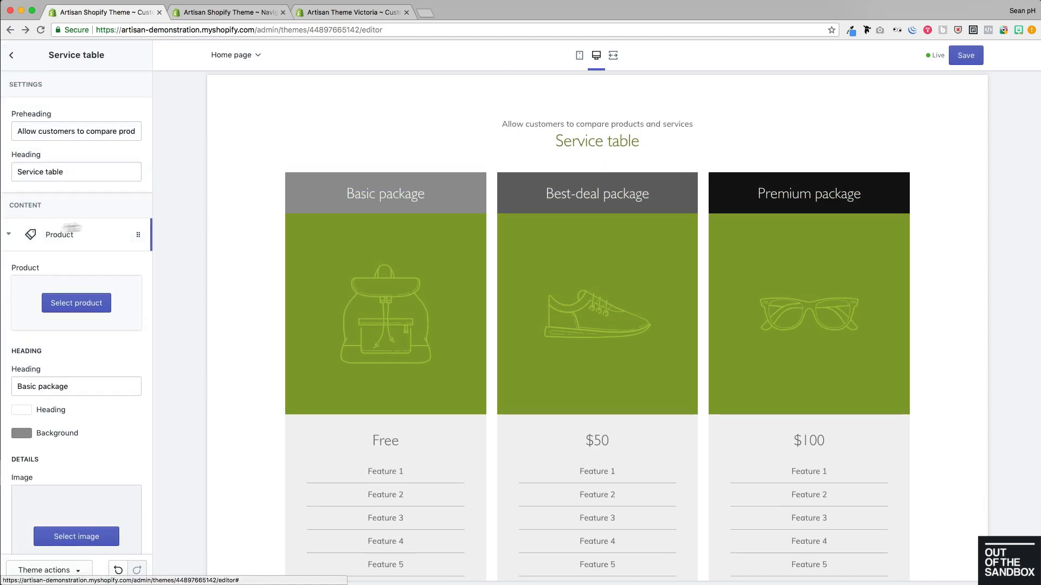
scroll(97, 225, "down", 3)
scroll(98, 224, "down", 10)
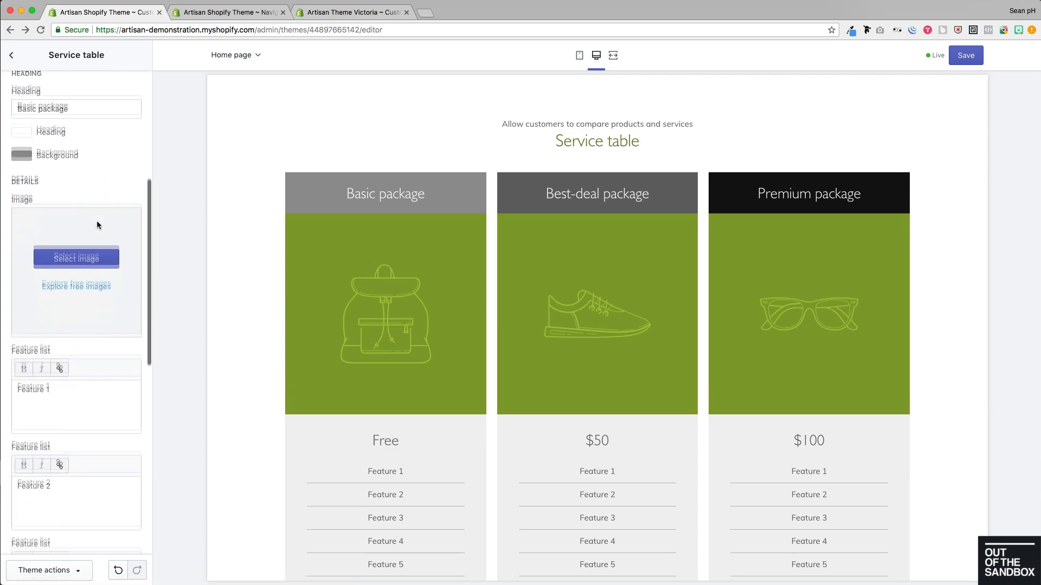
scroll(97, 223, "up", 10)
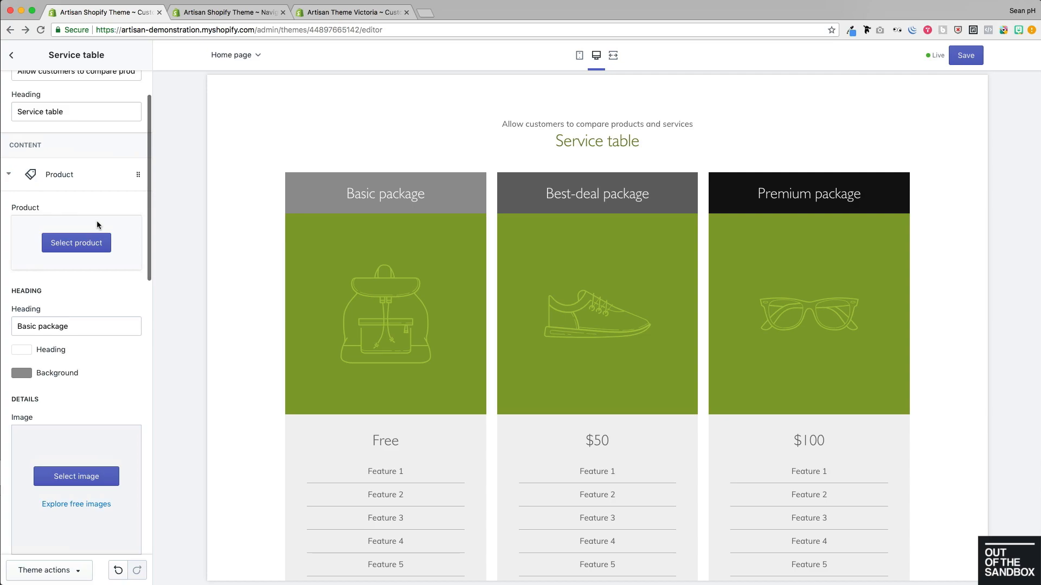
scroll(97, 220, "up", 2)
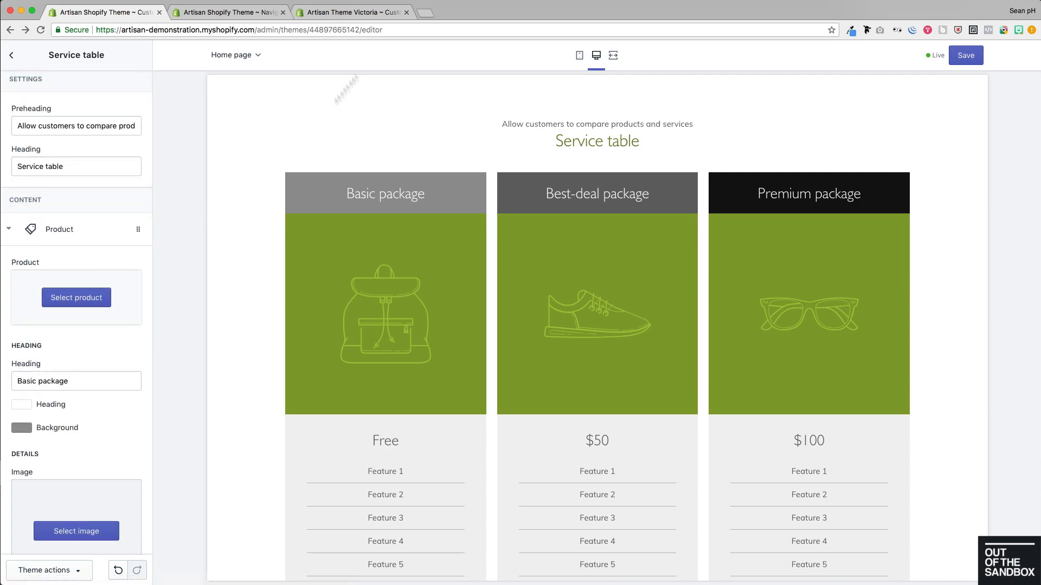
Step: Switch to the Artisan Theme Victoria editor and view the three packages in its Style Service Bundles section
left_click(364, 13)
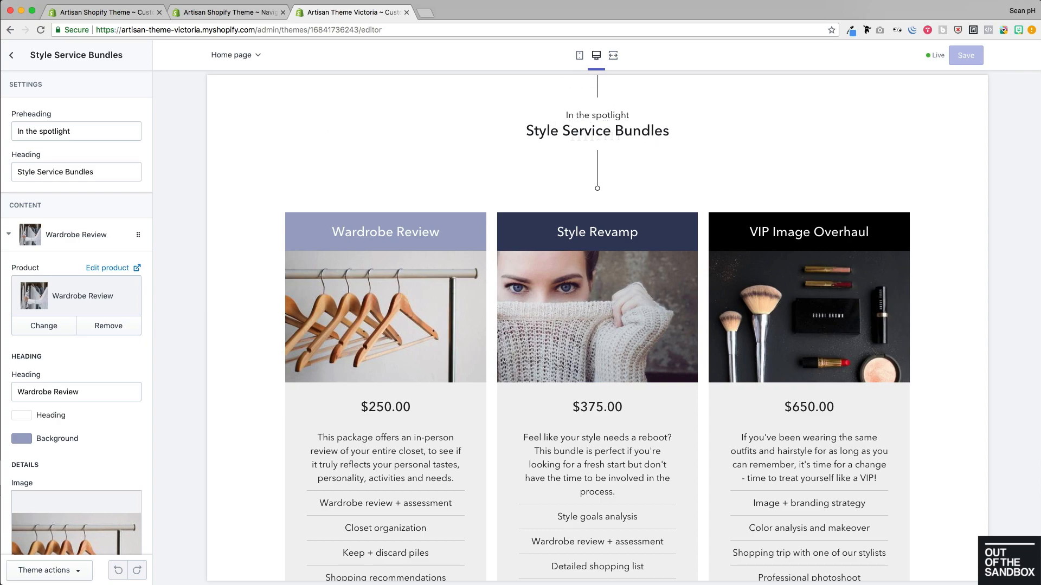
scroll(254, 163, "down", 3)
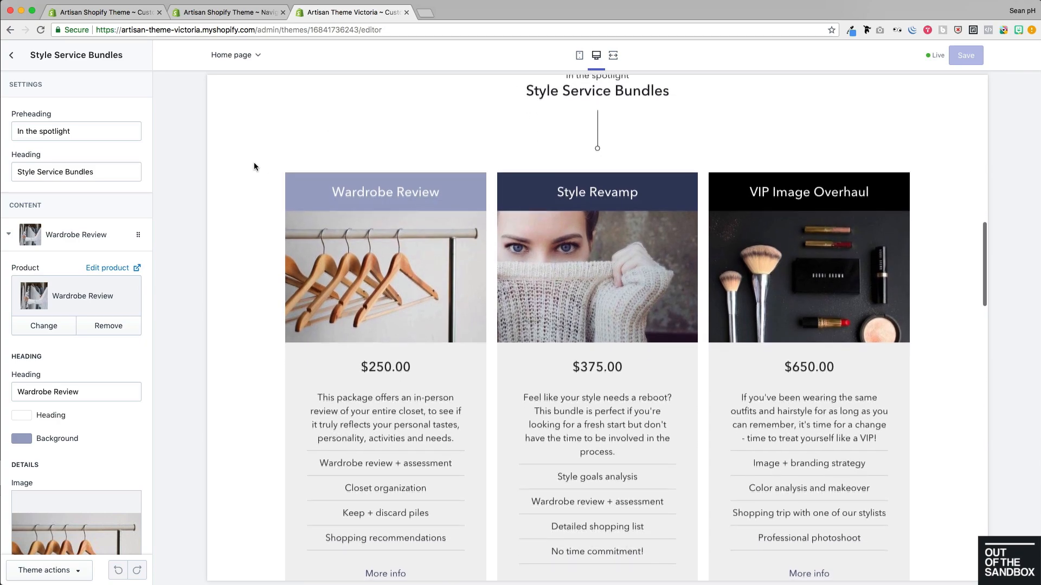
scroll(253, 166, "down", 1)
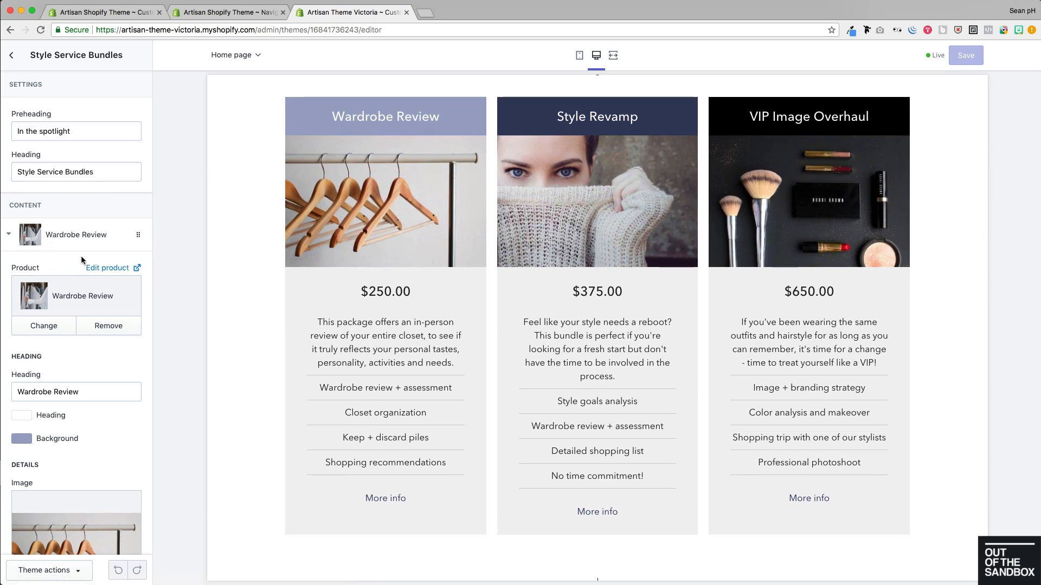
Step: Examine the Wardrobe Review block's settings, from its product and heading through the image and feature lists to the product link label
scroll(81, 249, "down", 2)
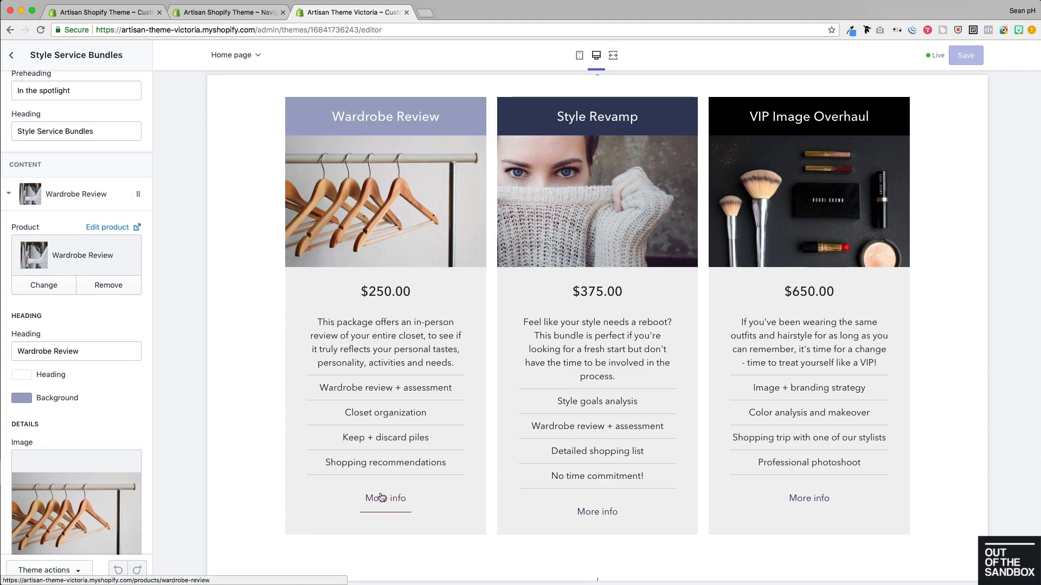
scroll(23, 265, "down", 5)
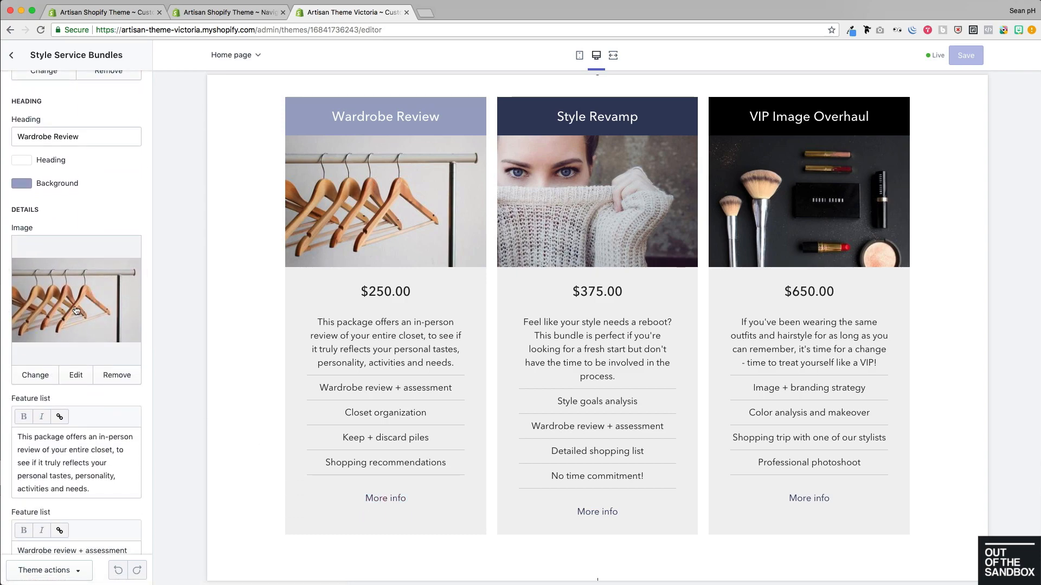
scroll(76, 311, "down", 3)
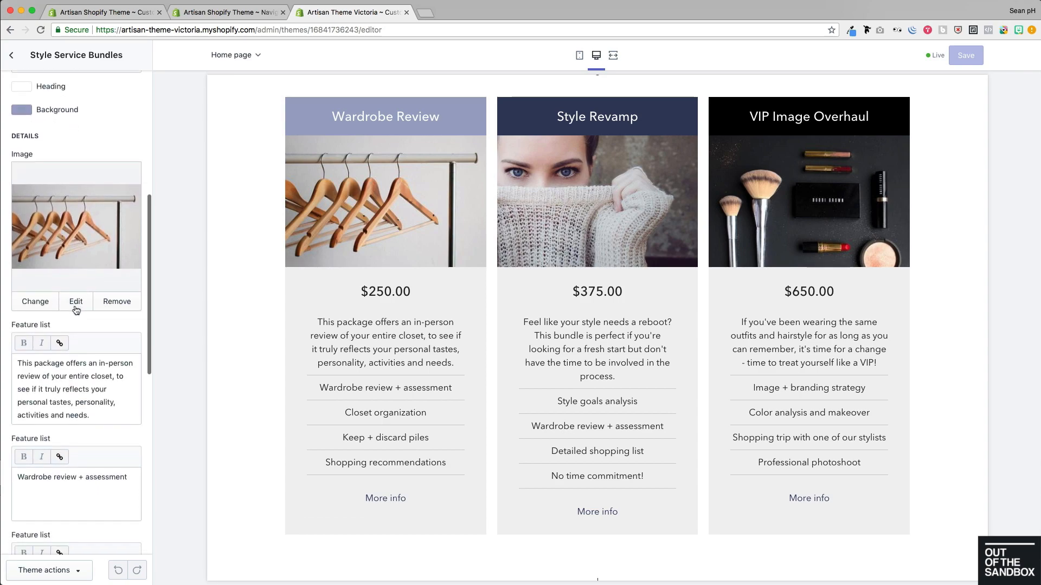
scroll(76, 310, "down", 2)
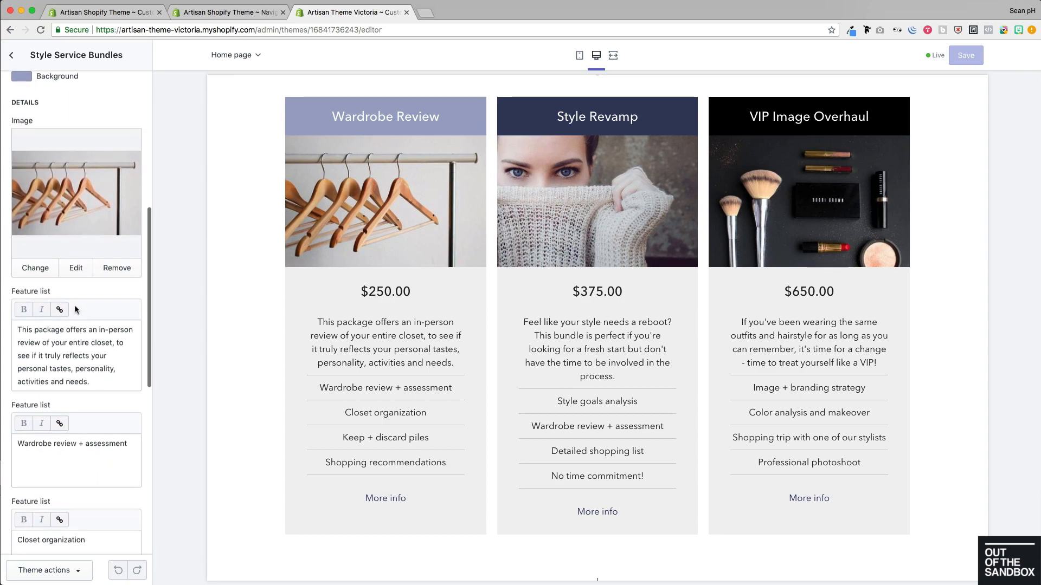
scroll(76, 310, "down", 2)
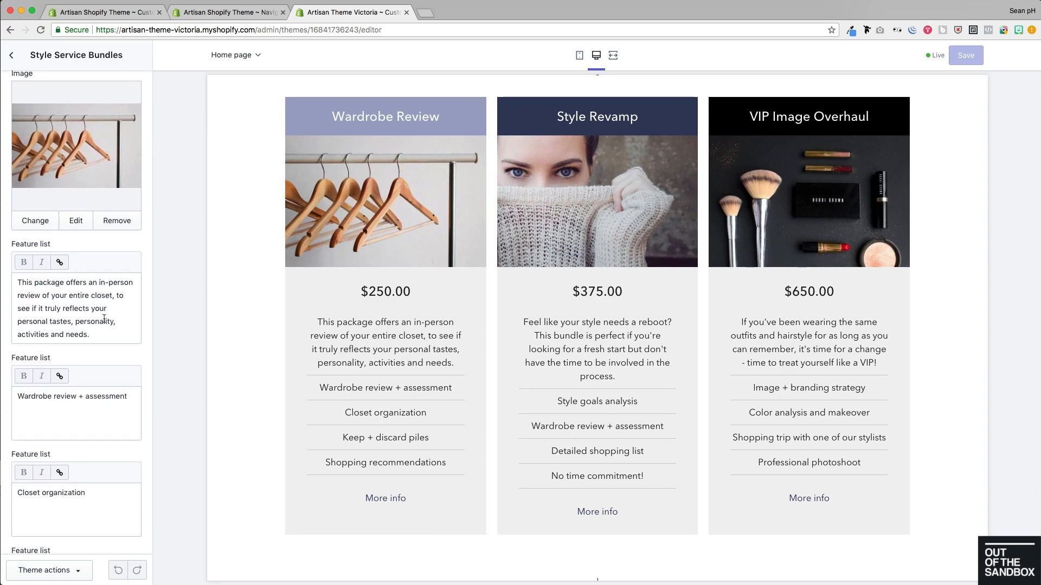
scroll(61, 308, "down", 5)
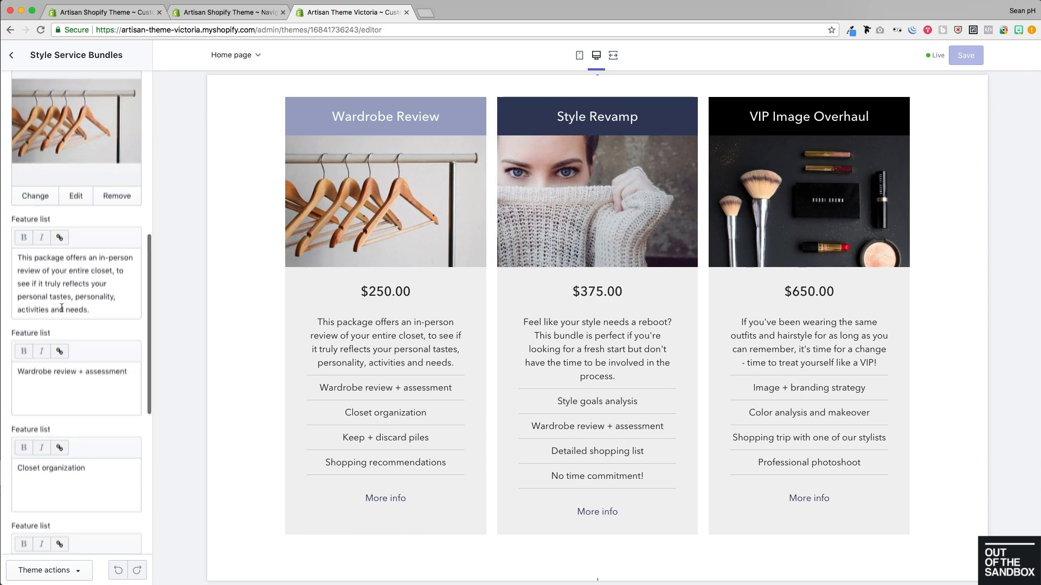
scroll(62, 307, "down", 3)
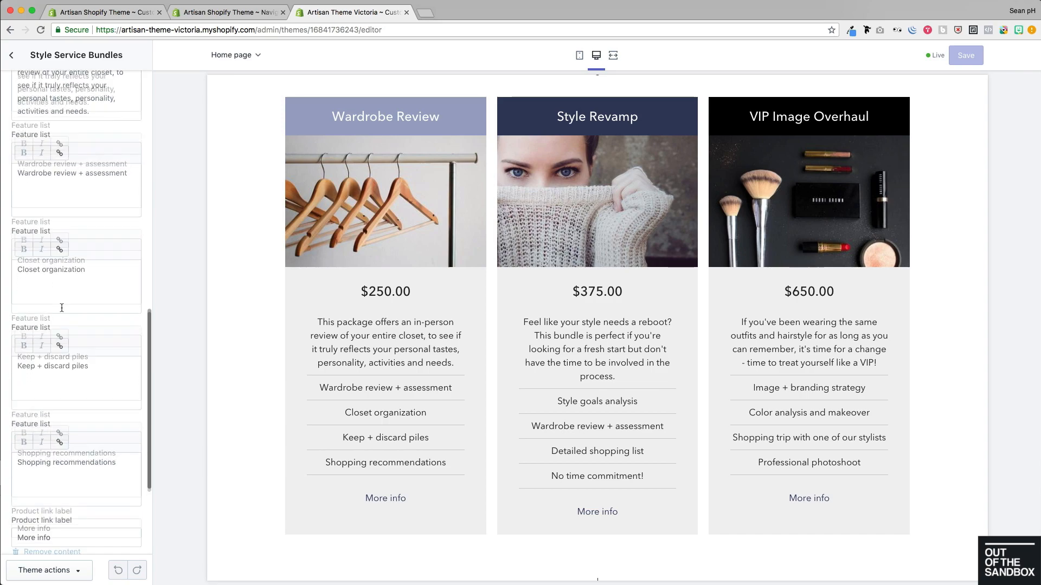
scroll(62, 308, "down", 1)
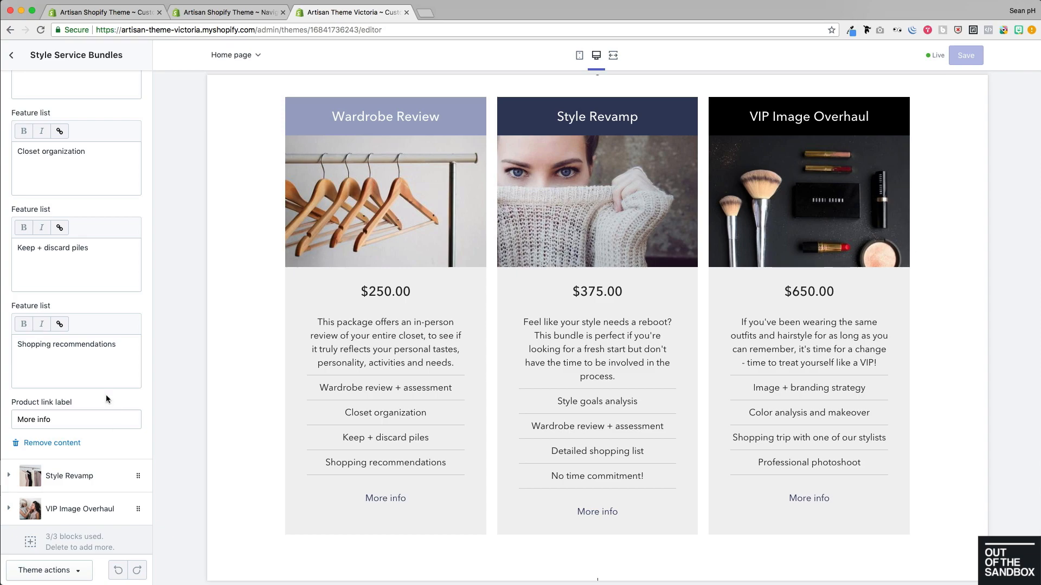
Step: Expand the Style Revamp block and review its heading, image, feature list and product link settings
left_click(69, 476)
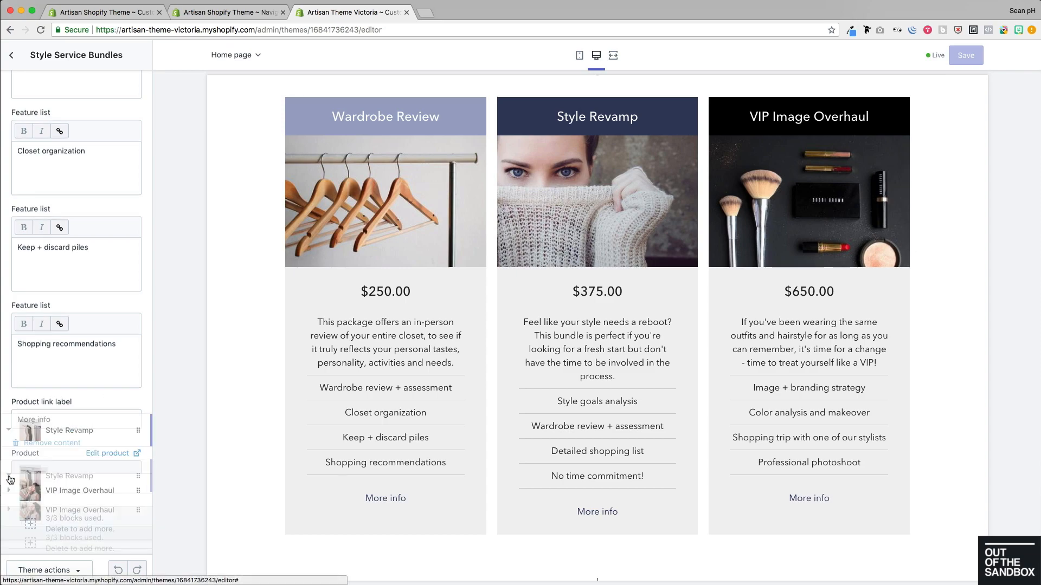
scroll(90, 225, "down", 4)
scroll(90, 224, "up", 4)
scroll(90, 224, "up", 3)
scroll(90, 224, "down", 5)
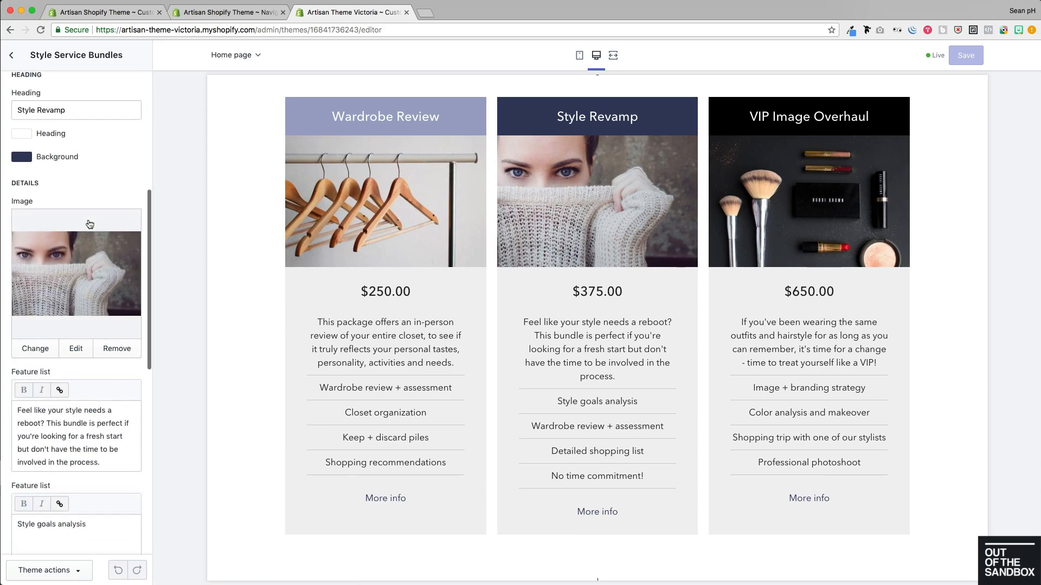
scroll(90, 224, "down", 5)
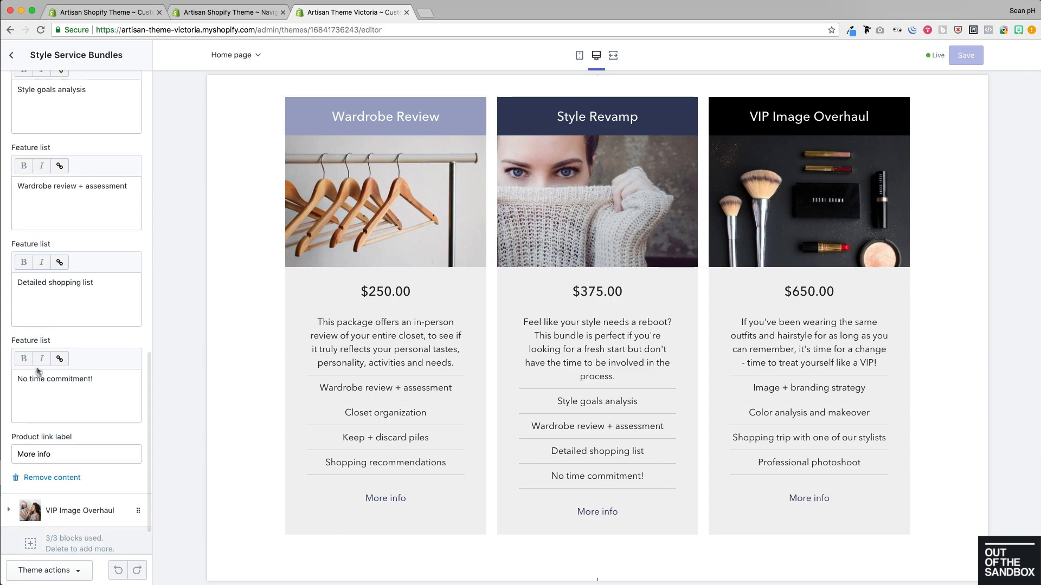
Step: Expand the VIP Image Overhaul block and review its product, heading, image and feature list settings
left_click(11, 511)
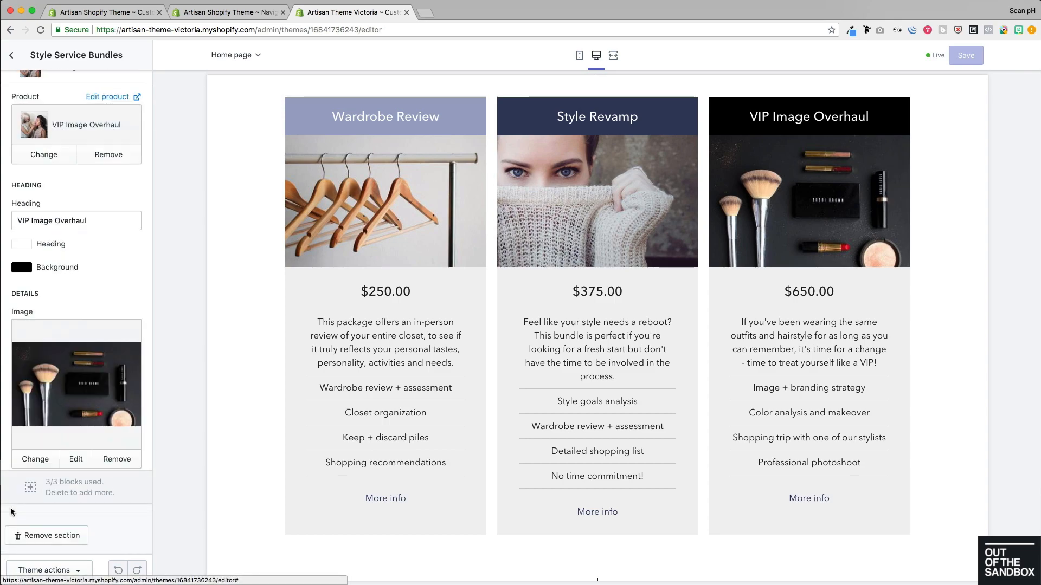
scroll(67, 303, "down", 5)
scroll(67, 303, "up", 8)
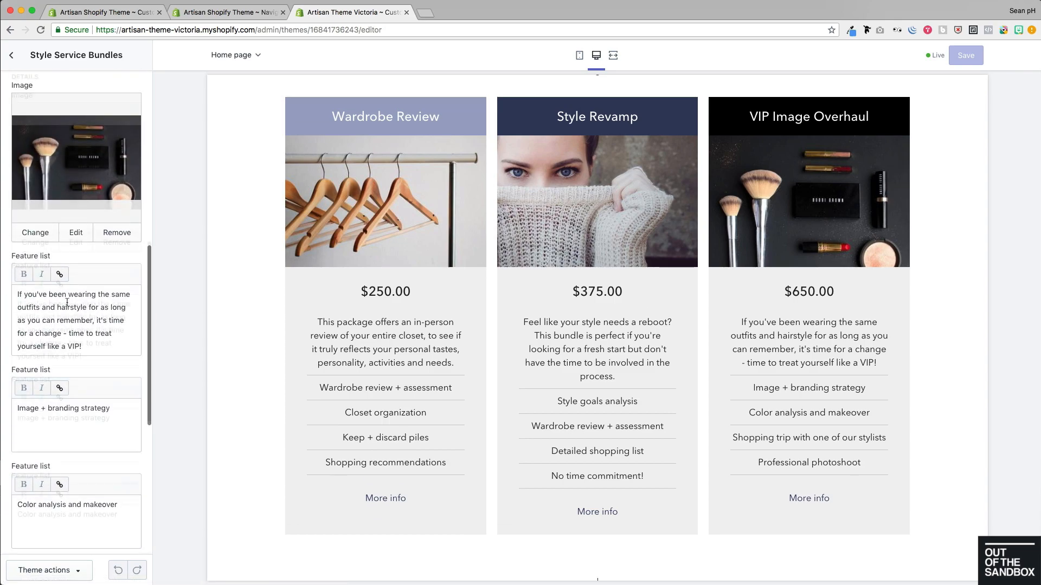
scroll(68, 302, "up", 5)
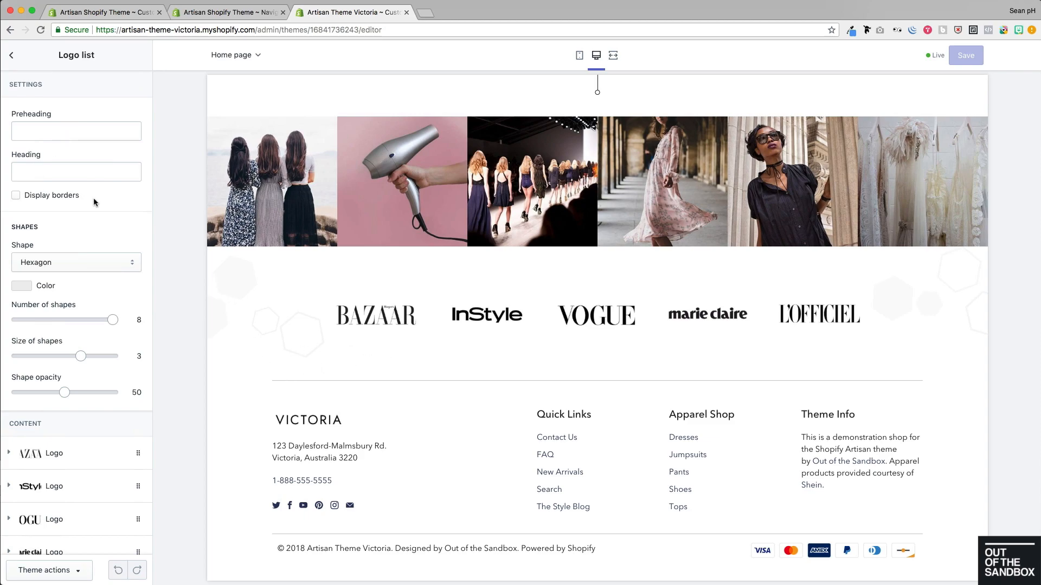
Step: Review the Logo list section's shape settings and logo blocks, and expand the Bazaar logo block
scroll(93, 197, "down", 3)
scroll(95, 203, "down", 1)
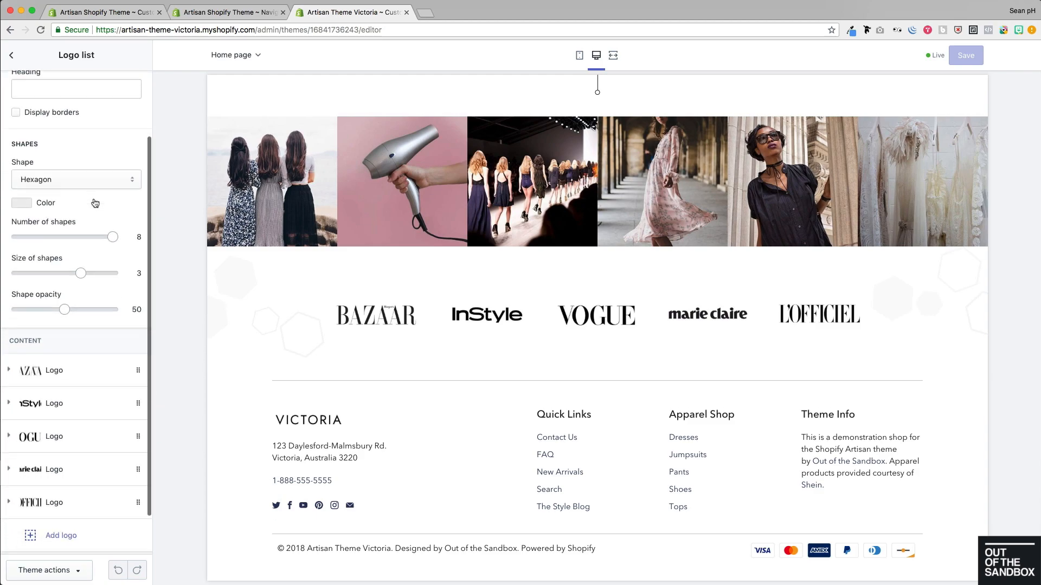
scroll(95, 202, "down", 1)
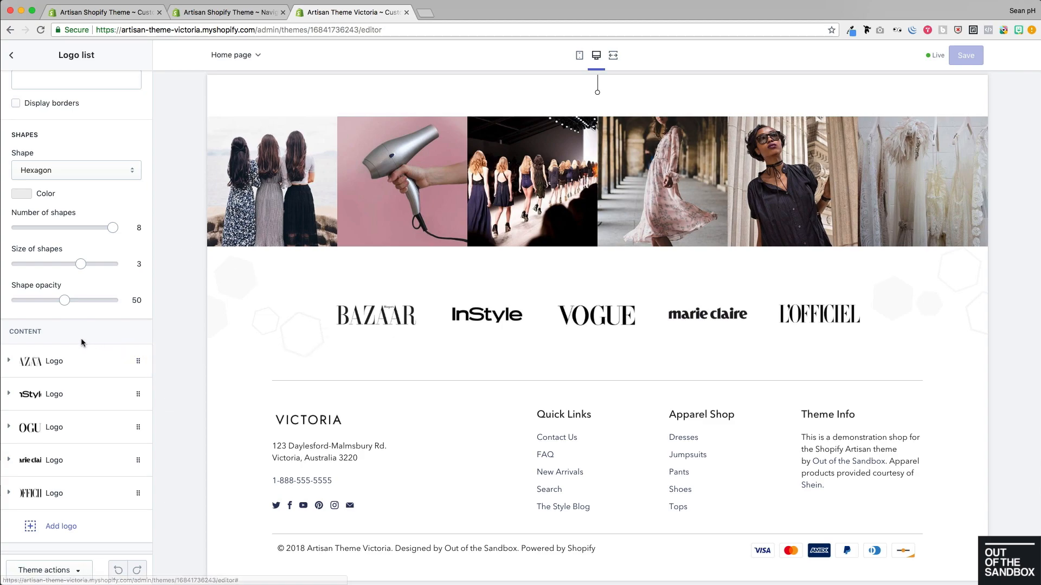
left_click(11, 364)
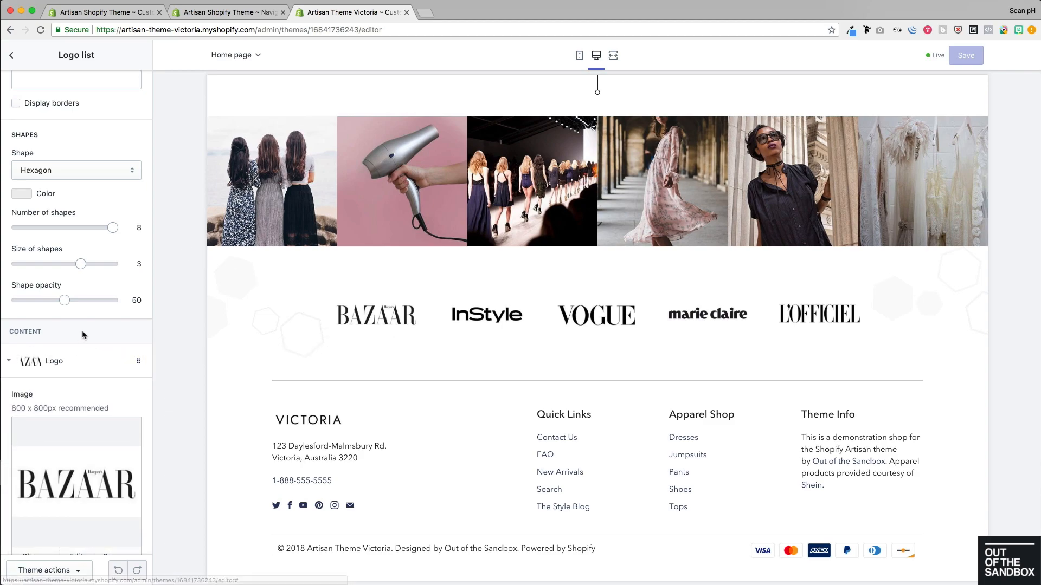
Step: Review the Bazaar logo block's image and link settings in the Logo list section
scroll(83, 330, "down", 5)
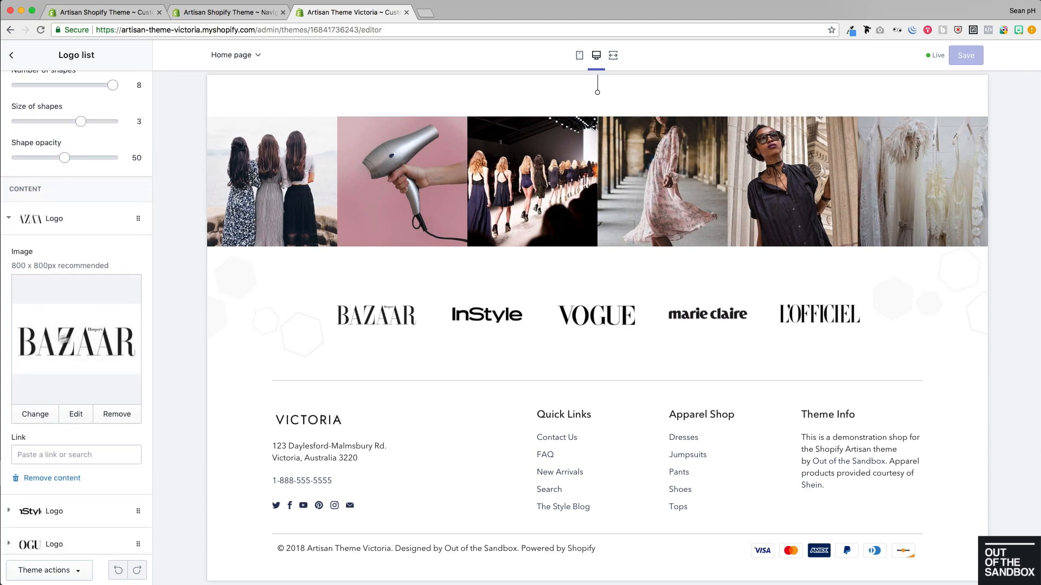
left_click(53, 457)
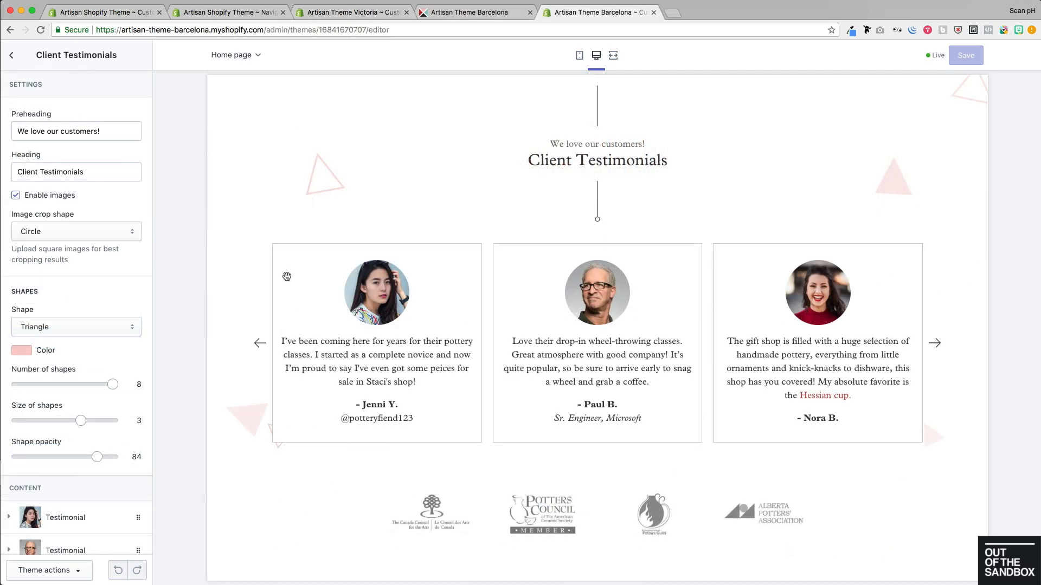
Step: In the Barcelona demo's Client Testimonials section, try disabling the testimonial images and enable them again
scroll(287, 277, "up", 1)
scroll(287, 277, "down", 1)
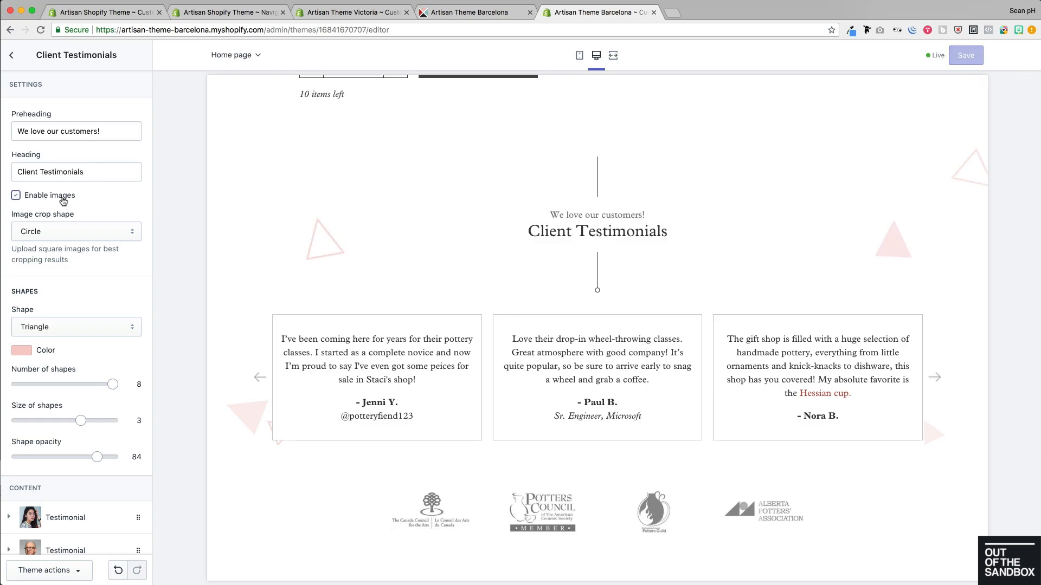
left_click(64, 201)
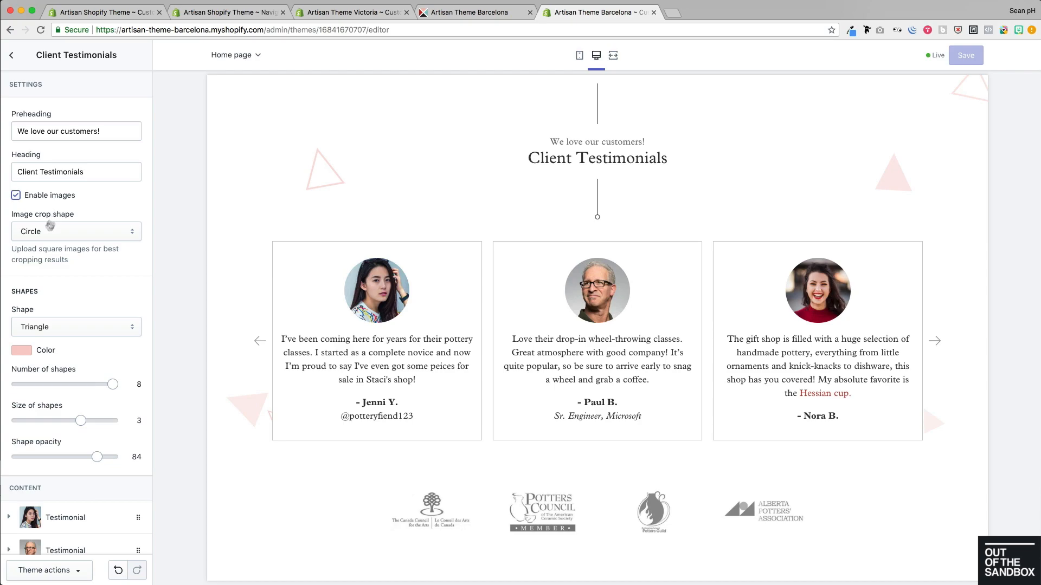
Step: Try the Hexagon and Star image crop shapes on the testimonials and return the crop shape to Circle
left_click(76, 232)
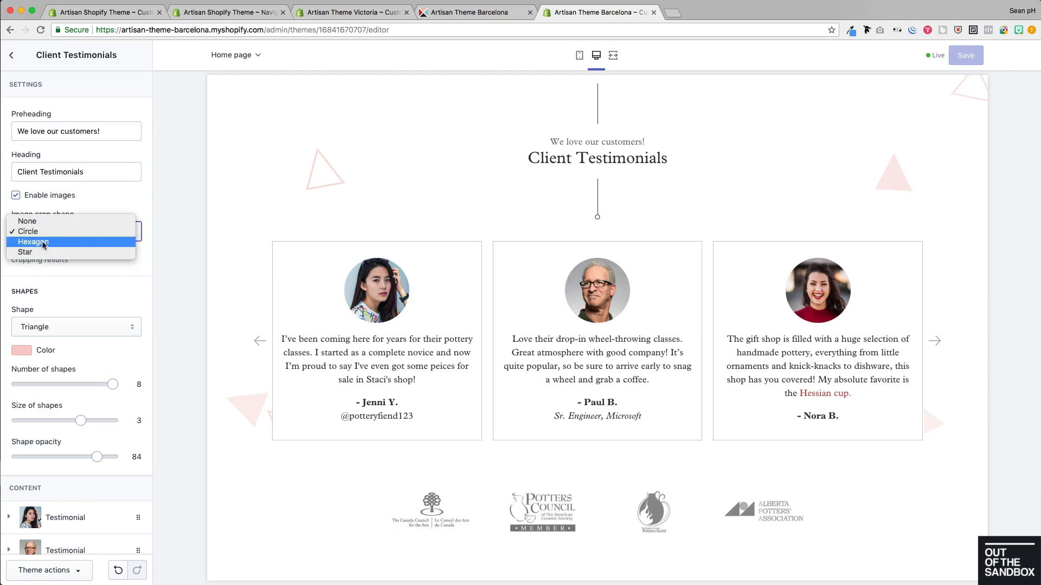
left_click(44, 245)
left_click(48, 238)
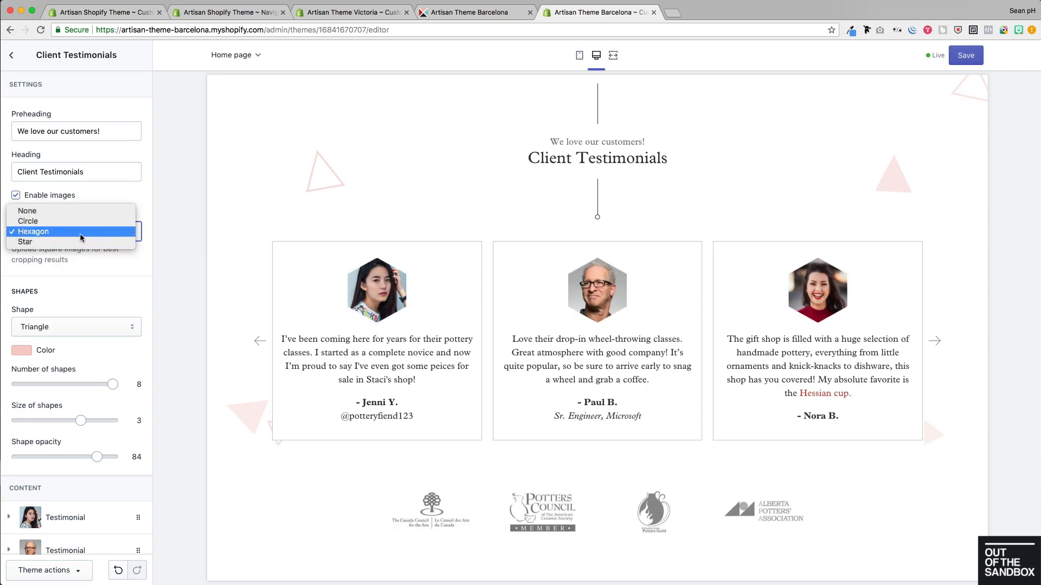
left_click(49, 242)
left_click(54, 229)
left_click(51, 211)
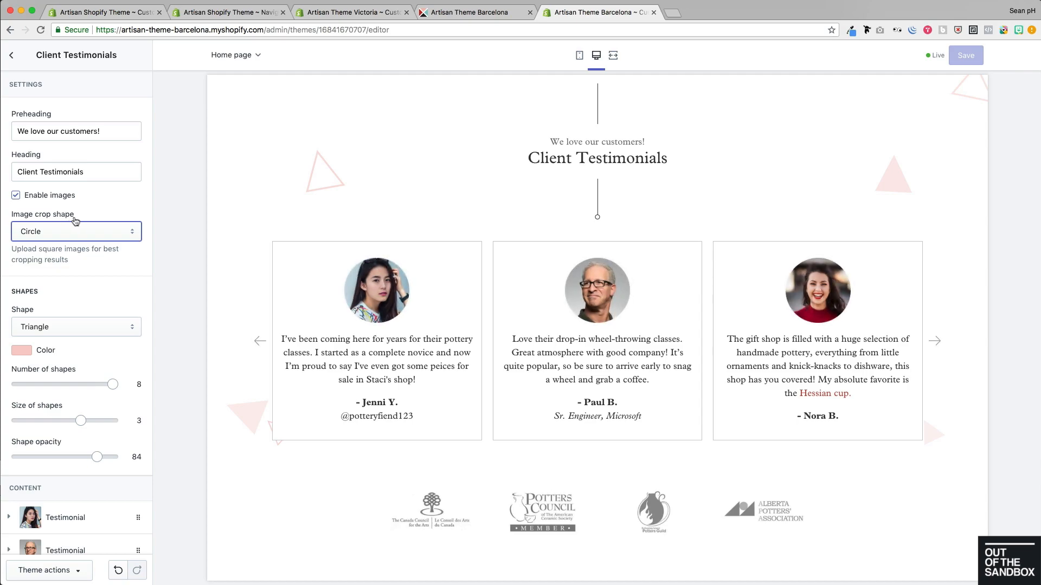
Step: Review the Client Testimonials shape settings and expand the first testimonial block to examine its image and text settings
scroll(104, 208, "down", 5)
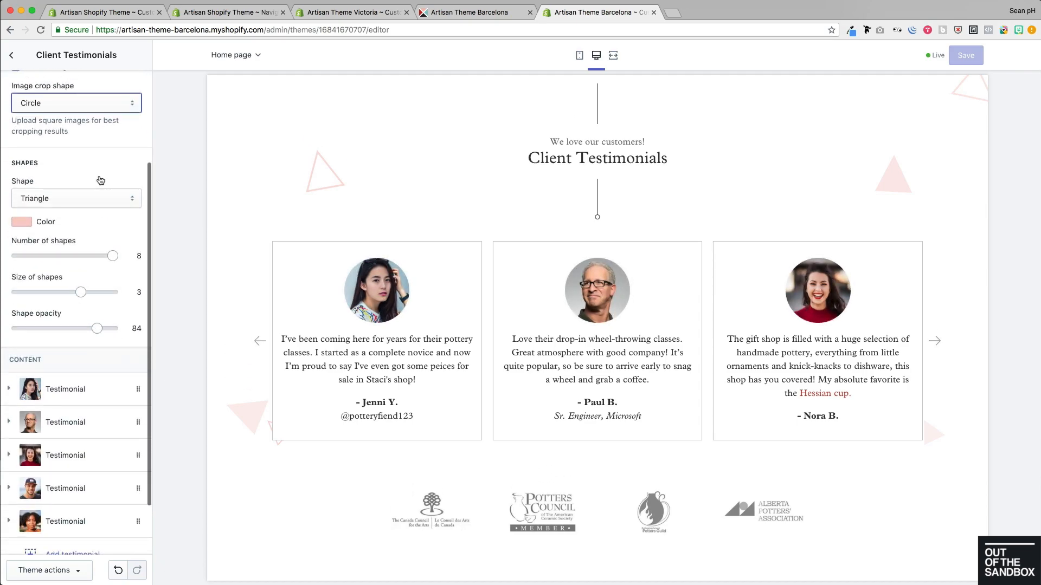
scroll(100, 180, "down", 2)
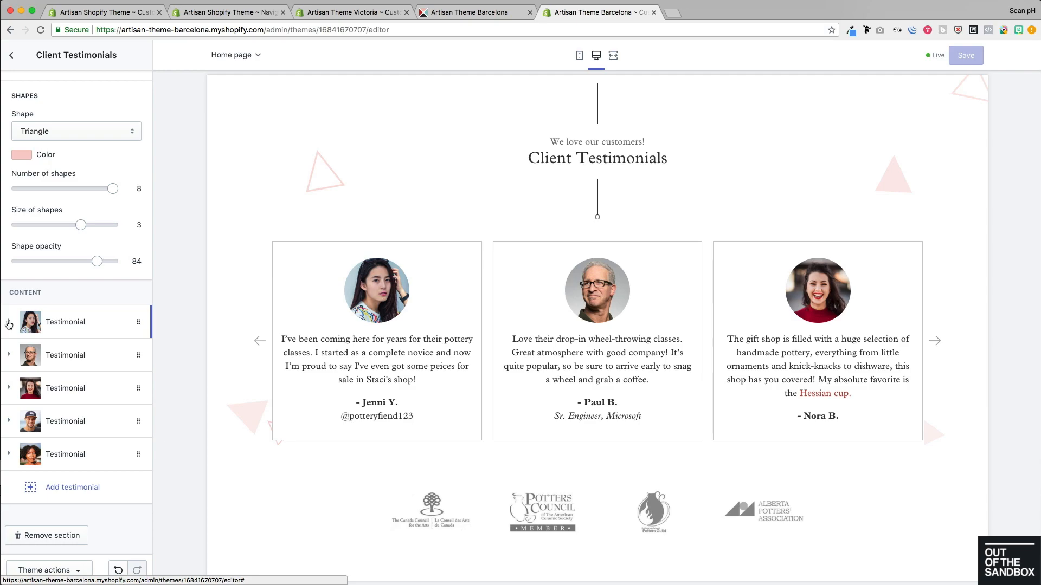
left_click(9, 324)
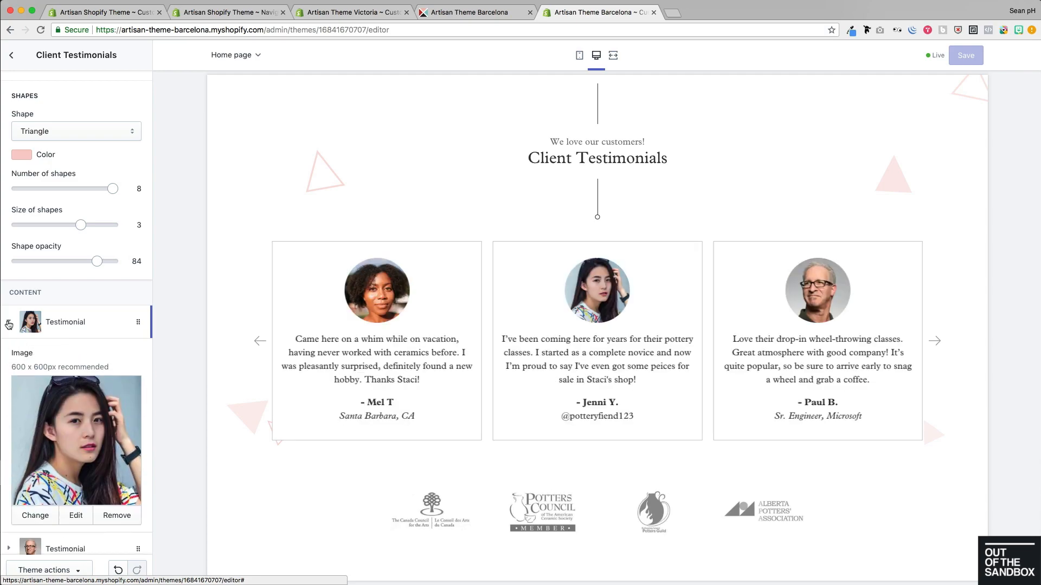
scroll(78, 325, "down", 3)
scroll(77, 325, "down", 3)
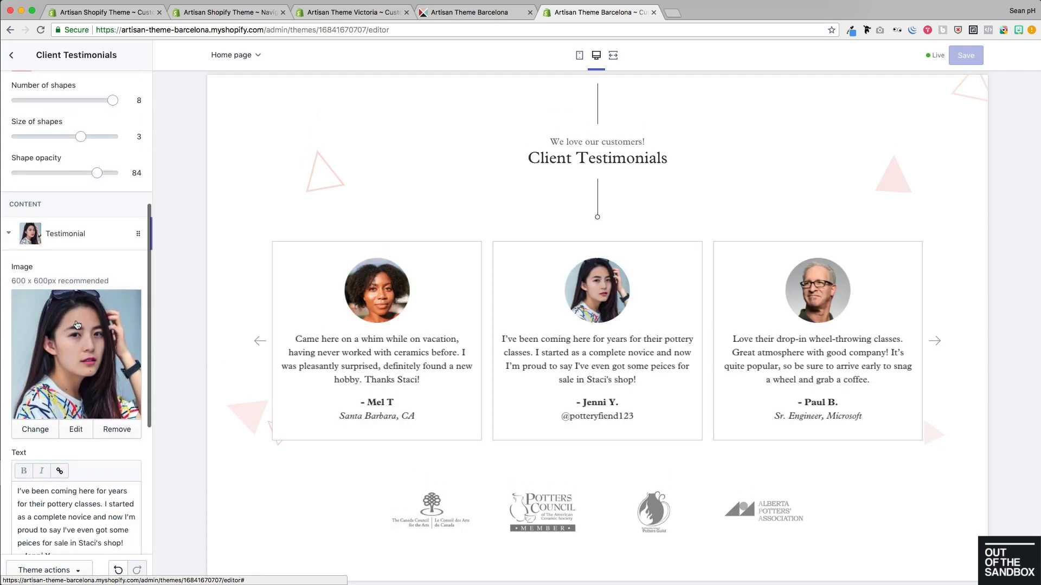
scroll(77, 325, "down", 3)
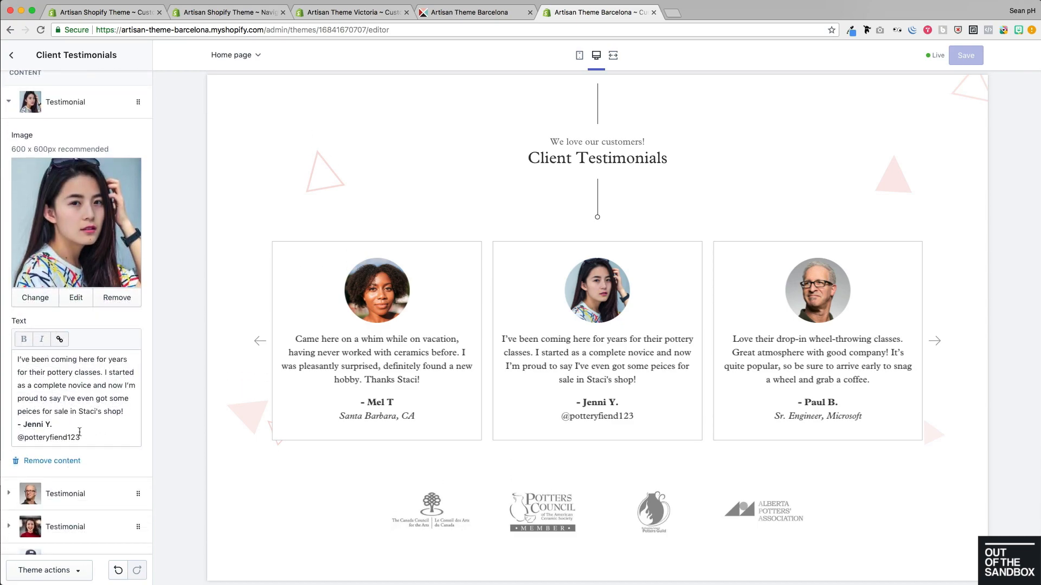
scroll(80, 432, "down", 5)
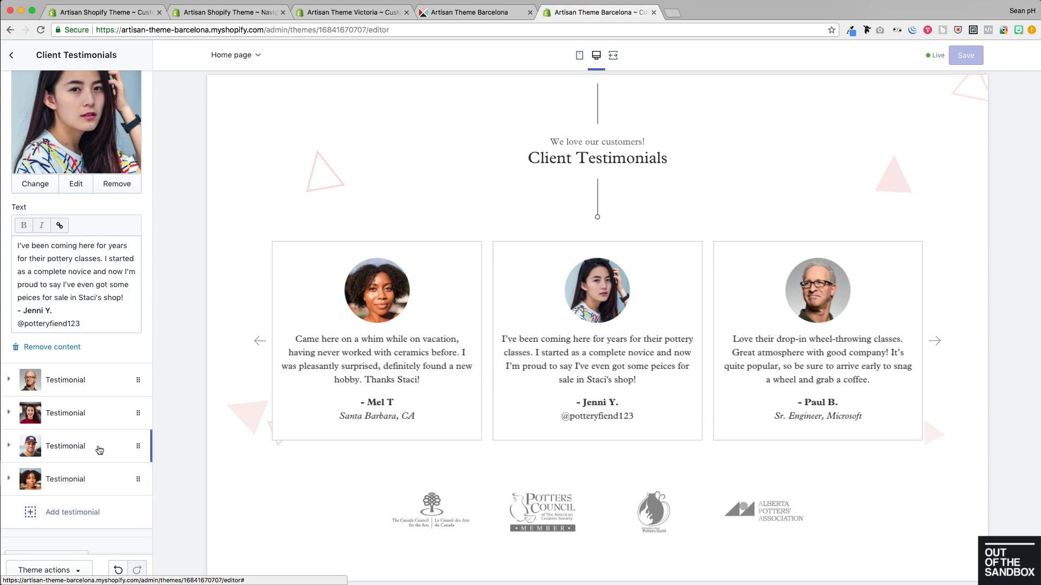
scroll(99, 449, "up", 15)
scroll(71, 464, "down", 10)
scroll(77, 486, "up", 4)
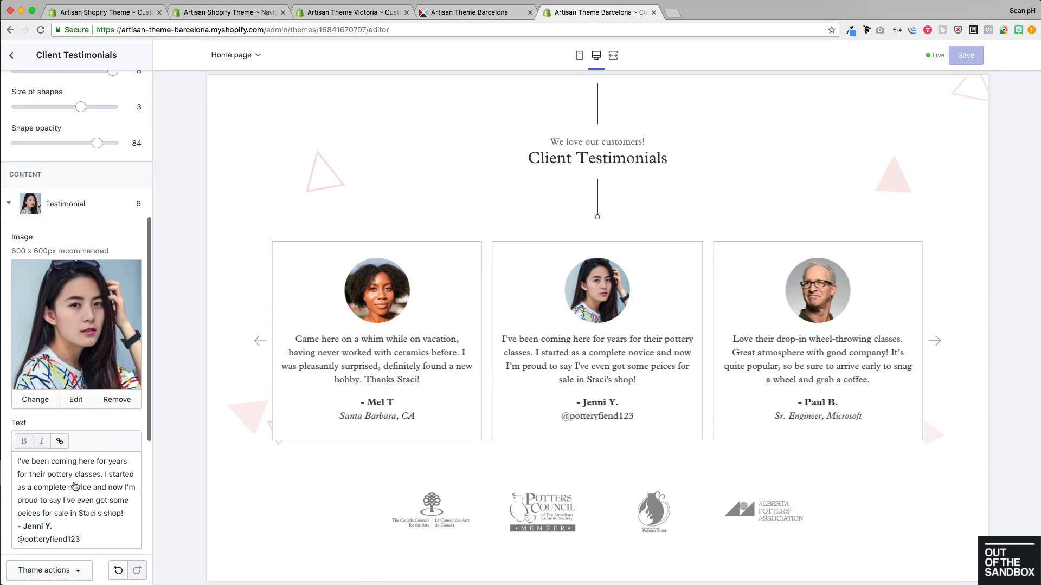
scroll(75, 486, "up", 7)
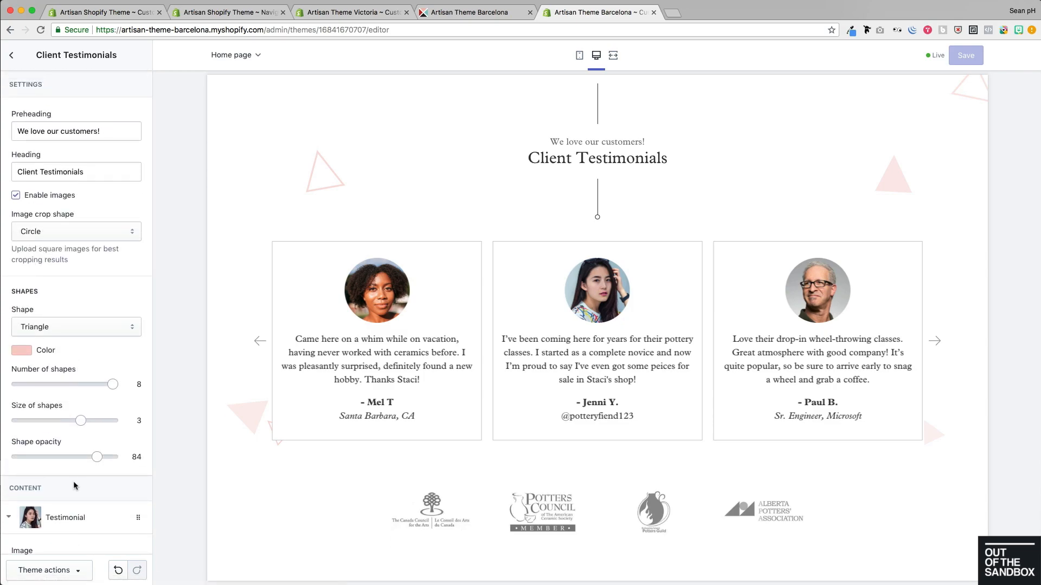
Step: Page backward three times through the testimonial carousel in the preview and look over the first testimonial's content again
left_click(259, 343)
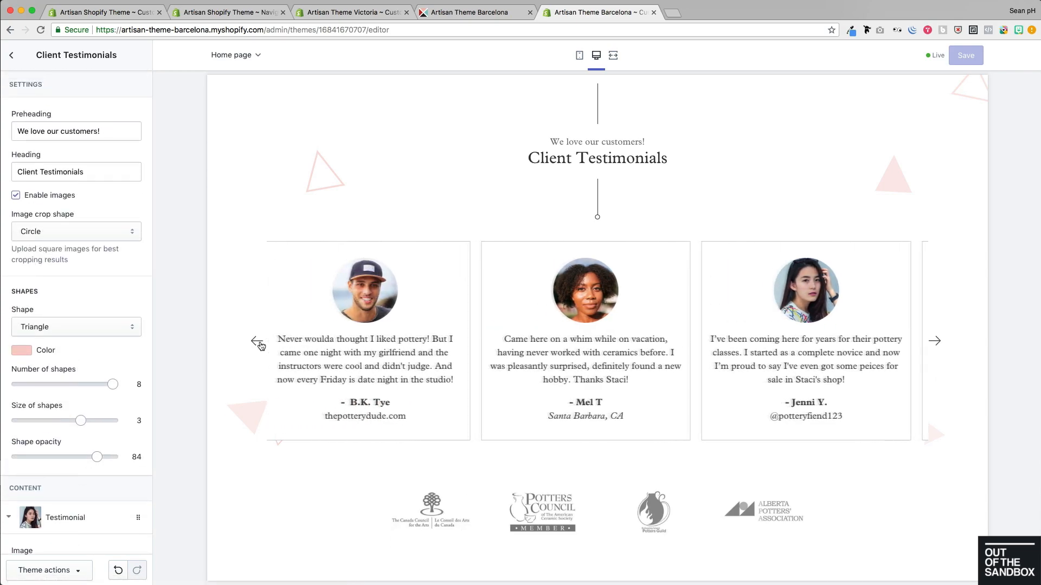
left_click(258, 343)
left_click(258, 343)
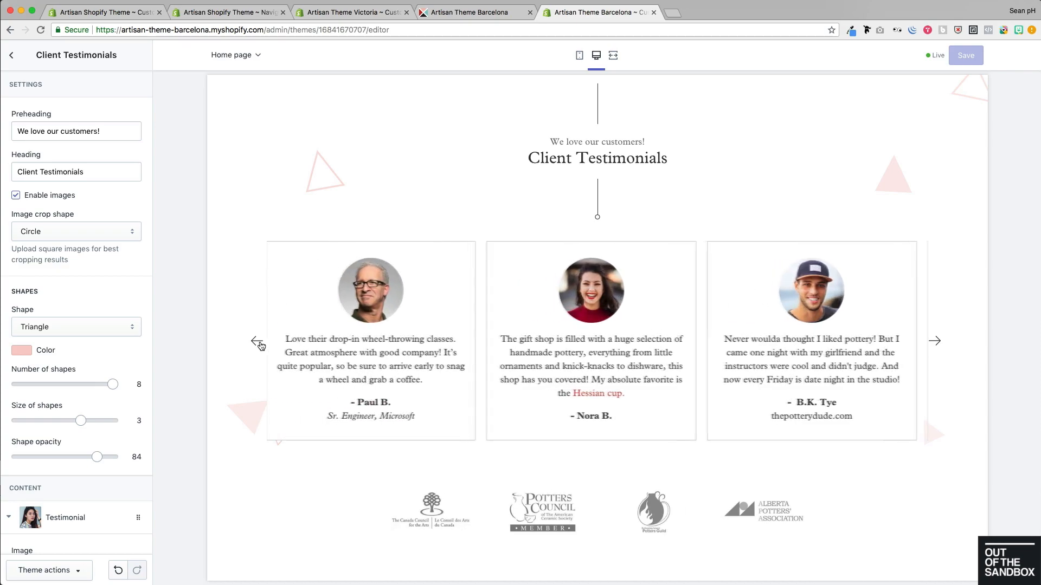
scroll(77, 393, "down", 10)
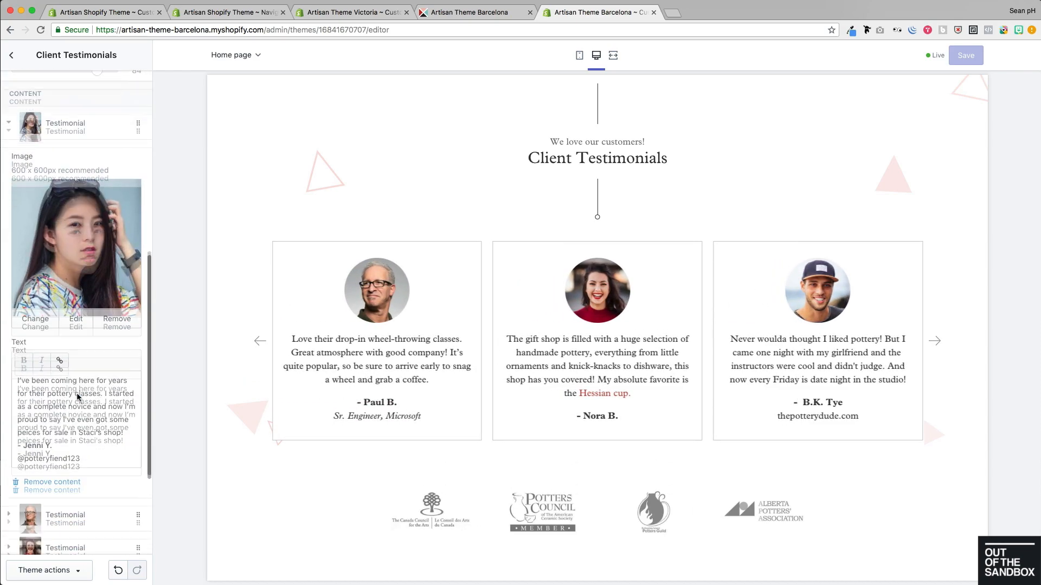
scroll(77, 397, "up", 3)
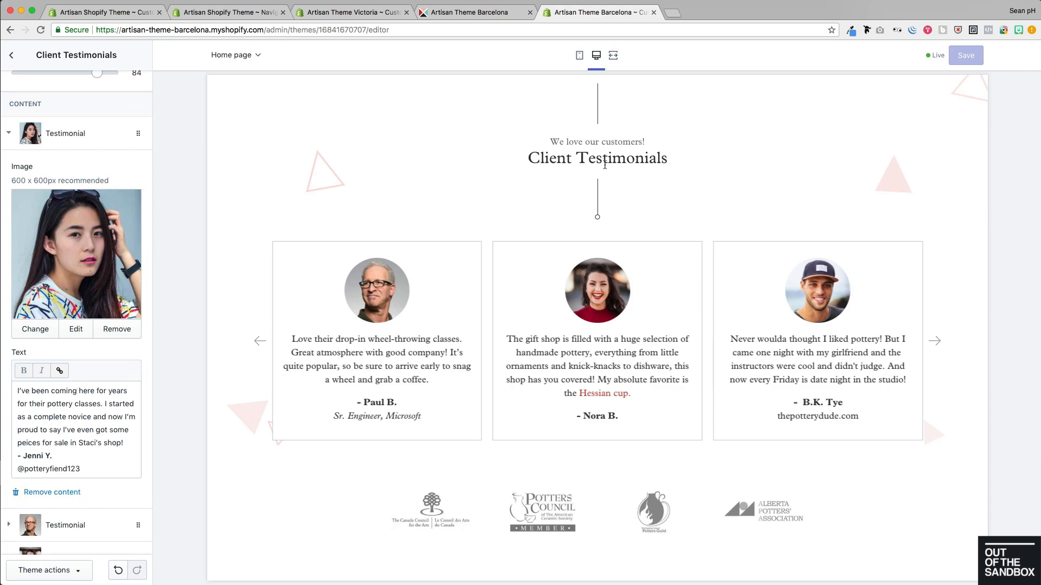
Step: Switch the preview to mobile view and step through the testimonial carousel to its last slide
left_click(579, 55)
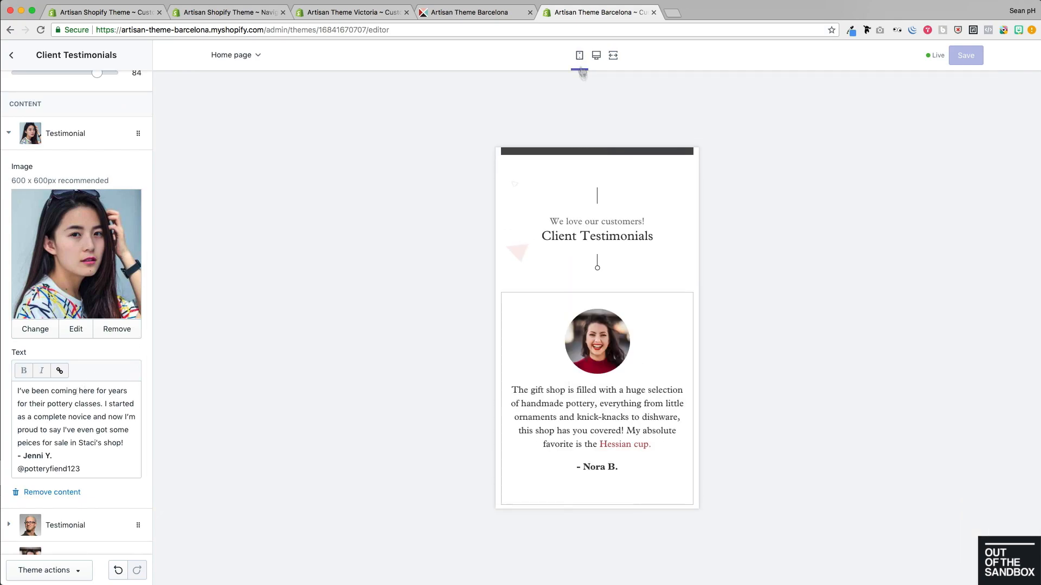
scroll(572, 266, "down", 5)
scroll(572, 265, "up", 3)
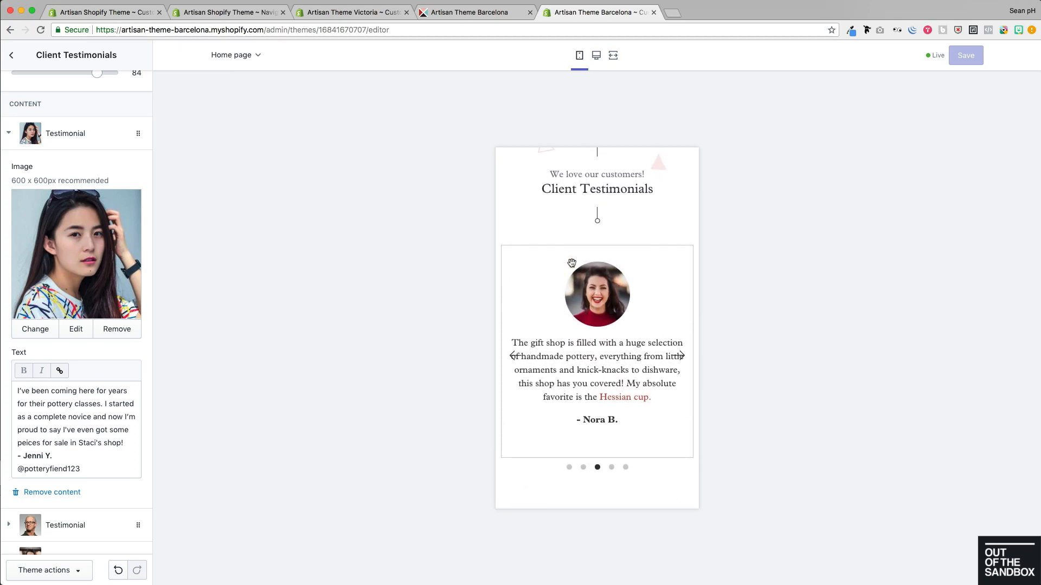
left_click(610, 468)
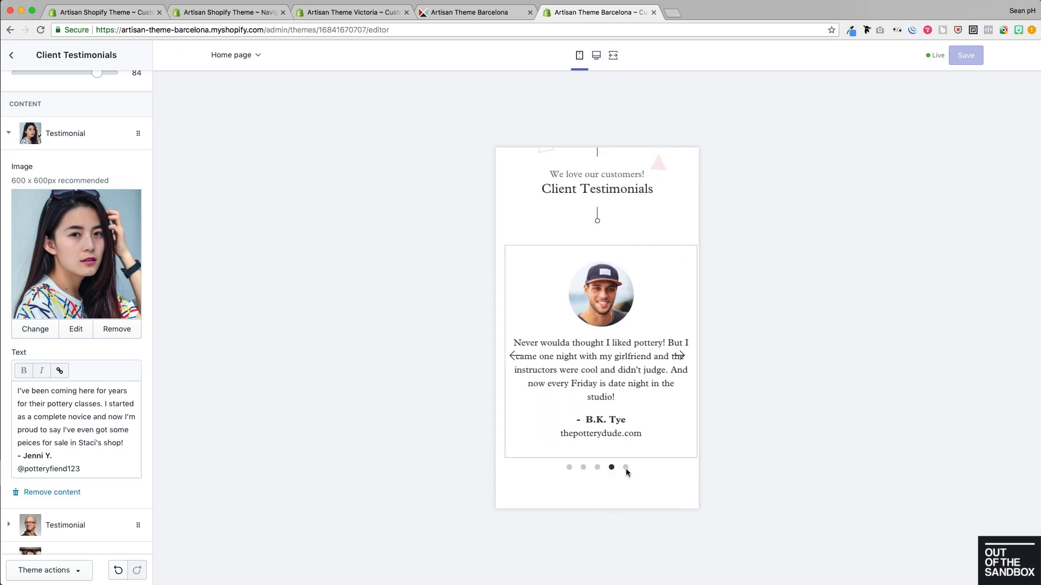
left_click(624, 468)
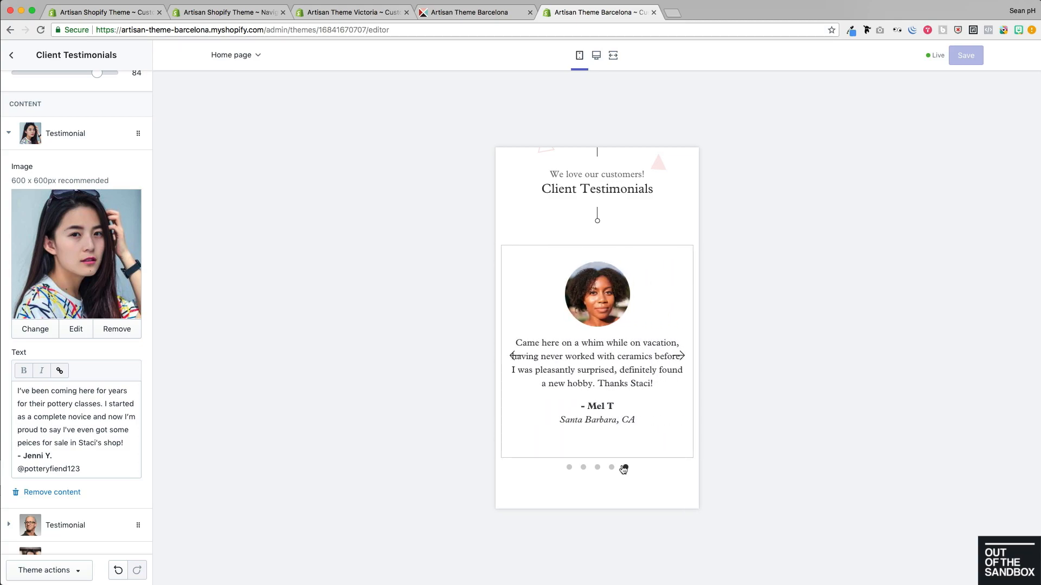